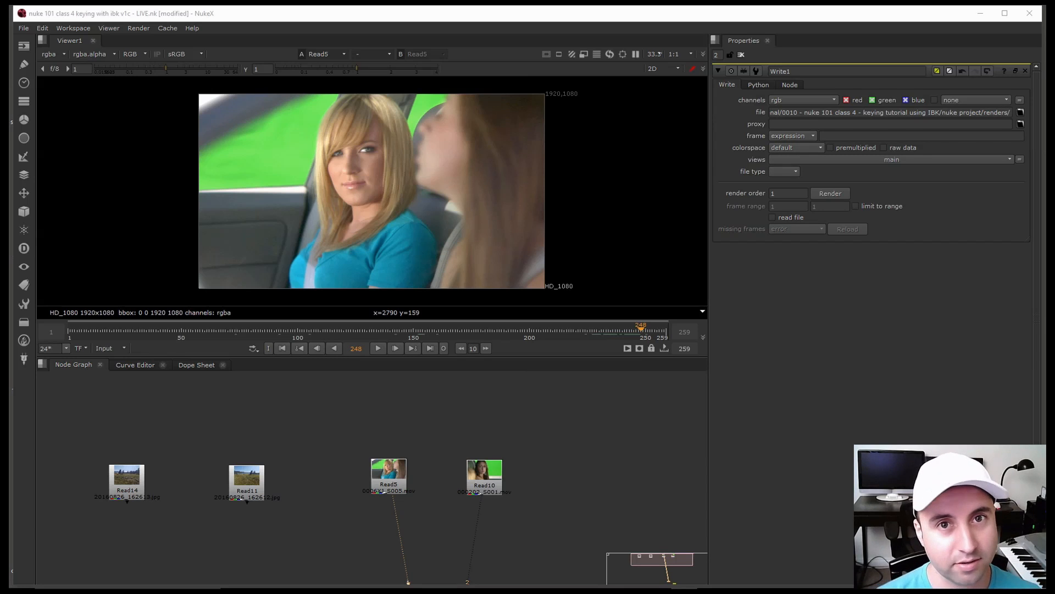
Play the Read5 car clip in the viewer, stop it, and scrub back to frame 16.
click(398, 418)
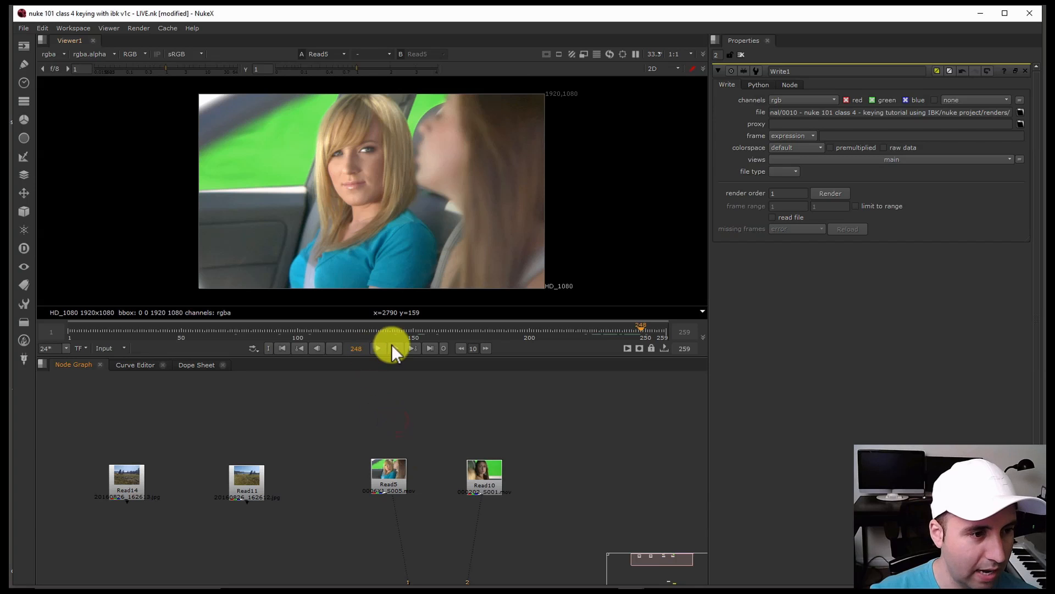
click(379, 349)
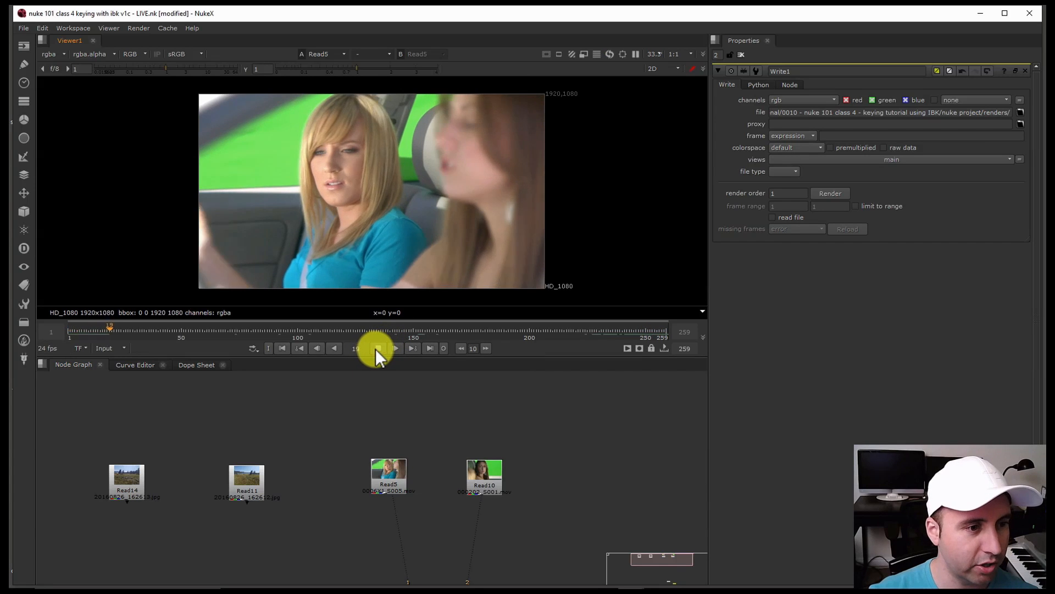
click(377, 348)
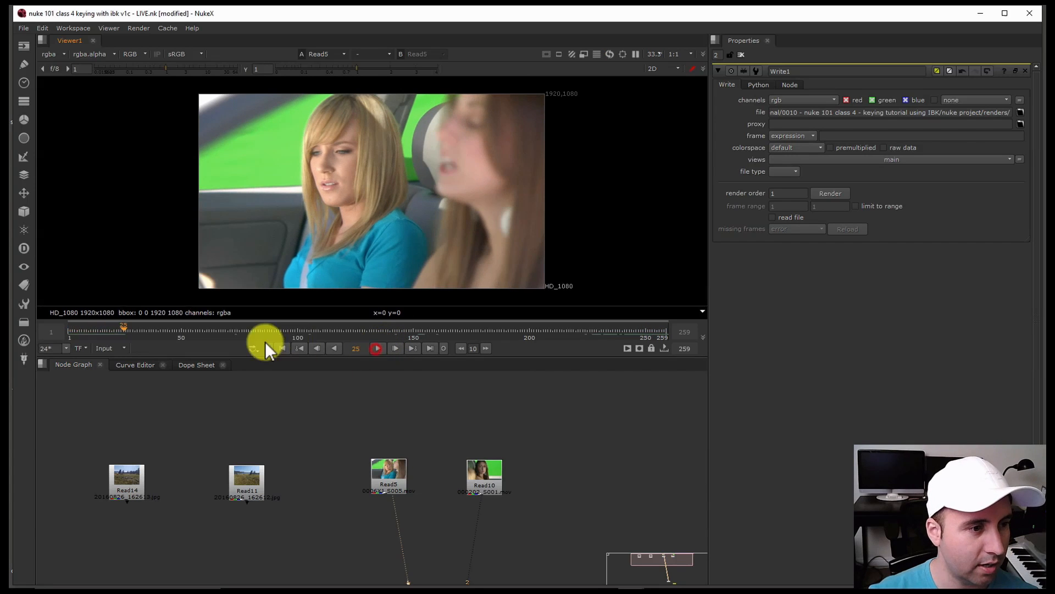
click(382, 346)
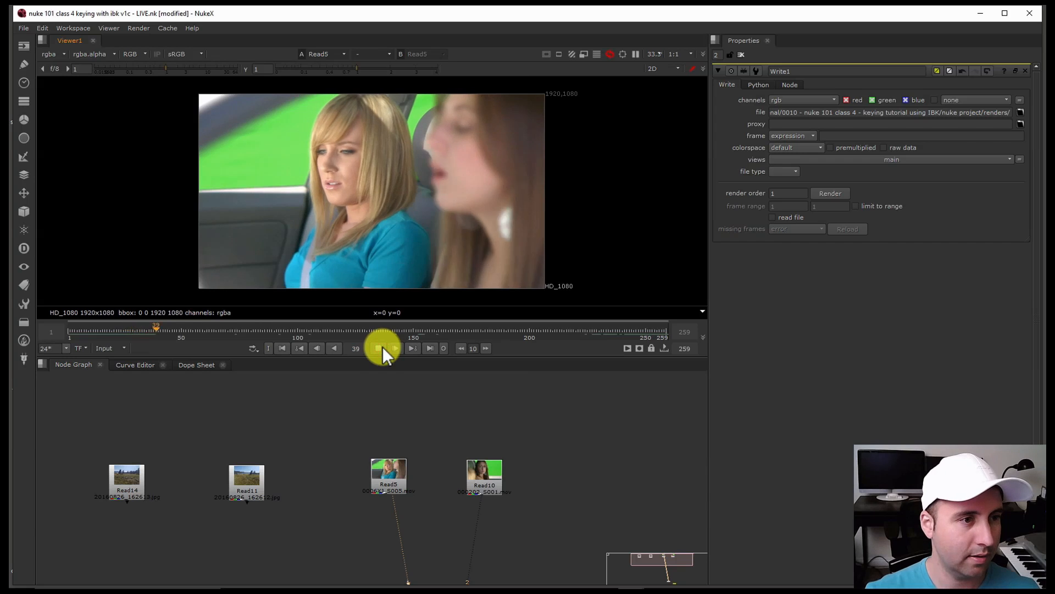
click(382, 346)
drag(341, 327, 103, 326)
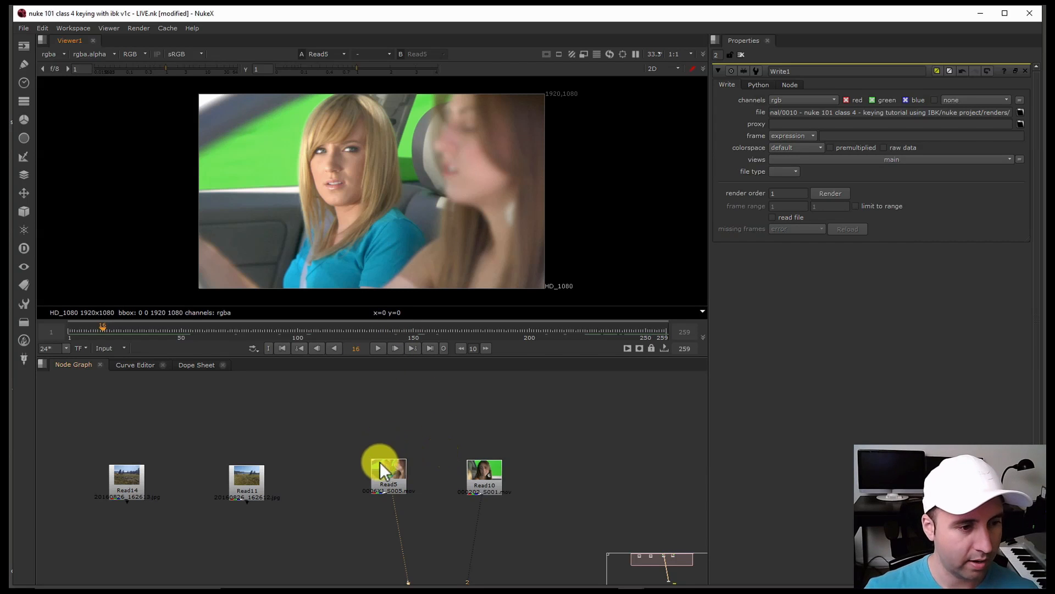
Show the Read10 clip in the viewer and scrub through it, ending on frame 115.
key(1)
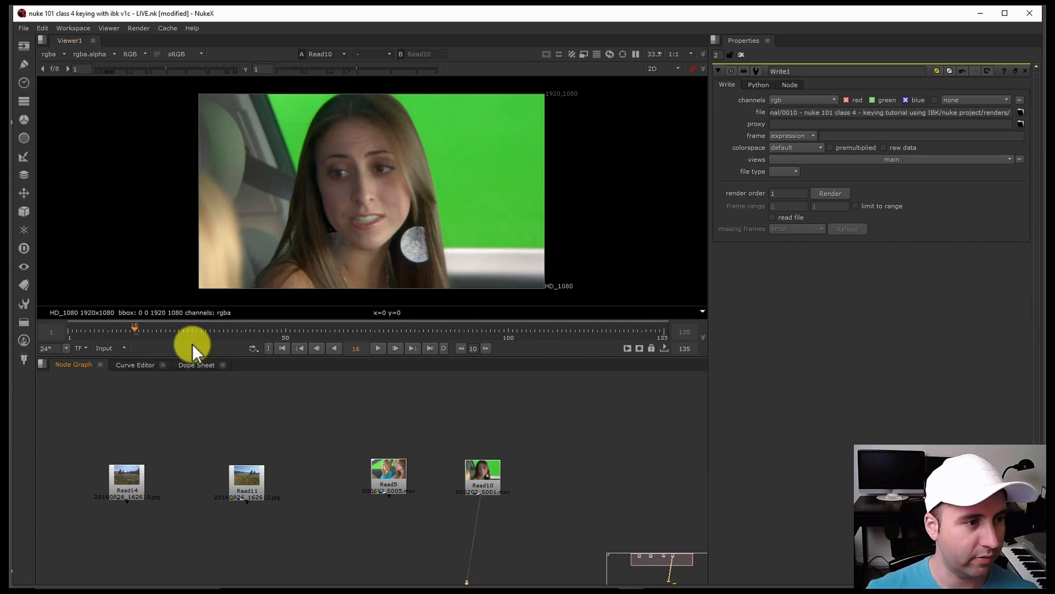
drag(177, 327, 530, 330)
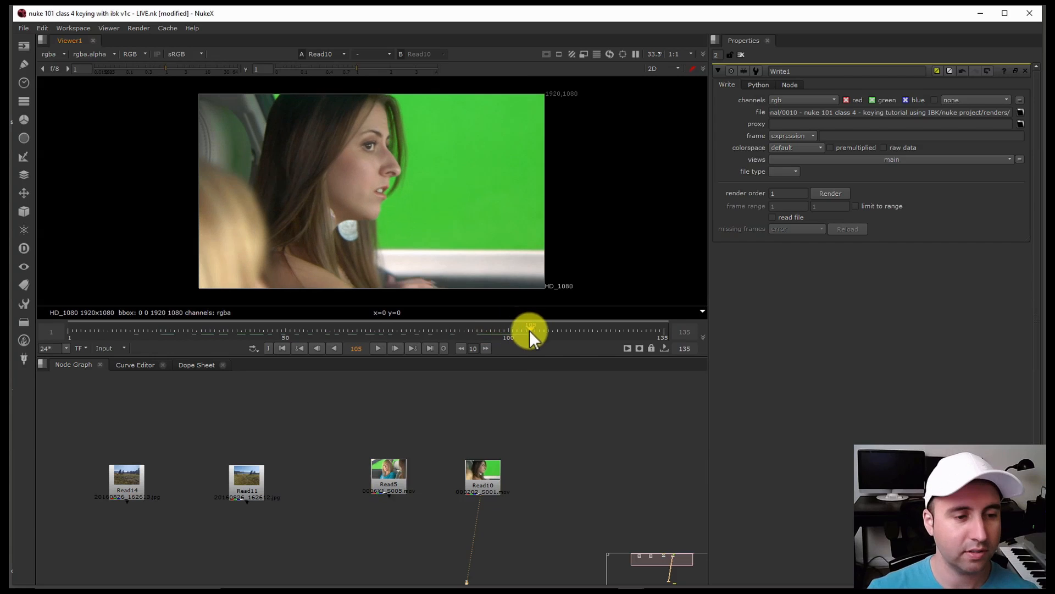
mouse_move(446, 580)
key(shift+Right)
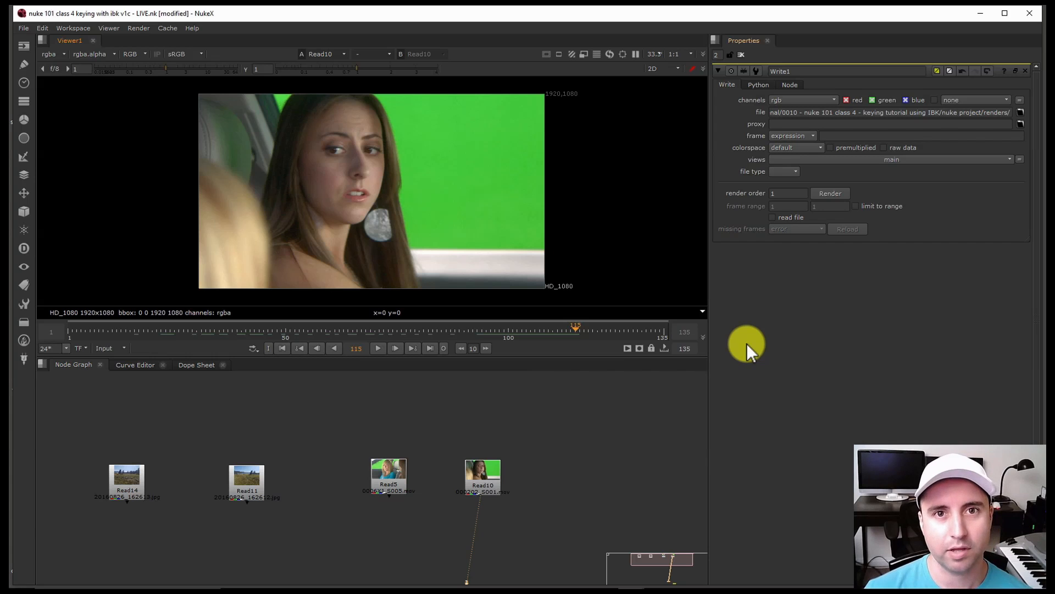
Switch to Firefox and open the project files download link on the Nuke 101 – Class 4 page.
mouse_move(777, 587)
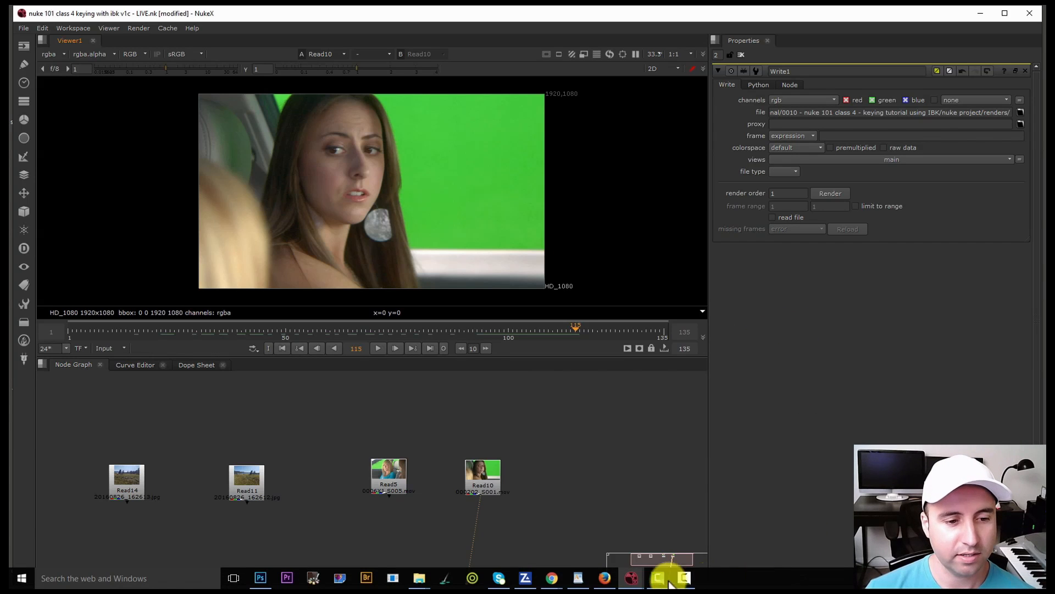
mouse_move(609, 582)
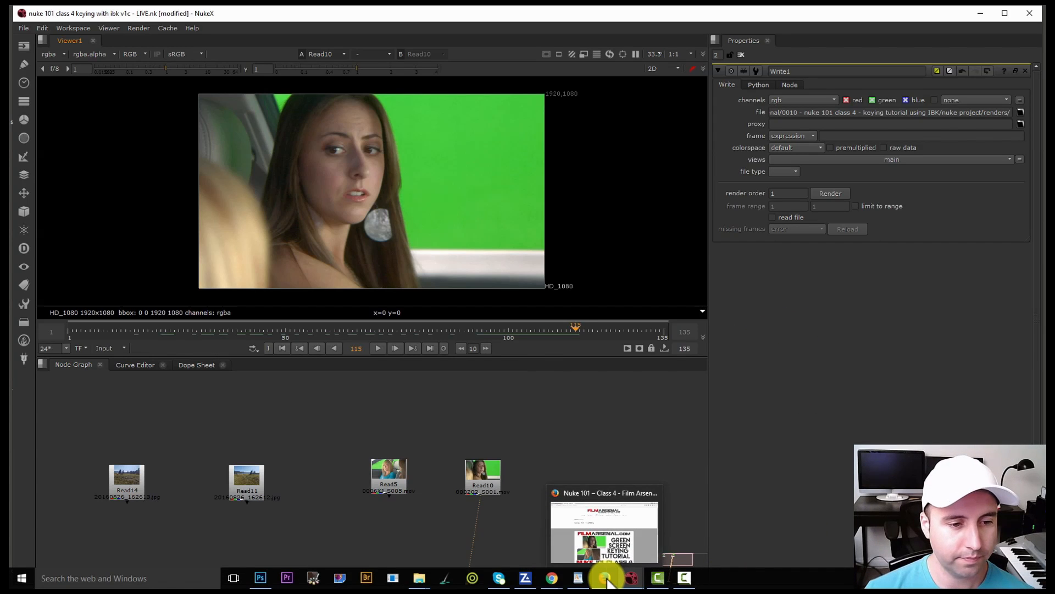
click(607, 578)
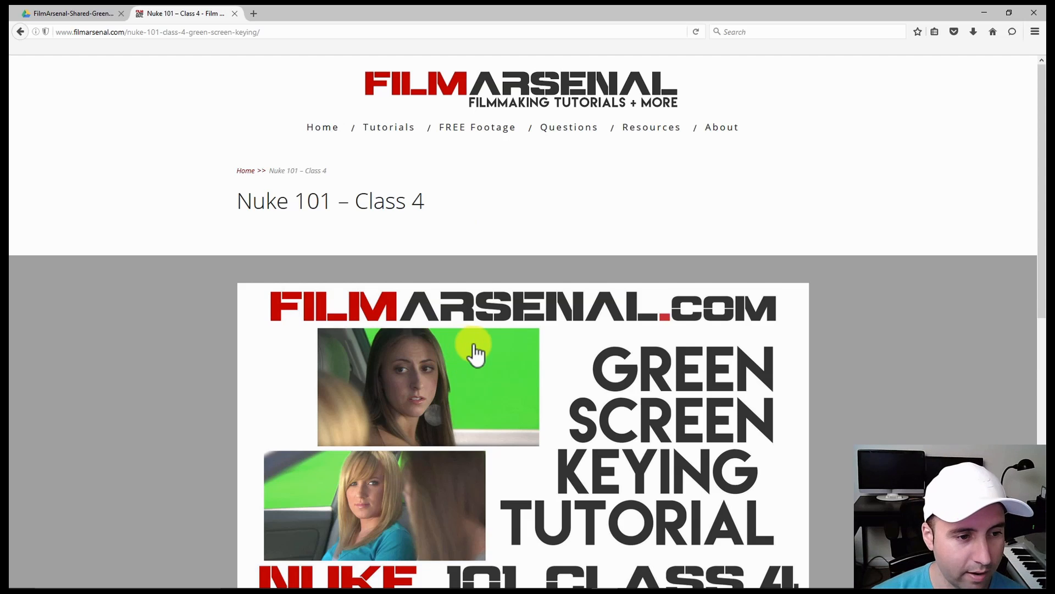
scroll(476, 348, down, 5)
scroll(577, 357, down, 2)
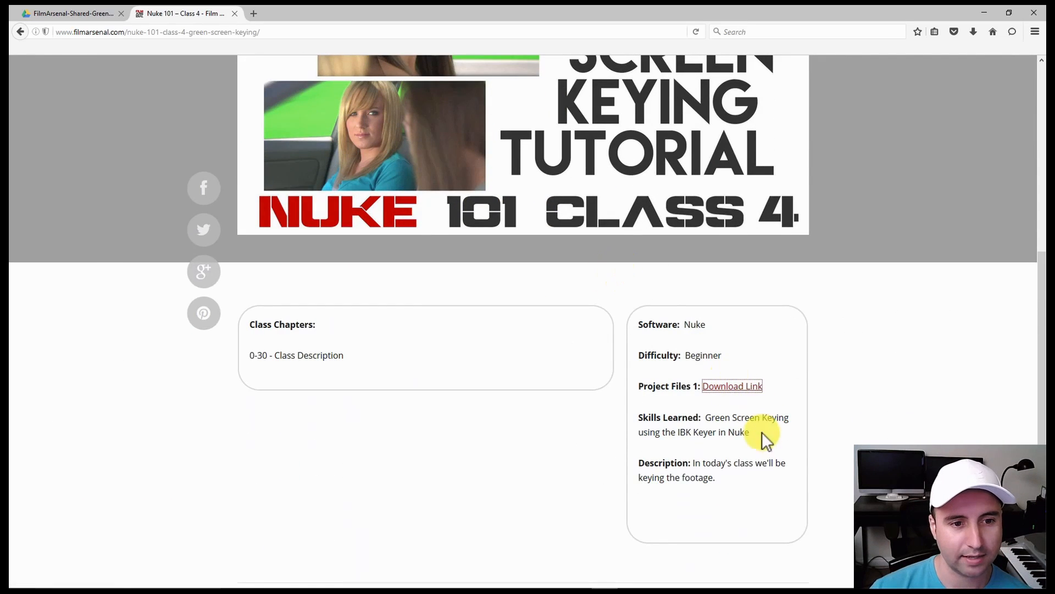
click(730, 387)
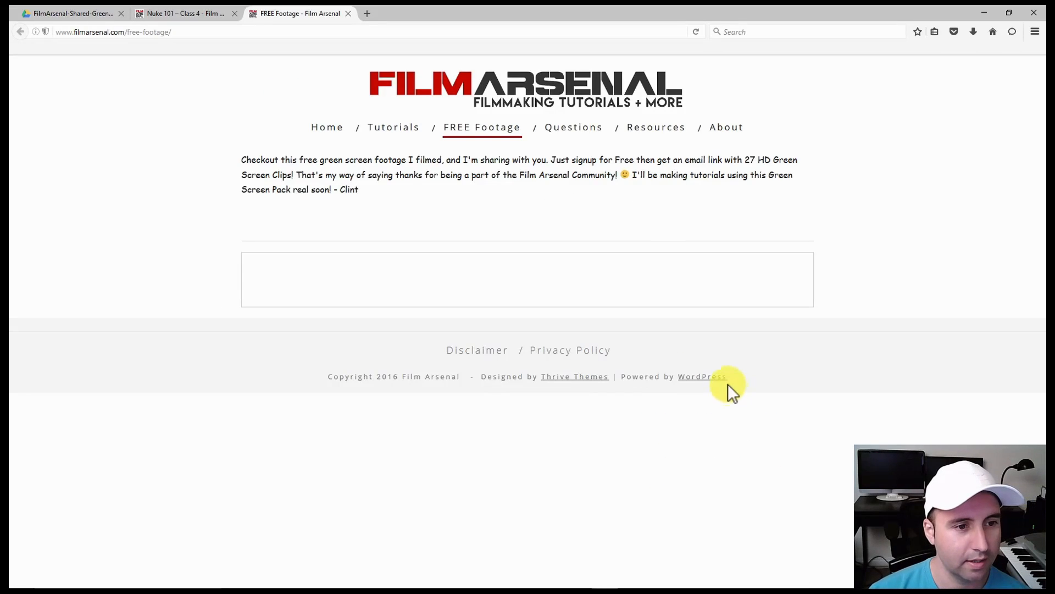
Review the Green Screen Pack #1 description and the newsletter signup form on the free footage page.
scroll(512, 404, down, 4)
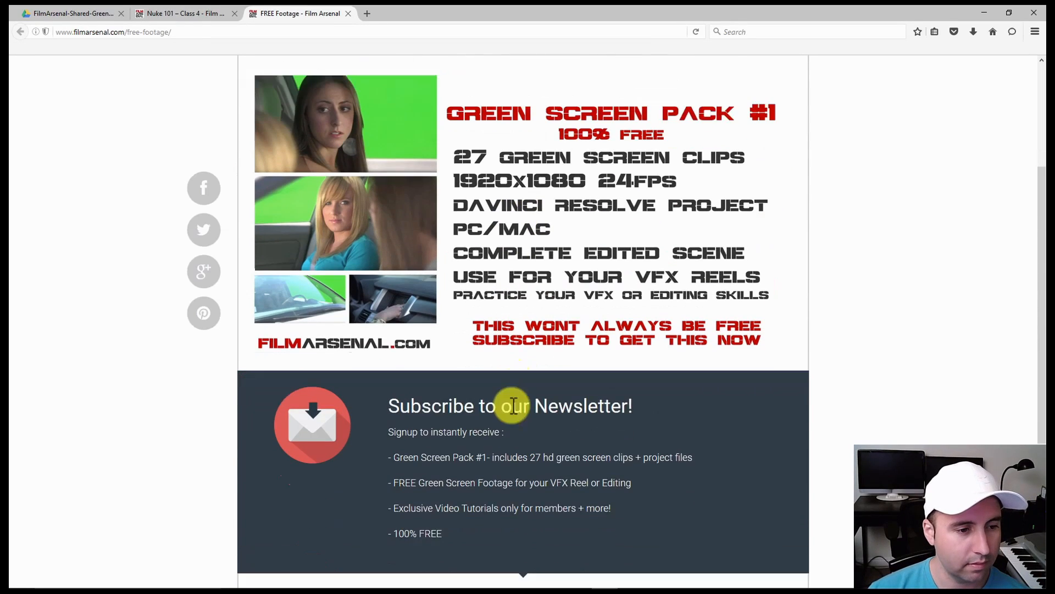
scroll(512, 404, down, 2)
click(396, 426)
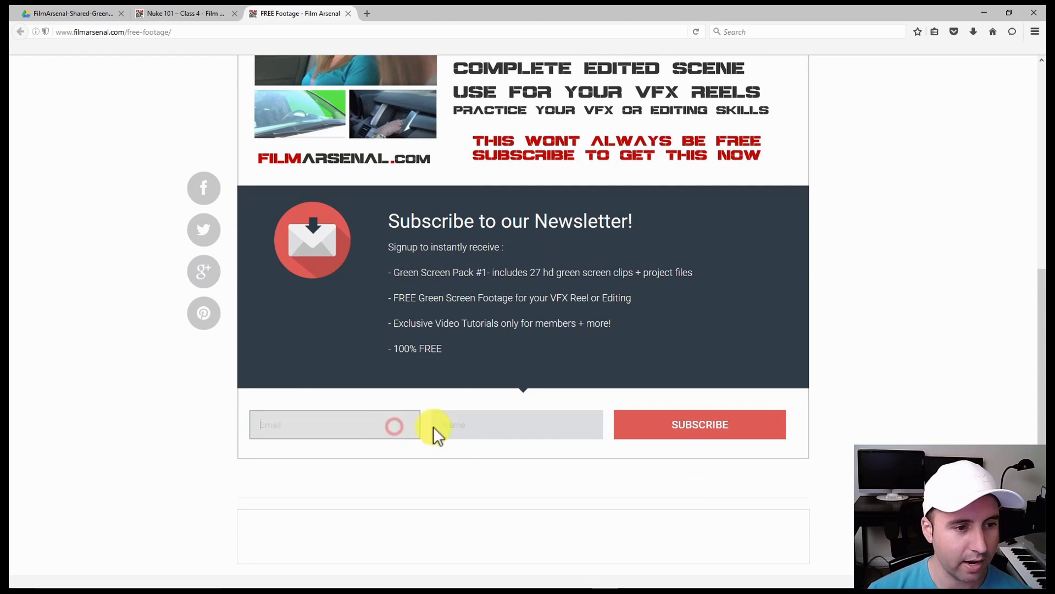
click(527, 424)
scroll(684, 427, up, 7)
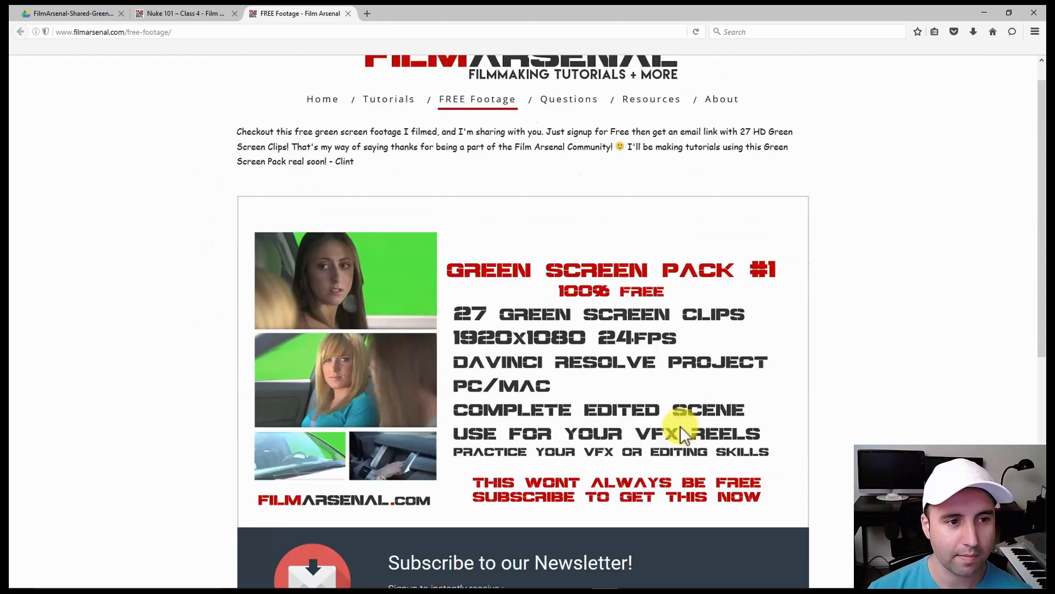
scroll(681, 425, down, 2)
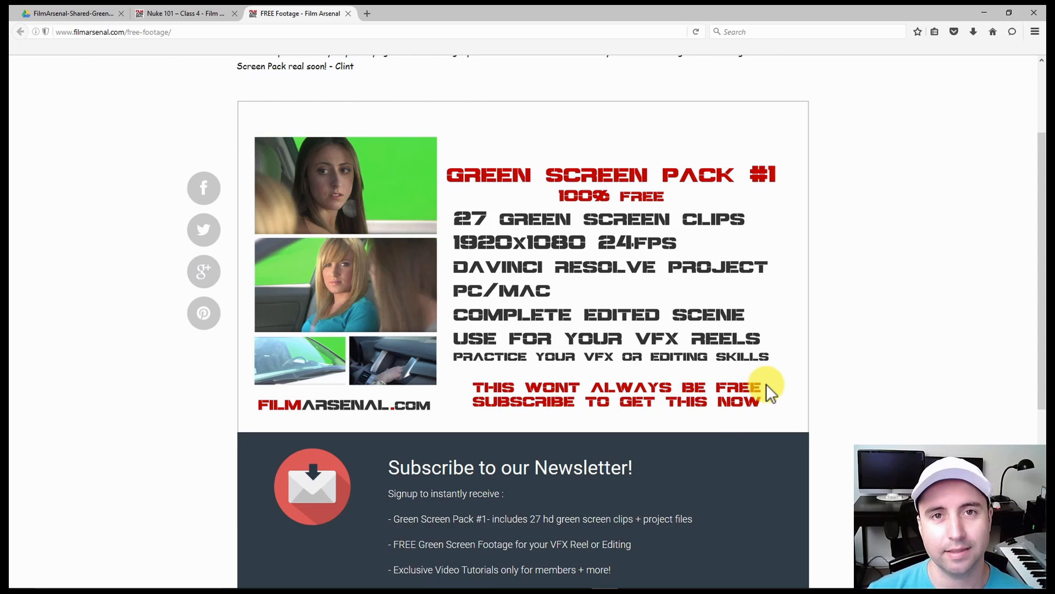
Display the shared Google Drive footage folder as a list and look through its resolveProjectComplete folder.
click(99, 12)
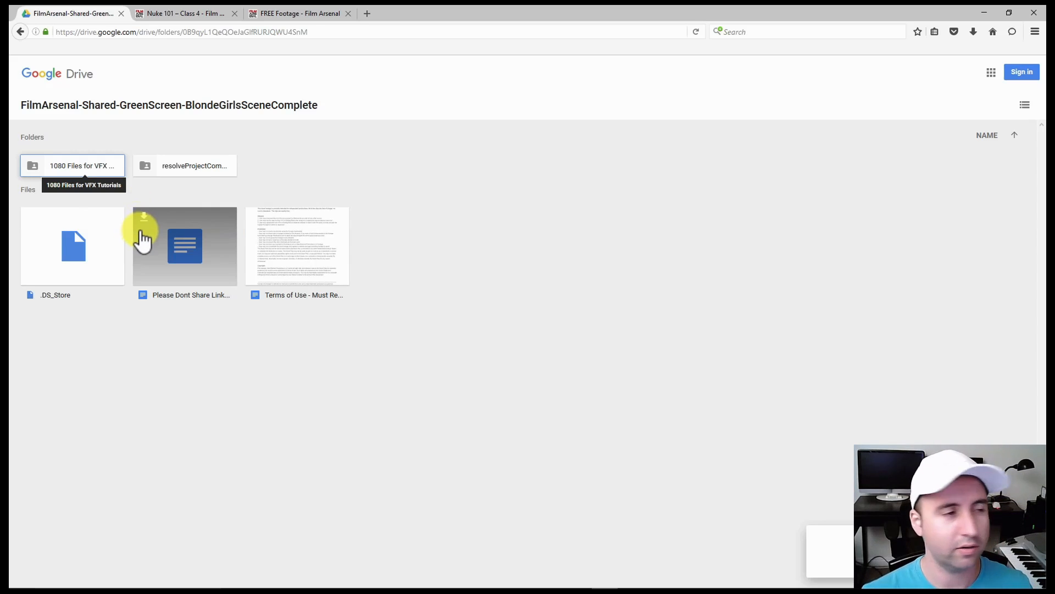
click(1027, 107)
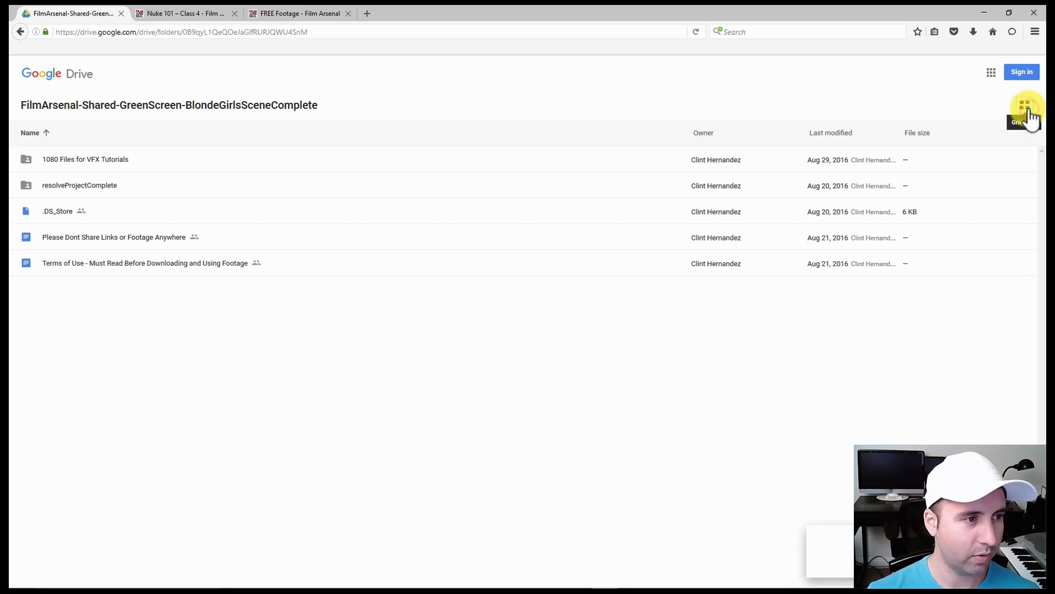
double_click(79, 187)
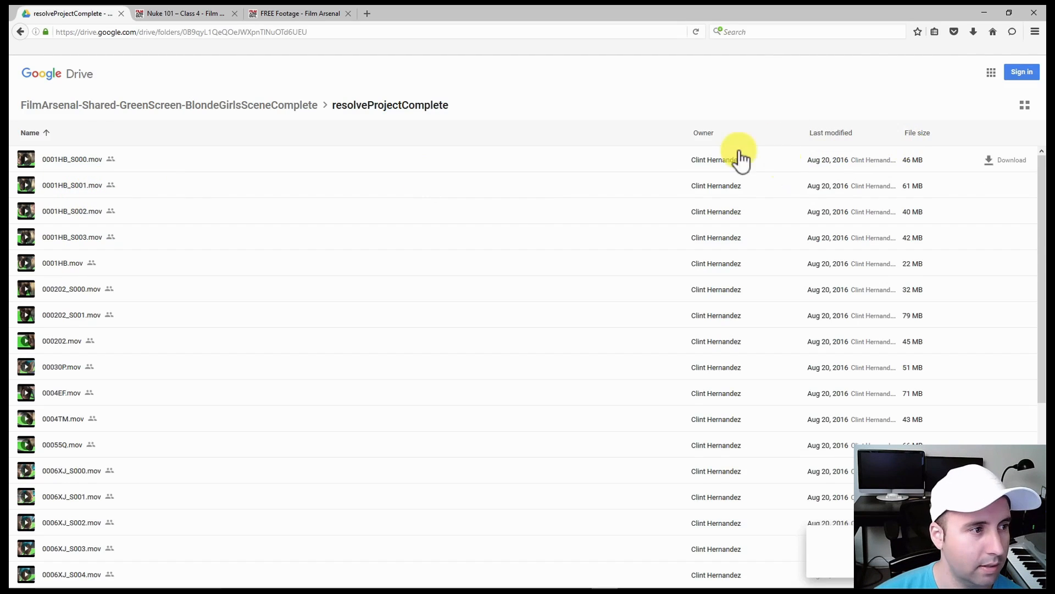
scroll(91, 324, down, 3)
scroll(169, 361, up, 3)
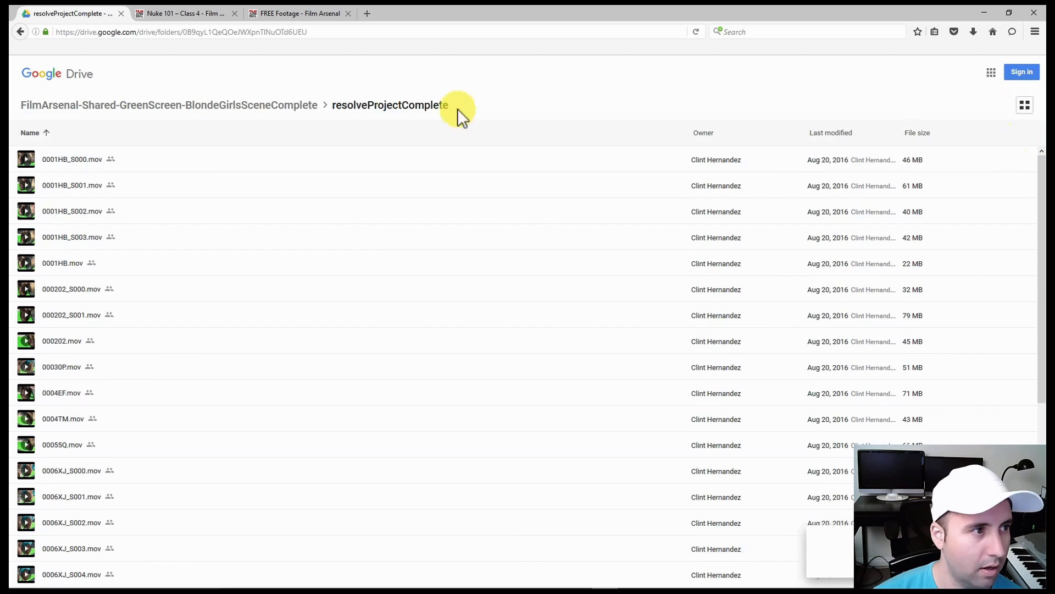
Open the 1080 Files for VFX Tutorials folder, look through its clips and background images, and display them as a thumbnail grid.
click(292, 107)
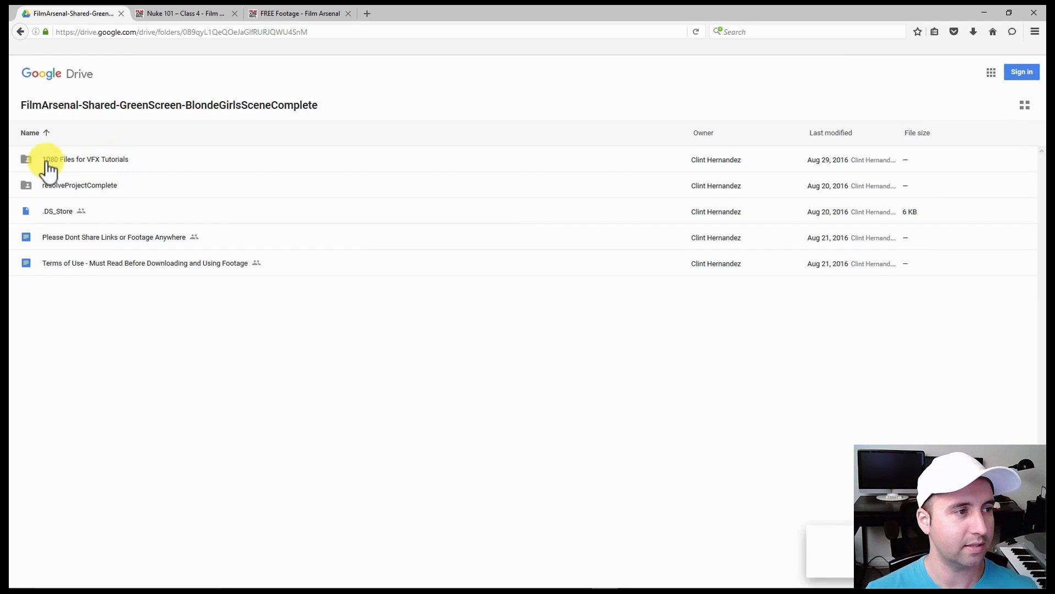
double_click(72, 168)
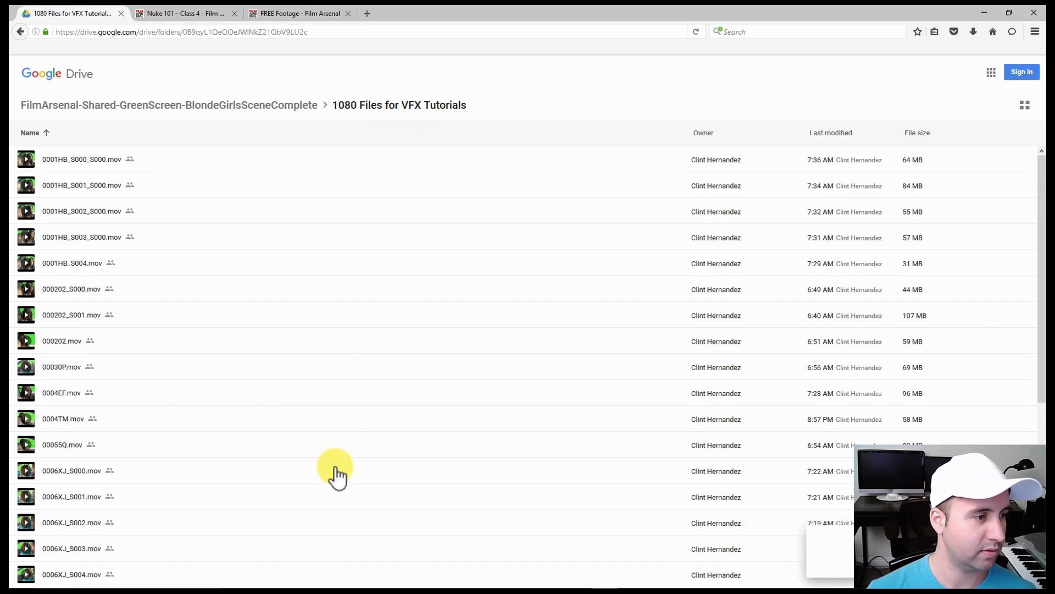
scroll(332, 476, down, 5)
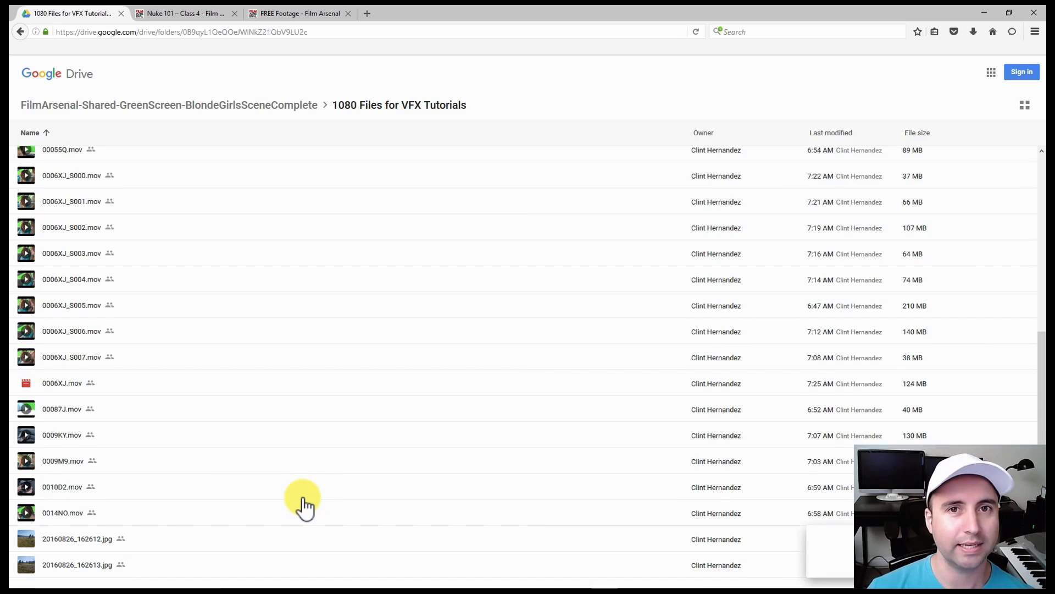
scroll(305, 511, up, 5)
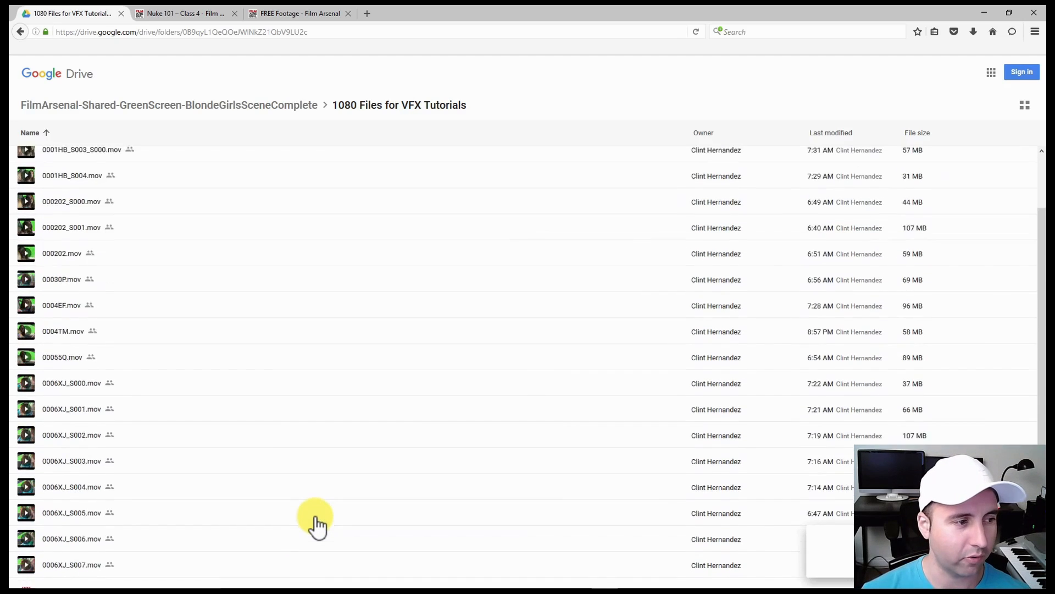
scroll(264, 533, up, 1)
scroll(231, 531, down, 5)
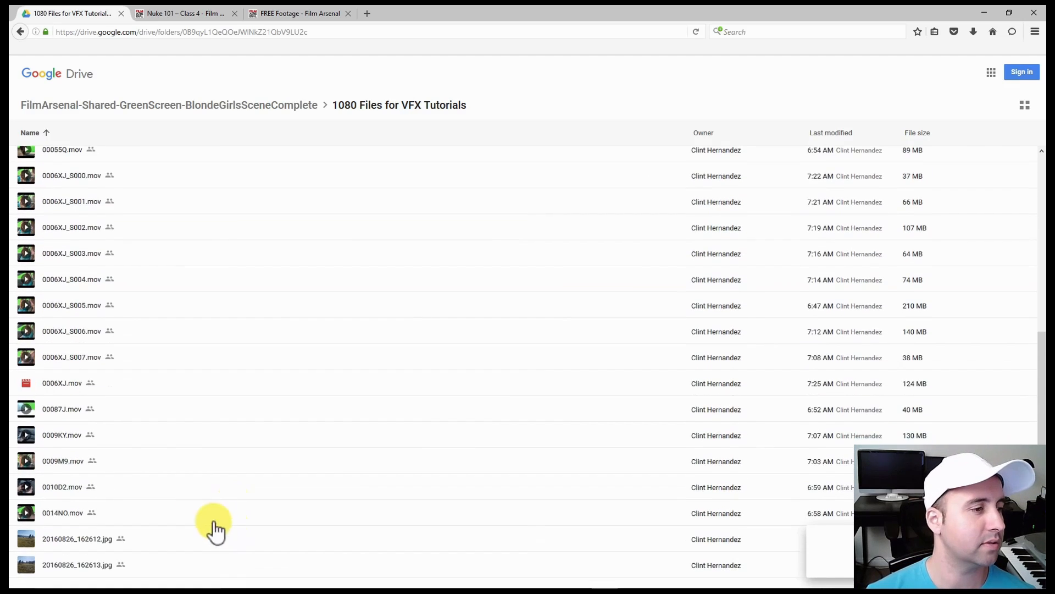
scroll(165, 467, up, 4)
click(1024, 106)
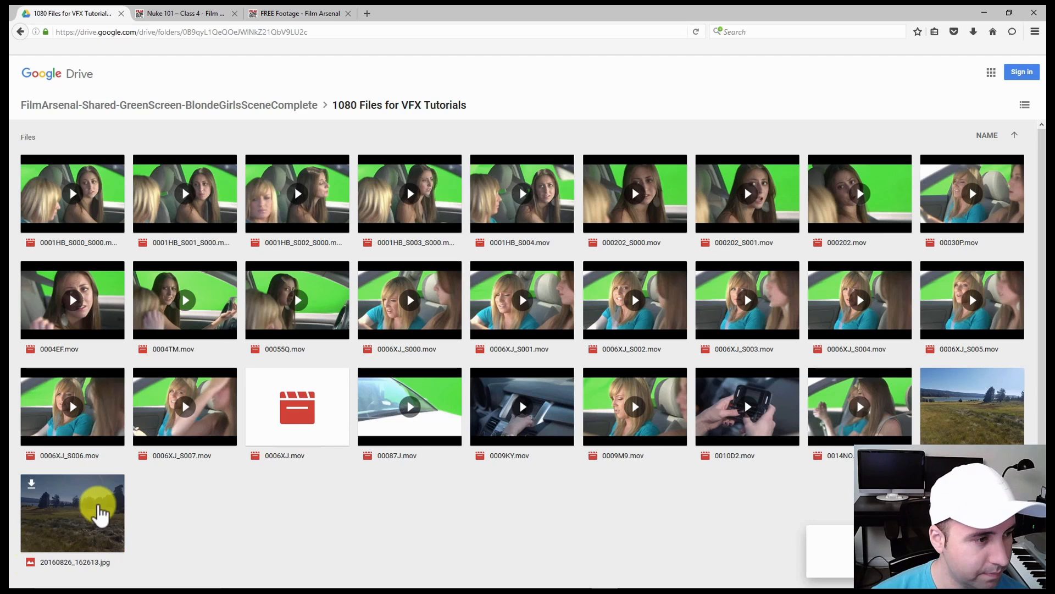
Switch back to NukeX and examine the file name on the Read5 node up close.
click(986, 12)
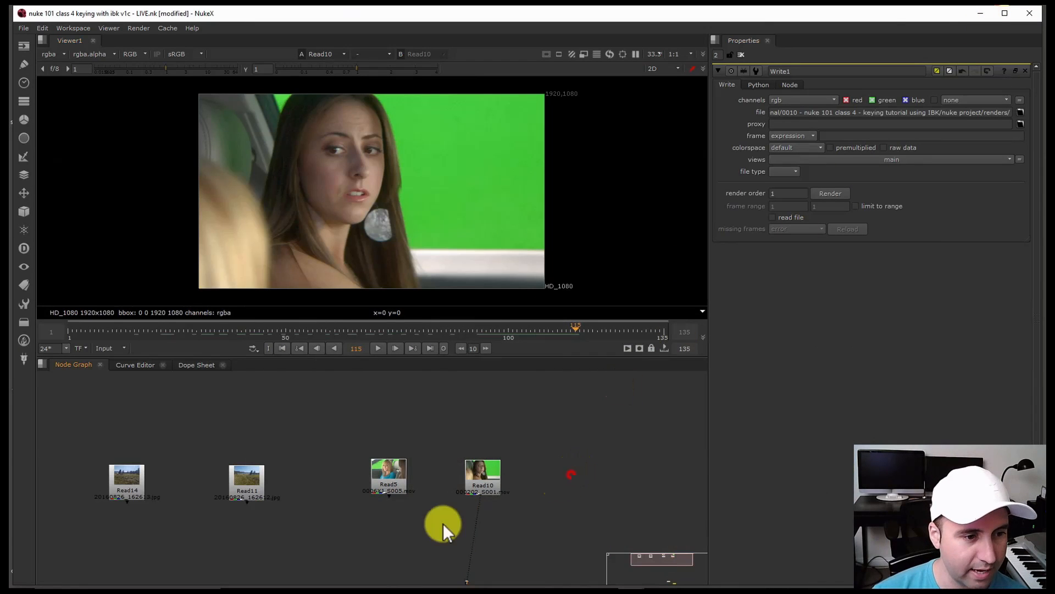
scroll(383, 486, up, 5)
middle_drag(547, 472, 388, 517)
scroll(386, 518, up, 3)
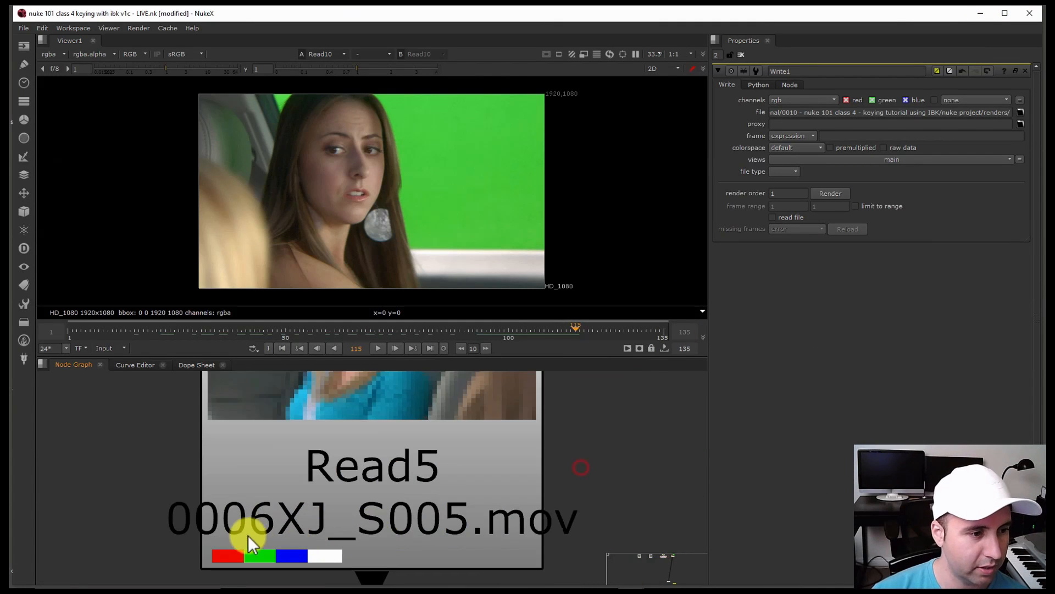
scroll(259, 522, up, 3)
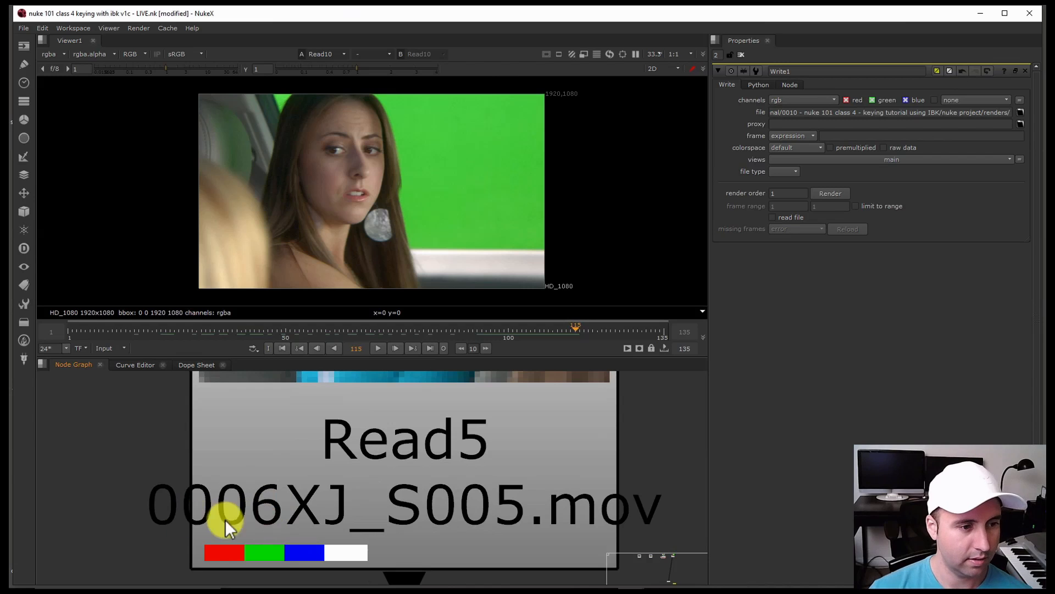
scroll(615, 516, down, 3)
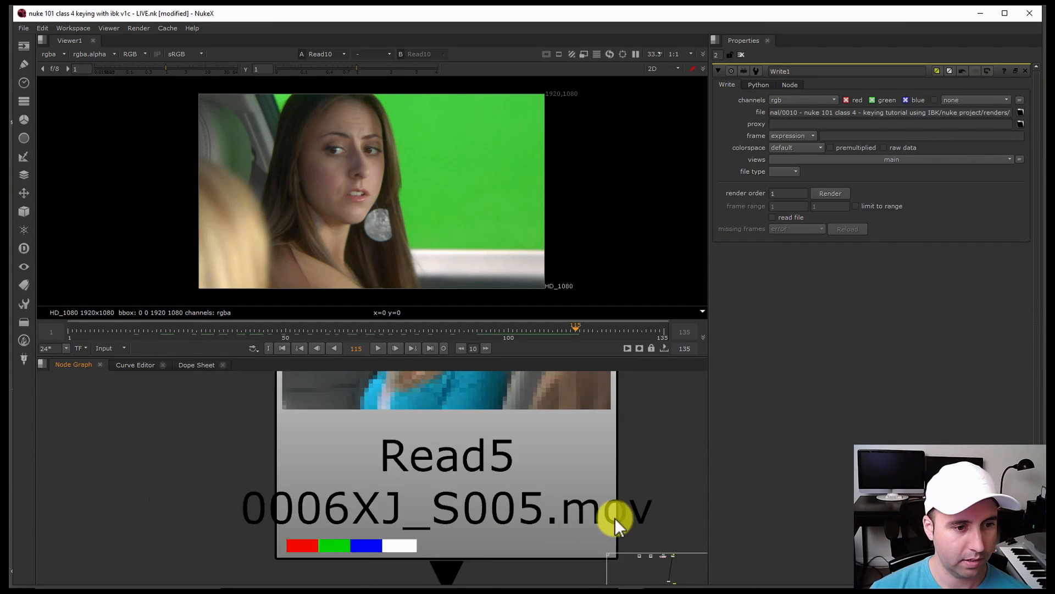
Examine the file name on the Read10 node up close in the node graph.
middle_drag(617, 515, 264, 511)
middle_drag(482, 505, 277, 492)
scroll(510, 521, up, 4)
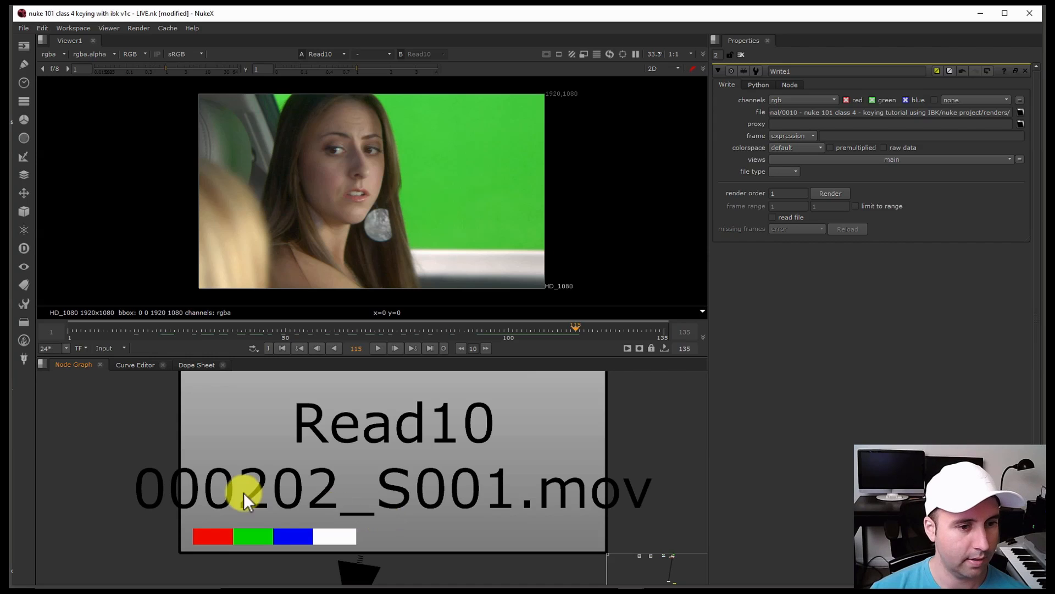
scroll(361, 500, down, 5)
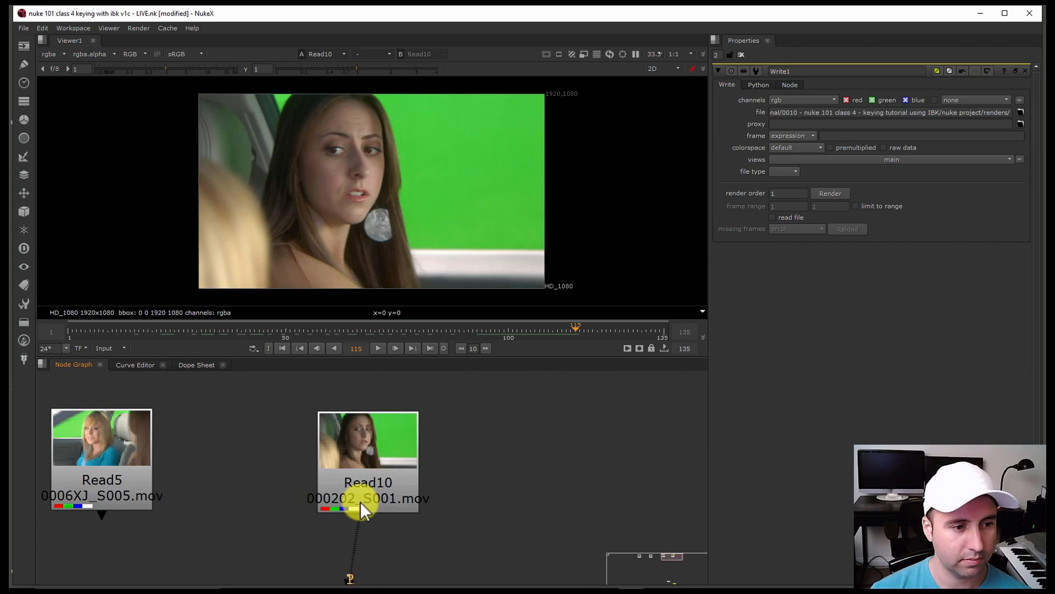
Examine the file names of the two landscape background images on the Read14 and Read11 nodes.
scroll(272, 499, down, 5)
middle_drag(353, 478, 690, 467)
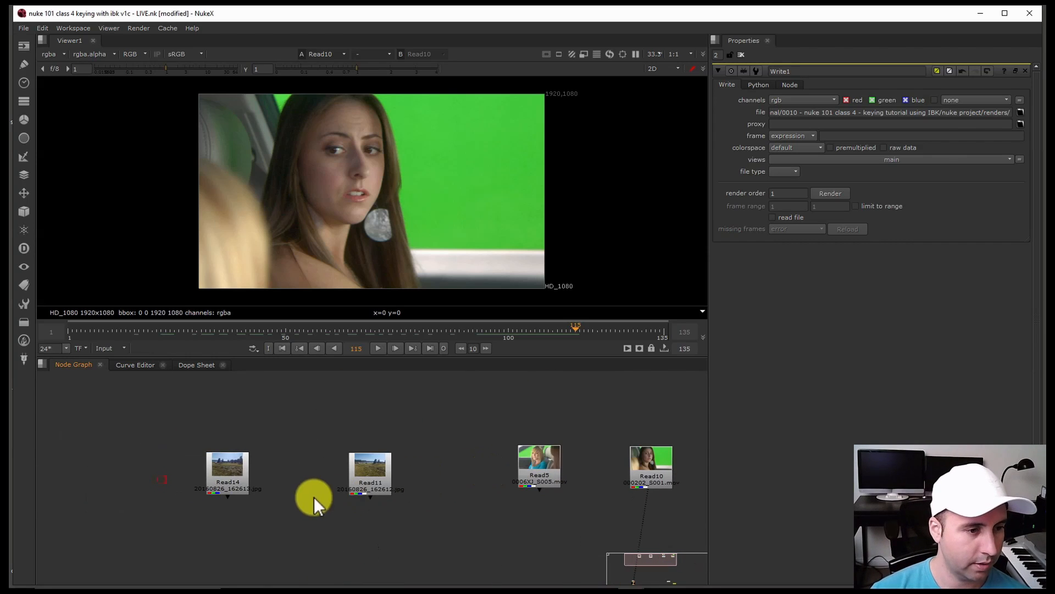
scroll(319, 494, up, 8)
scroll(338, 485, down, 3)
middle_drag(339, 485, 411, 486)
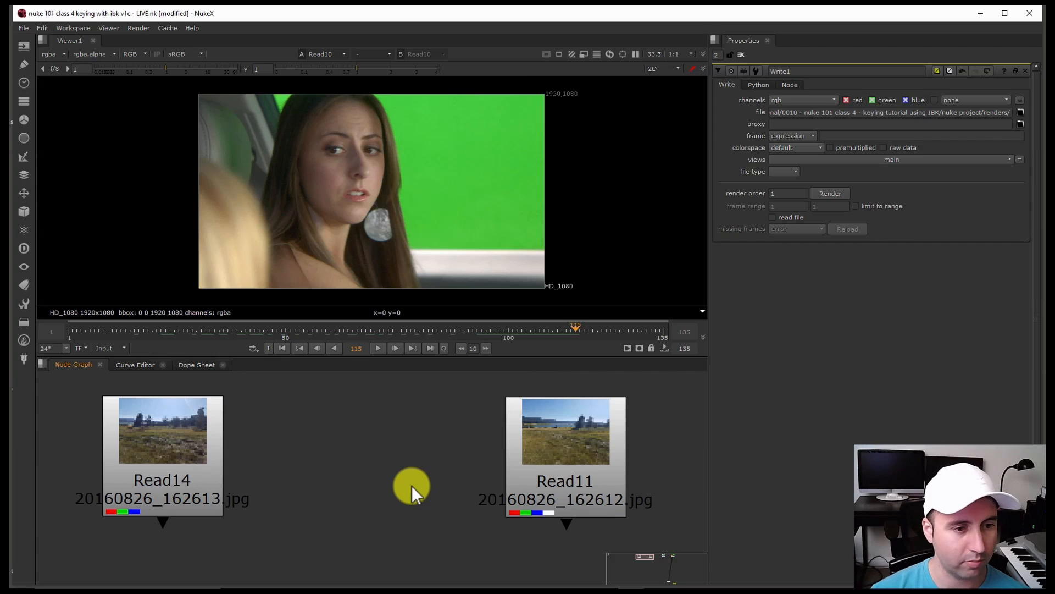
Move the Read5 node to the far side of Read10, away from the background images.
scroll(414, 480, down, 6)
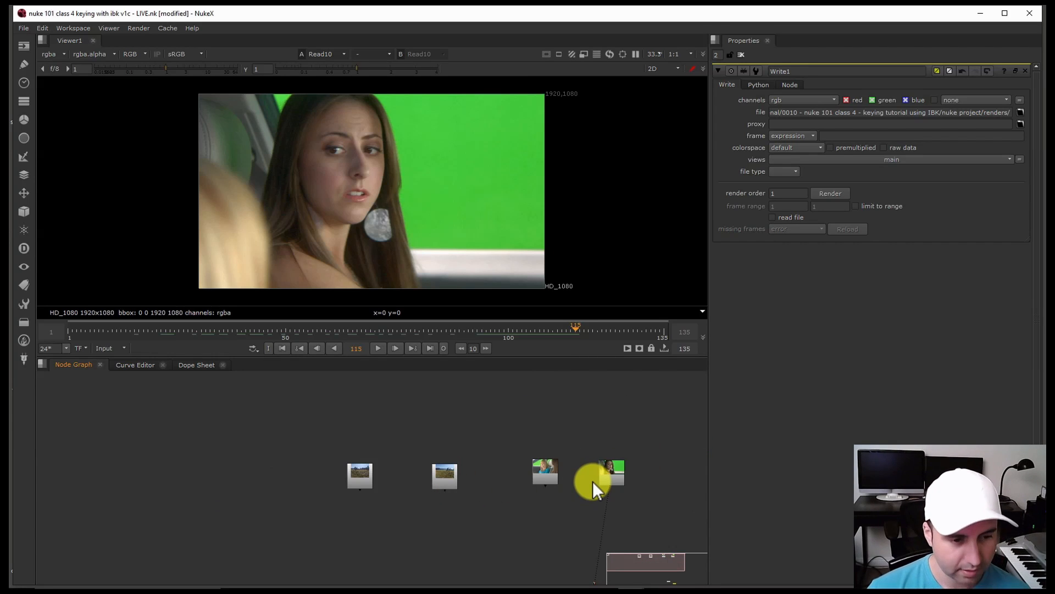
middle_drag(570, 481, 342, 463)
scroll(434, 463, down, 4)
scroll(351, 473, up, 4)
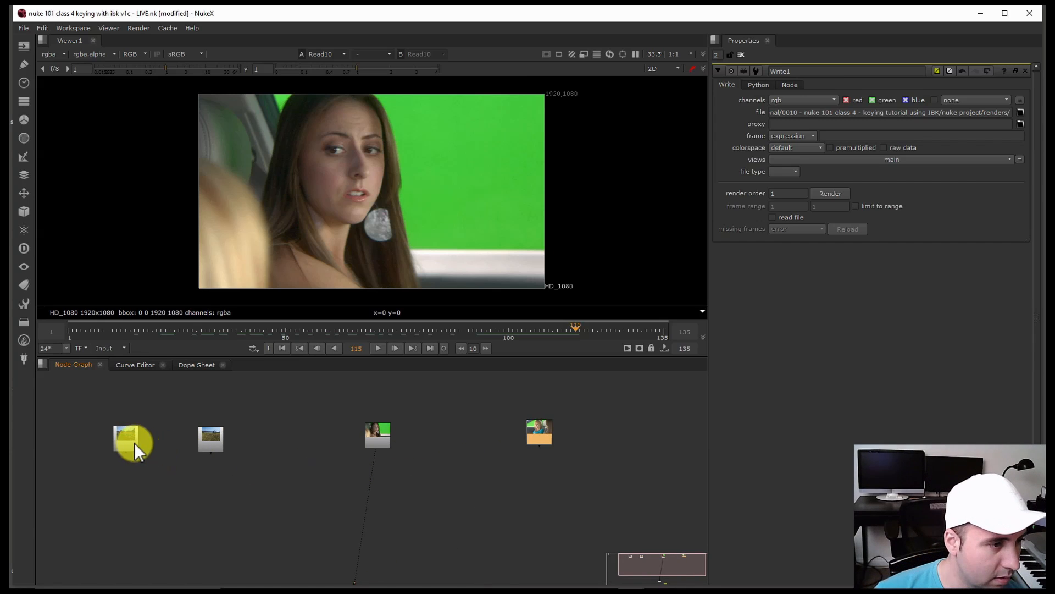
View the Read14 and Read11 background images in turn in the viewer.
scroll(147, 443, up, 4)
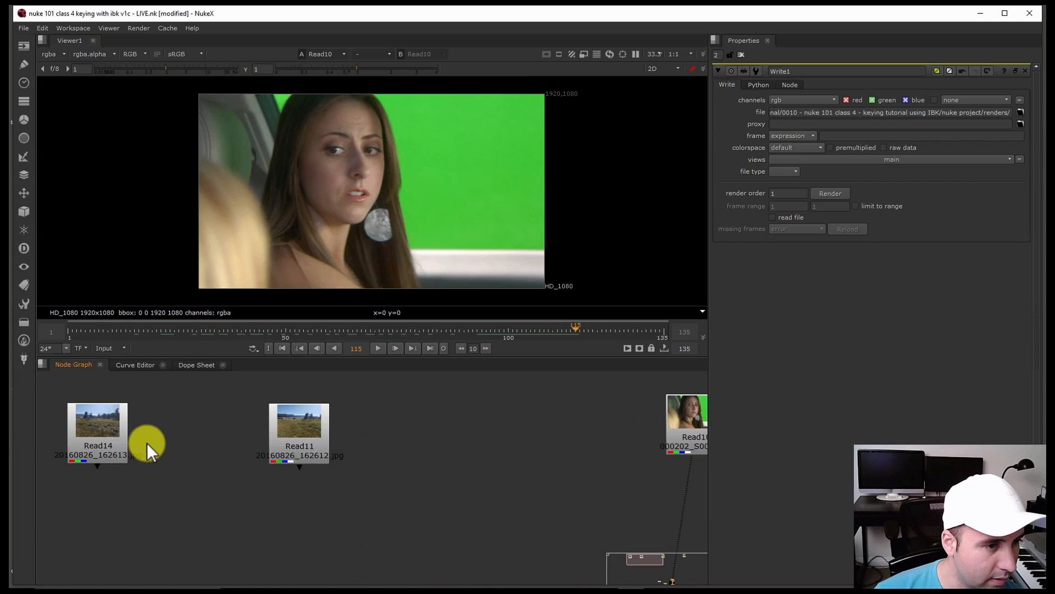
click(115, 439)
key(1)
click(309, 432)
key(1)
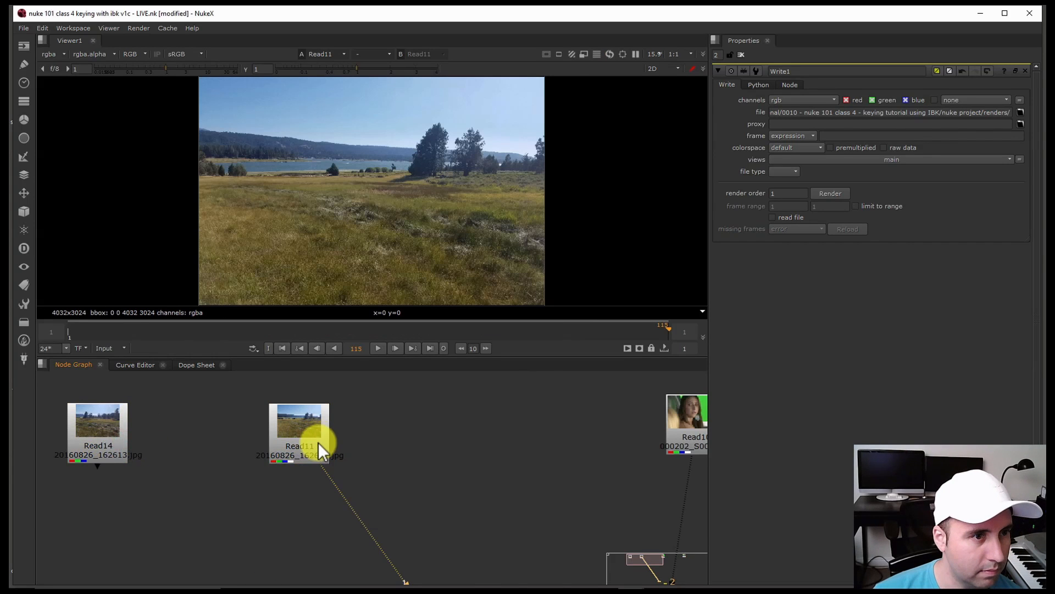
Move the Read11 background node between Read10 and Read5 in the node graph.
scroll(329, 451, down, 4)
middle_drag(349, 460, 174, 440)
drag(140, 438, 589, 460)
middle_drag(581, 460, 471, 460)
Add an IBKGizmo node connected to Read5 and place it well below the clip.
click(487, 486)
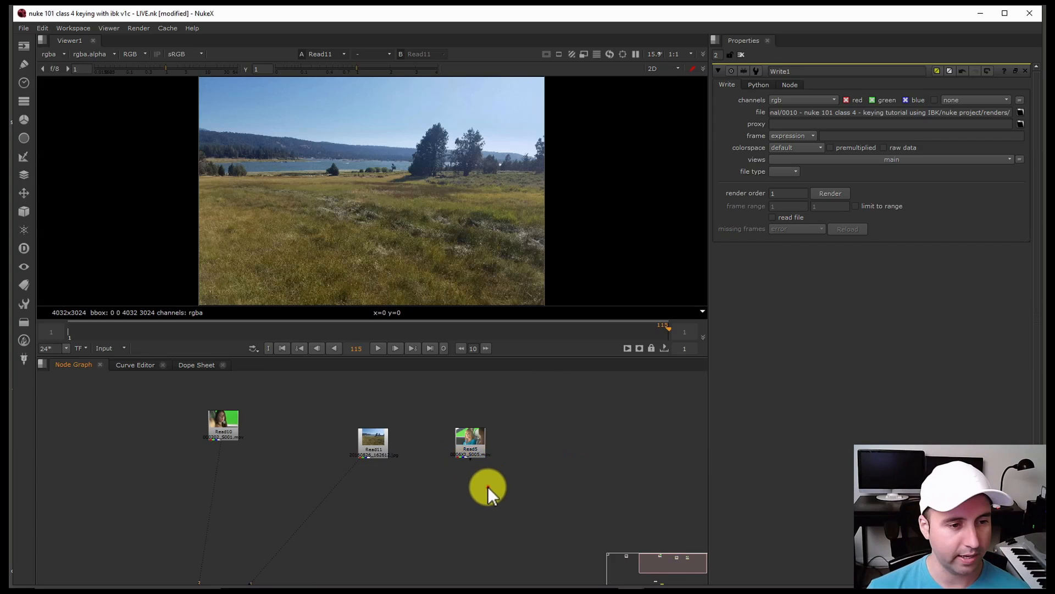
key(Tab)
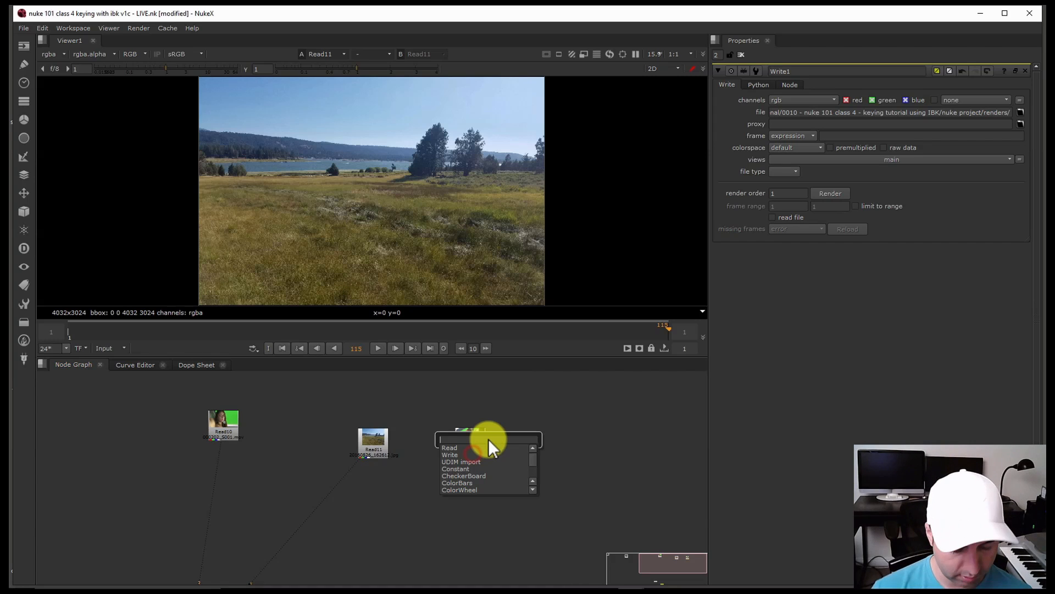
text(ibk)
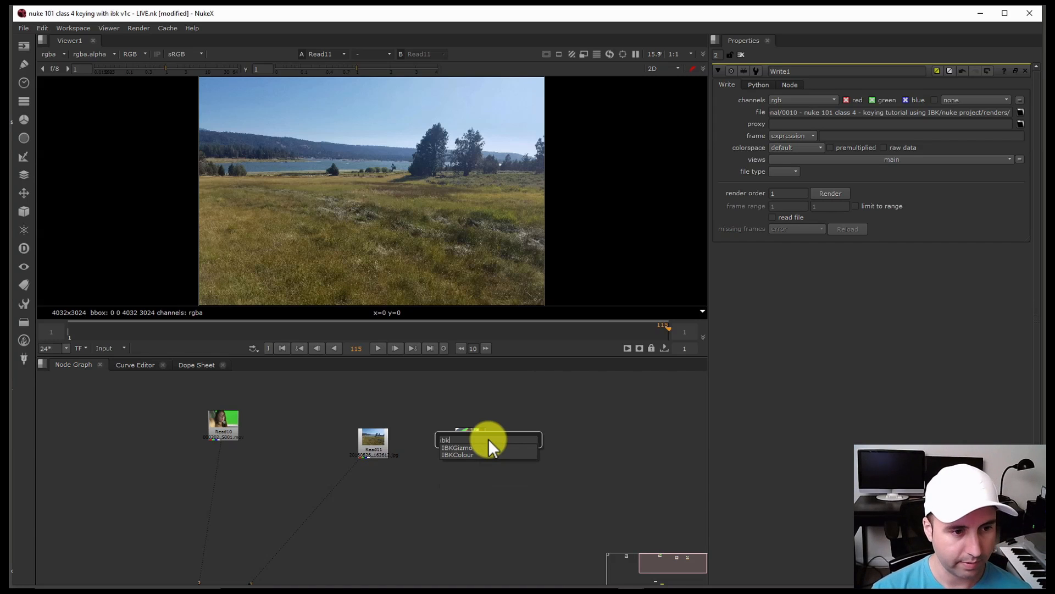
key(Return)
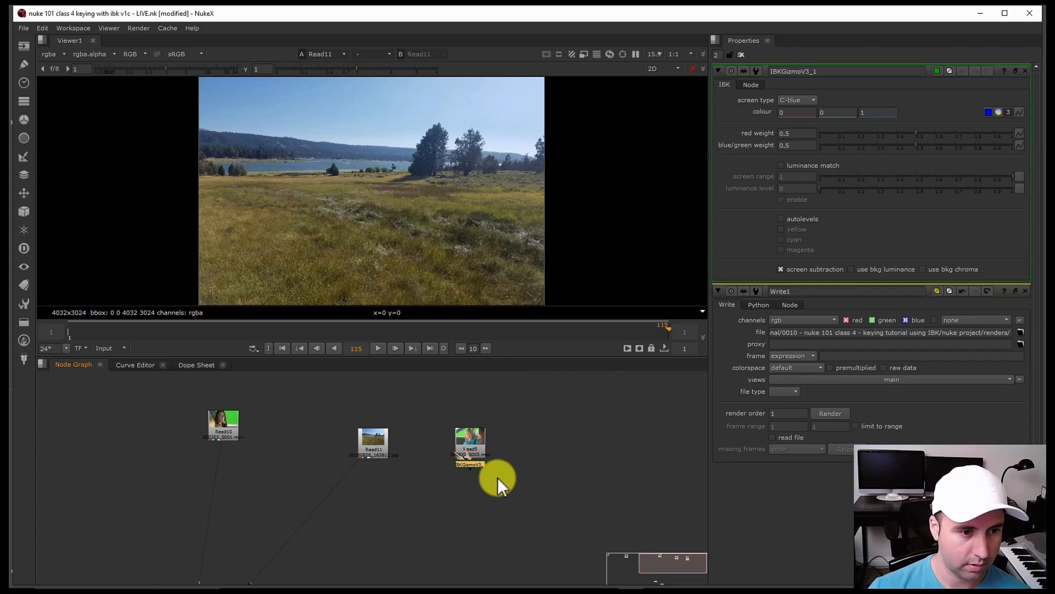
scroll(490, 474, up, 3)
scroll(482, 473, up, 1)
drag(458, 447, 457, 536)
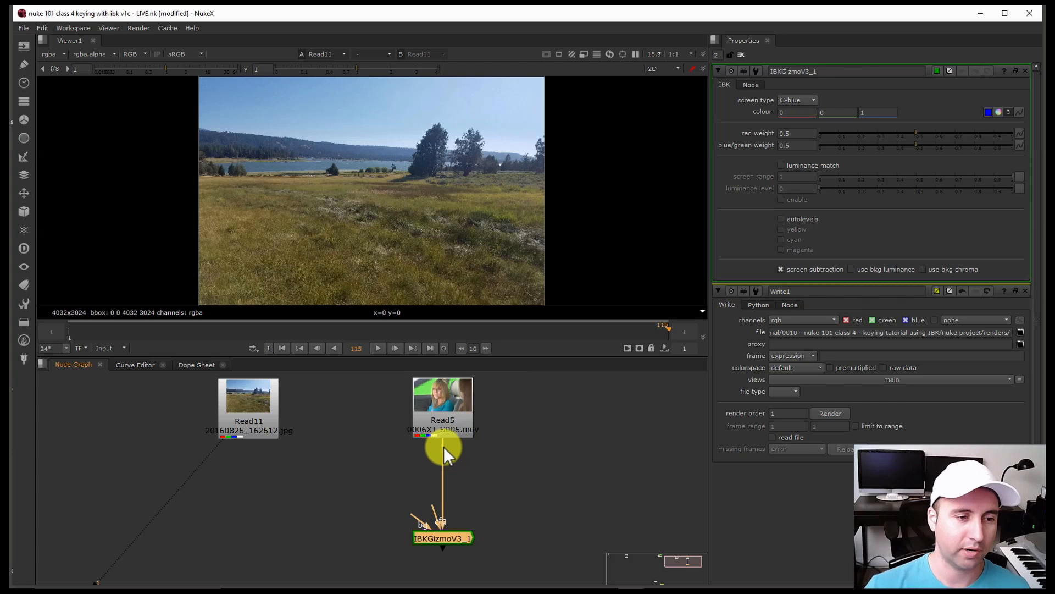
Connect the IBKGizmo's fg input to Read5 and its bg input to Read11, and show the gizmo in the viewer.
mouse_move(444, 447)
mouse_down()
mouse_move(449, 480)
mouse_move(448, 430)
mouse_up()
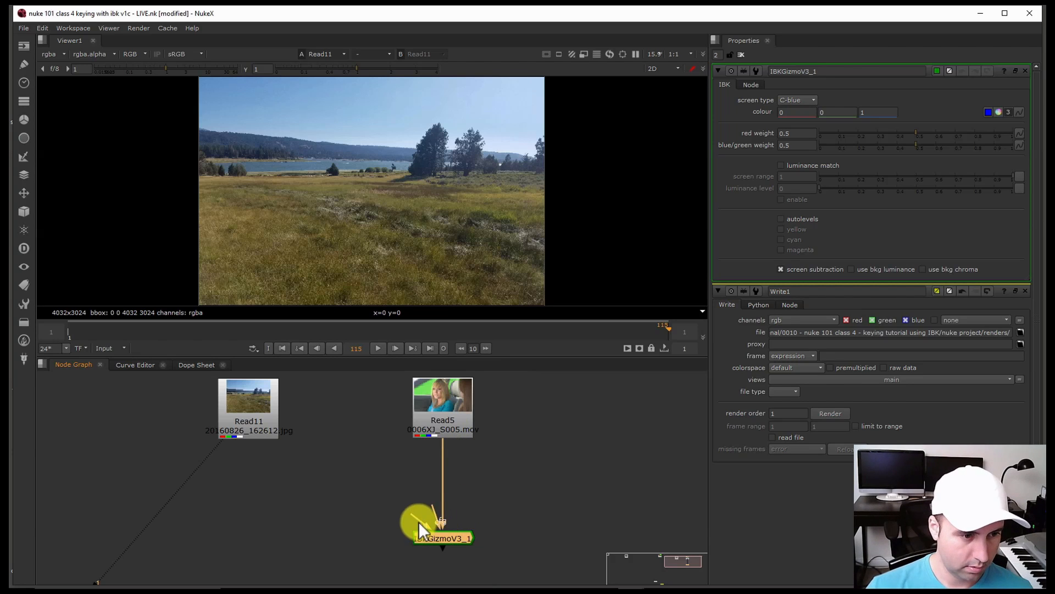
drag(428, 531, 396, 502)
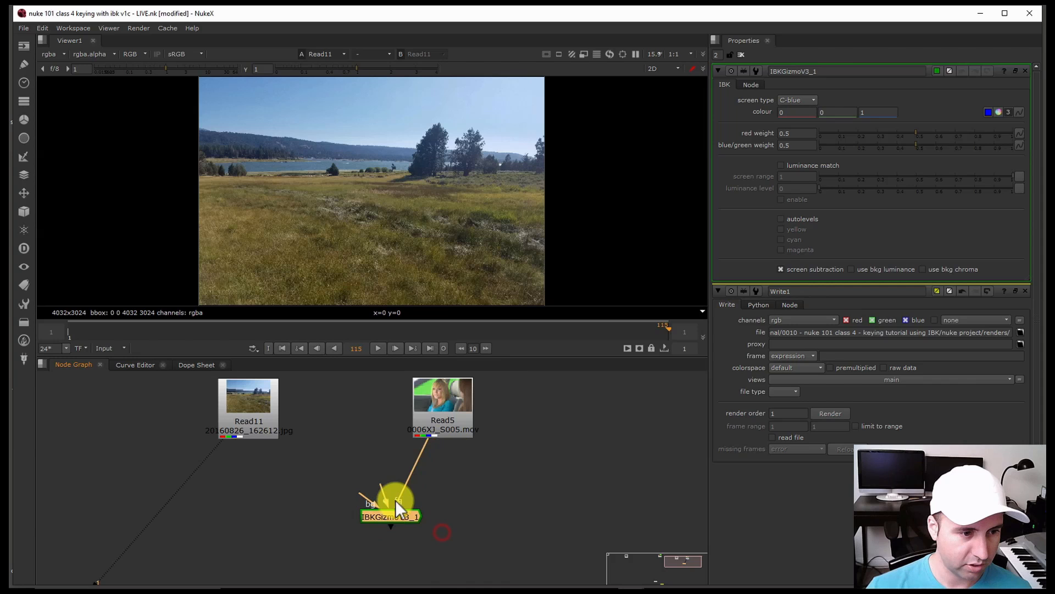
click(417, 447)
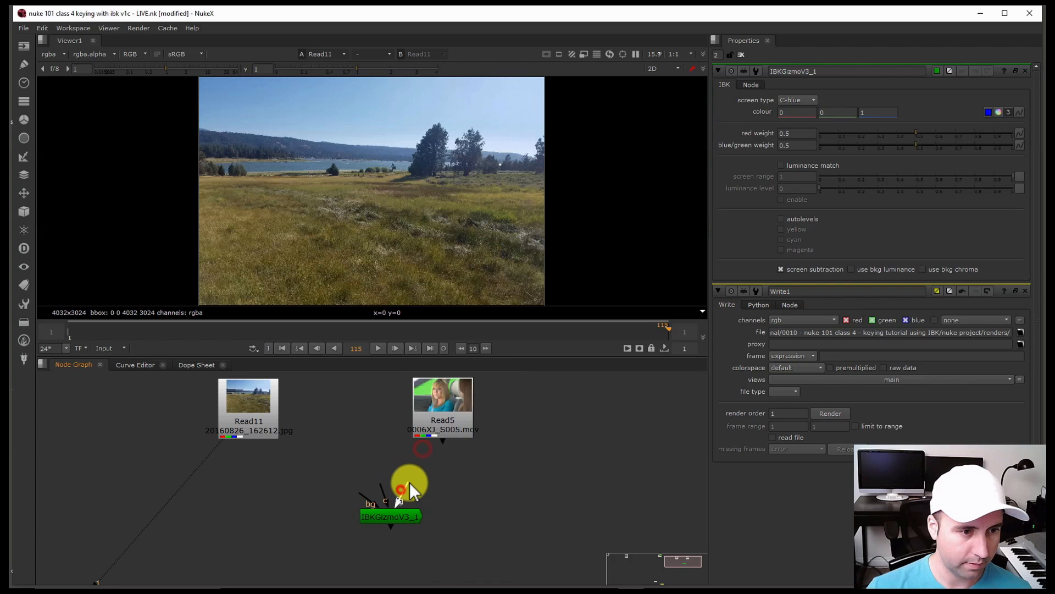
drag(409, 483, 430, 457)
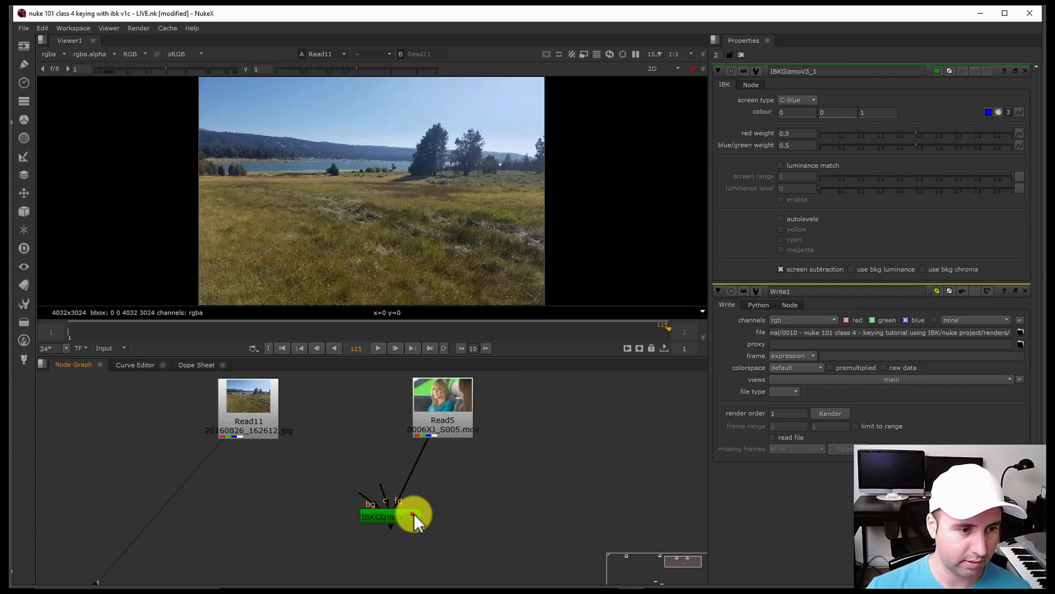
drag(414, 514, 269, 430)
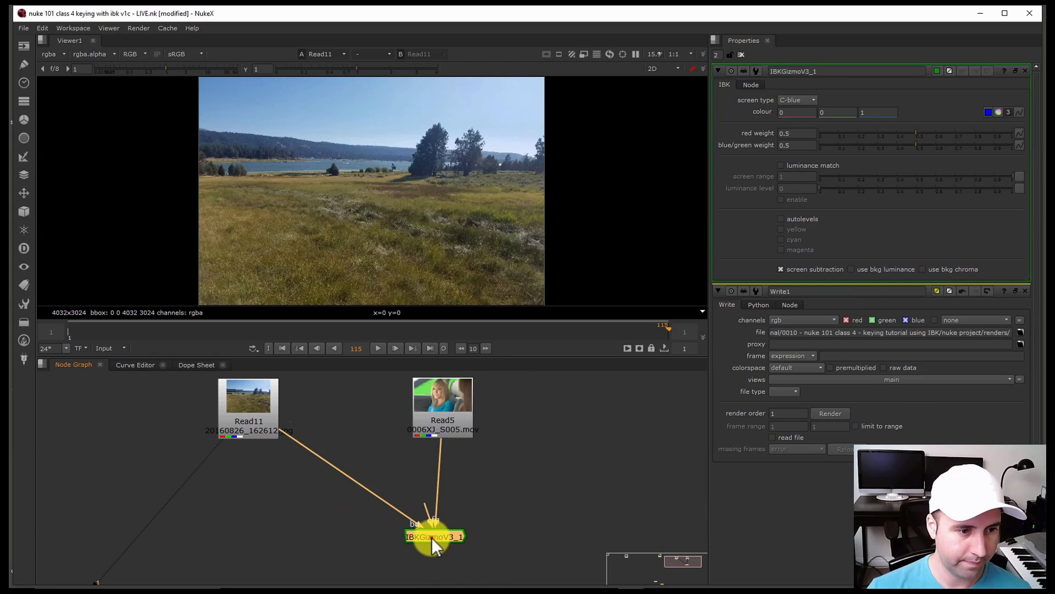
drag(431, 542, 431, 544)
key(1)
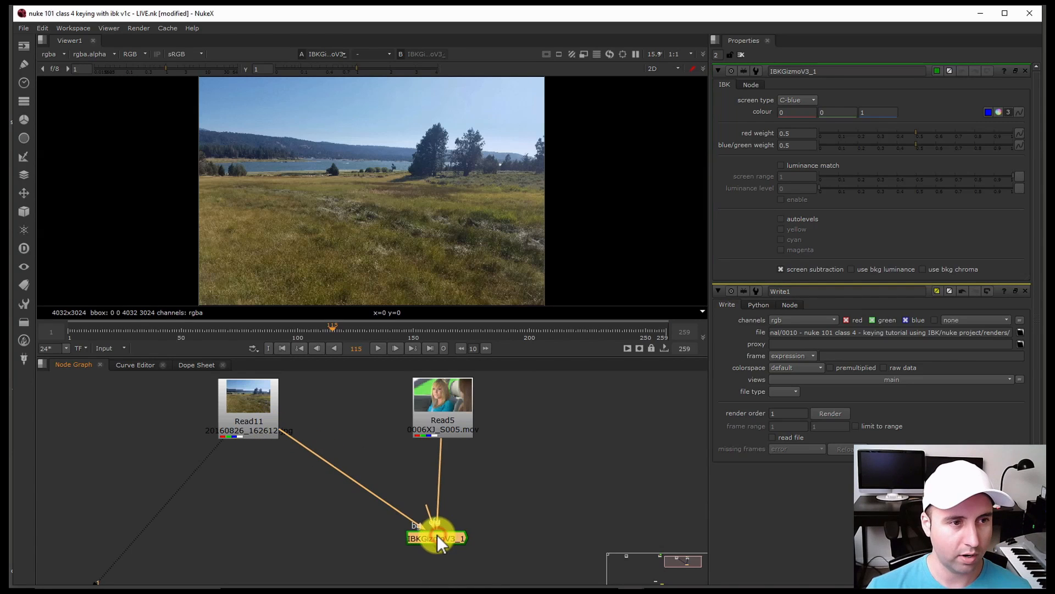
Add a Reformat node below Read11 and set its output format to HD_1080 1920x1080, matching the Read5 clip.
click(247, 422)
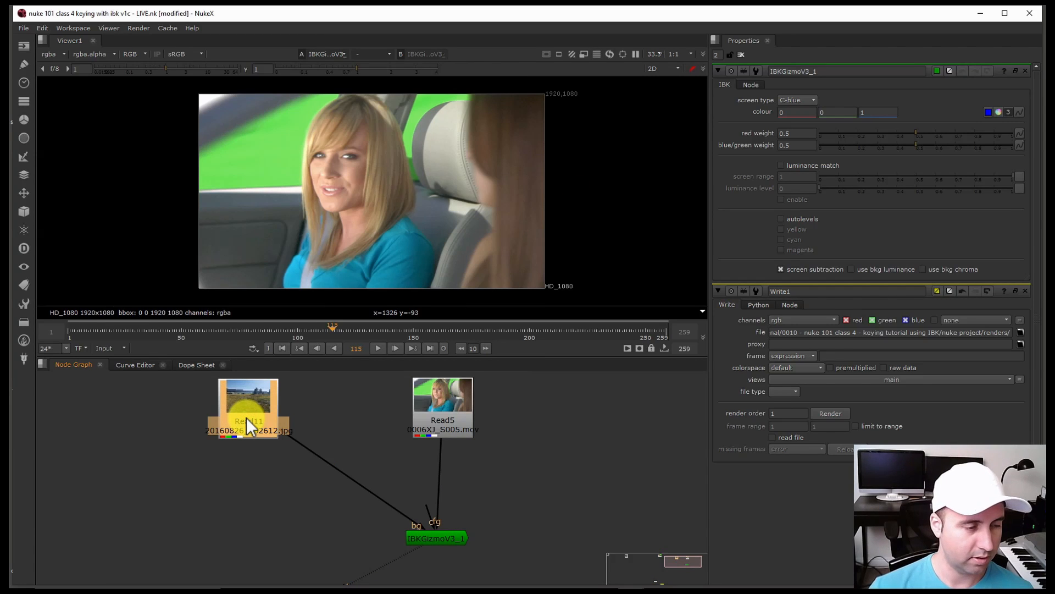
key(Tab)
text(refor)
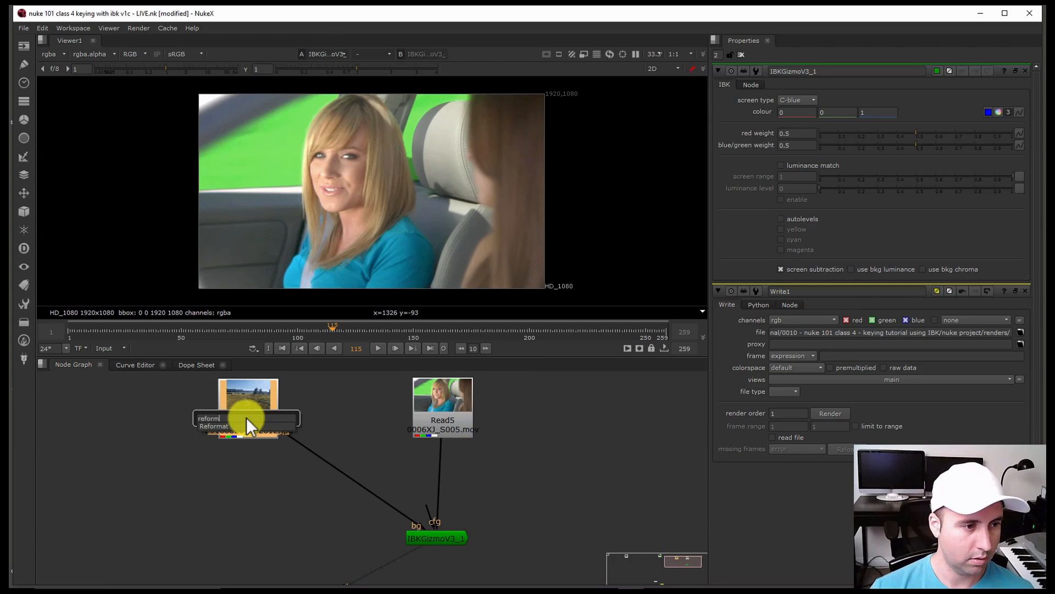
key(Return)
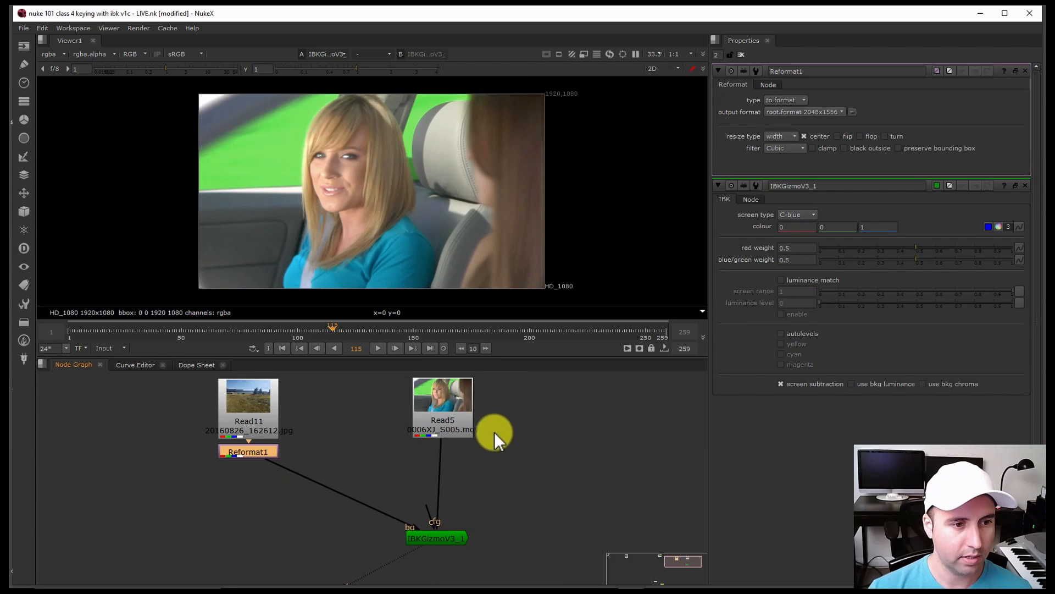
double_click(446, 422)
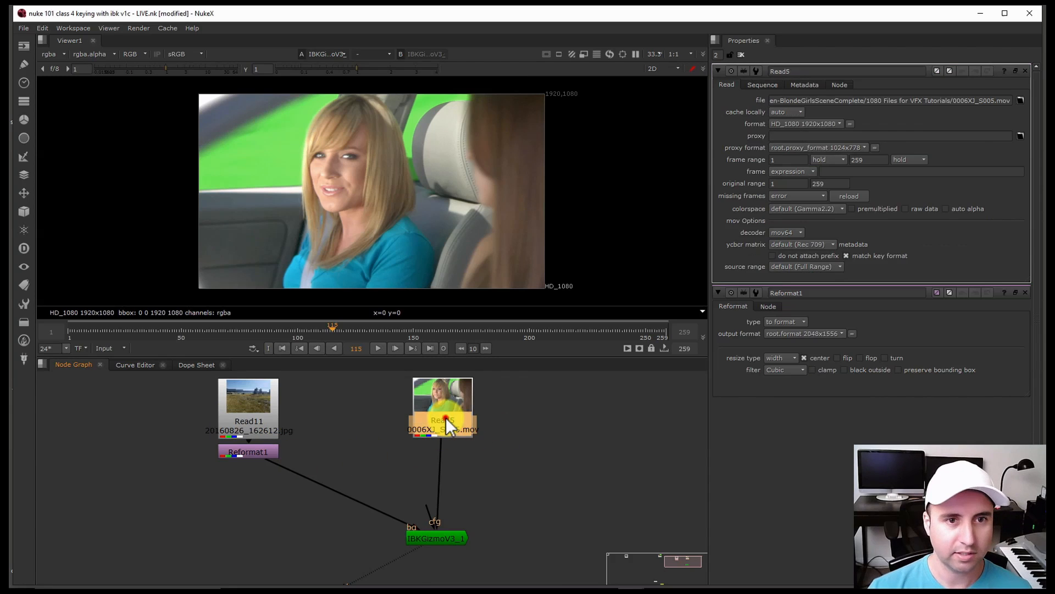
double_click(255, 448)
click(808, 112)
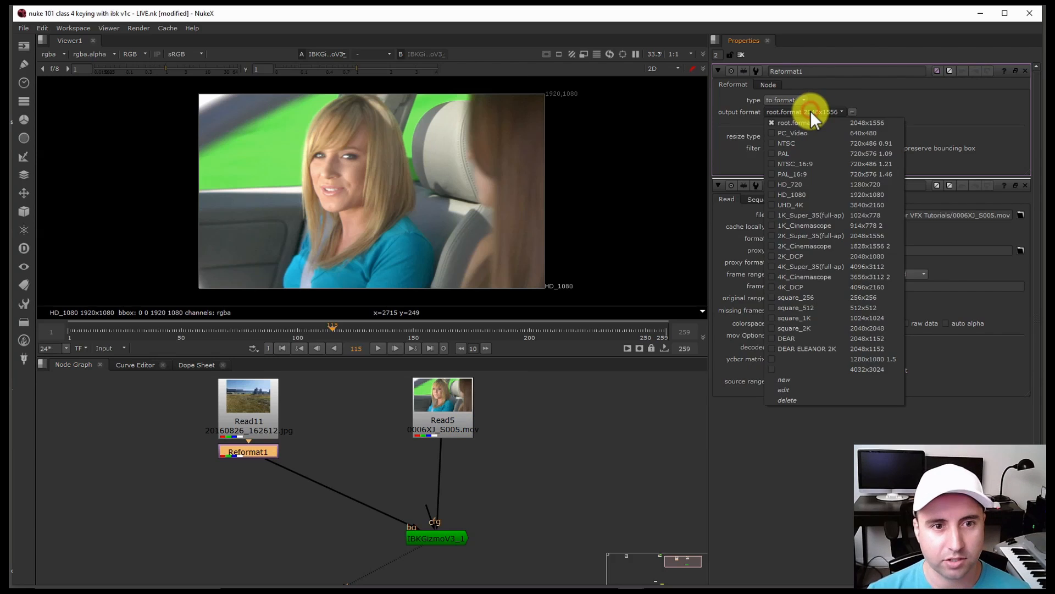
click(833, 194)
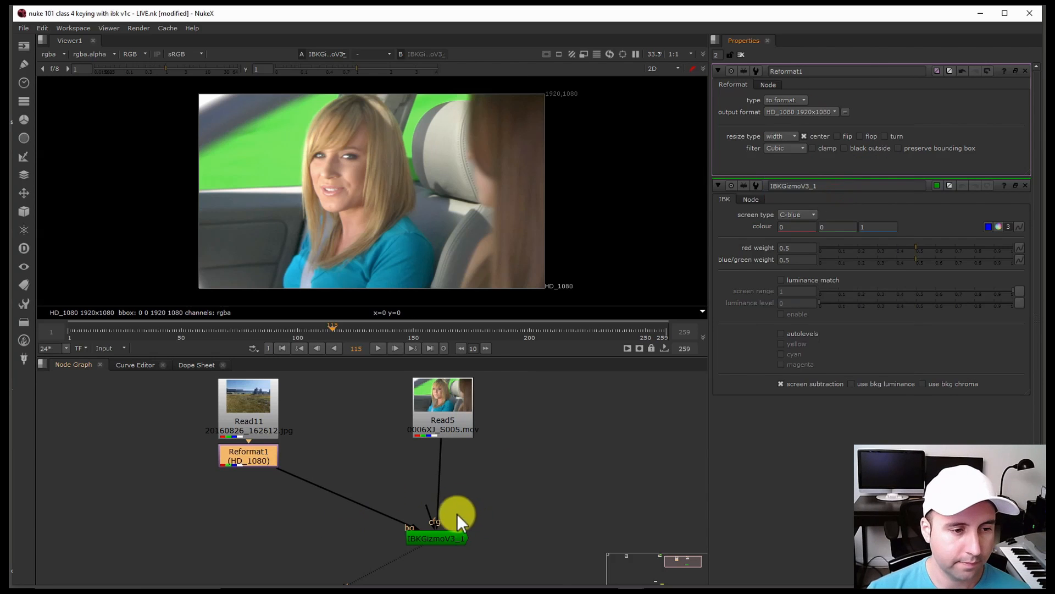
Add an unconnected Constant node and place it beside Read5.
click(551, 450)
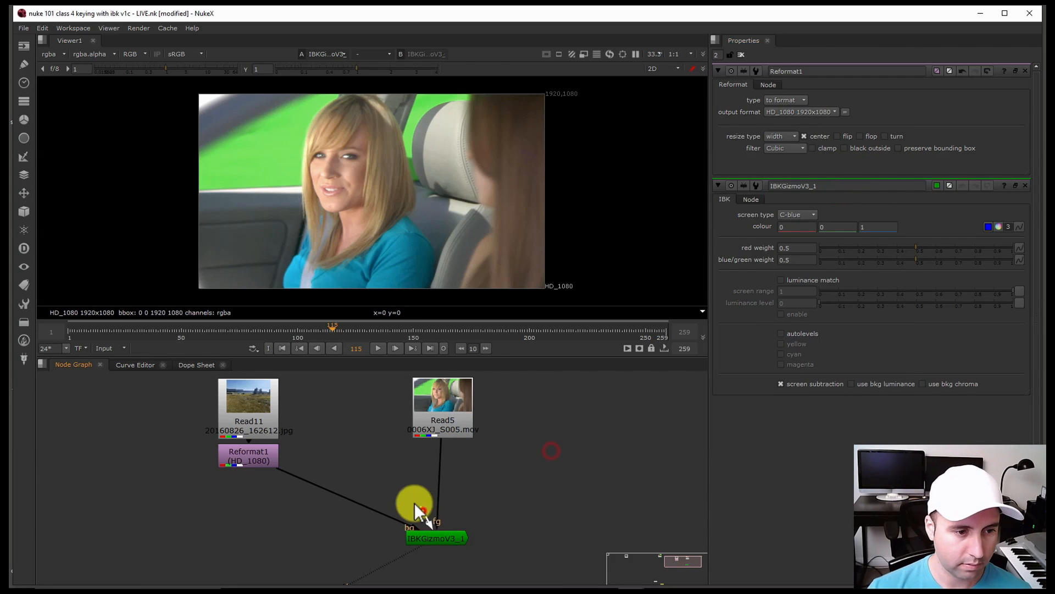
drag(415, 504, 384, 447)
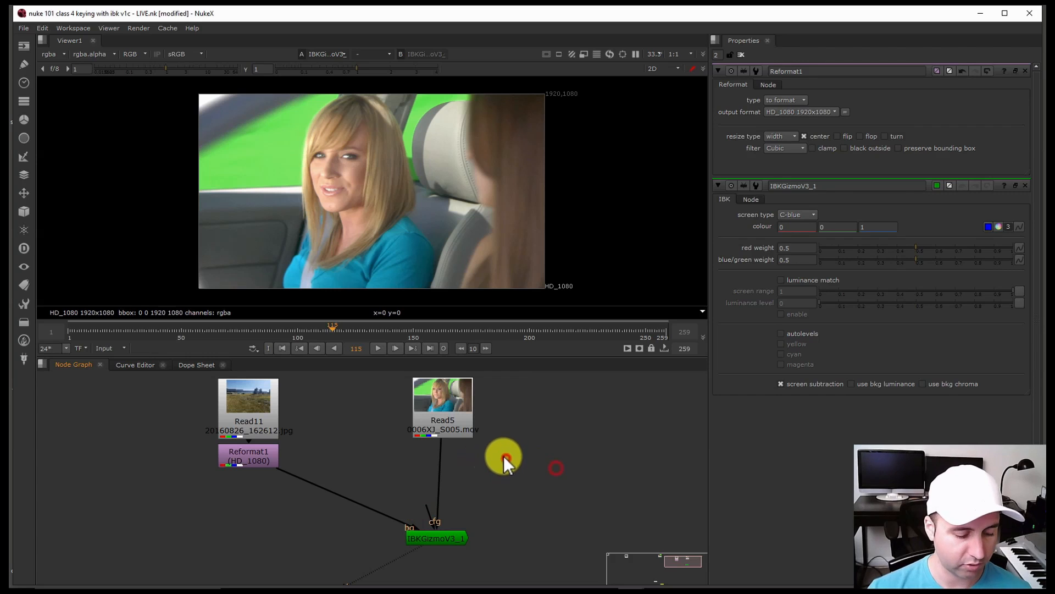
key(Tab)
text(cons)
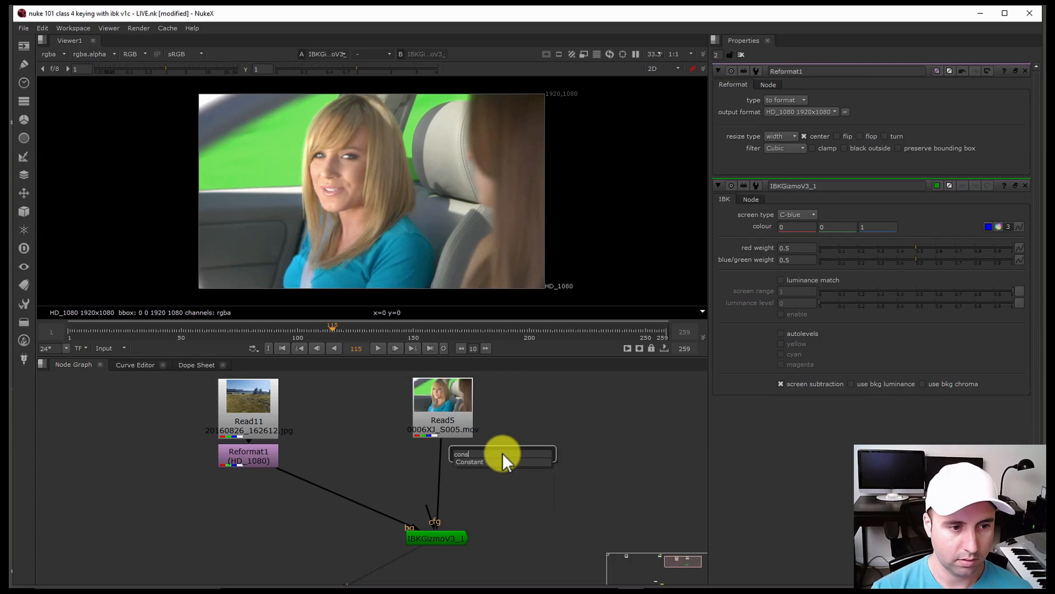
key(Down)
key(Return)
drag(505, 451, 576, 402)
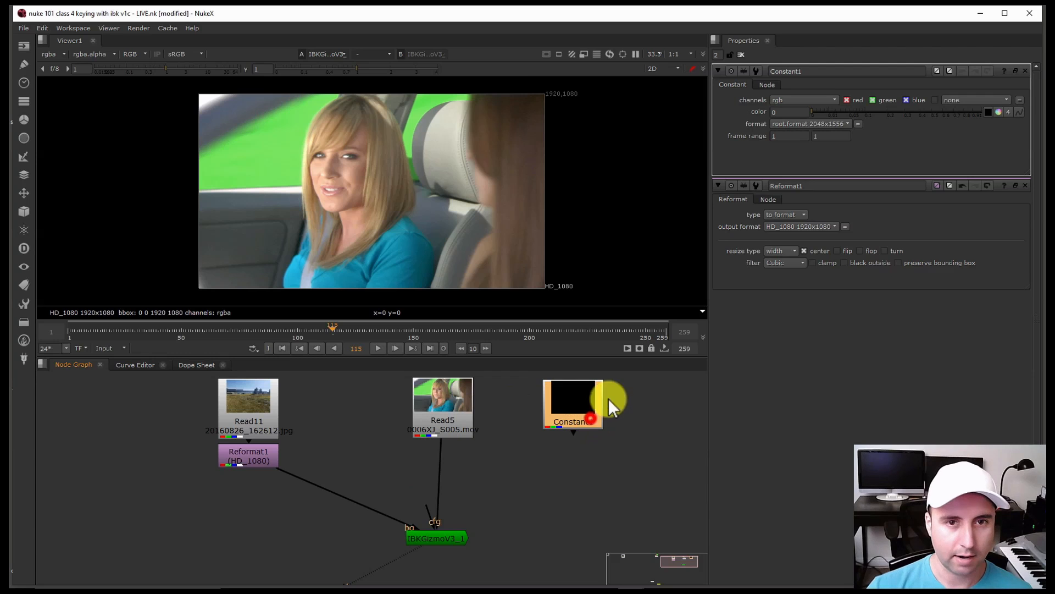
Sample the green behind the car window as the Constant's color and connect the IBKGizmo's c input to the Constant.
click(987, 112)
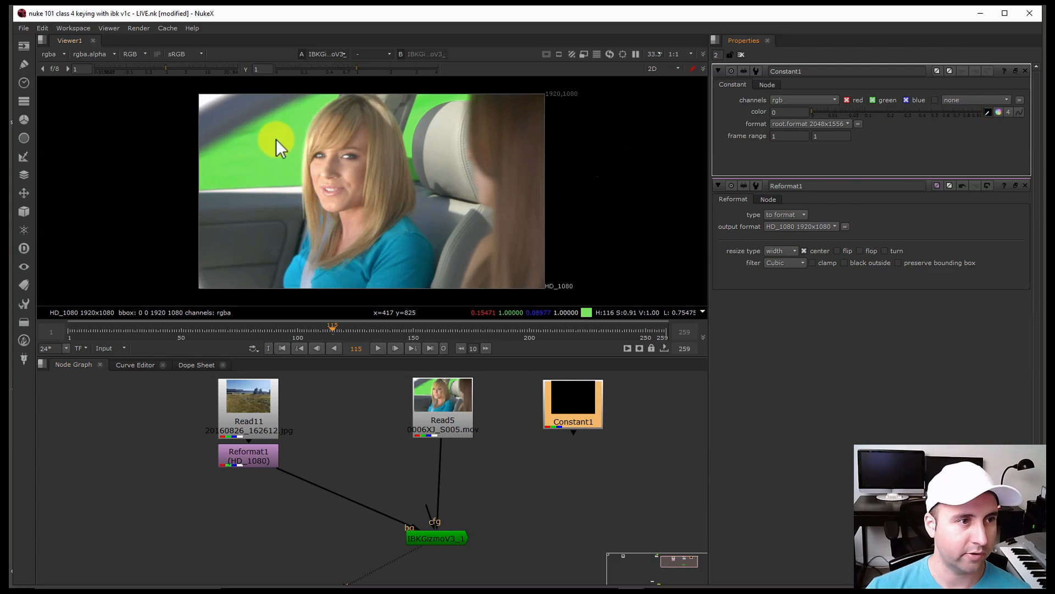
ctrl+click(298, 156)
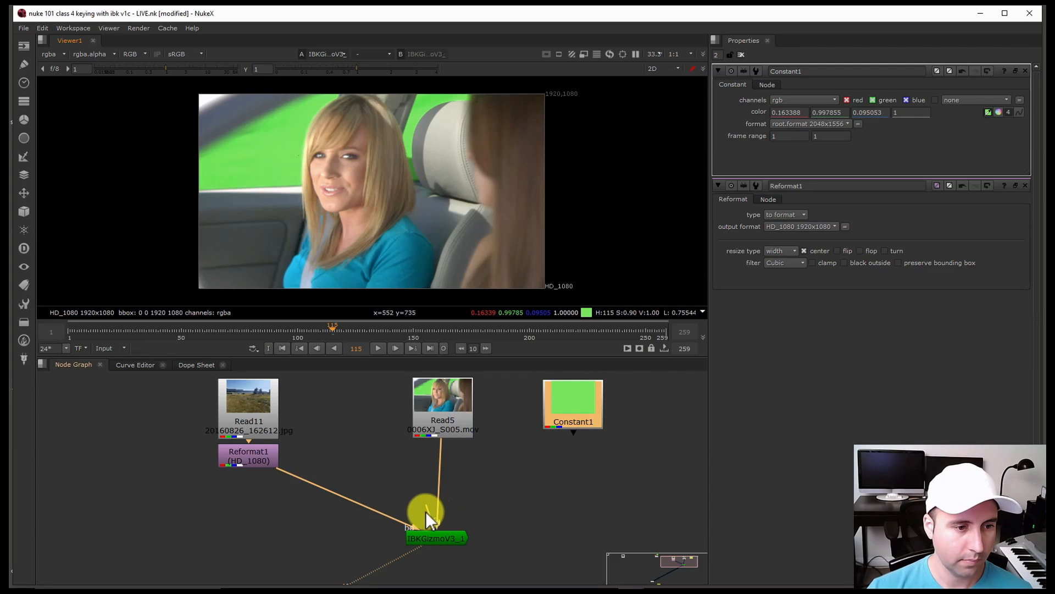
drag(426, 511, 565, 424)
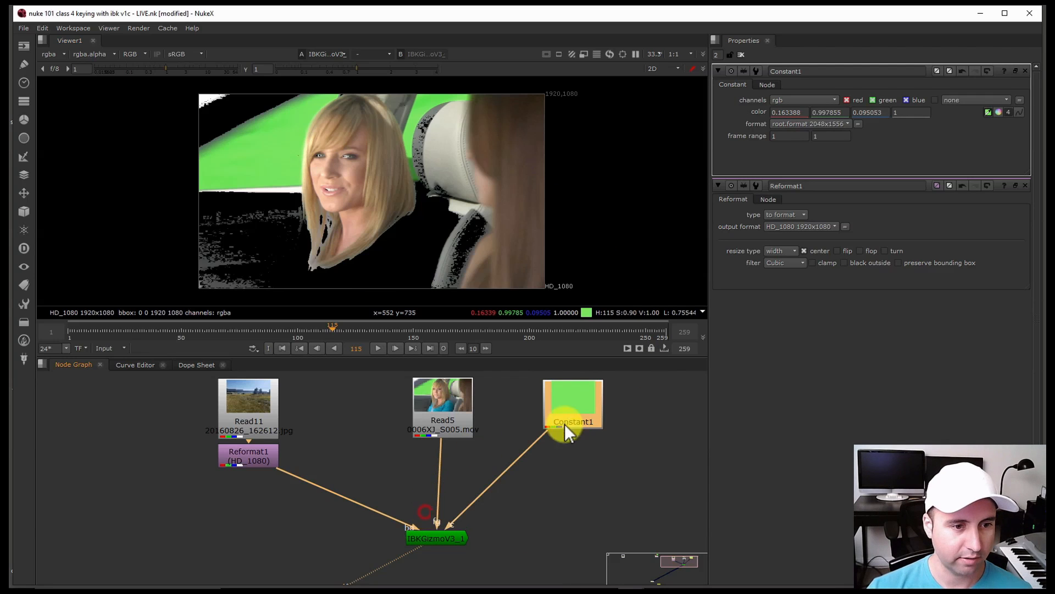
Set the IBKGizmo's screen type to C-green.
double_click(444, 537)
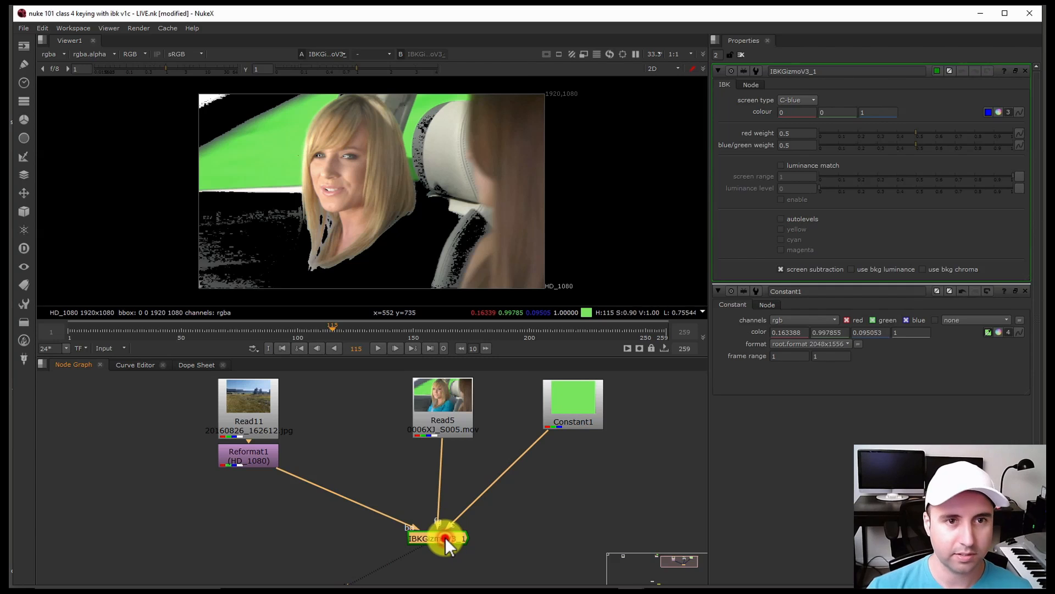
click(806, 100)
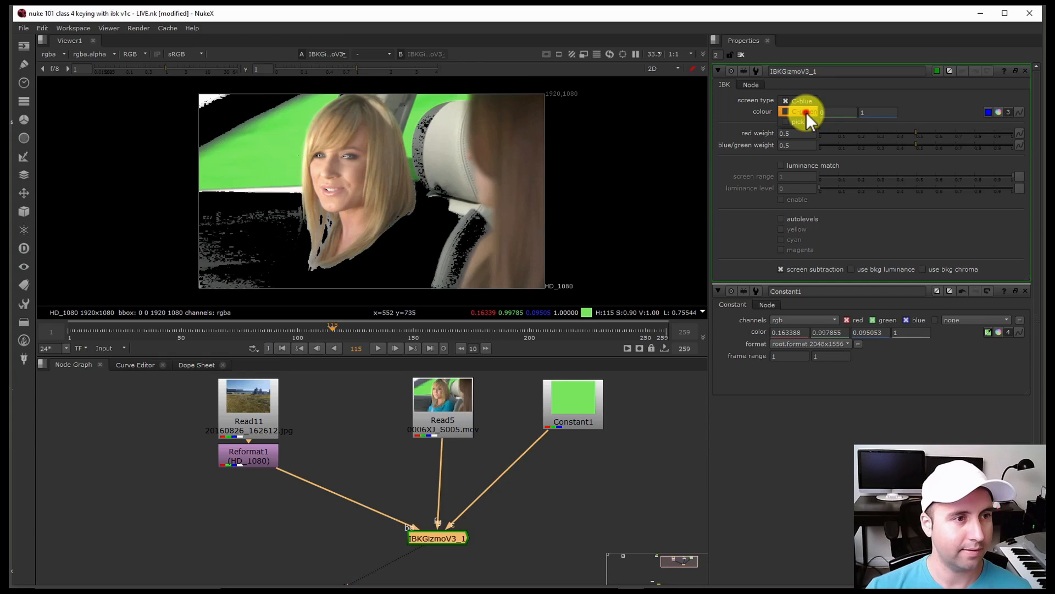
click(805, 112)
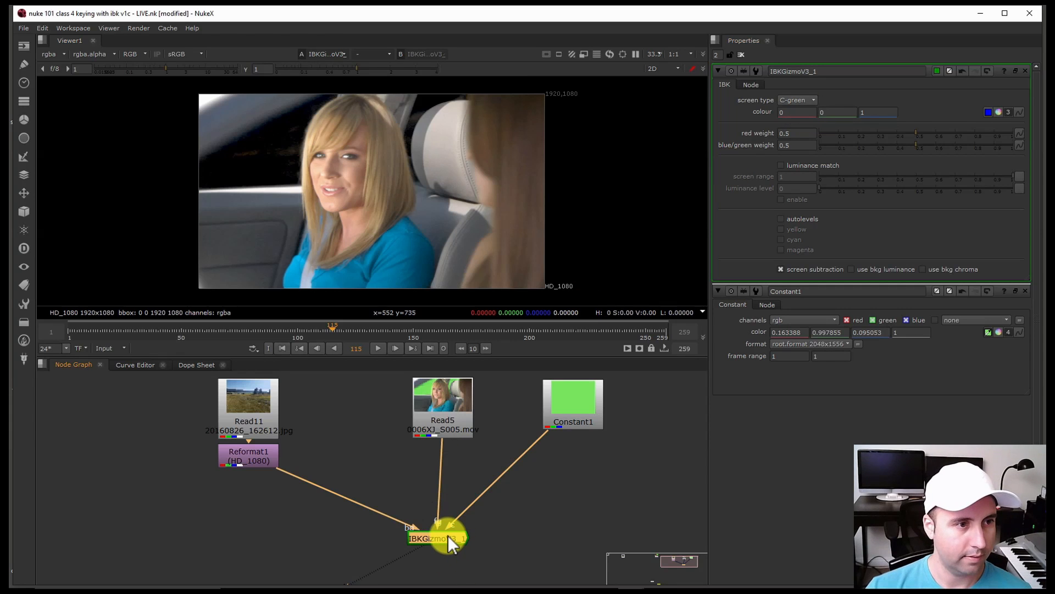
Add a Merge node with its A input on the IBKGizmo and its B input on the reformatted background.
scroll(292, 500, down, 2)
middle_drag(292, 501, 300, 478)
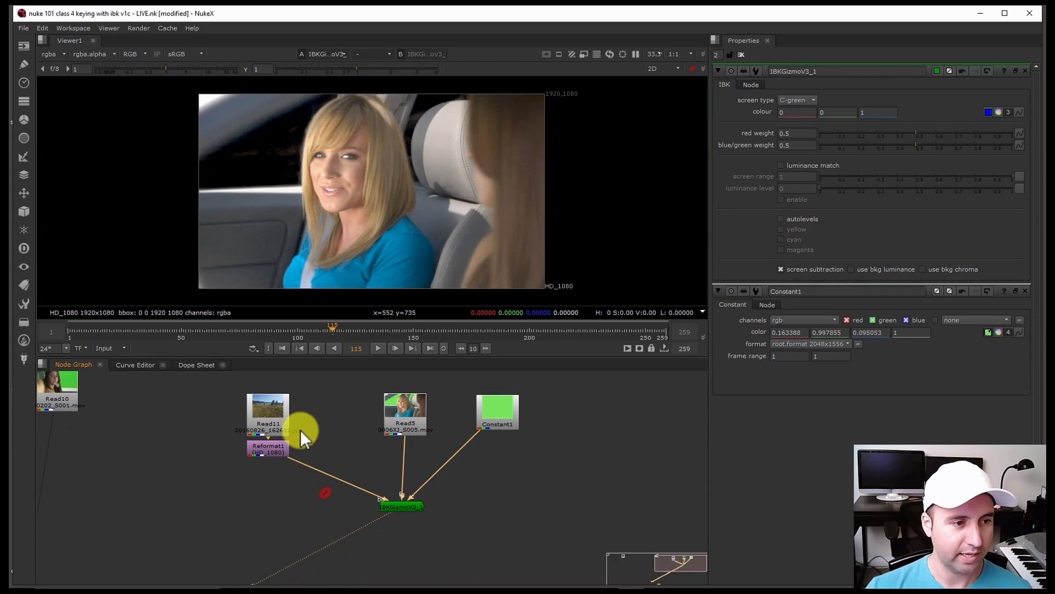
click(408, 506)
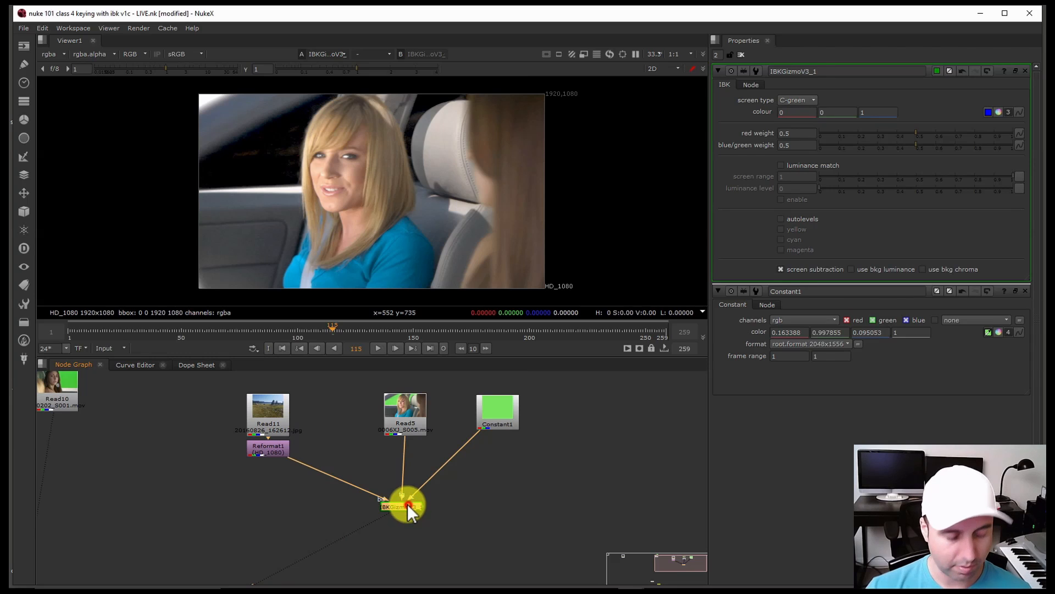
key(m)
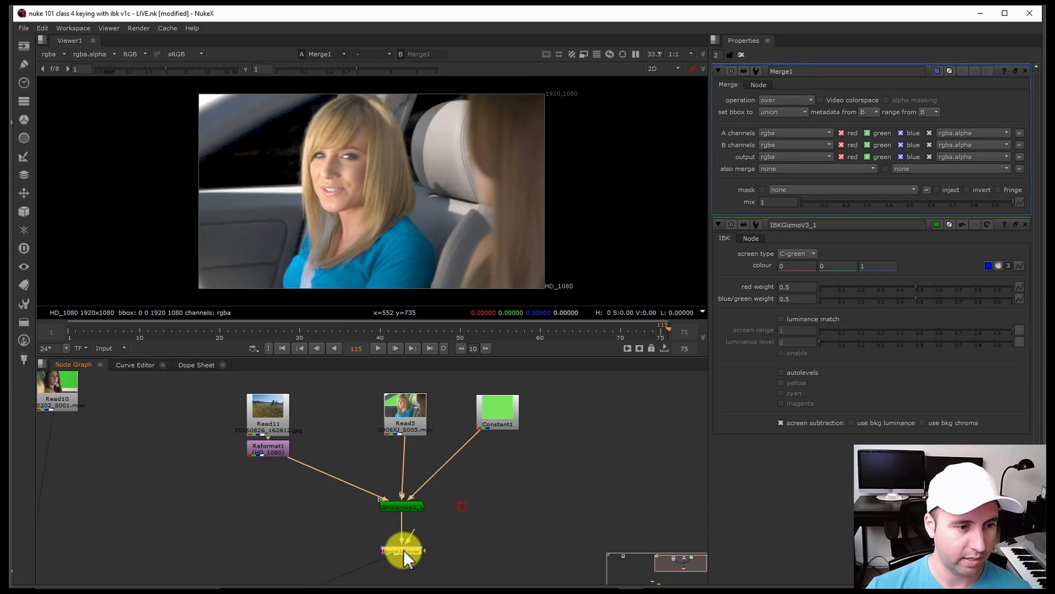
drag(404, 550, 259, 450)
click(410, 547)
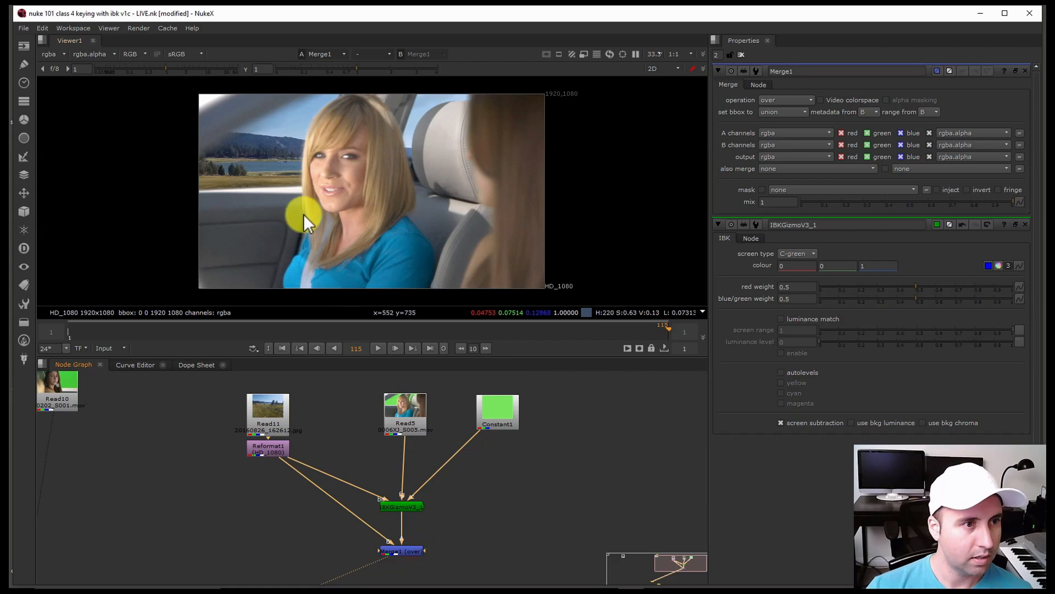
Examine the merged composite enlarged, checking the hair and window edges of the key.
scroll(345, 139, up, 5)
key(f)
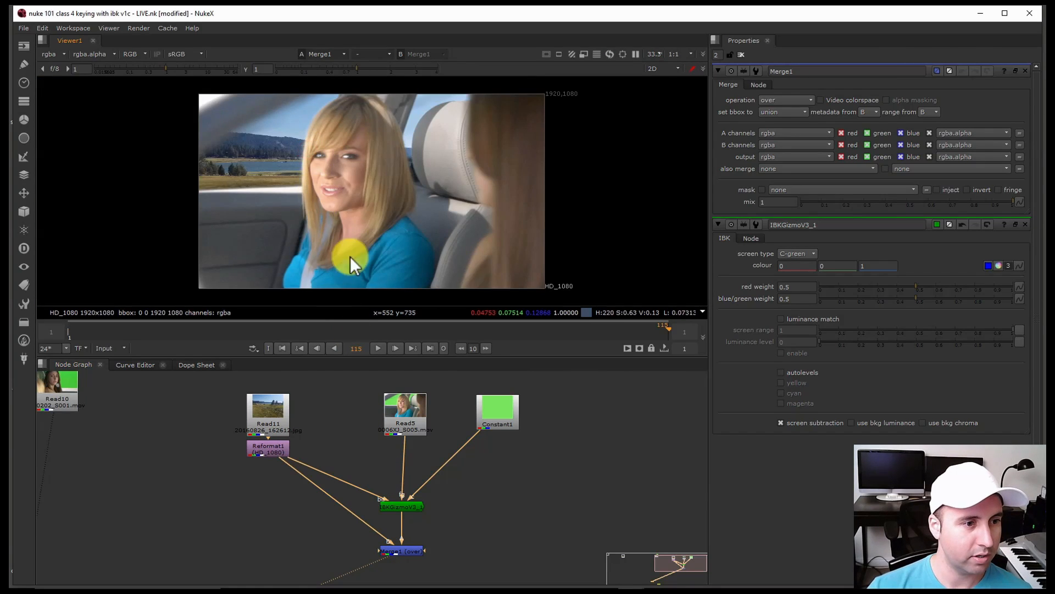
click(345, 219)
key(space)
scroll(430, 292, up, 5)
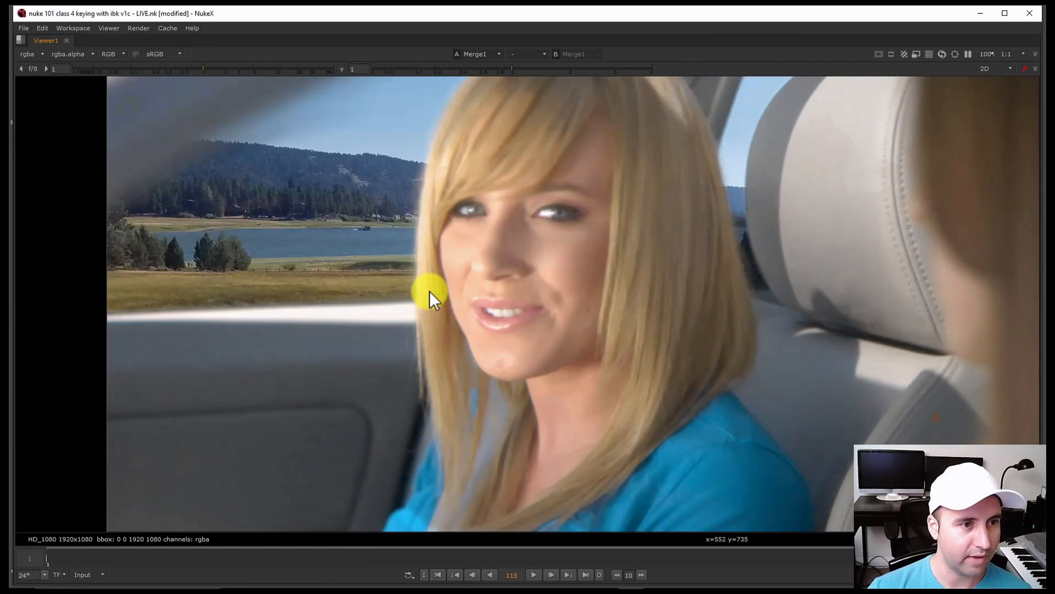
alt+drag(421, 223, 459, 299)
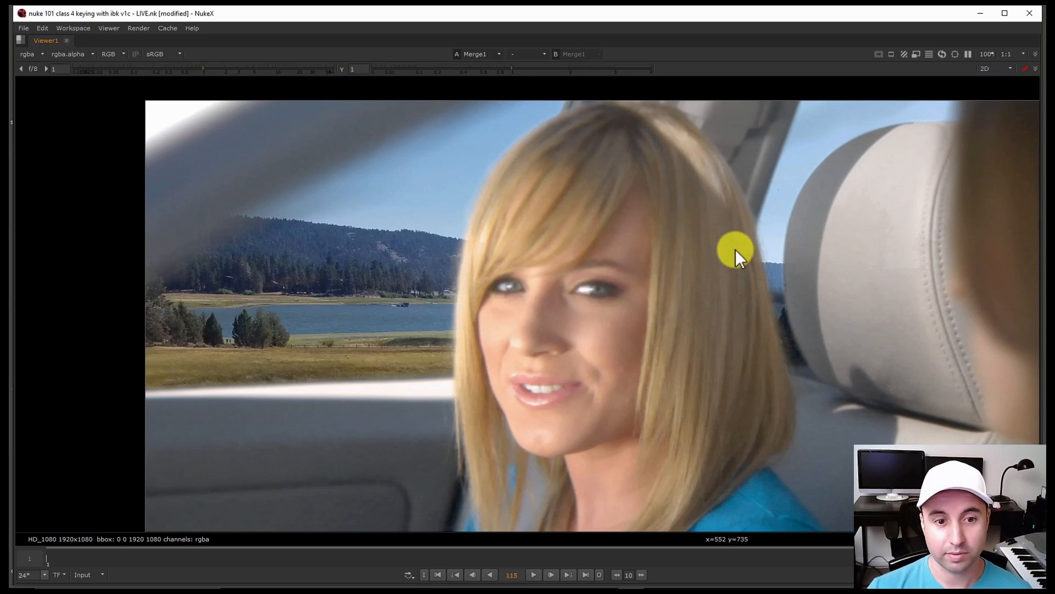
key(space)
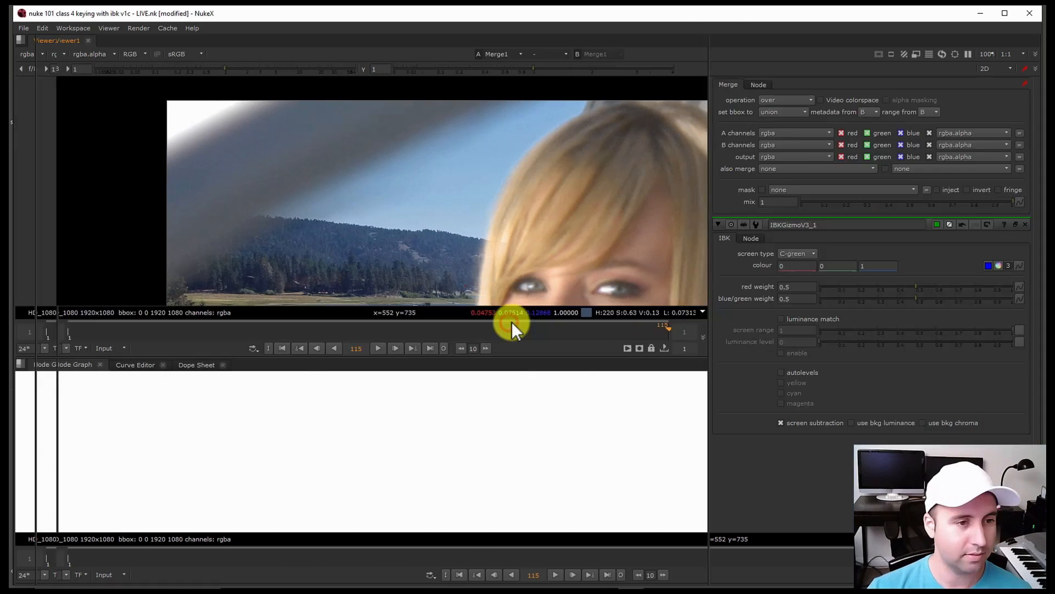
View the IBKGizmo's alpha and raise its blue/green weight to 0.815 to solidify the white areas of the matte.
drag(405, 547, 407, 555)
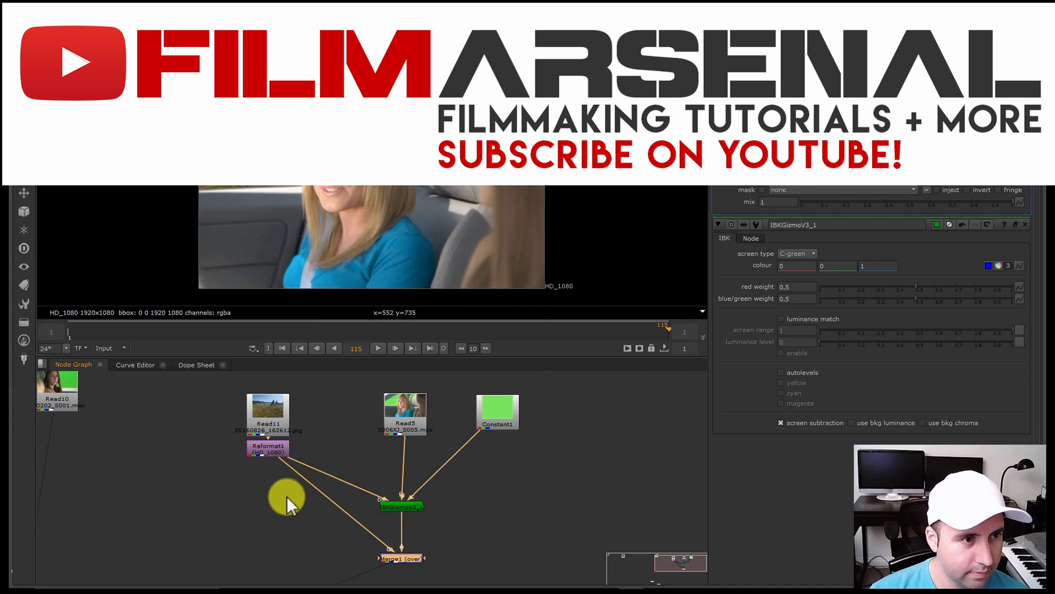
click(398, 506)
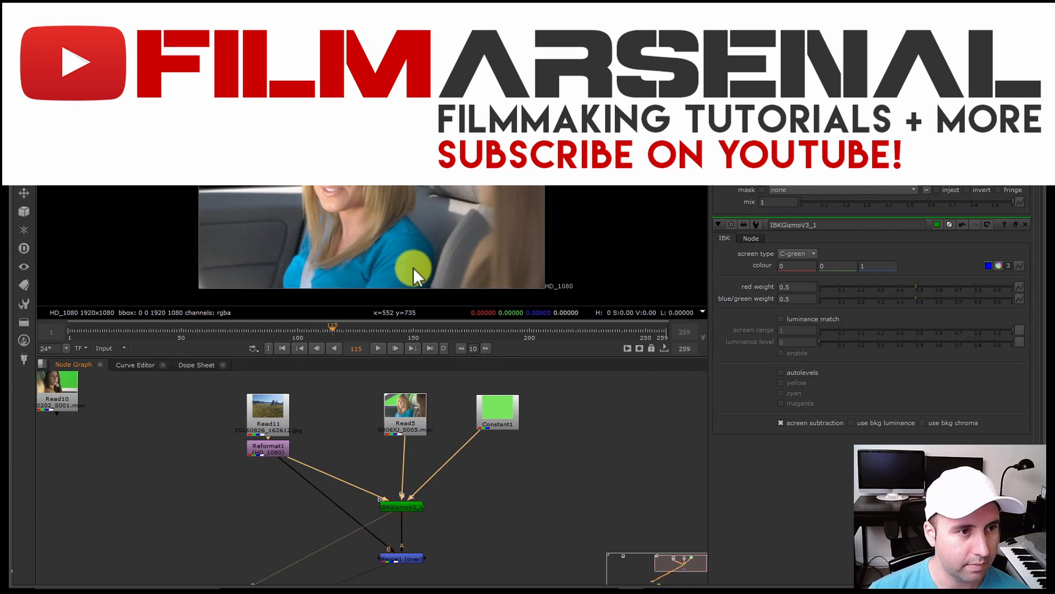
key(a)
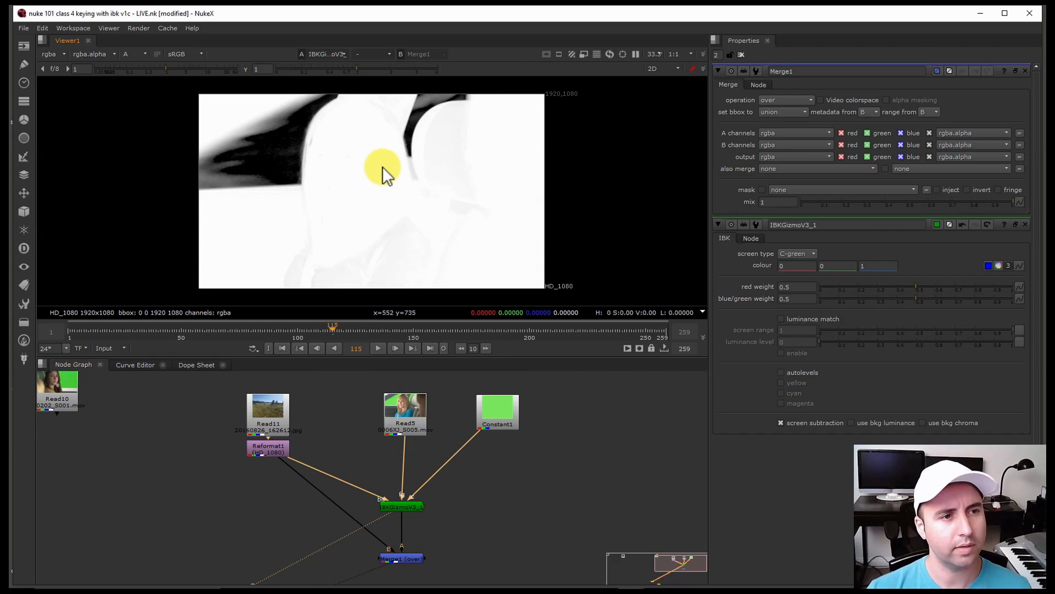
double_click(407, 504)
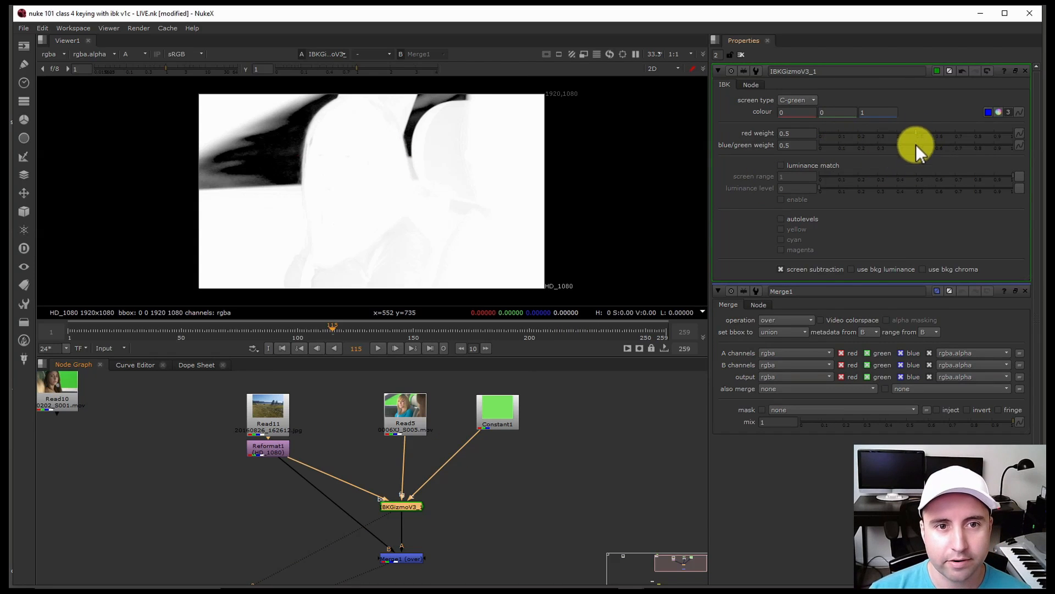
drag(918, 145, 977, 141)
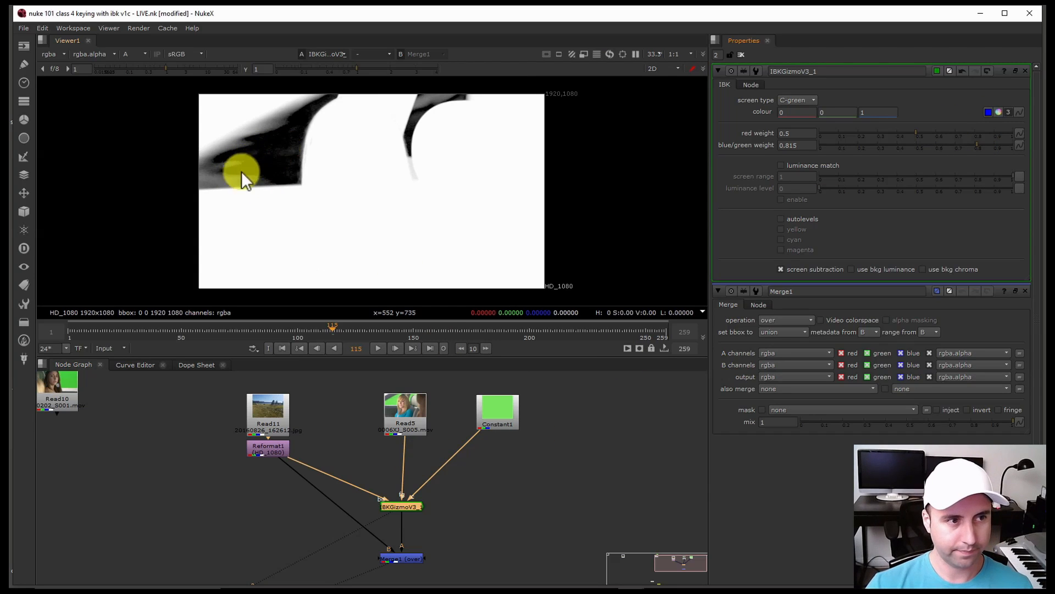
Insert a Grade node between Constant1 and the IBKGizmo's c input.
click(500, 421)
key(Tab)
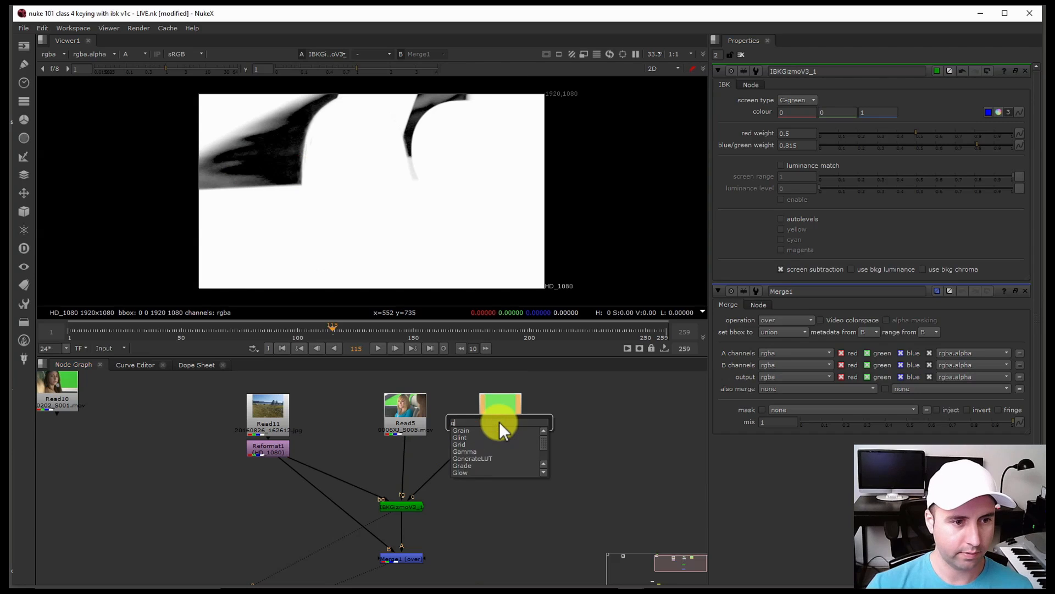
text(grad)
key(Return)
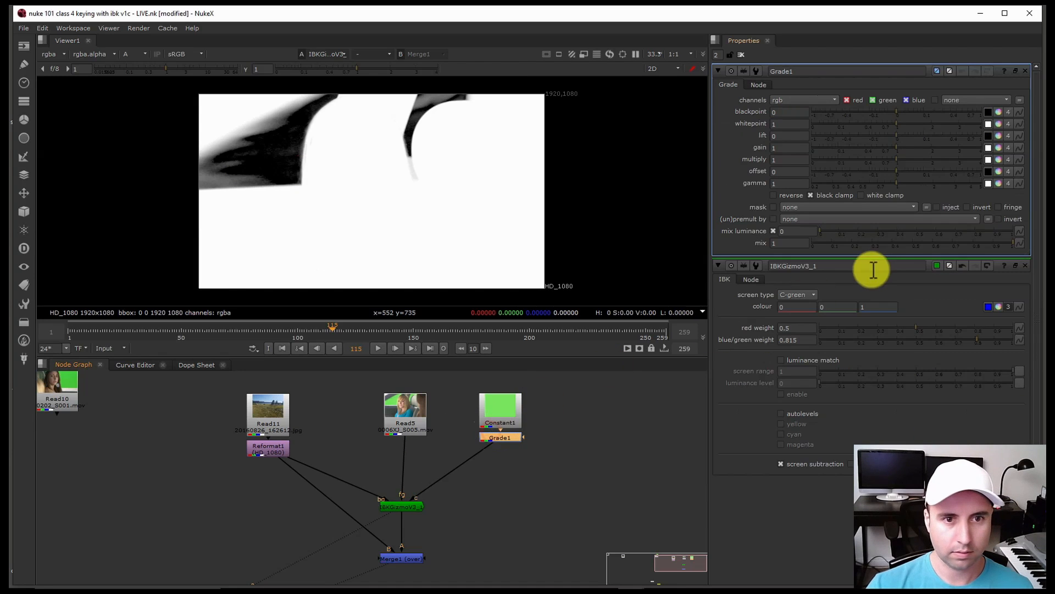
Raise Grade1's gamma in stages to 2.15, checking the window area of the matte at several frames.
drag(893, 184, 919, 191)
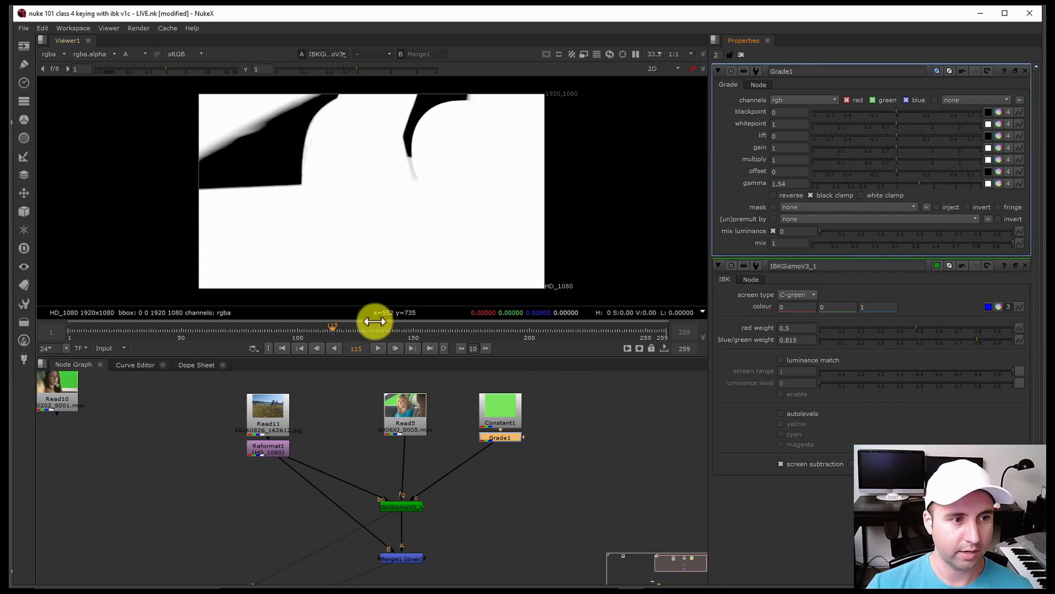
drag(398, 327, 489, 334)
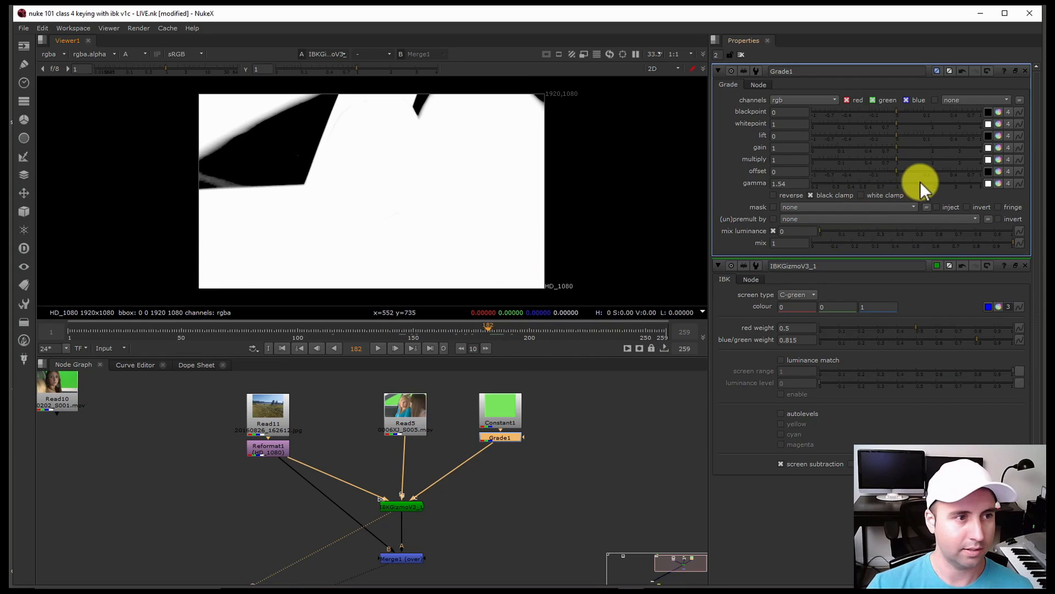
drag(920, 181, 928, 182)
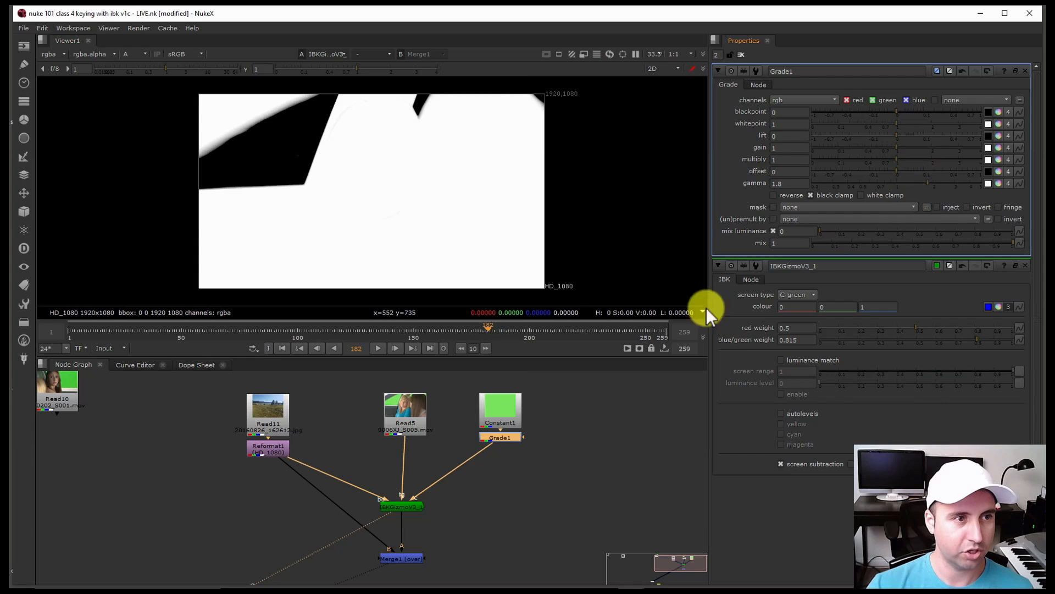
drag(509, 331, 629, 316)
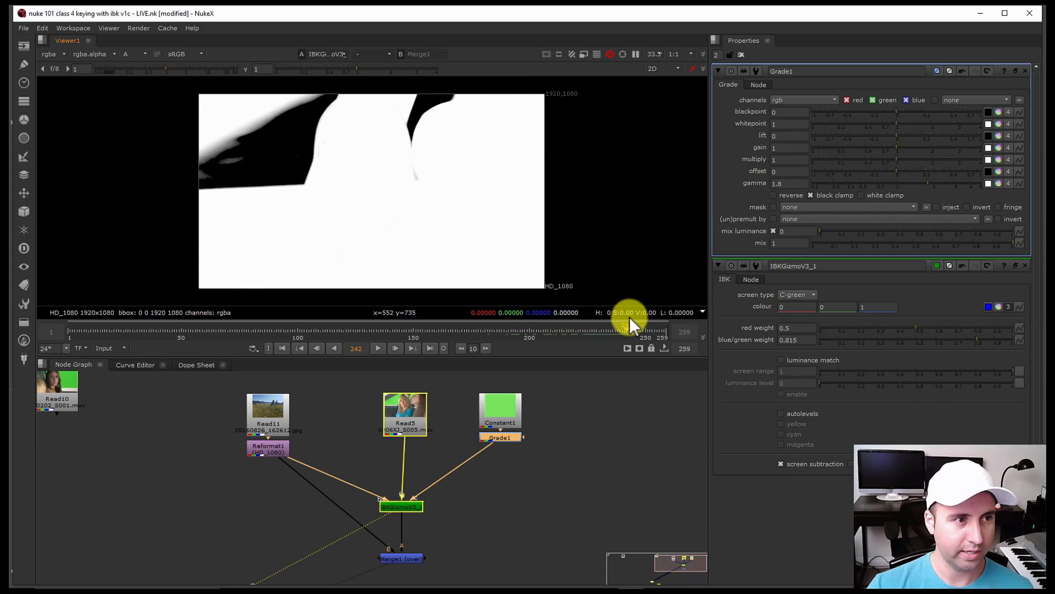
click(932, 181)
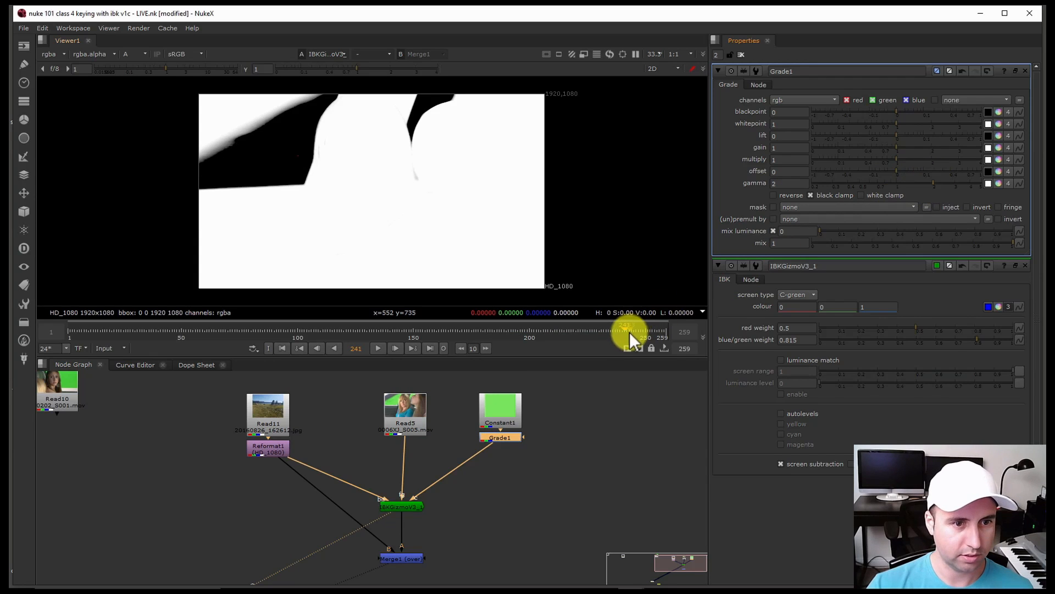
mouse_move(629, 331)
mouse_down()
mouse_move(682, 332)
mouse_move(615, 333)
mouse_move(627, 327)
mouse_up()
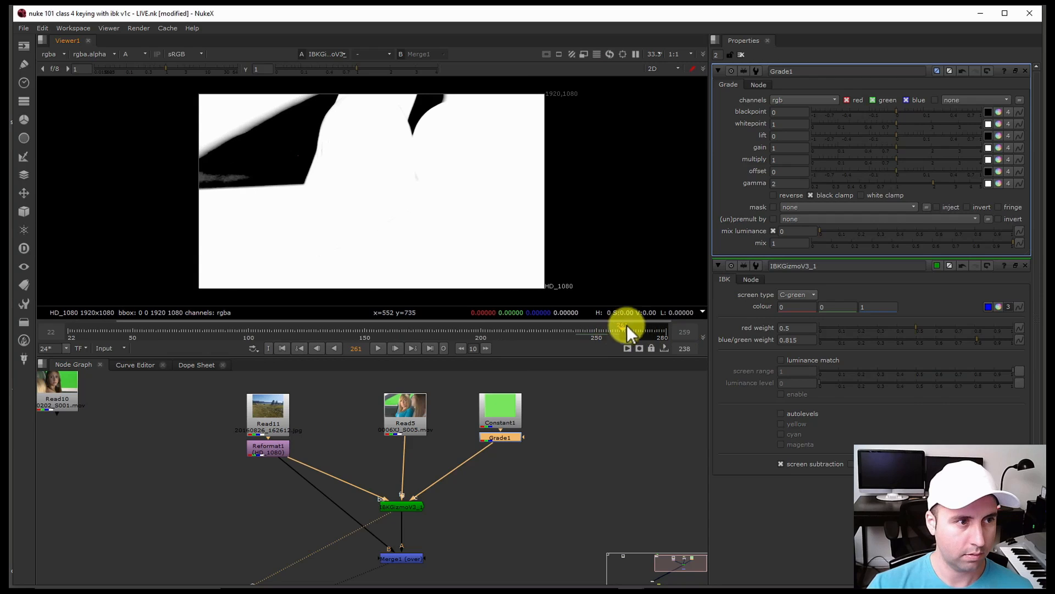
click(934, 183)
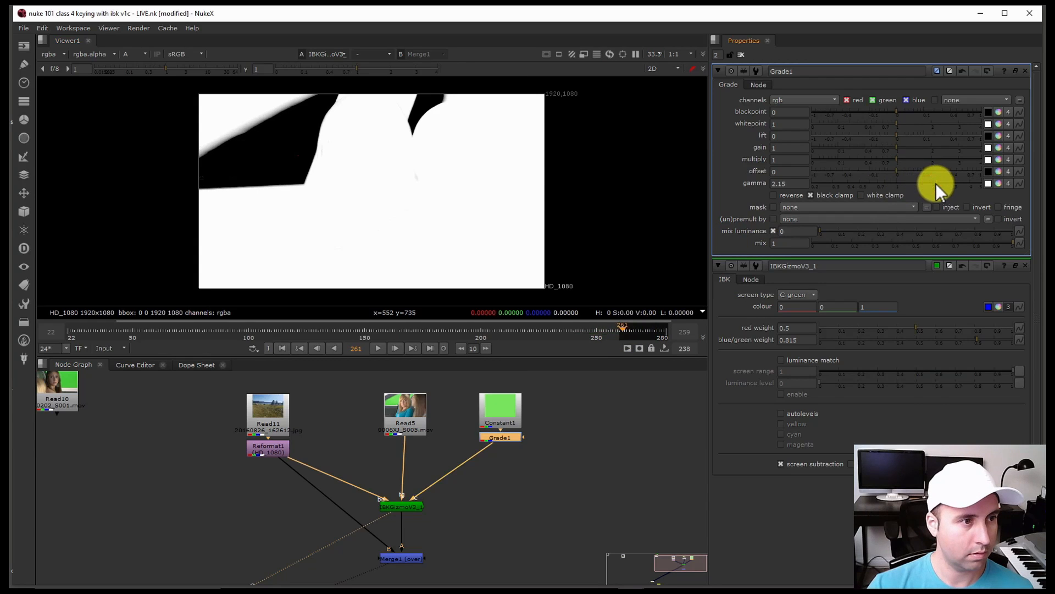
Go to frame 122 and display the Merge1 composite in RGB.
drag(601, 329, 300, 334)
click(407, 557)
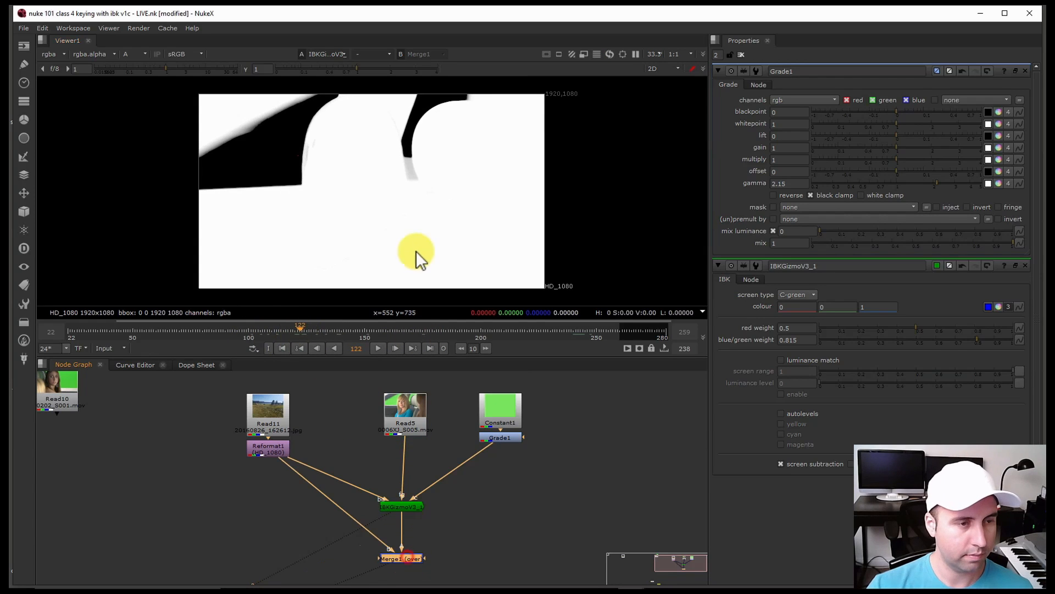
key(a)
double_click(411, 559)
key(1)
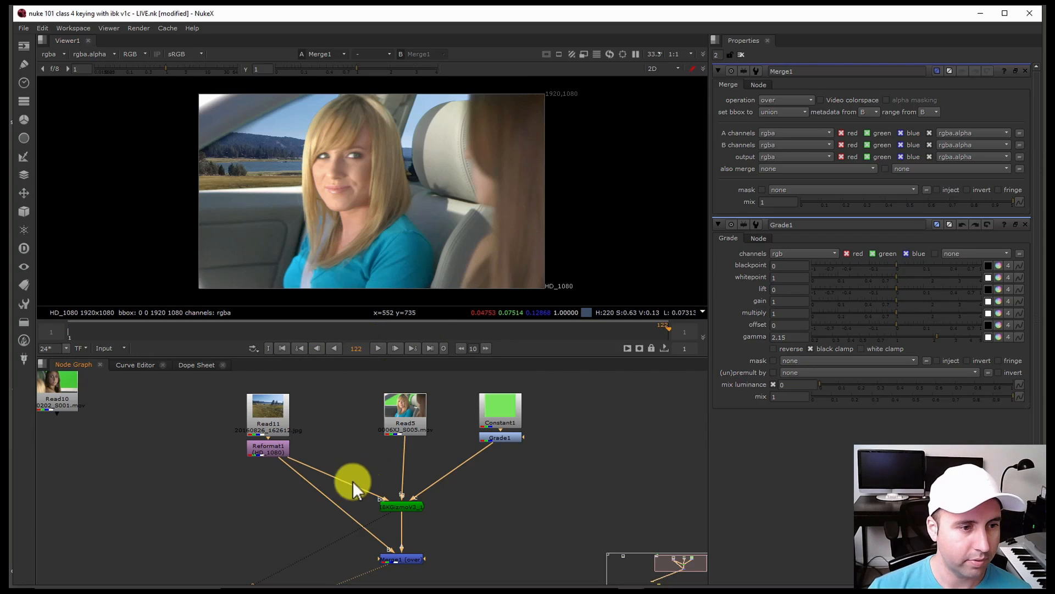
Insert a Merge node below Reformat1, feeding the IBKGizmo's bg and Merge1's B input, and connect its free input to Read5.
drag(262, 450, 265, 473)
key(m)
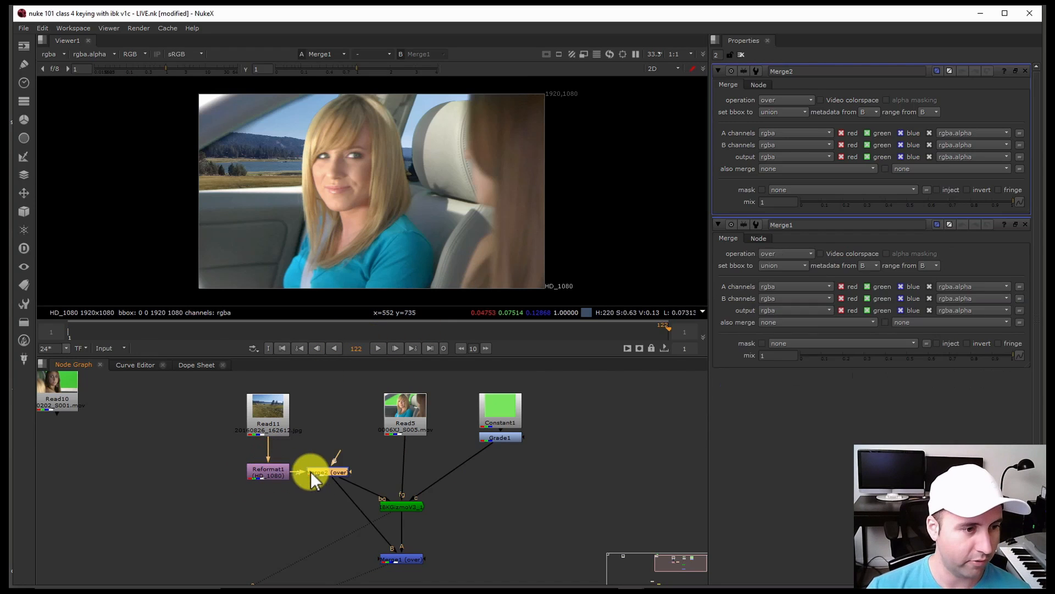
drag(332, 475, 407, 420)
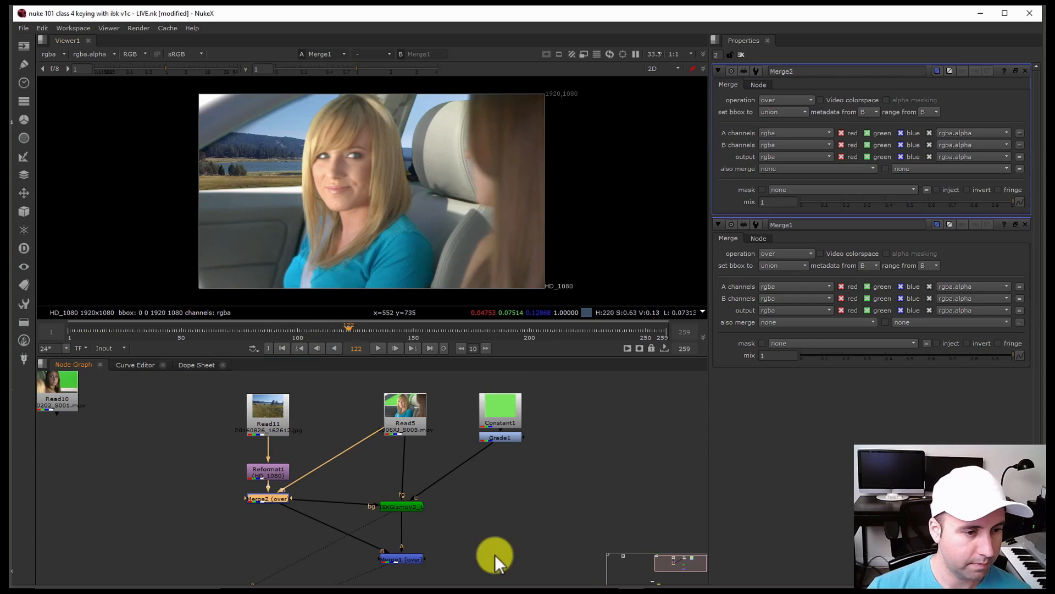
middle_drag(407, 558, 406, 538)
click(406, 534)
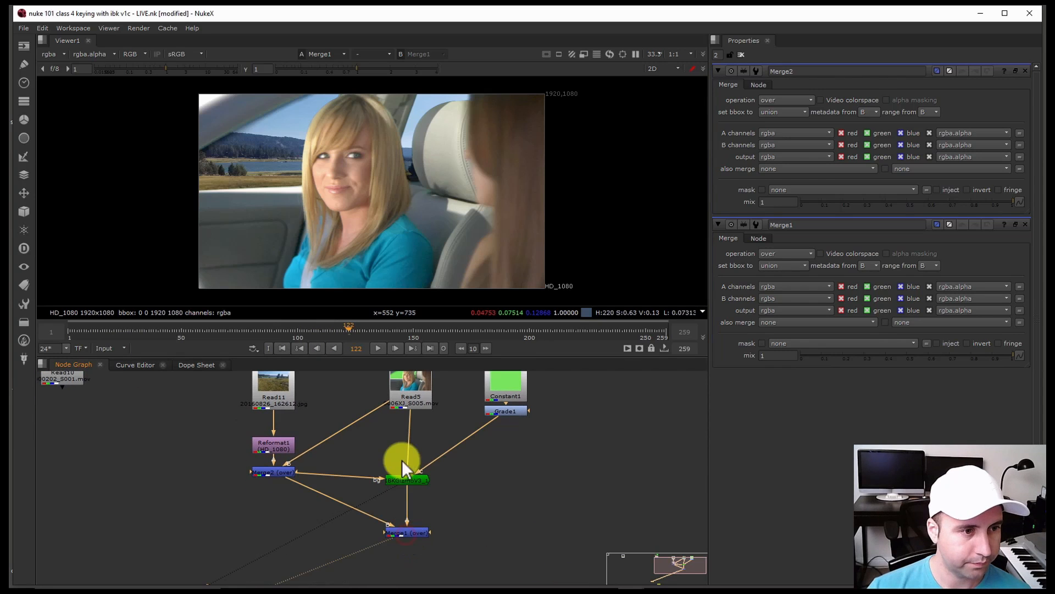
Play back the composite and examine the car pillar's edge against the sky up close.
click(377, 348)
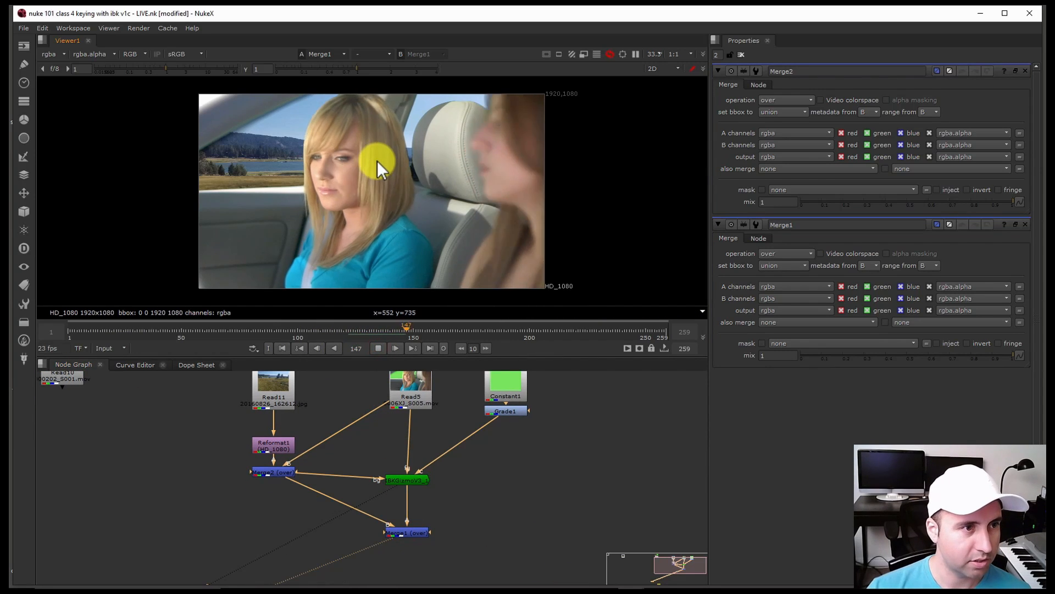
key(space)
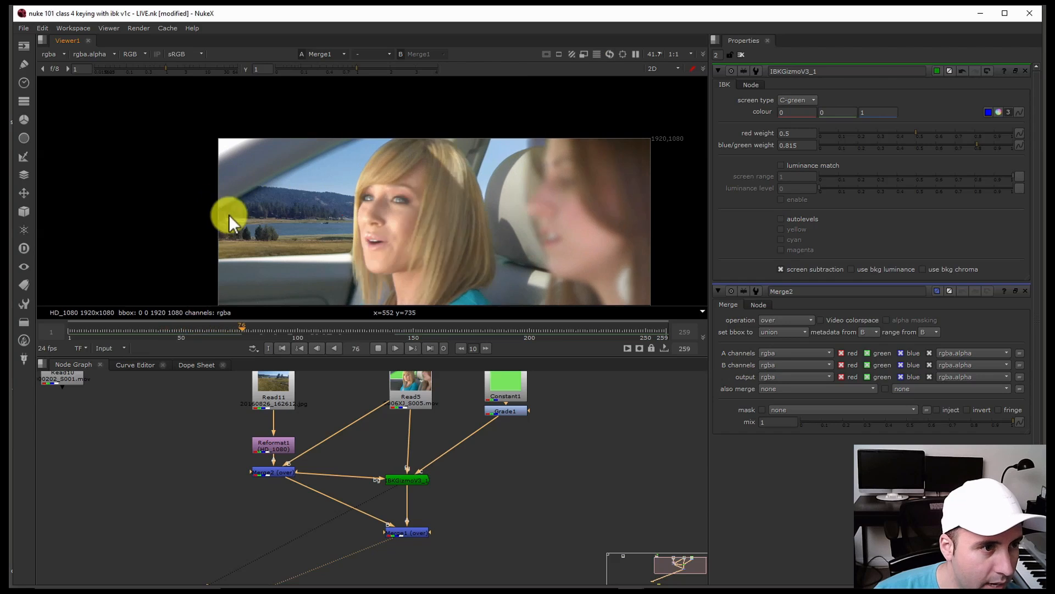
click(378, 347)
scroll(212, 184, up, 2)
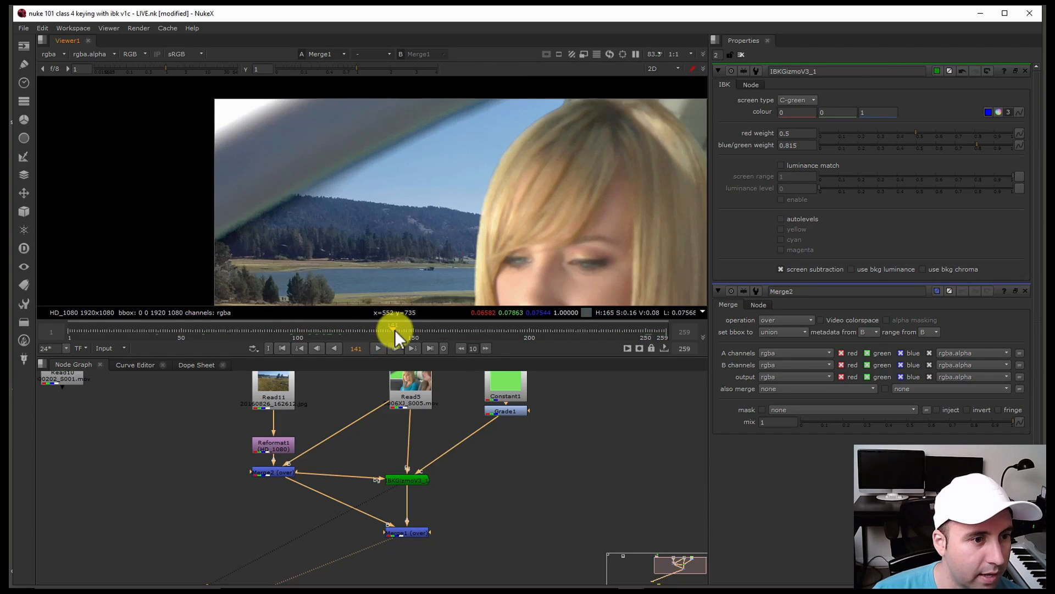
click(378, 348)
scroll(361, 163, up, 3)
key(space)
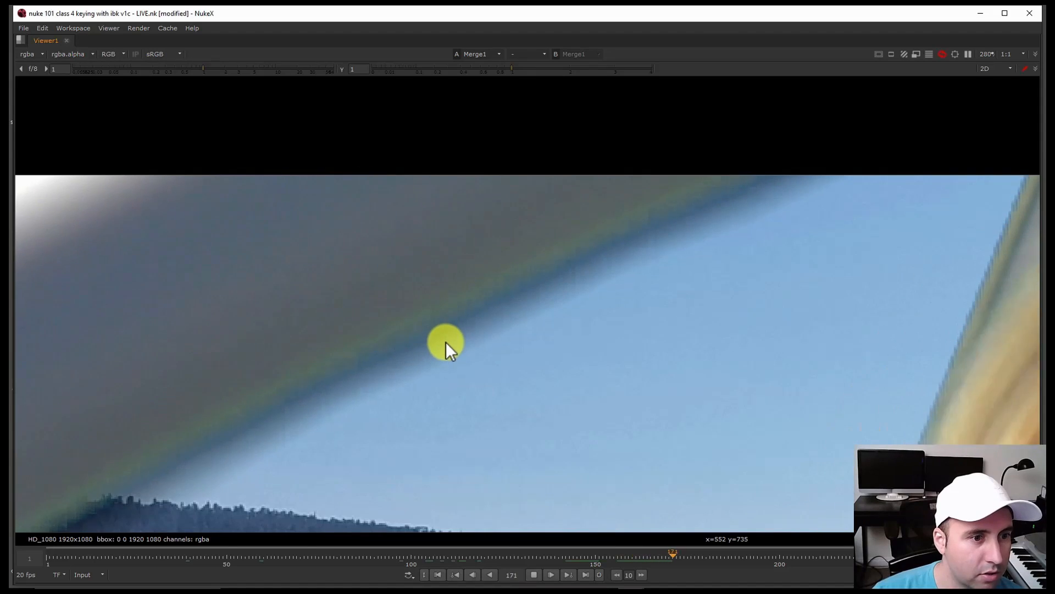
click(533, 574)
scroll(424, 382, down, 6)
key(space)
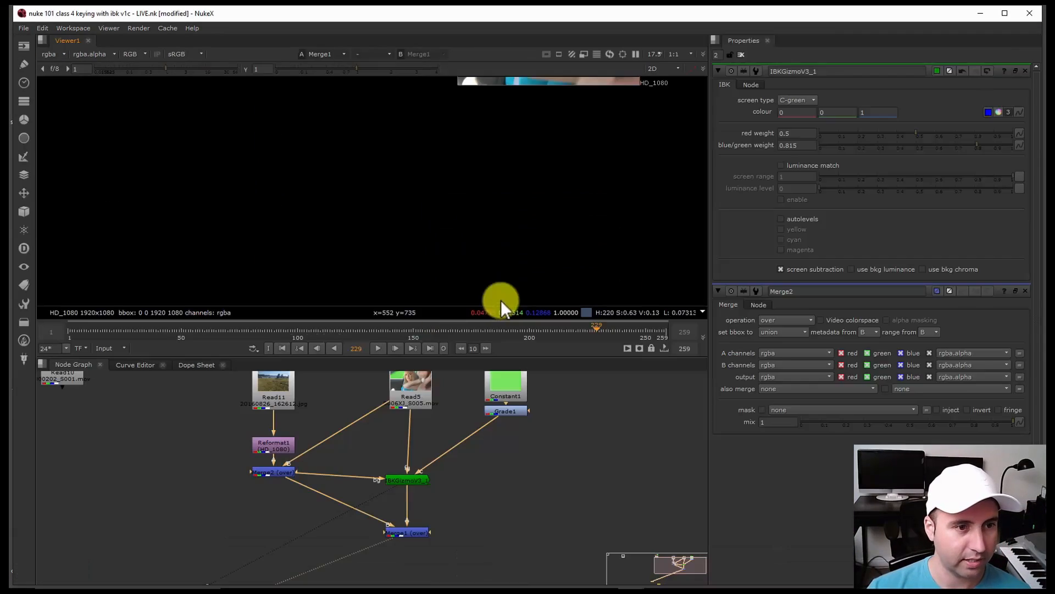
Play the original Read5 footage and compare it with the Merge1 composite at frame 208.
click(417, 407)
key(1)
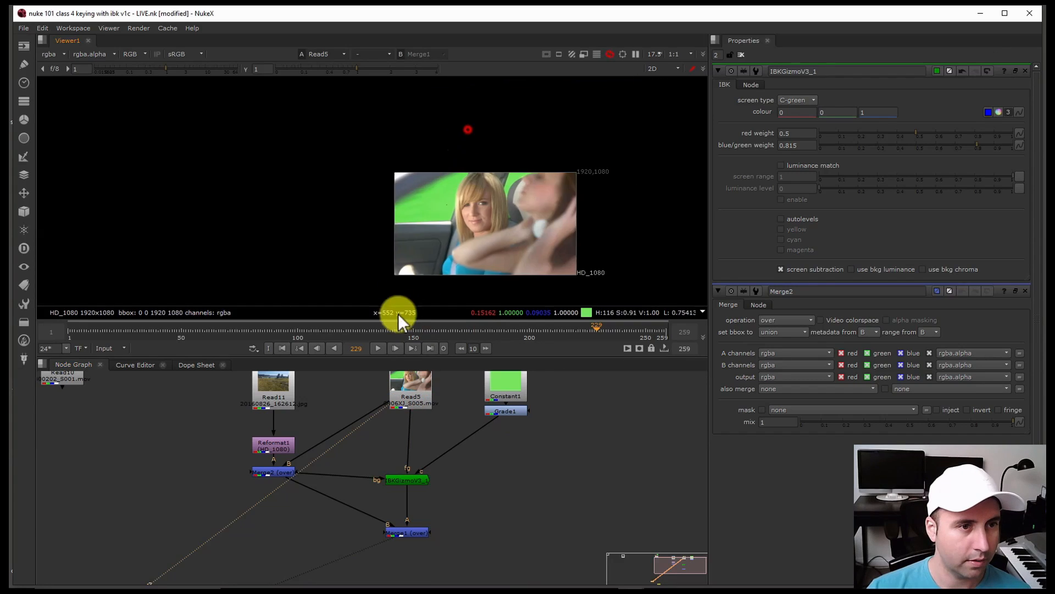
scroll(421, 190, up, 5)
click(383, 347)
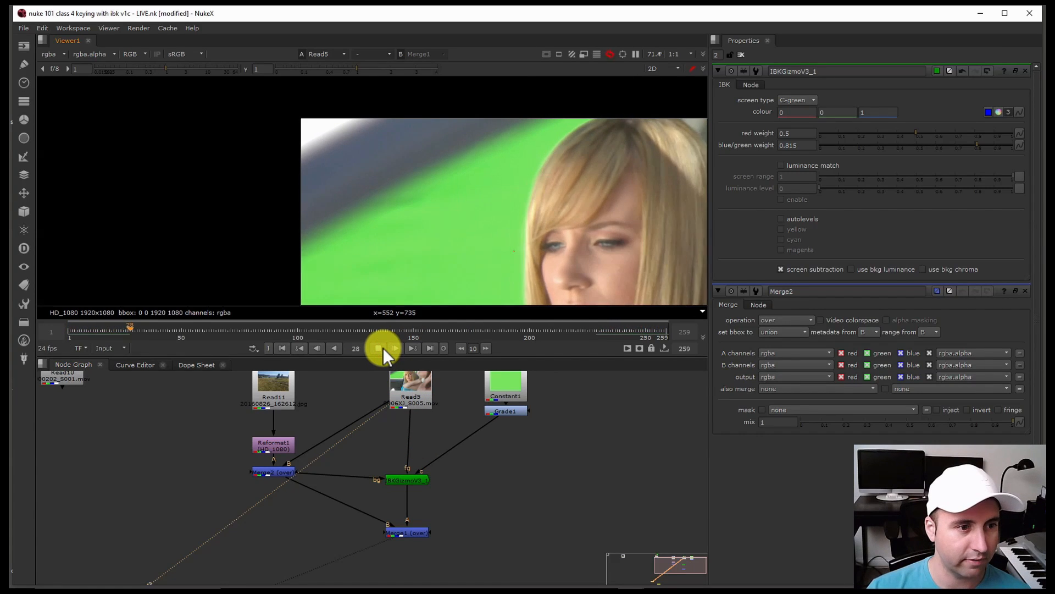
drag(394, 326, 549, 345)
click(394, 532)
key(1)
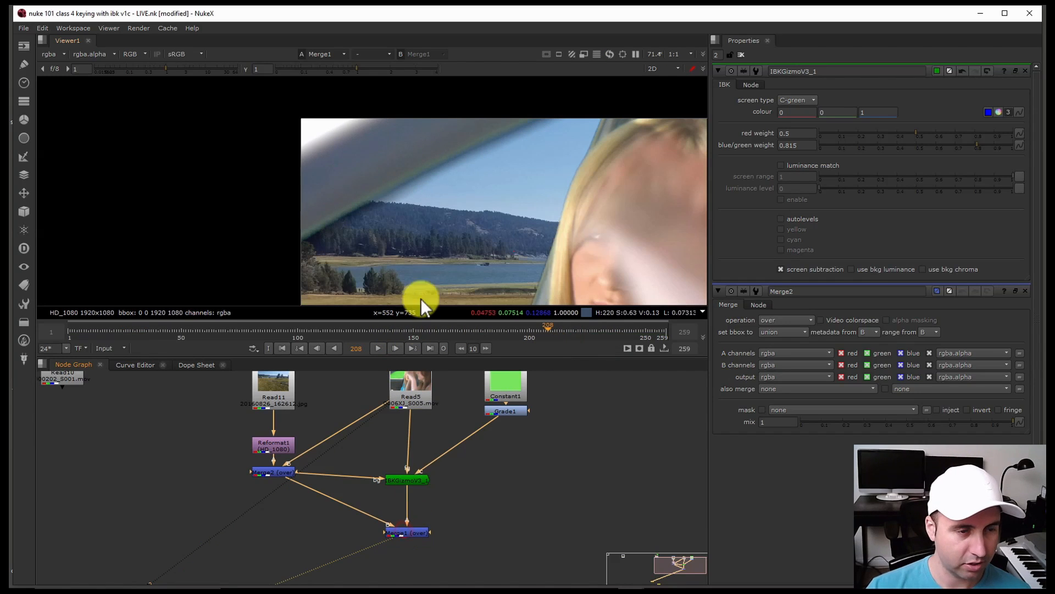
View the IBKGizmo's output and insert a Roto node between it and Merge1.
click(412, 480)
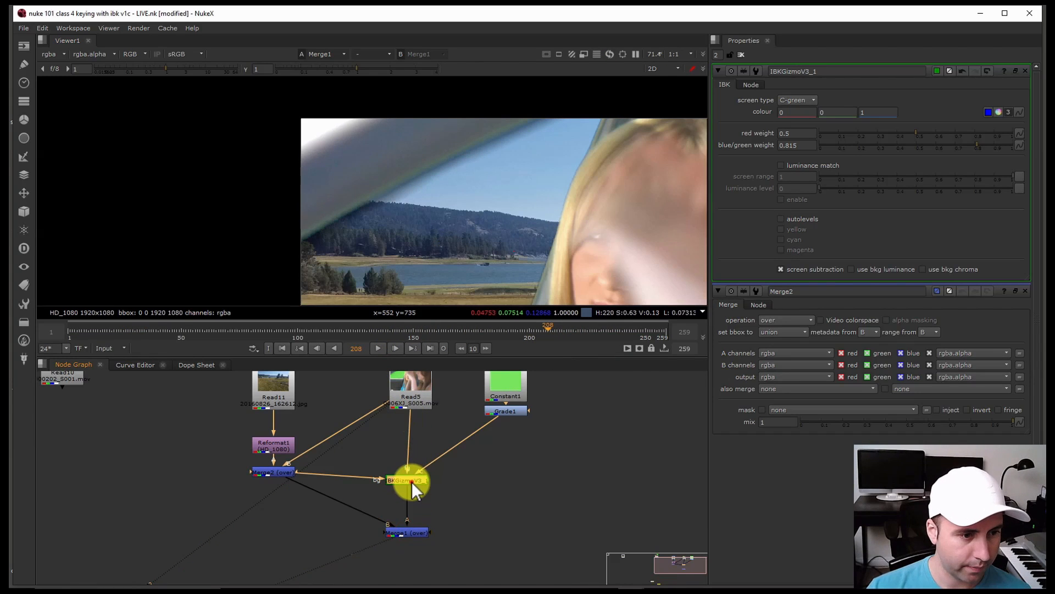
key(1)
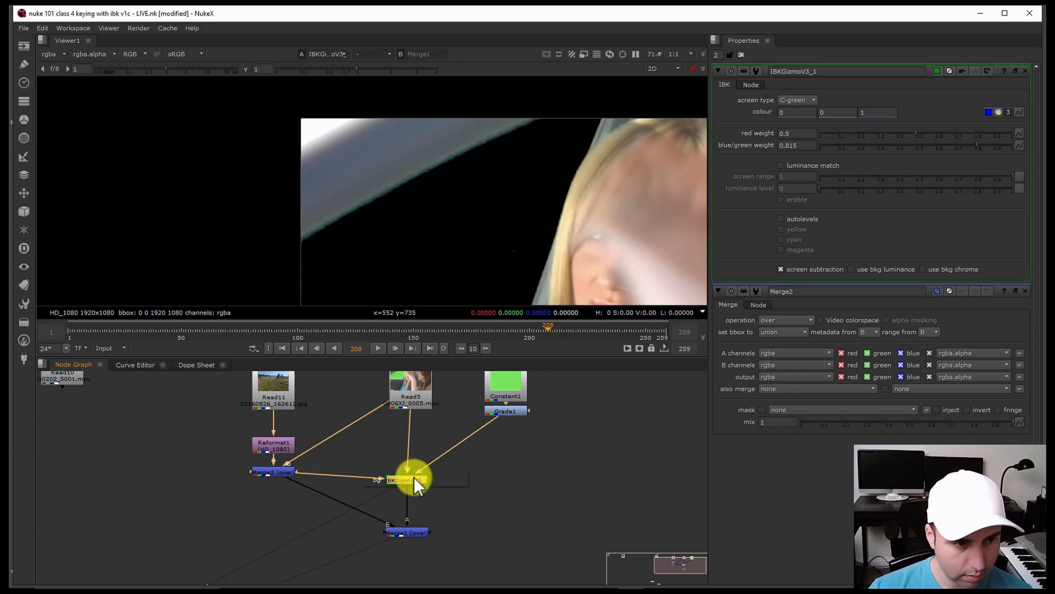
key(Tab)
text(Roto)
key(Return)
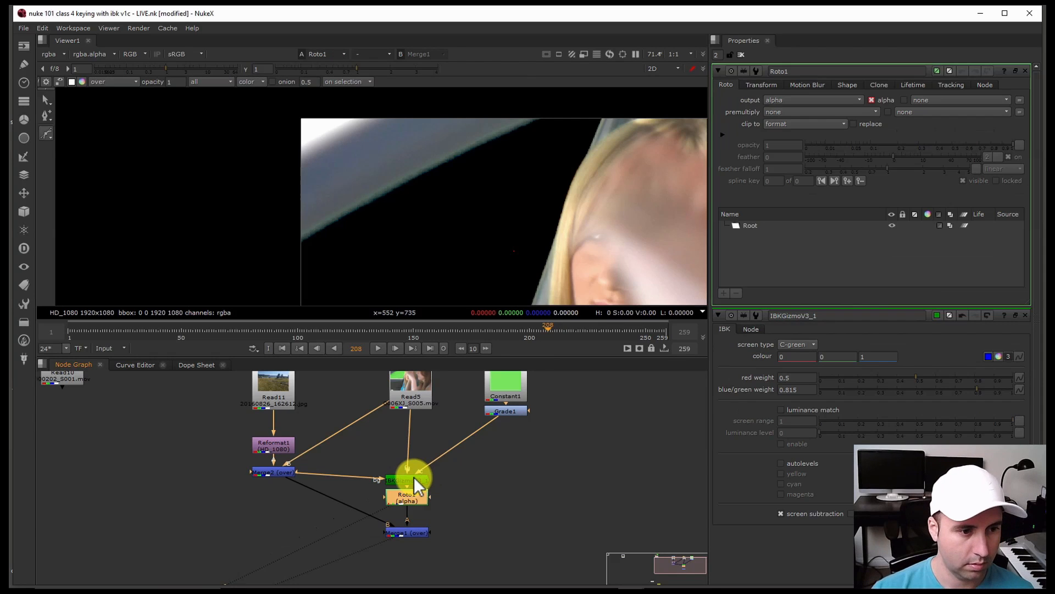
scroll(430, 245, down, 2)
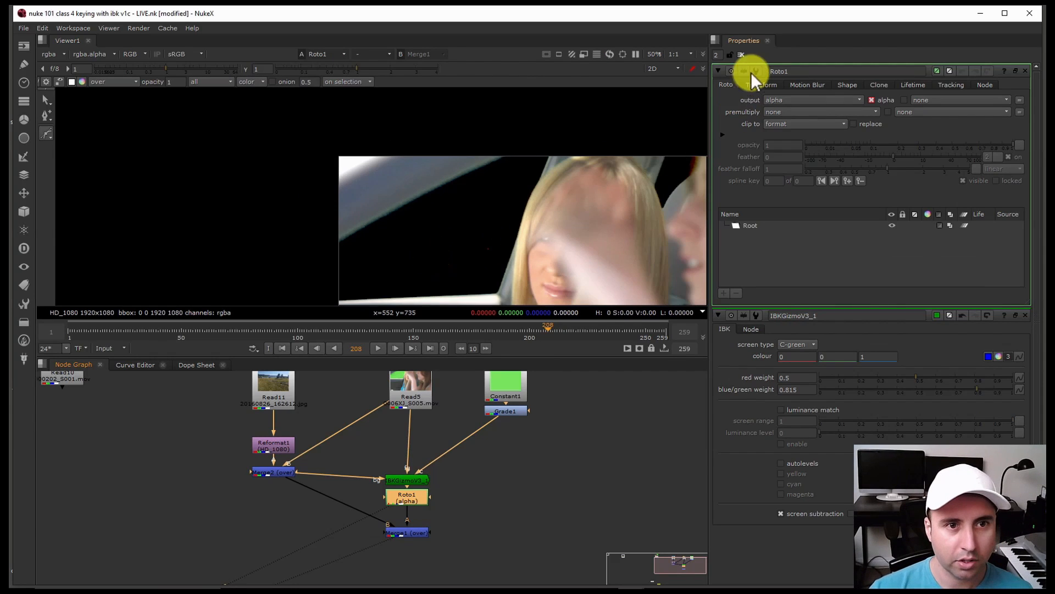
Set Roto1's output to rgba and draw a closed four-point Bezier strip along the lower edge of the car pillar.
click(791, 100)
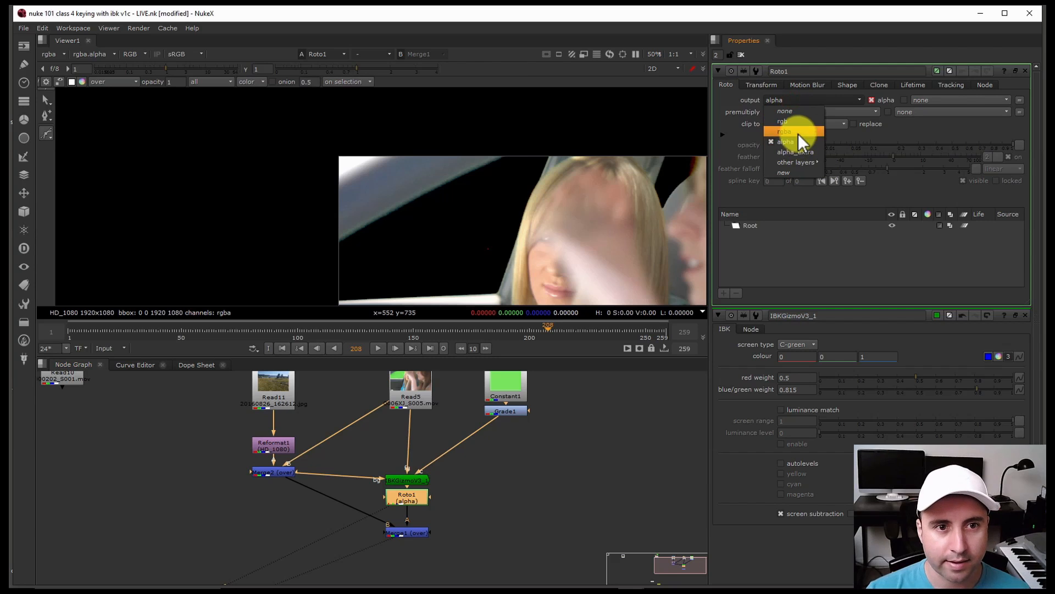
click(798, 133)
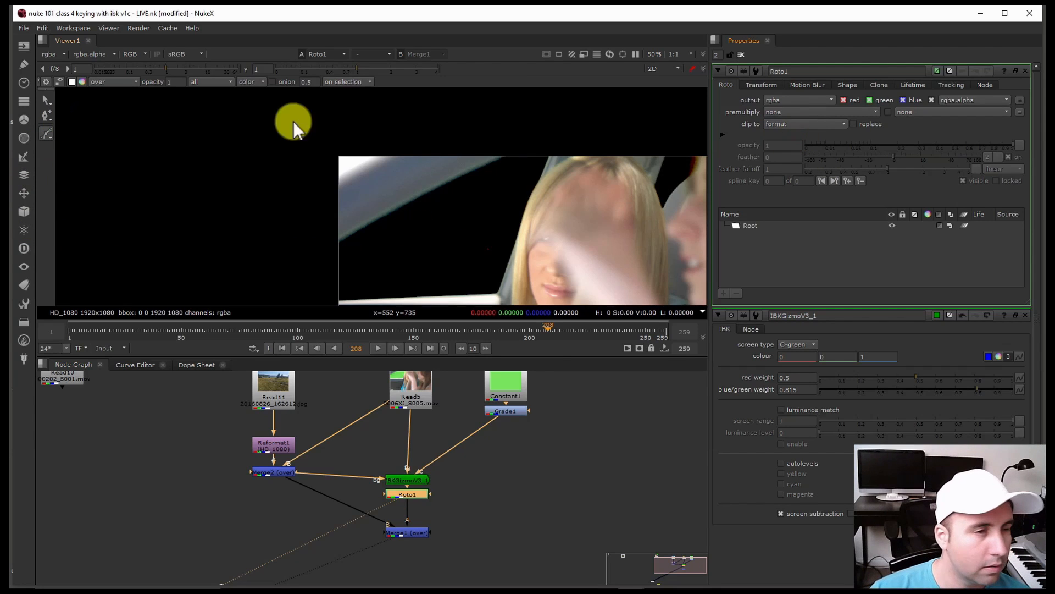
scroll(330, 243, up, 2)
click(332, 240)
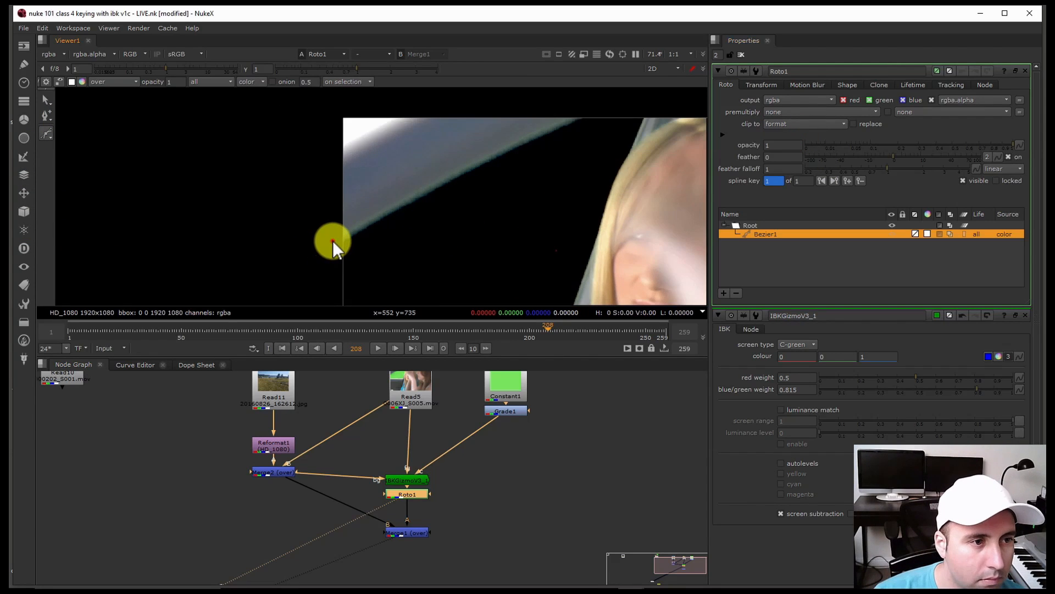
middle_drag(343, 238, 174, 280)
drag(414, 154, 440, 149)
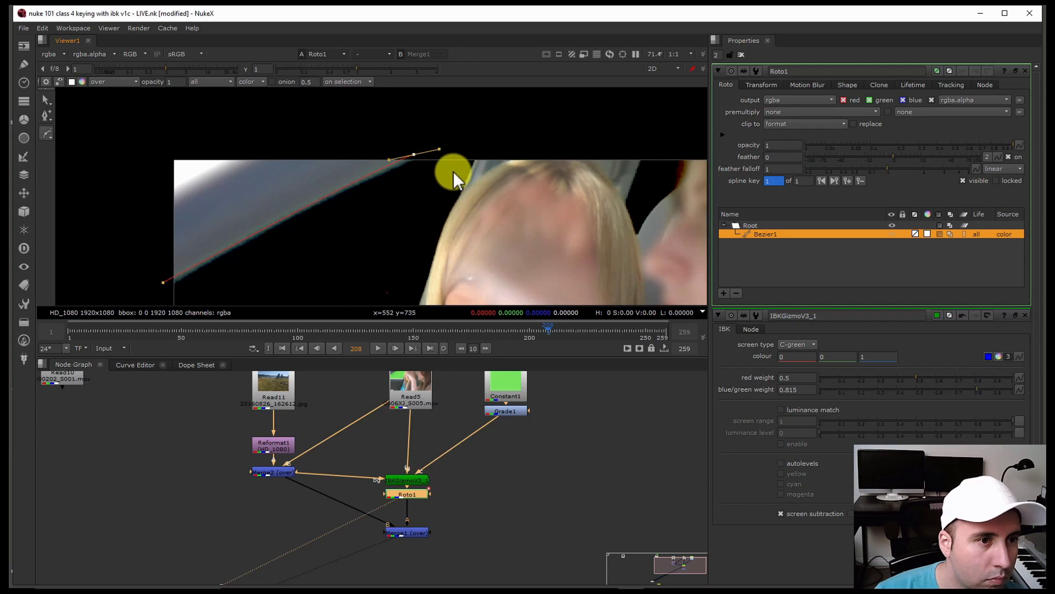
click(449, 149)
alt+drag(363, 233, 468, 150)
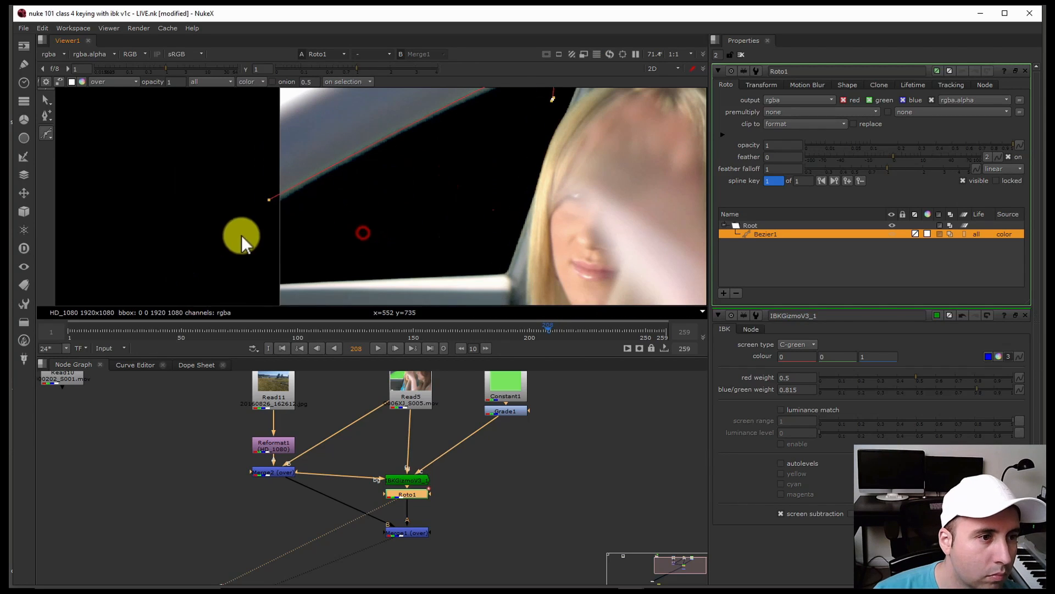
click(256, 236)
click(269, 198)
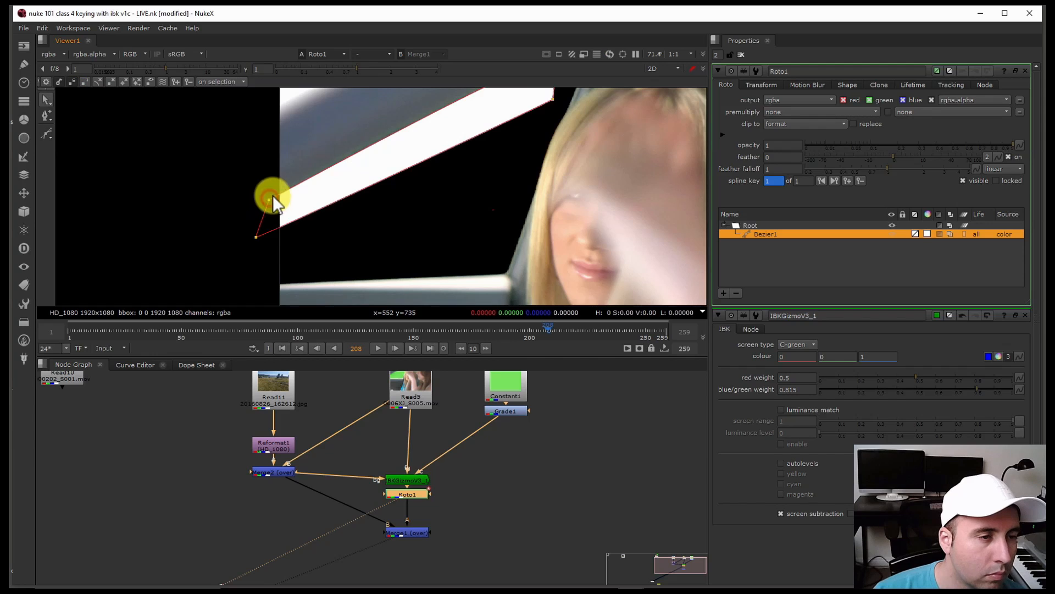
Pull feather outward over the pillar from the Bezier's two points along the pillar edge.
alt+drag(349, 181, 294, 236)
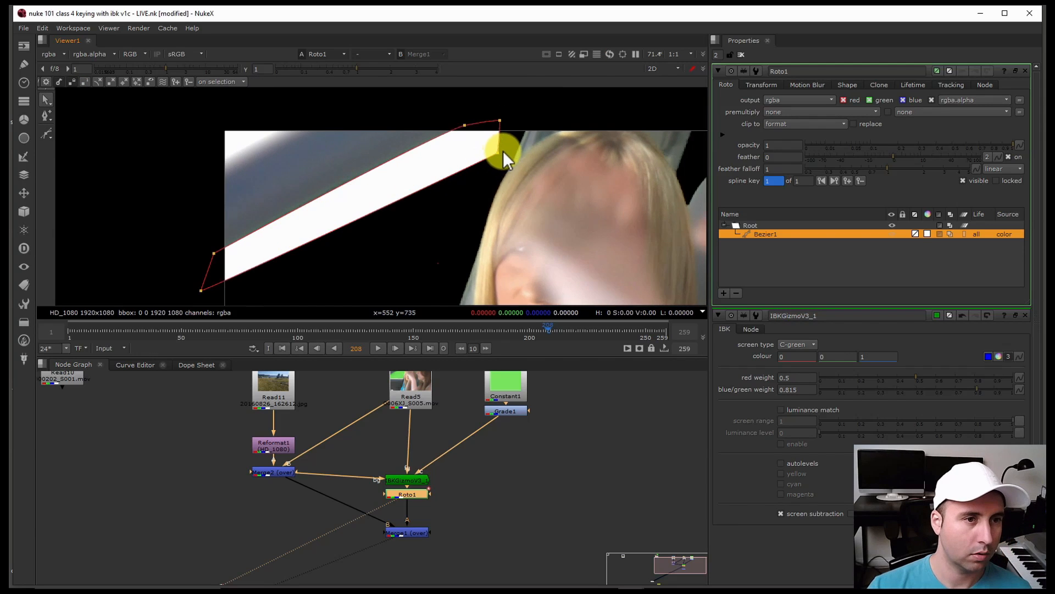
scroll(503, 150, down, 3)
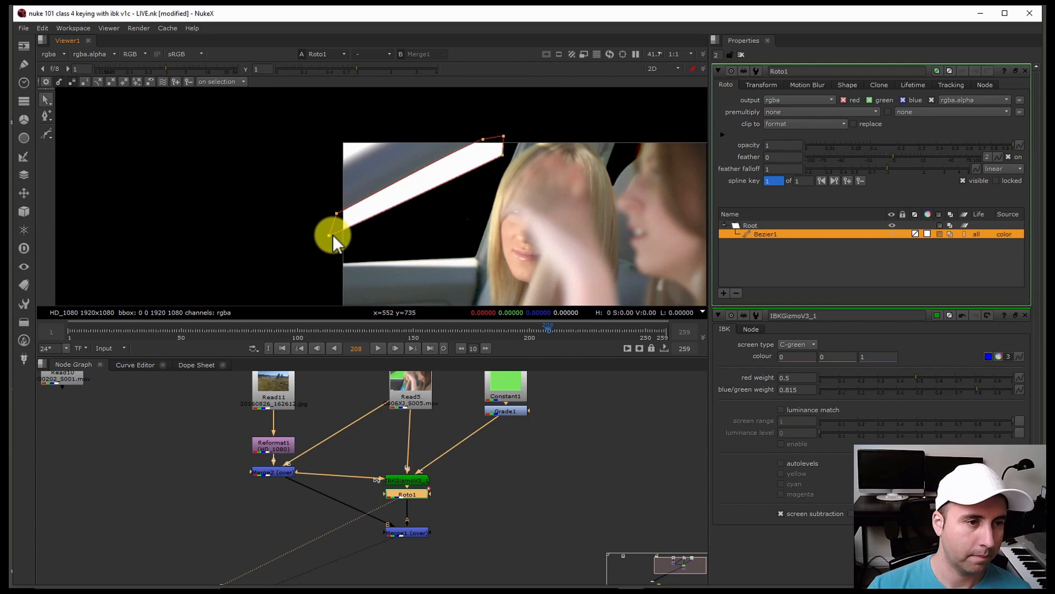
mouse_move(540, 121)
mouse_down()
mouse_move(318, 231)
mouse_move(210, 303)
mouse_up()
click(267, 202)
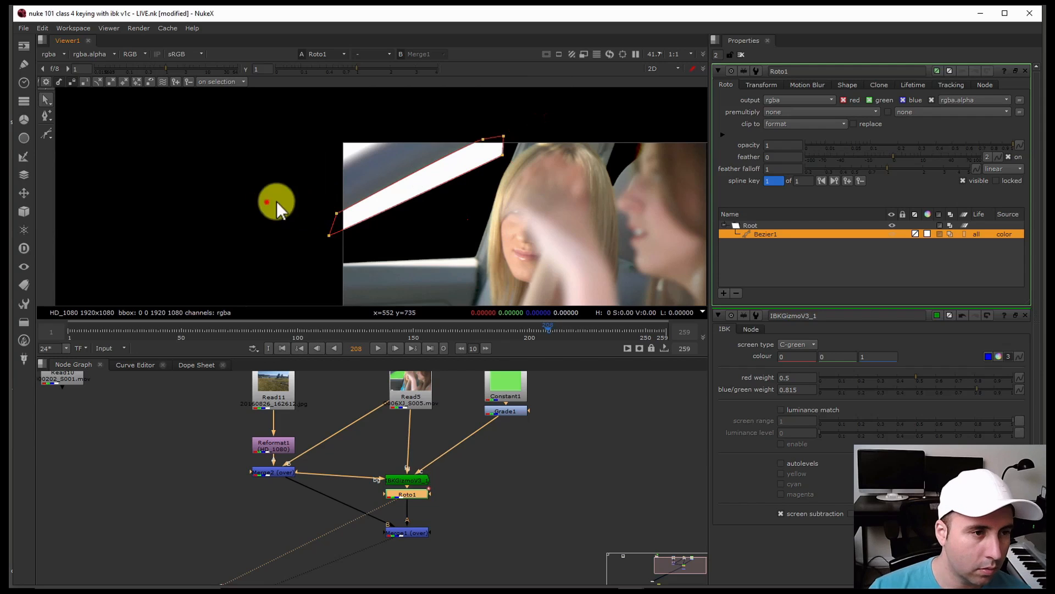
drag(313, 200, 352, 216)
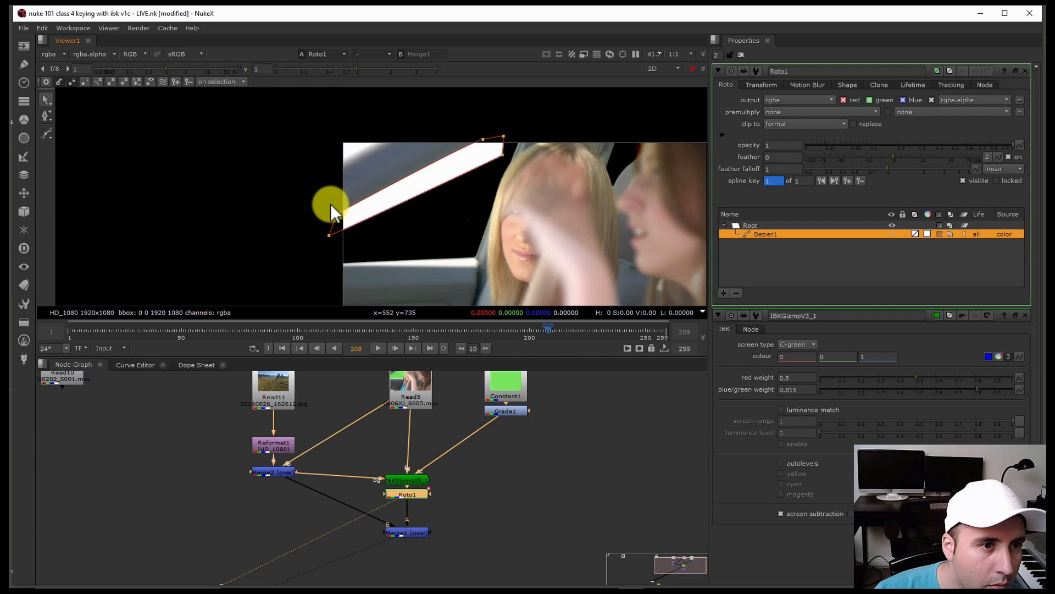
click(483, 140)
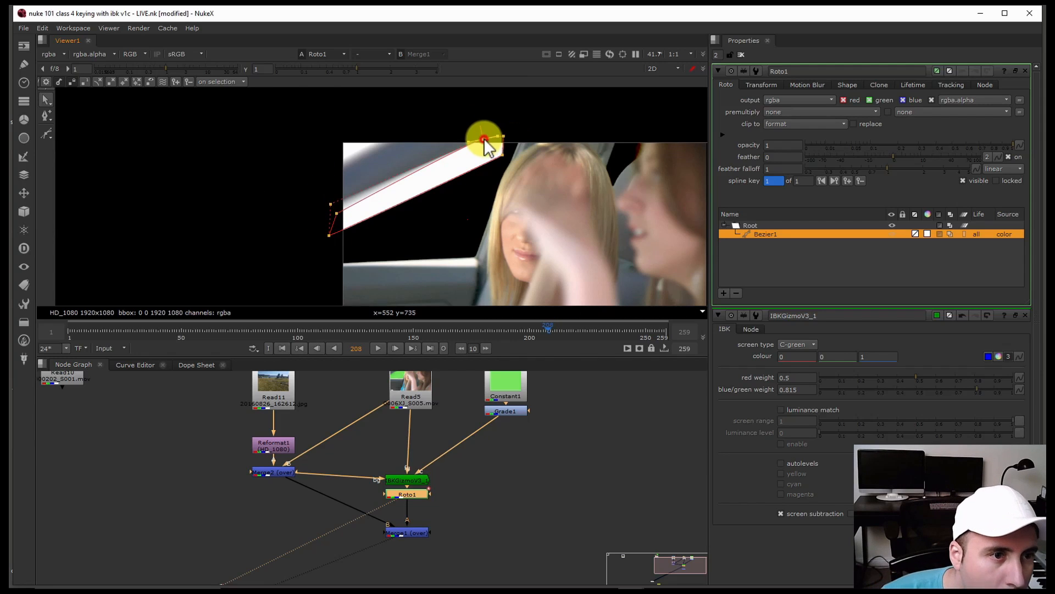
drag(481, 130, 478, 119)
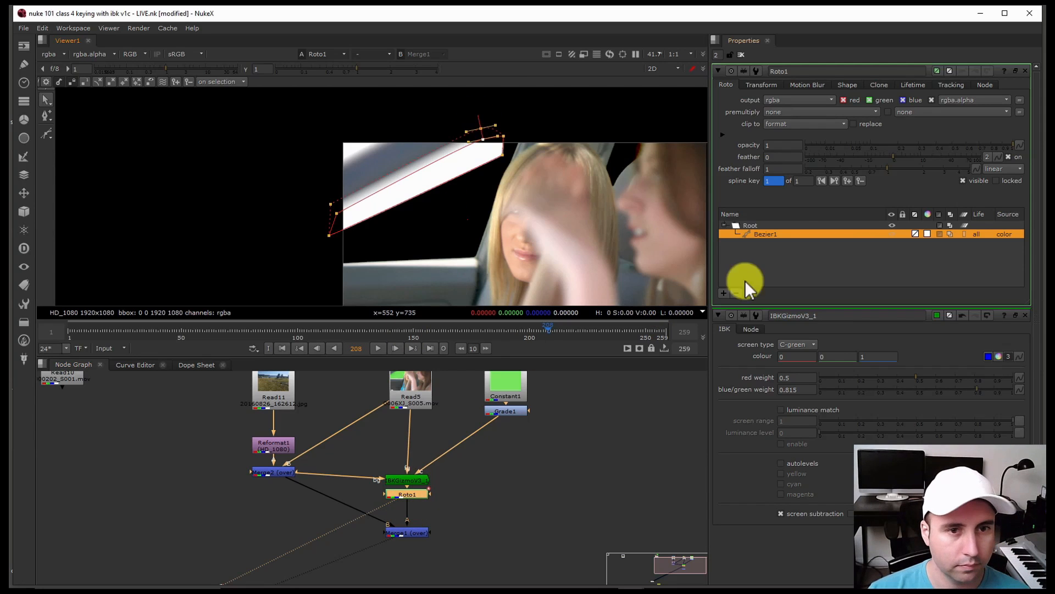
Set the Bezier shape's color to 0 so it fills with black.
click(818, 85)
click(867, 85)
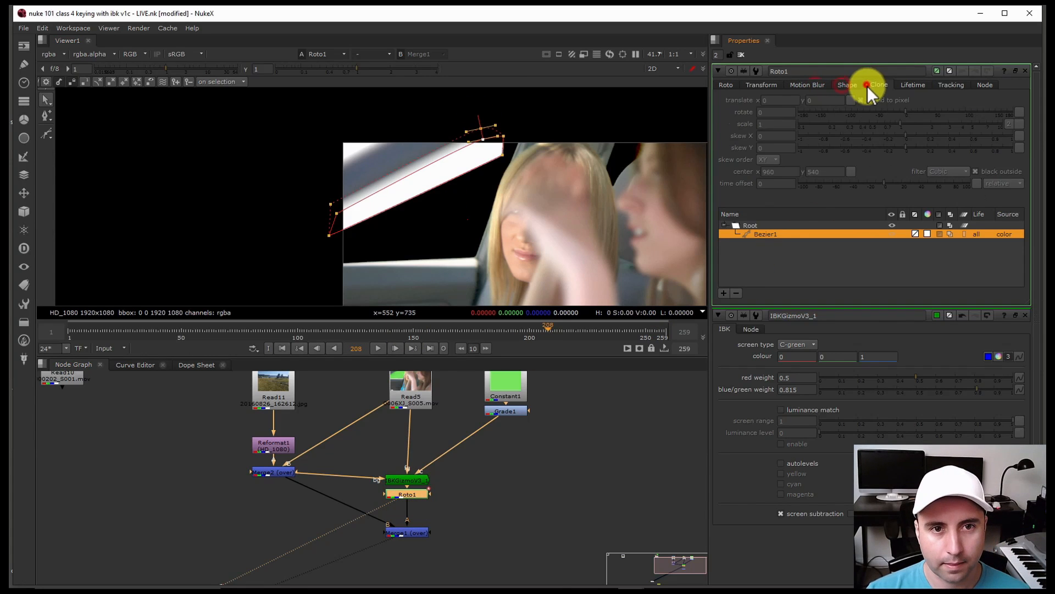
click(849, 86)
drag(982, 110, 714, 120)
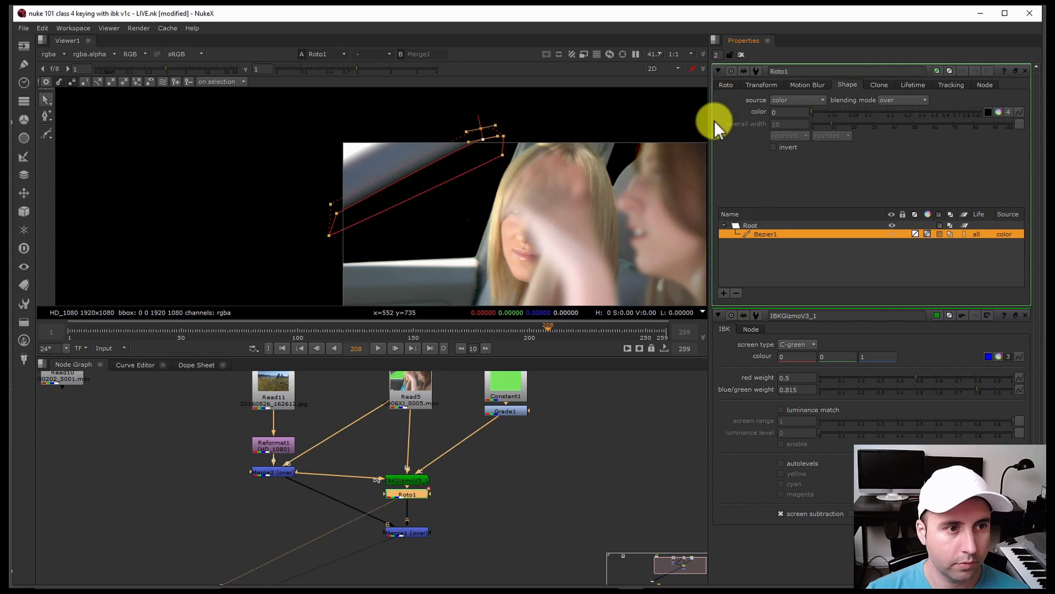
View the Merge1 composite and pull the feather in close to the Bezier's two pillar-edge points.
click(420, 531)
key(1)
scroll(407, 243, up, 3)
click(209, 227)
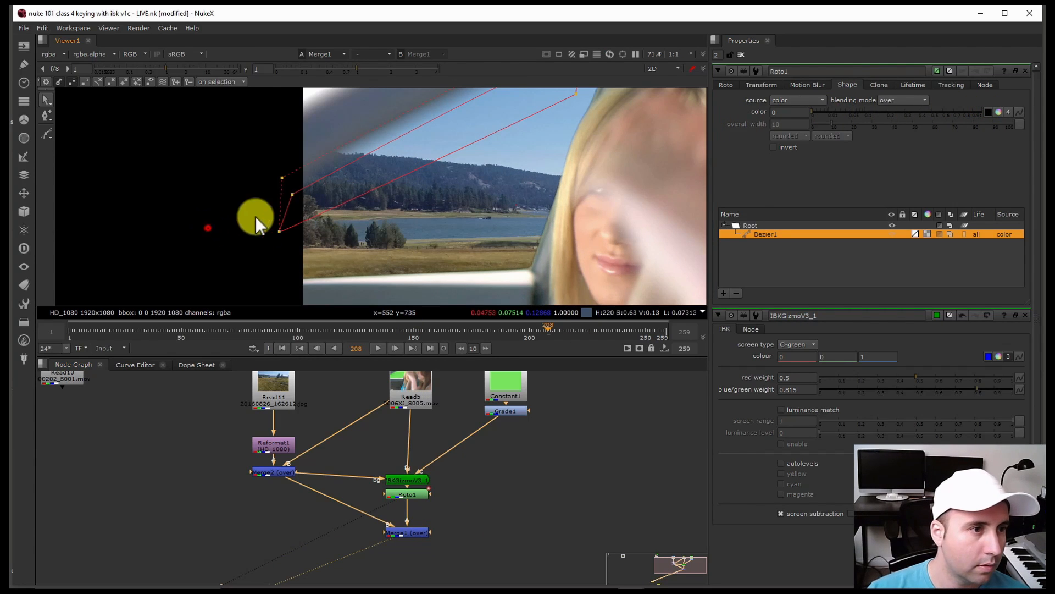
drag(279, 199, 262, 216)
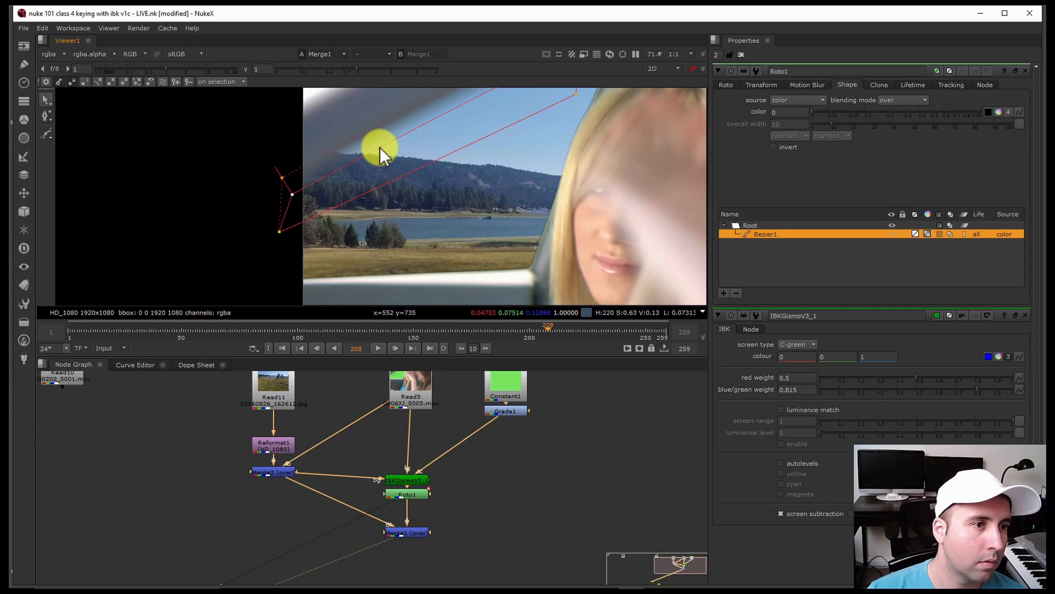
scroll(381, 146, down, 5)
scroll(390, 181, up, 4)
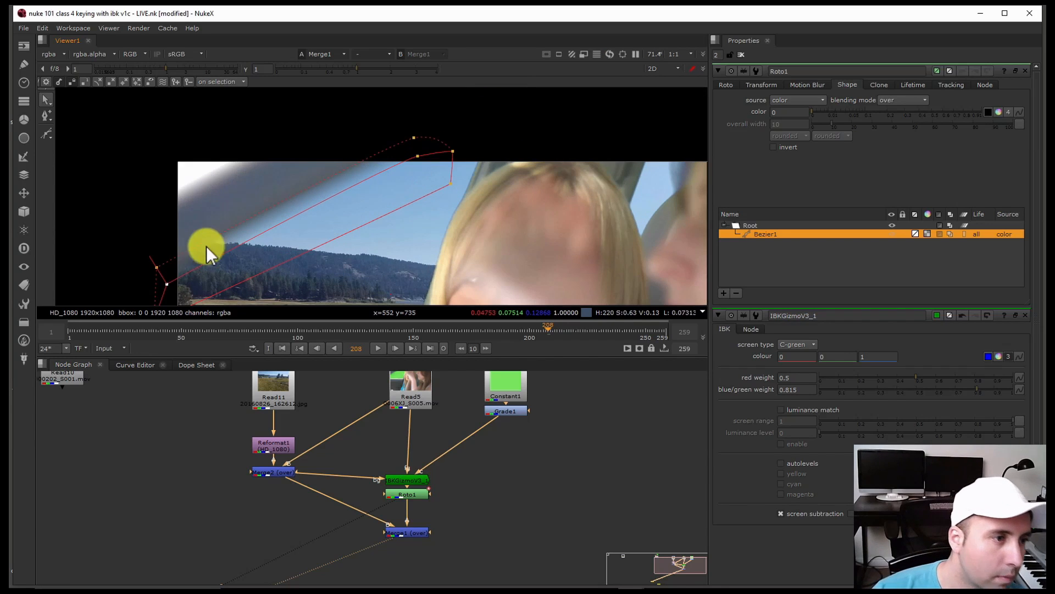
drag(154, 270, 159, 282)
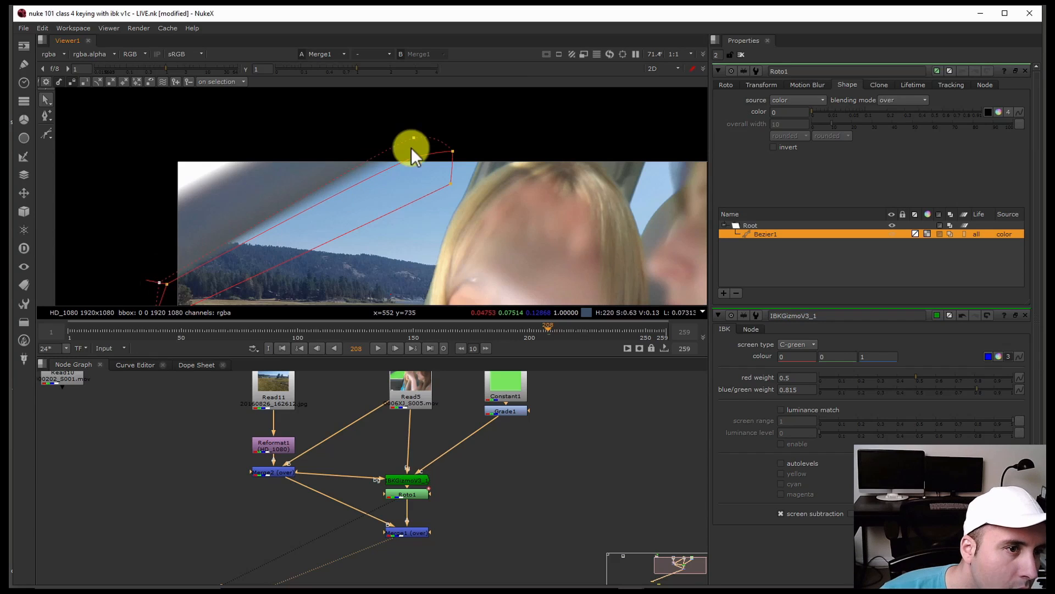
drag(414, 141, 414, 154)
Select all of the Bezier's points and nudge the whole shape slightly down to line up with the pillar's edge.
scroll(444, 183, down, 2)
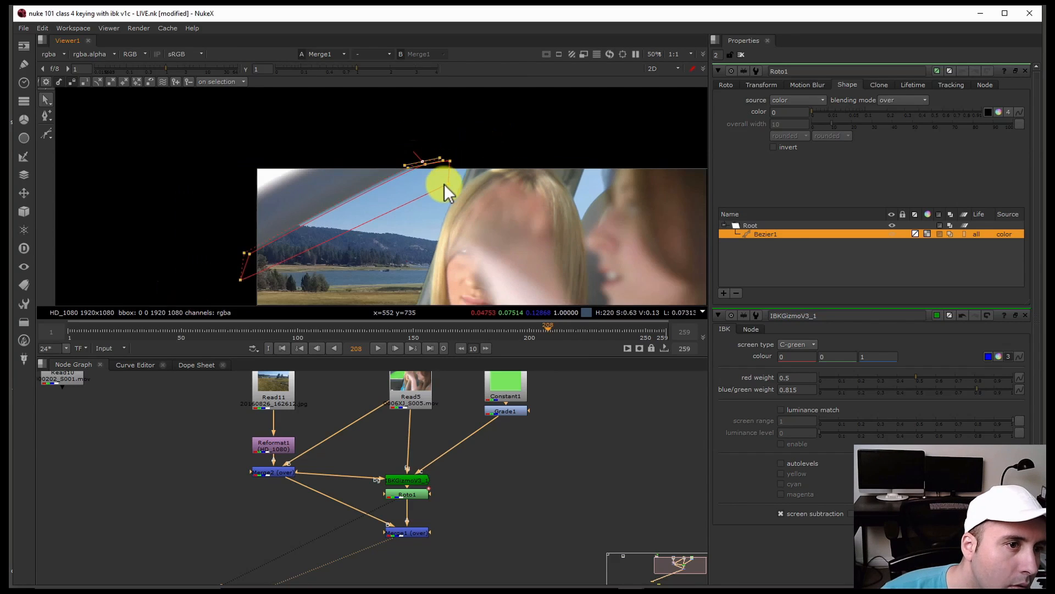
drag(494, 127, 222, 283)
mouse_move(313, 224)
mouse_down()
mouse_move(320, 242)
mouse_move(313, 231)
mouse_up()
scroll(314, 223, up, 2)
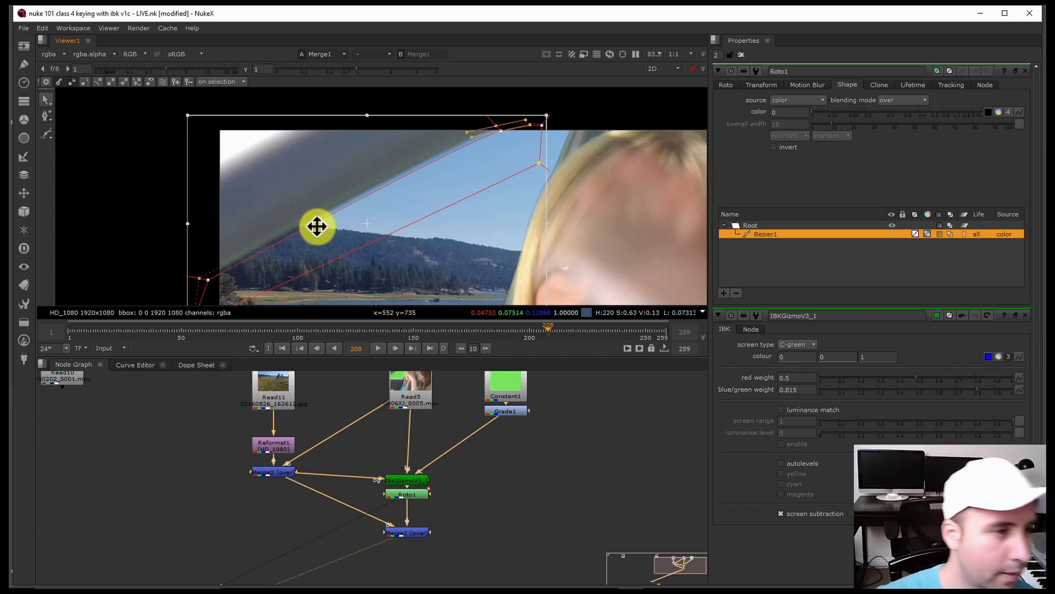
middle_drag(316, 226, 365, 207)
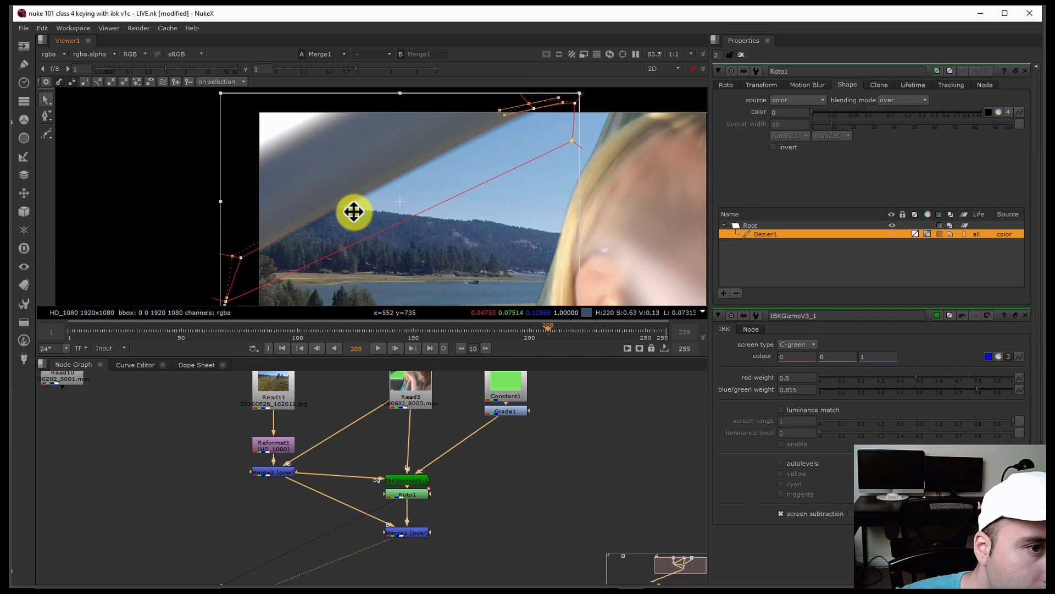
drag(354, 212, 356, 213)
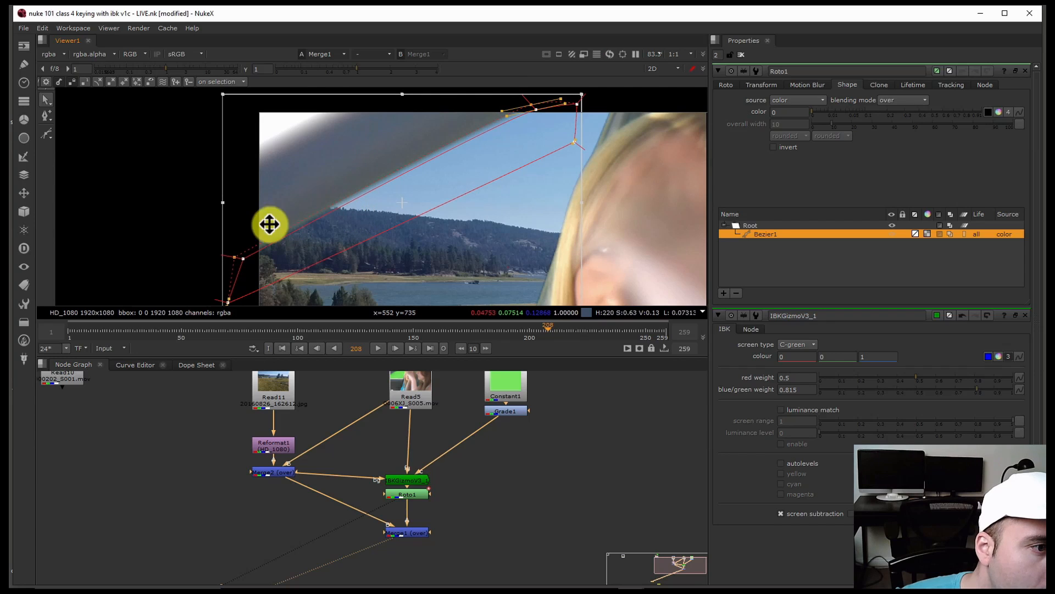
Deselect the shape and widen the feather slightly at its two pillar-edge points.
click(189, 227)
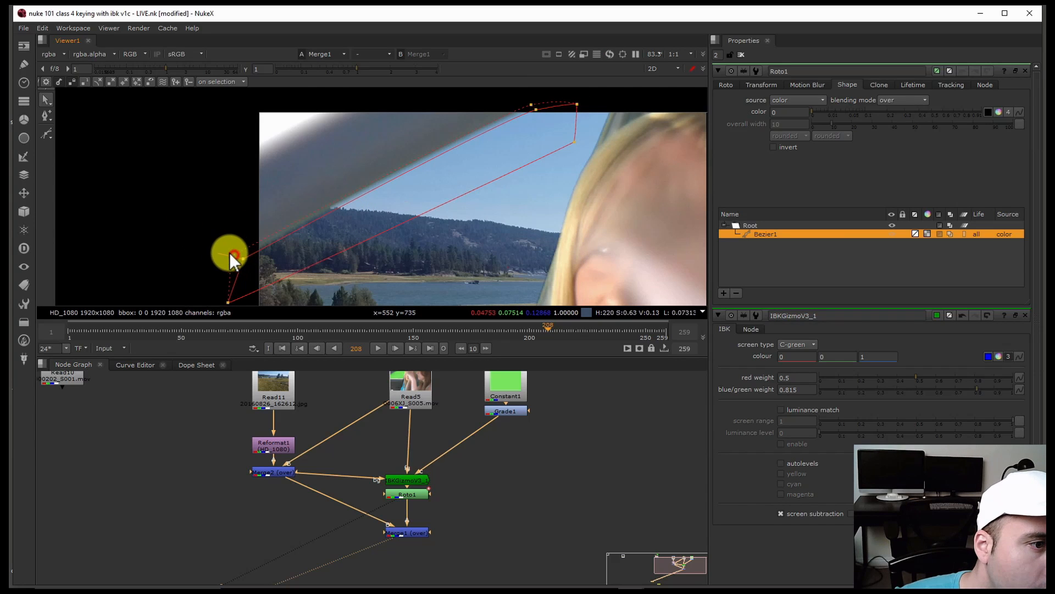
click(230, 252)
click(530, 102)
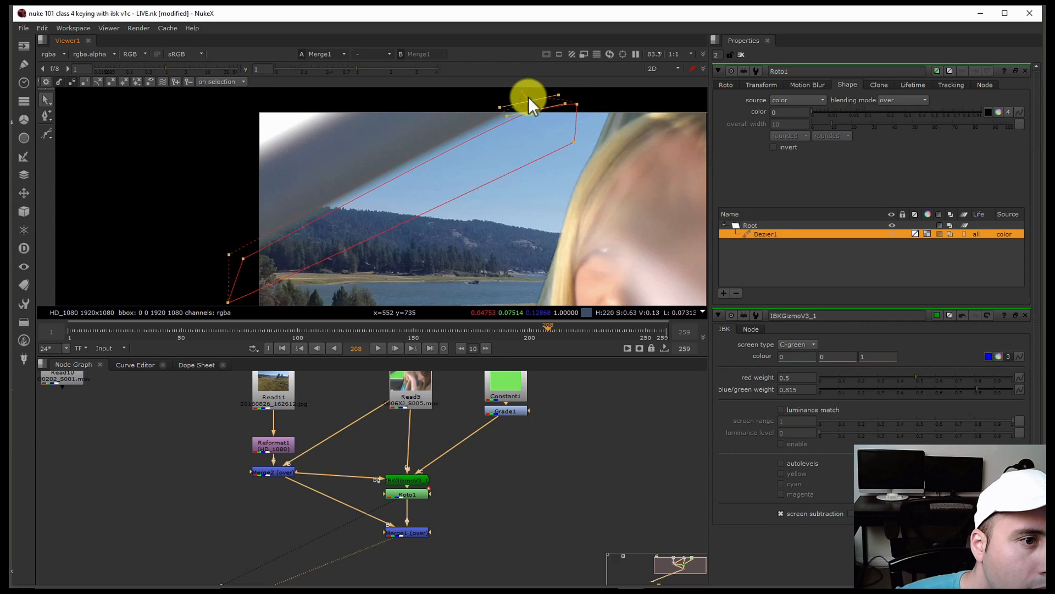
drag(533, 108, 525, 99)
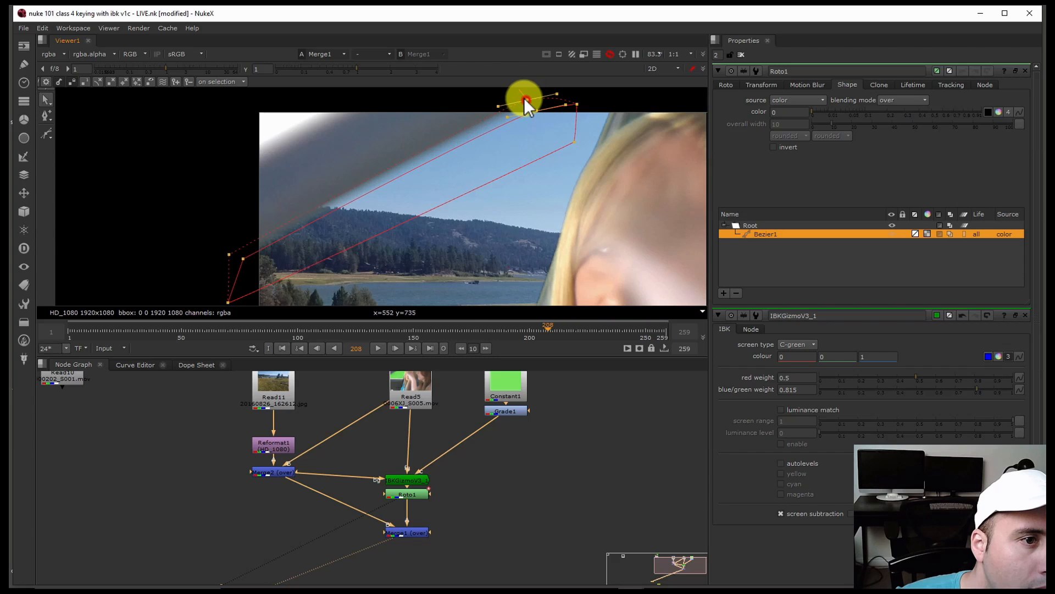
Close all node properties and play back the composite, examining the pillar's edge against the landscape up close.
click(741, 54)
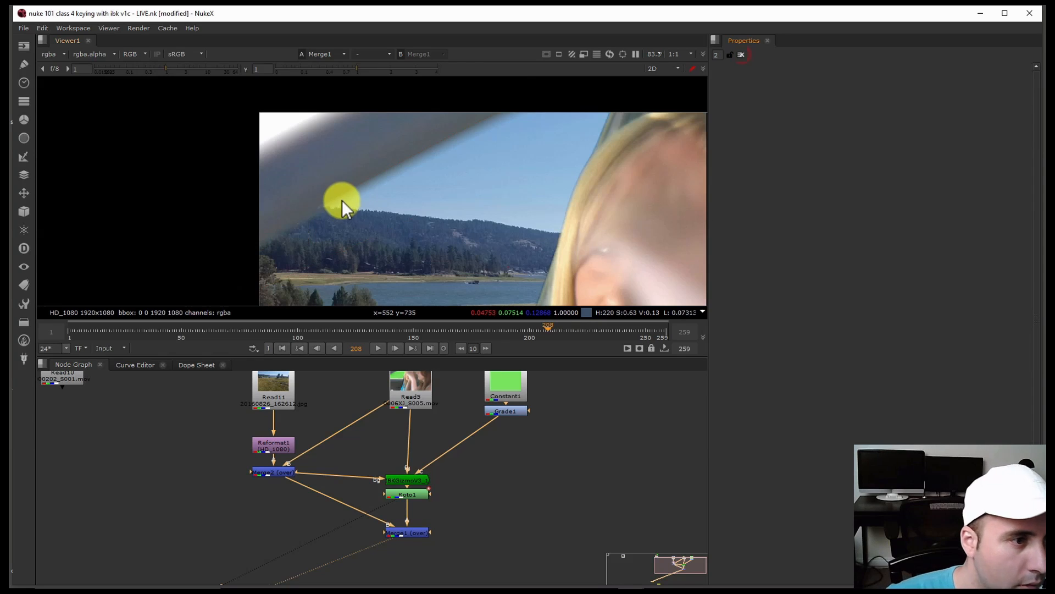
scroll(341, 204, up, 3)
scroll(341, 208, down, 4)
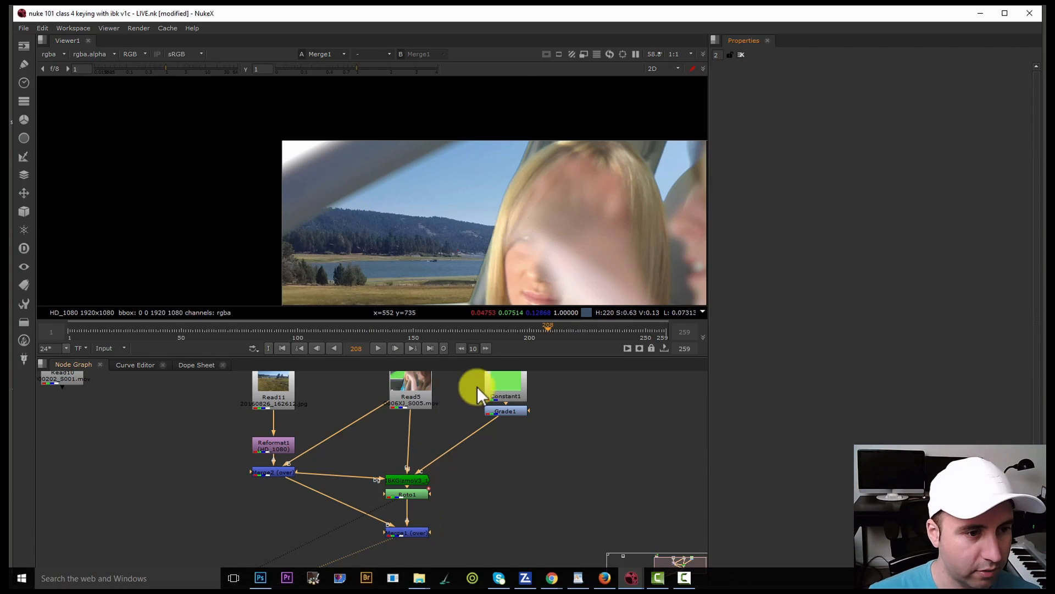
click(378, 349)
scroll(351, 189, up, 4)
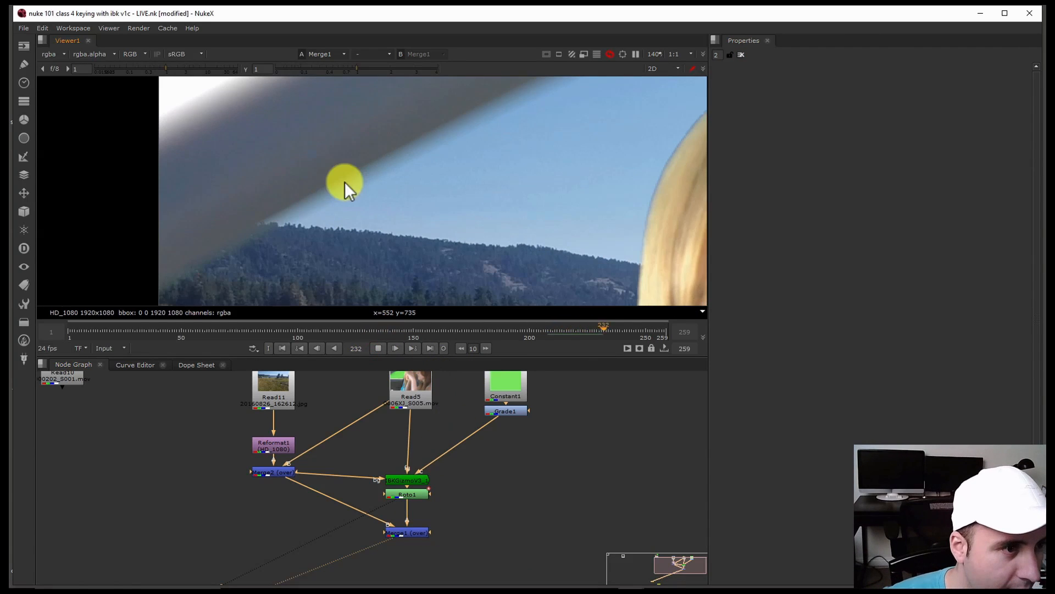
alt+drag(349, 182, 288, 243)
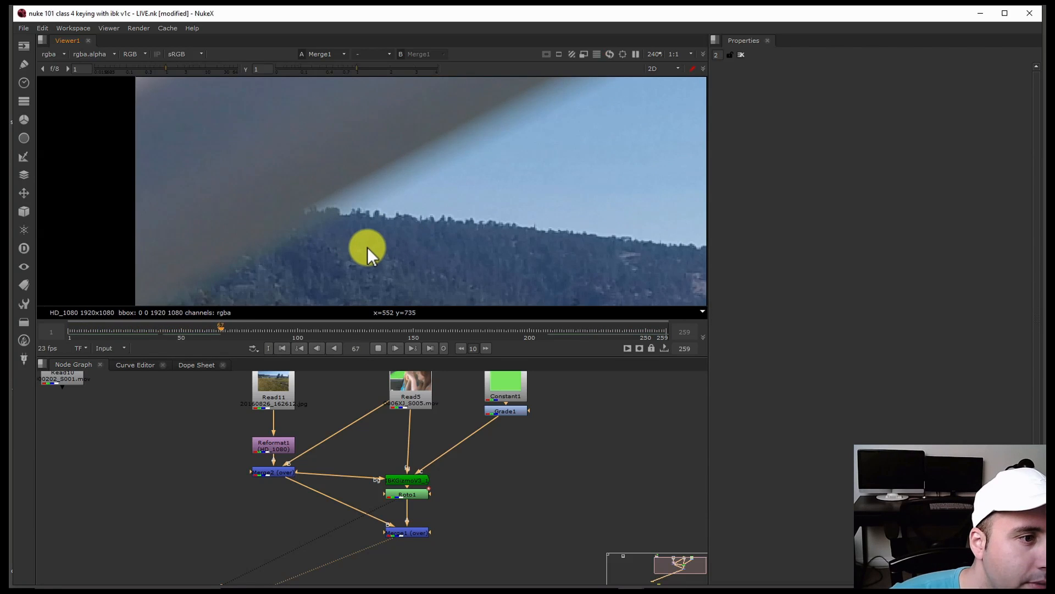
scroll(367, 246, down, 4)
scroll(390, 203, up, 6)
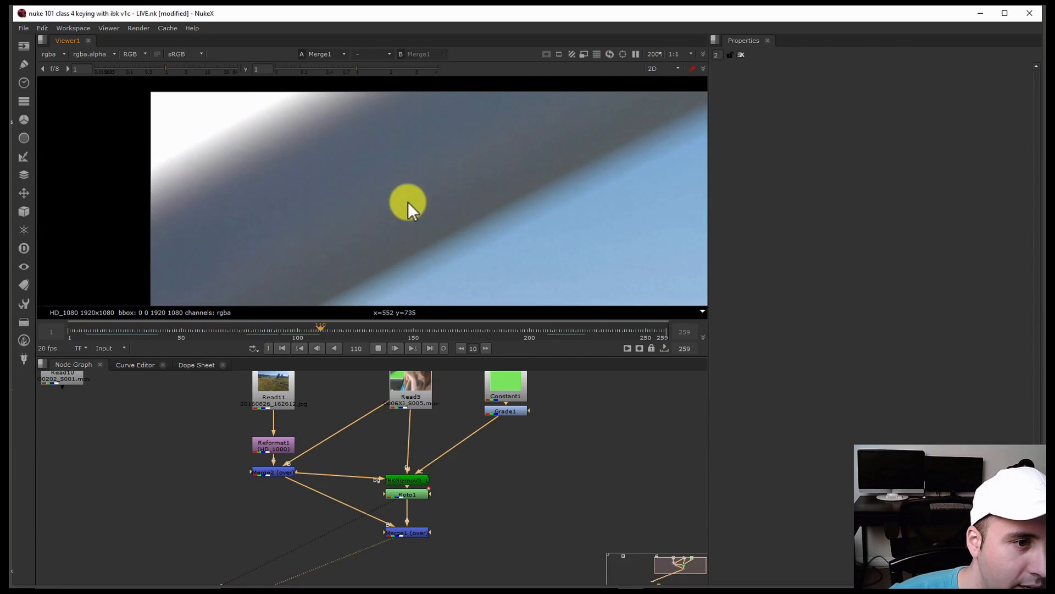
alt+drag(399, 182, 505, 187)
scroll(506, 206, down, 5)
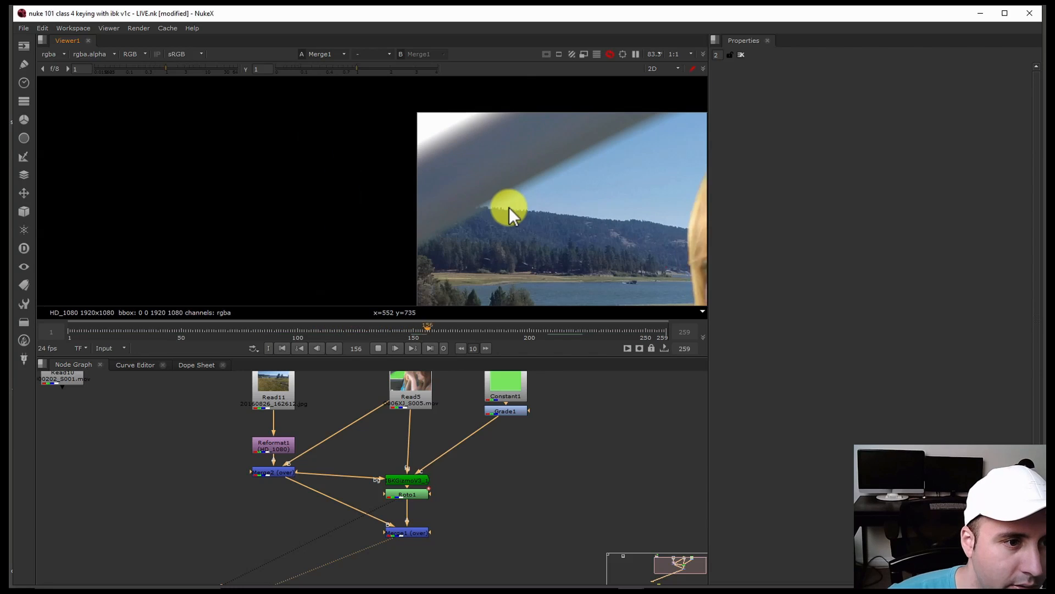
click(378, 348)
Replay the composite from an earlier frame with the whole window in view, and scrub back to frame 66.
scroll(600, 227, down, 5)
alt+drag(599, 226, 480, 189)
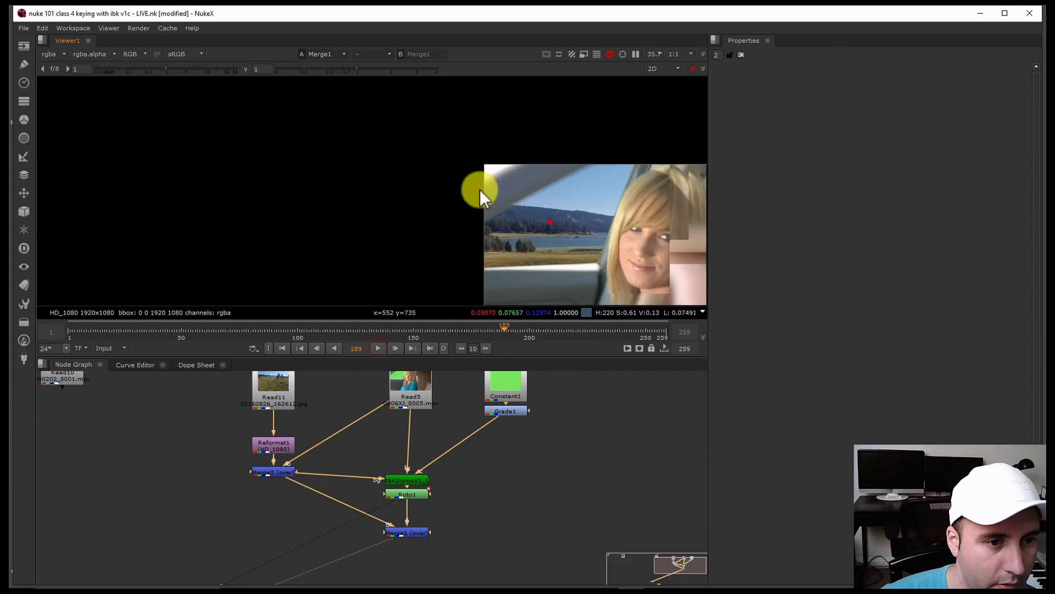
scroll(550, 222, up, 3)
alt+drag(550, 222, 539, 193)
scroll(539, 193, down, 1)
drag(354, 331, 173, 332)
click(378, 348)
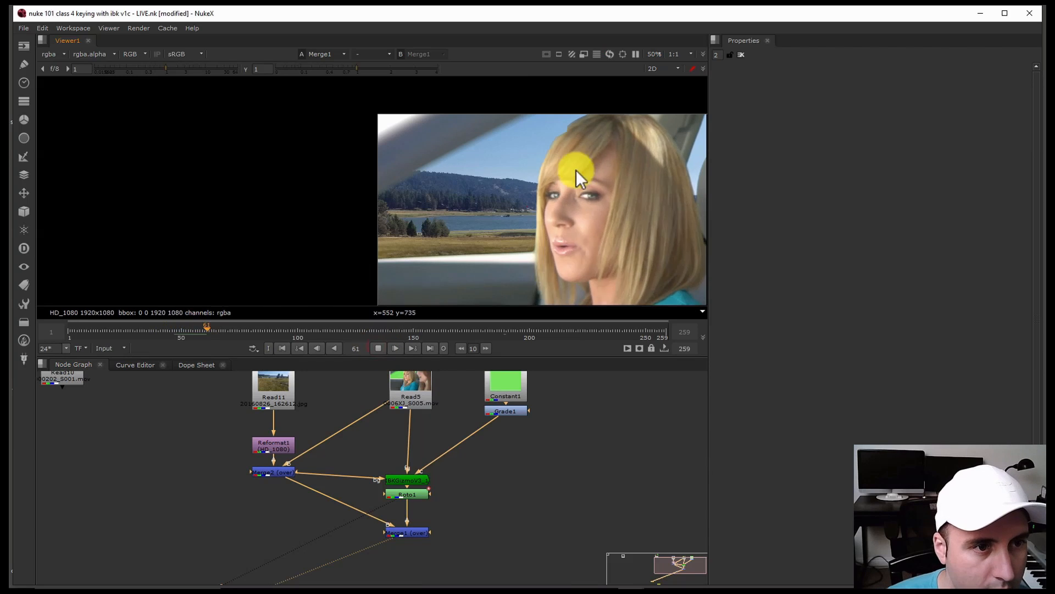
click(376, 348)
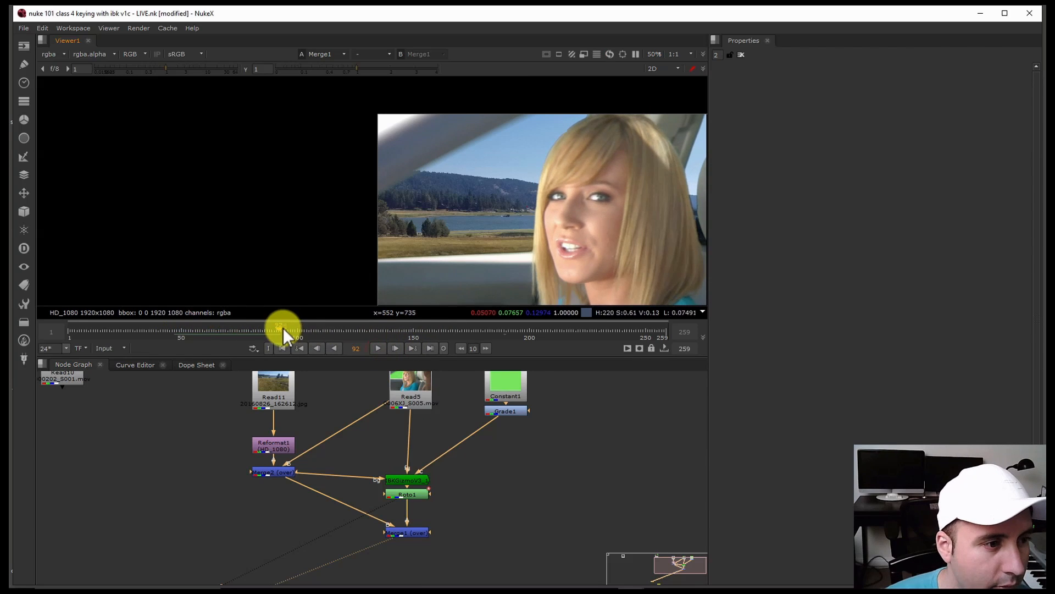
drag(282, 328, 218, 334)
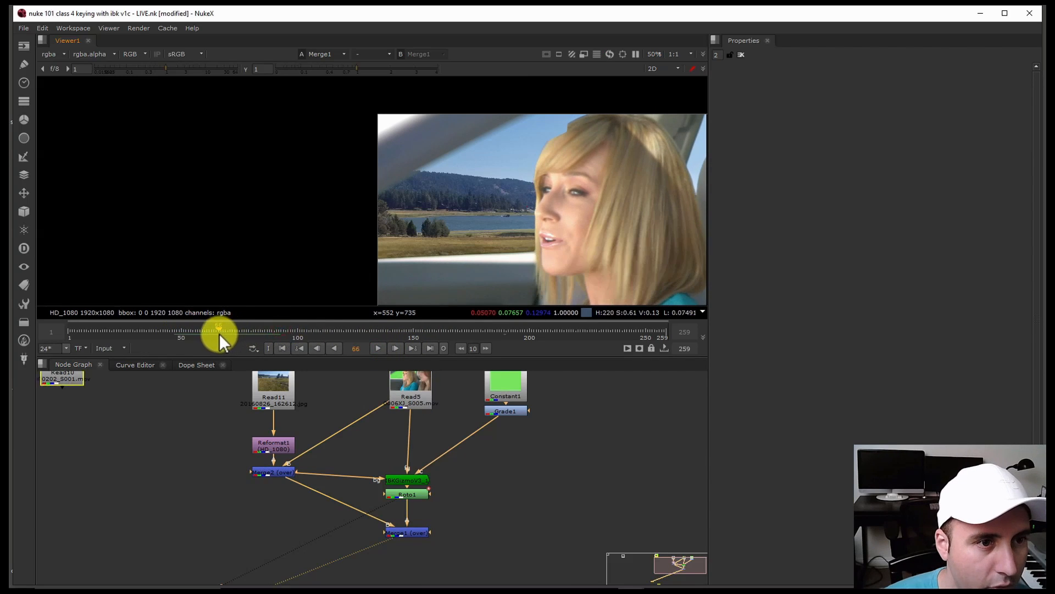
Open the Roto node and move the Bezier's inner corner nearest the hair up so the shape clears the woman's head.
double_click(397, 492)
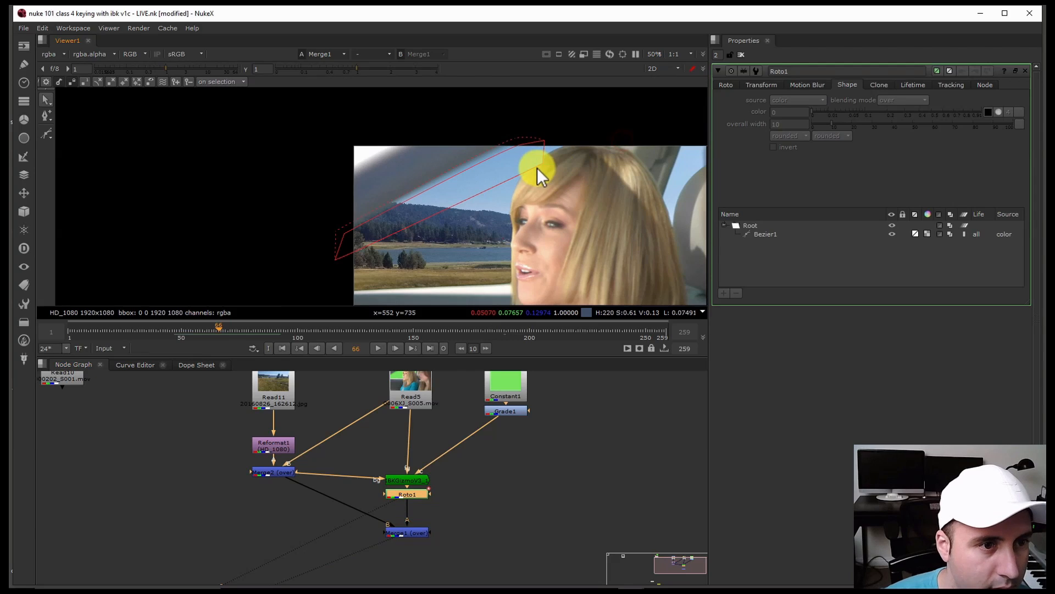
click(543, 165)
drag(543, 166, 545, 163)
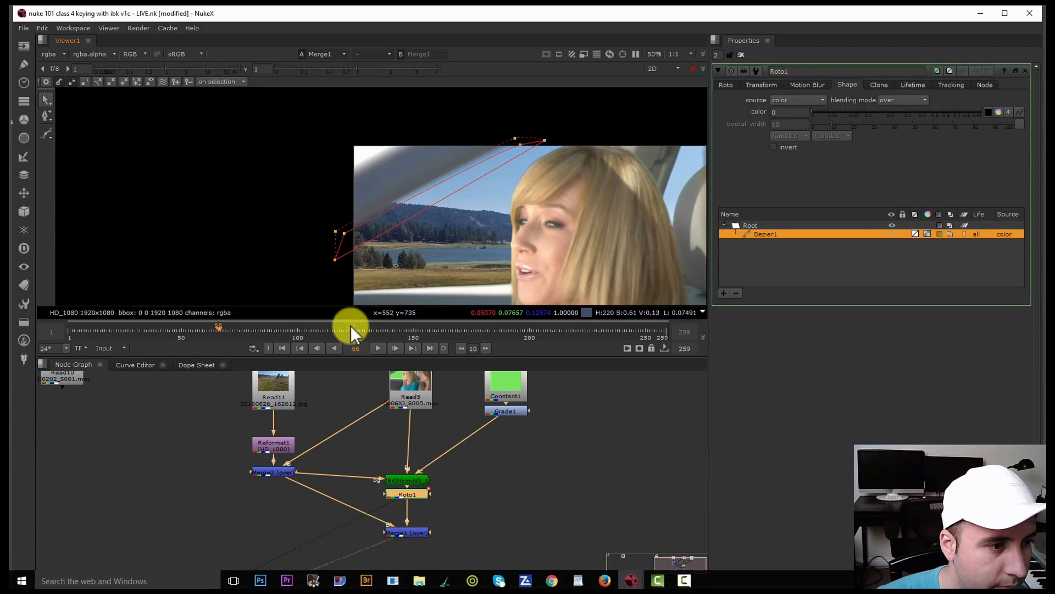
Open the IBKGizmo's properties and examine the woman's hair edge up close at frames 133 and 13.
drag(350, 325, 374, 329)
scroll(542, 173, up, 5)
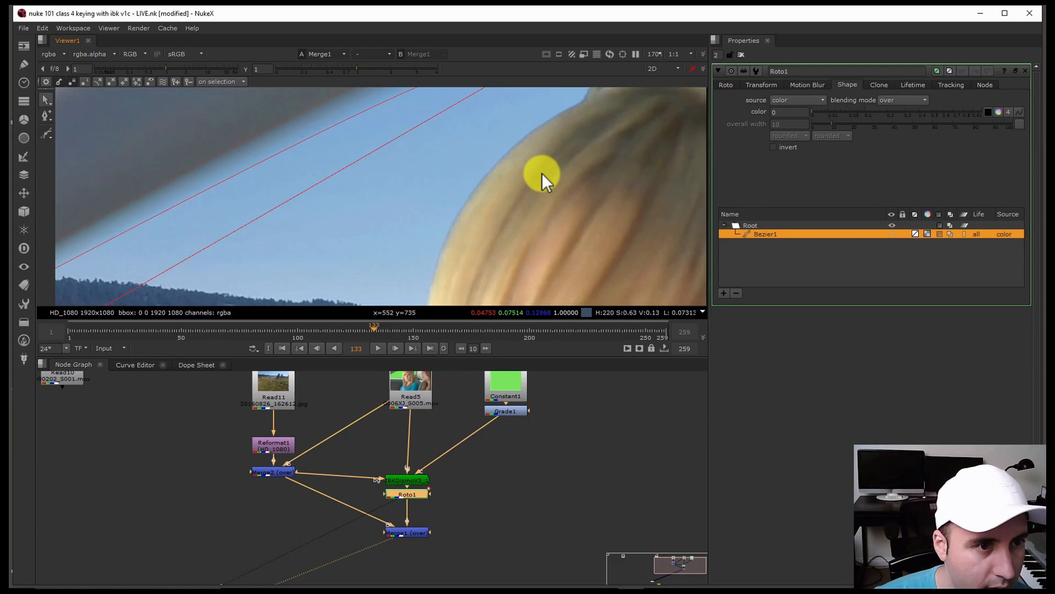
scroll(536, 177, down, 3)
scroll(517, 172, up, 2)
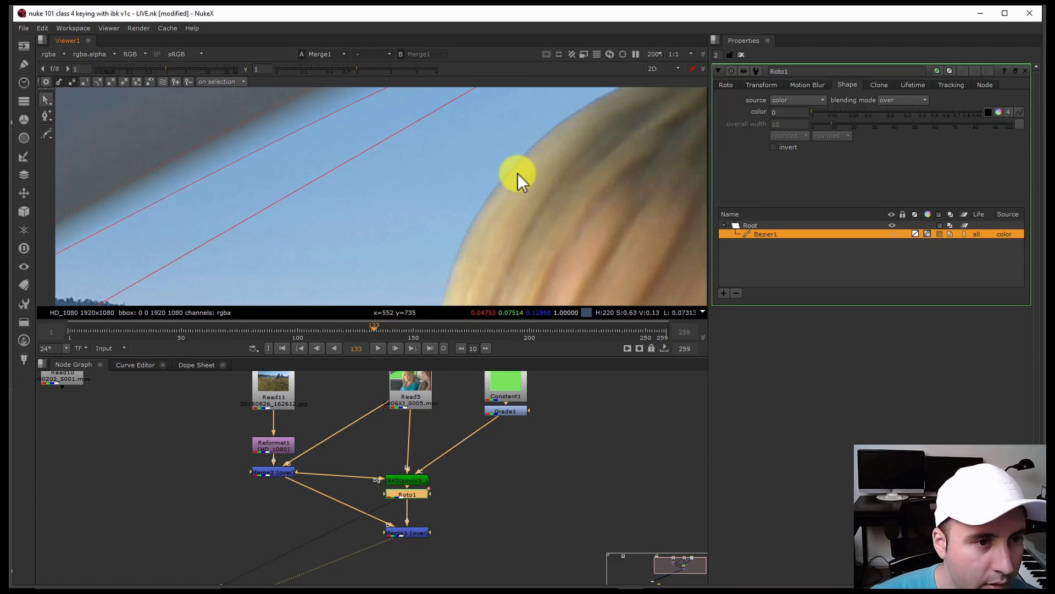
double_click(398, 477)
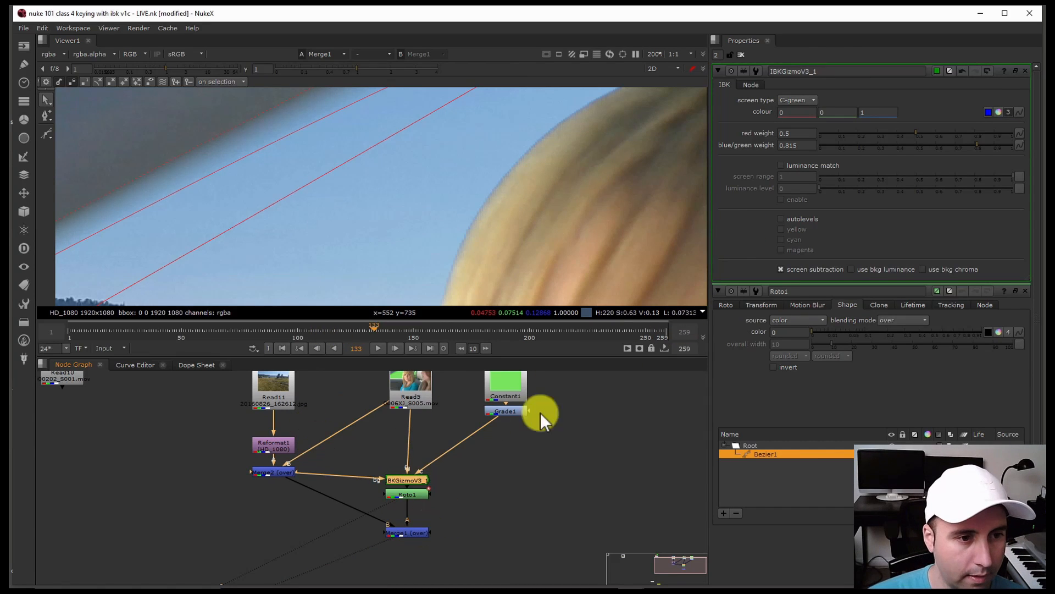
drag(304, 332, 97, 342)
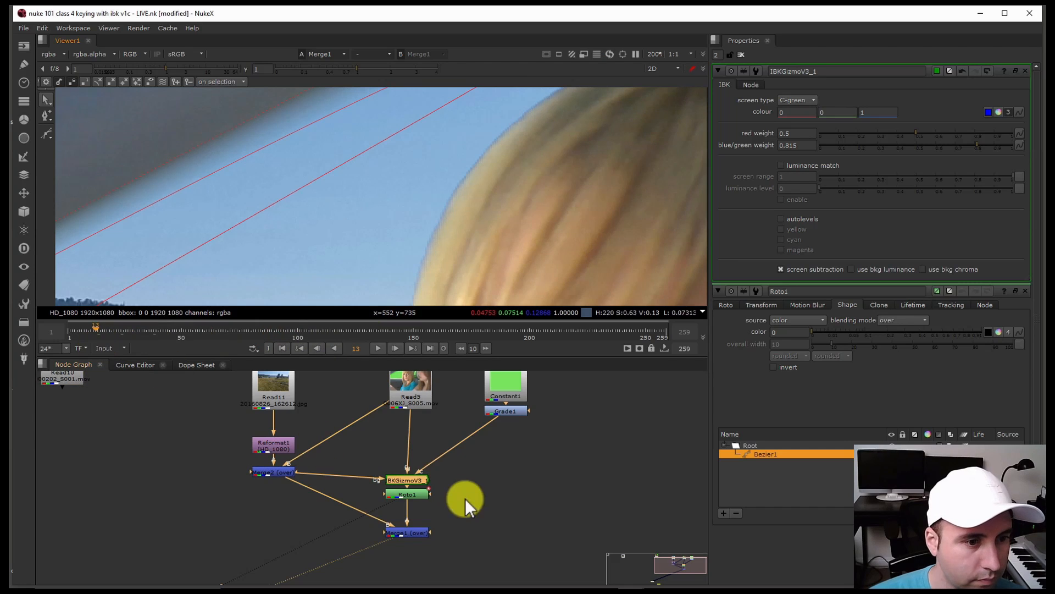
click(506, 413)
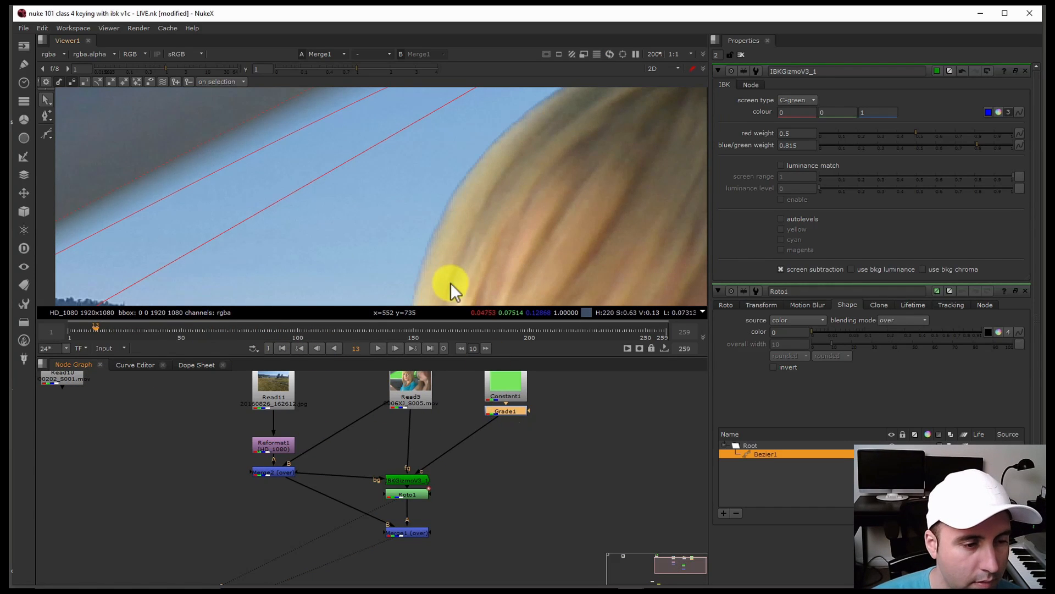
scroll(509, 169, down, 4)
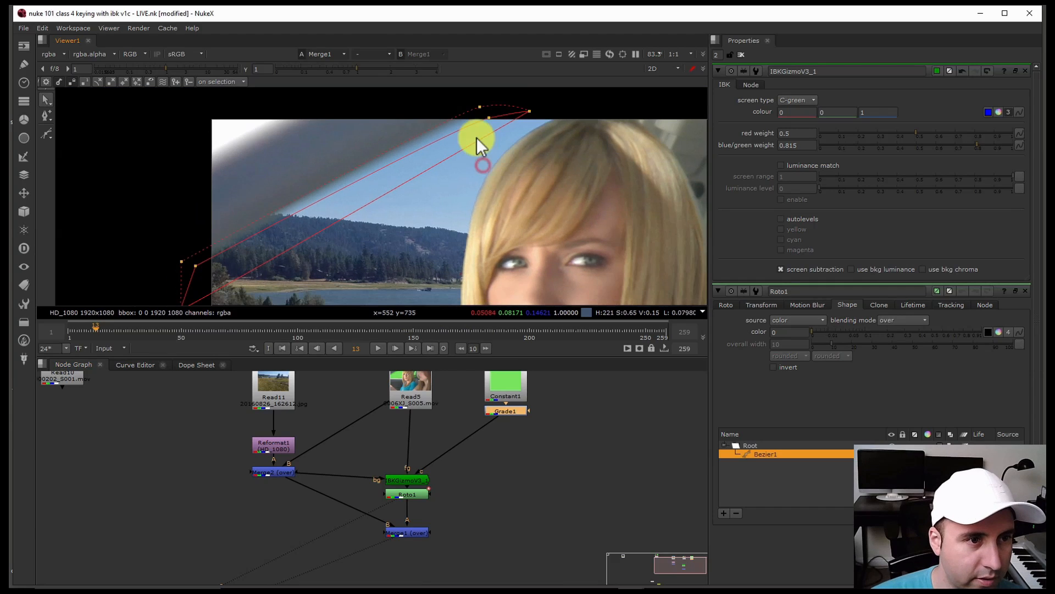
scroll(516, 225, up, 5)
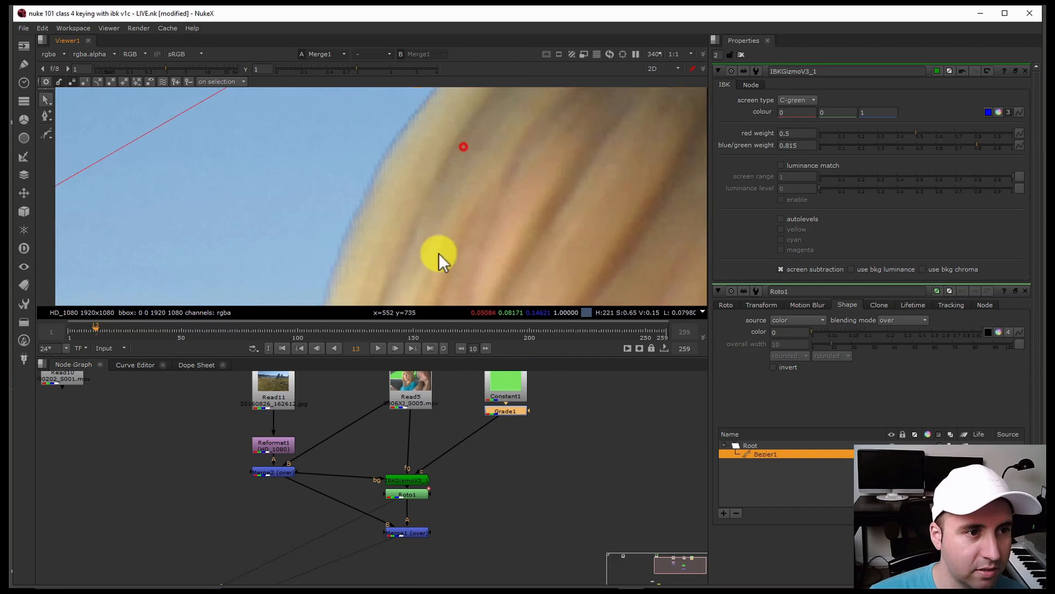
scroll(438, 253, down, 2)
middle_drag(433, 187, 427, 203)
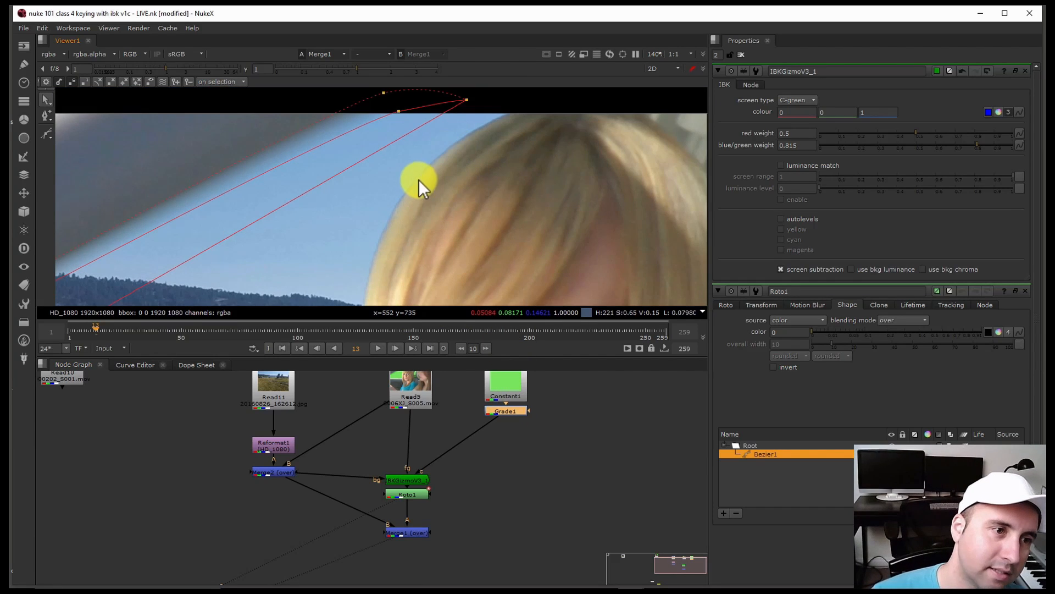
Open the Grade node beneath the Constant and disable it to compare the key with the whole window in view.
click(506, 412)
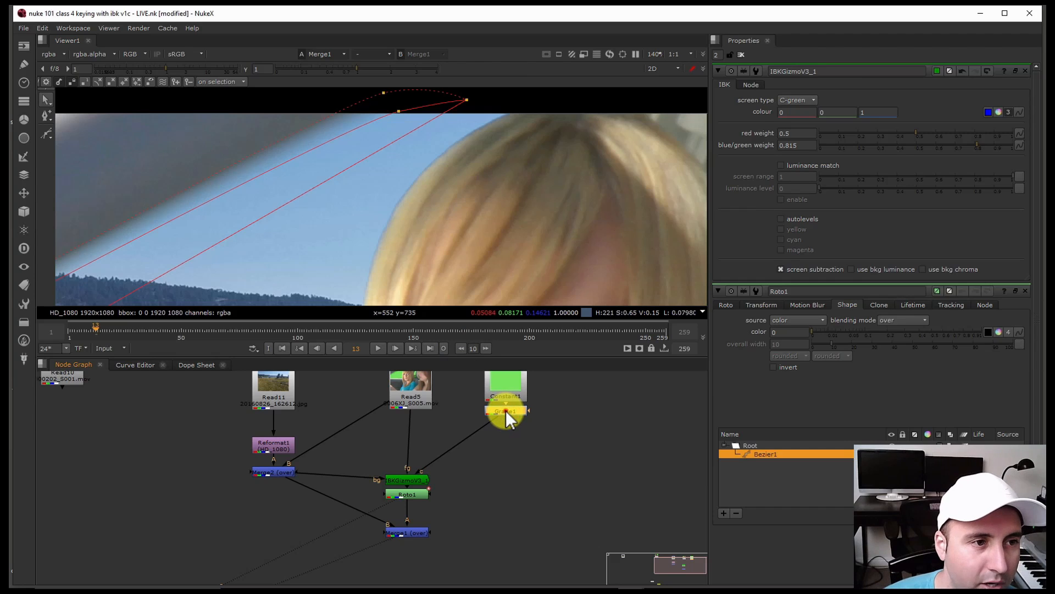
double_click(506, 410)
key(d)
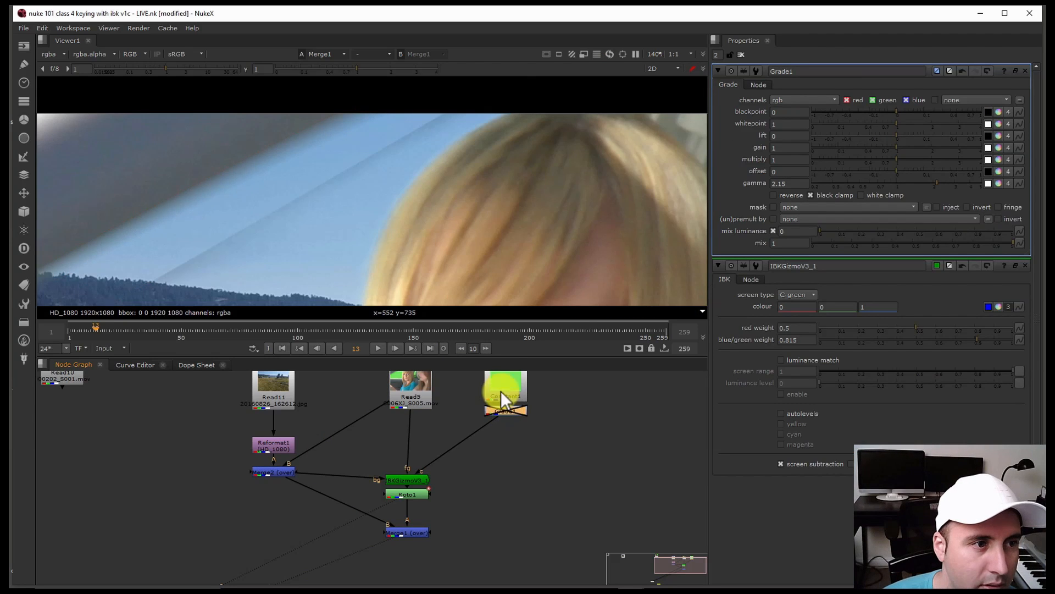
scroll(416, 259, down, 5)
middle_drag(417, 260, 505, 179)
click(517, 409)
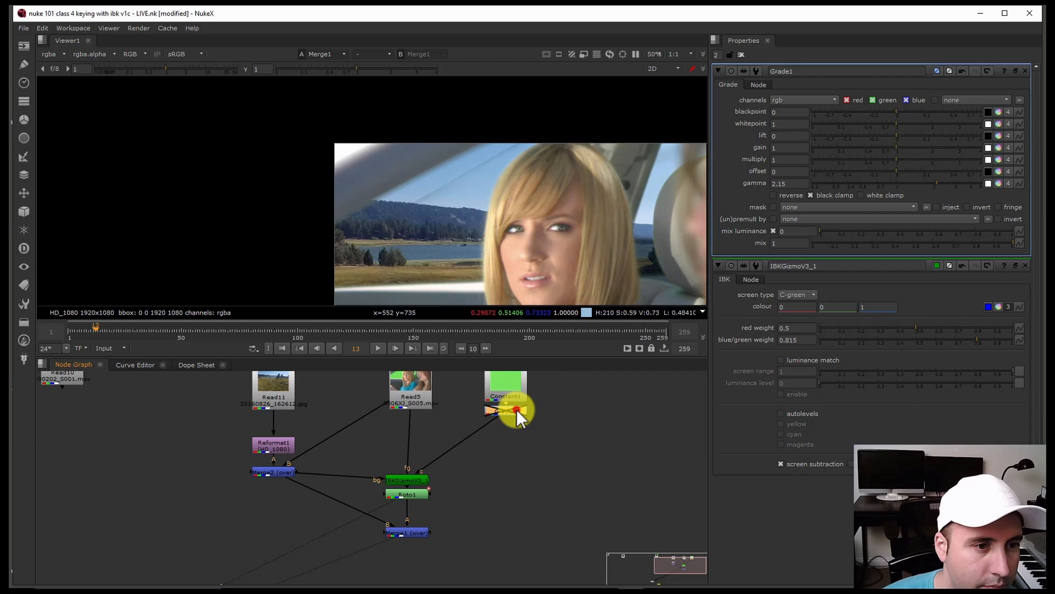
Toggle the Roto node off and on to compare the pillar's edge with and without the shape.
click(419, 494)
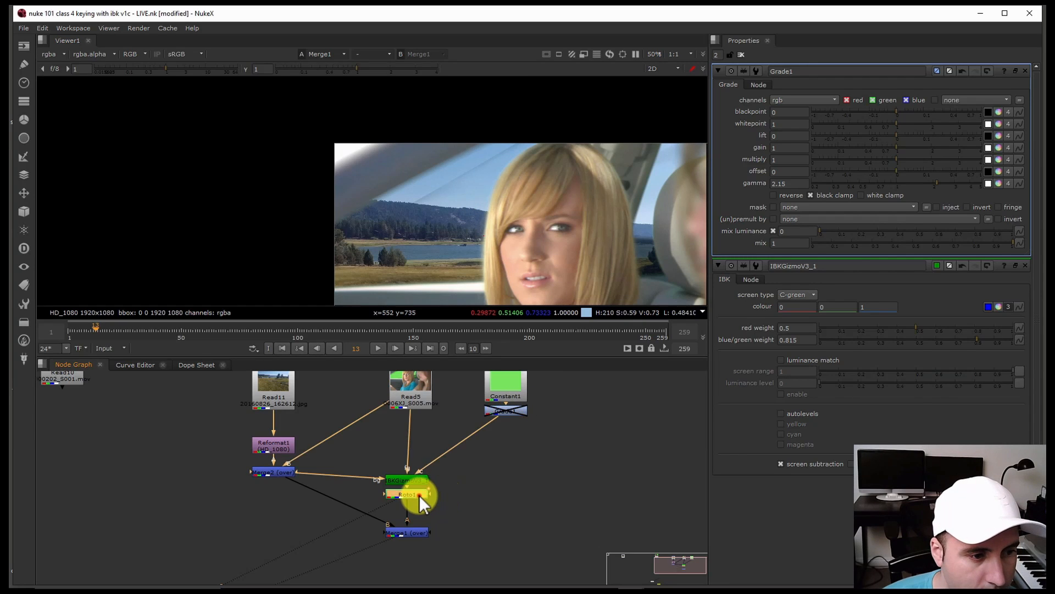
key(d)
key(d)
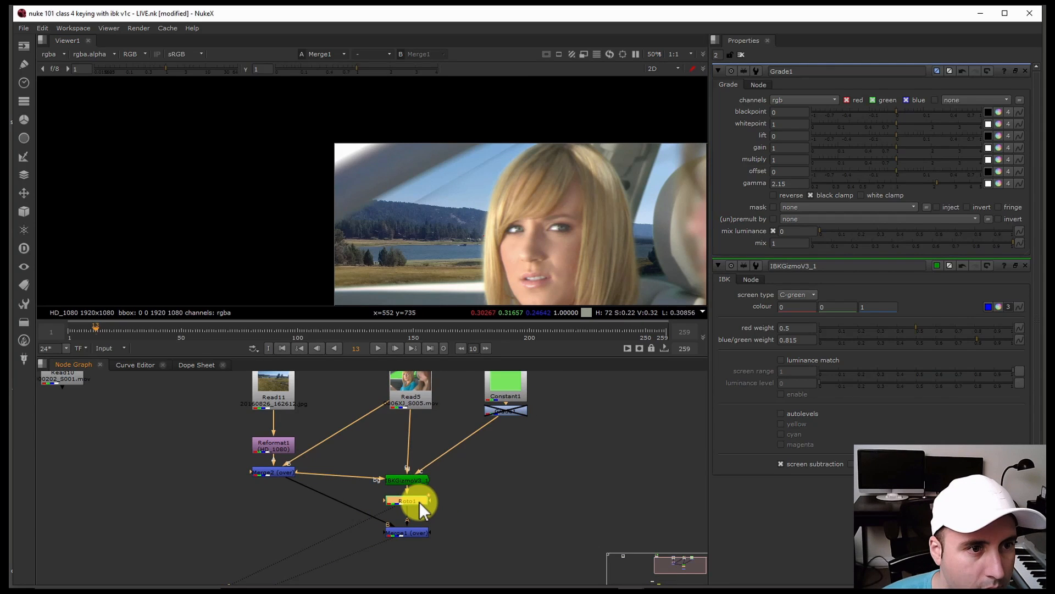
Move the Bezier's lowest corner at the frame edge down, and pull feather outward from both corners on the landscape side.
double_click(419, 501)
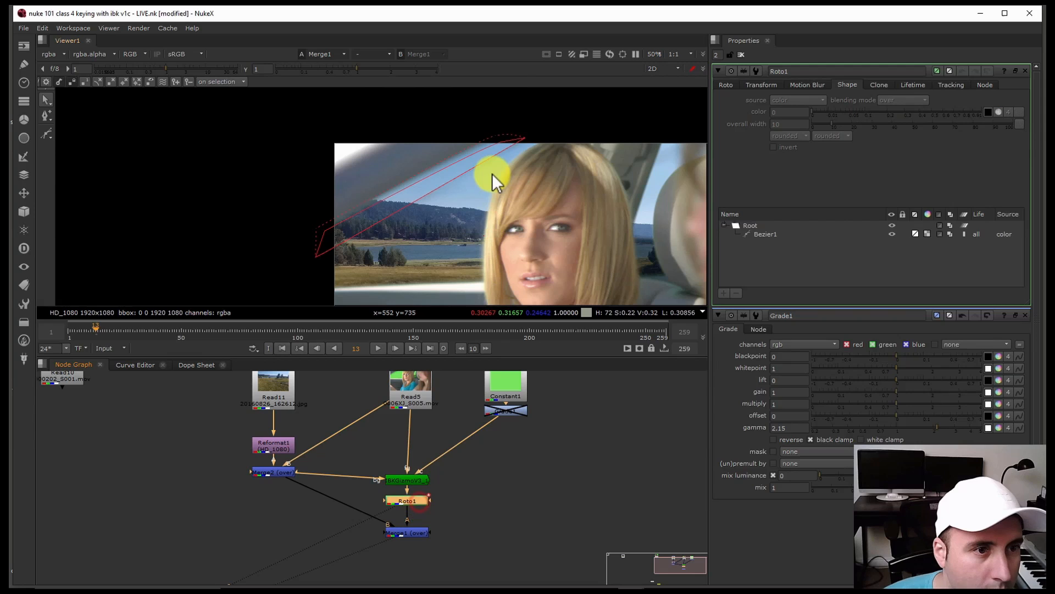
click(525, 140)
mouse_move(318, 257)
mouse_down()
mouse_move(359, 291)
mouse_move(324, 261)
mouse_move(322, 274)
mouse_up()
click(525, 140)
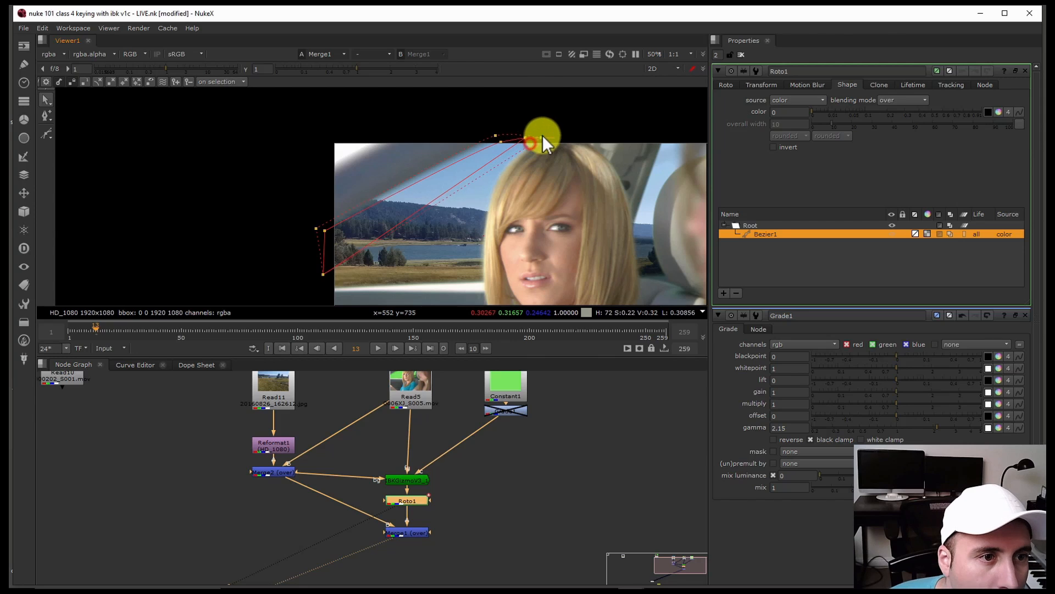
ctrl+drag(542, 136, 543, 132)
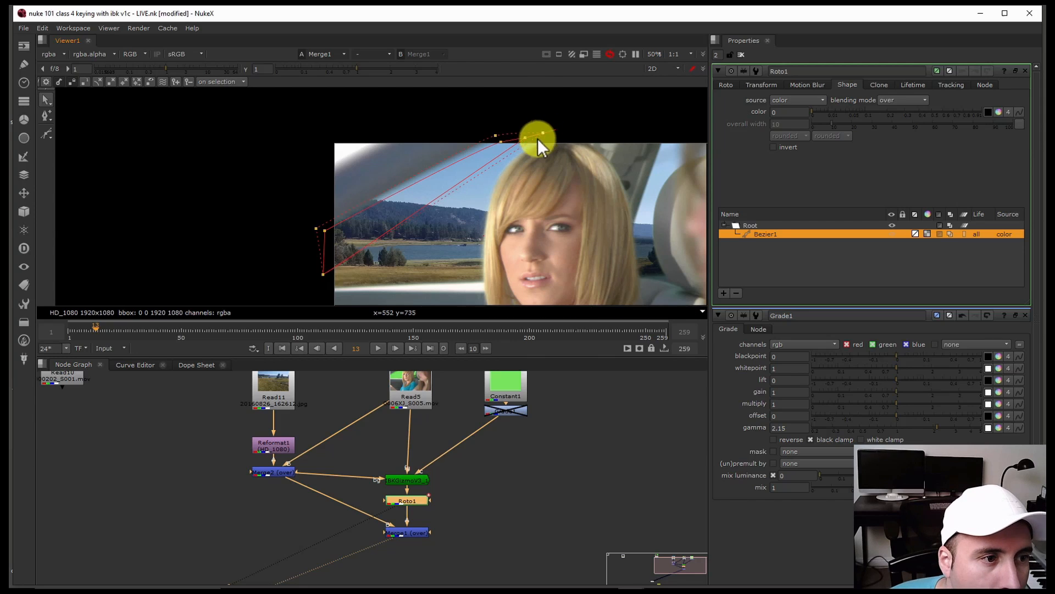
click(324, 274)
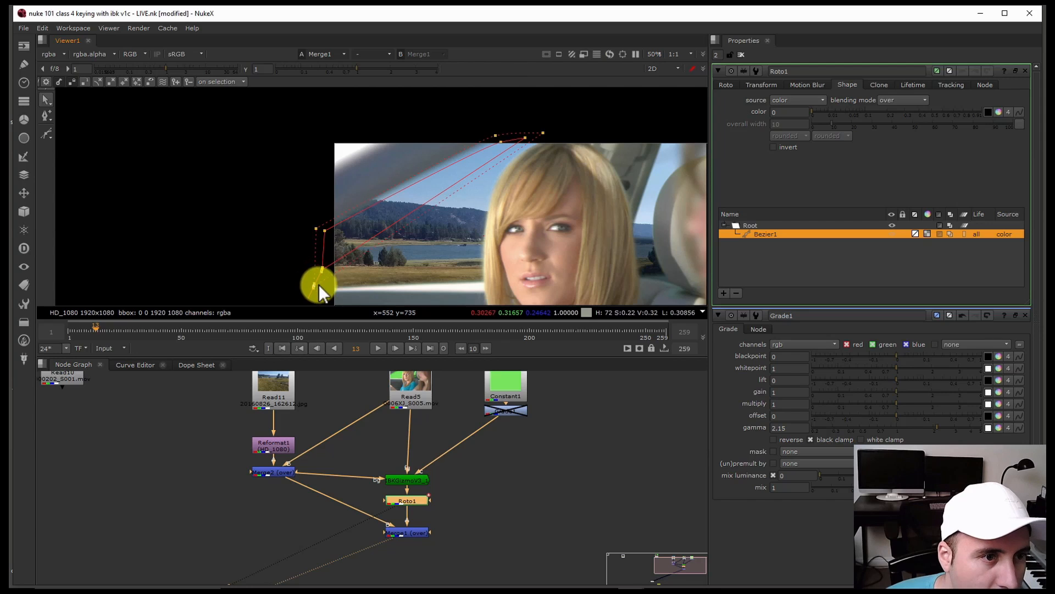
Select all of the Bezier's points and apply no animation with curve (all) to remove the shape's keyframes.
drag(550, 94, 297, 311)
right_click(368, 222)
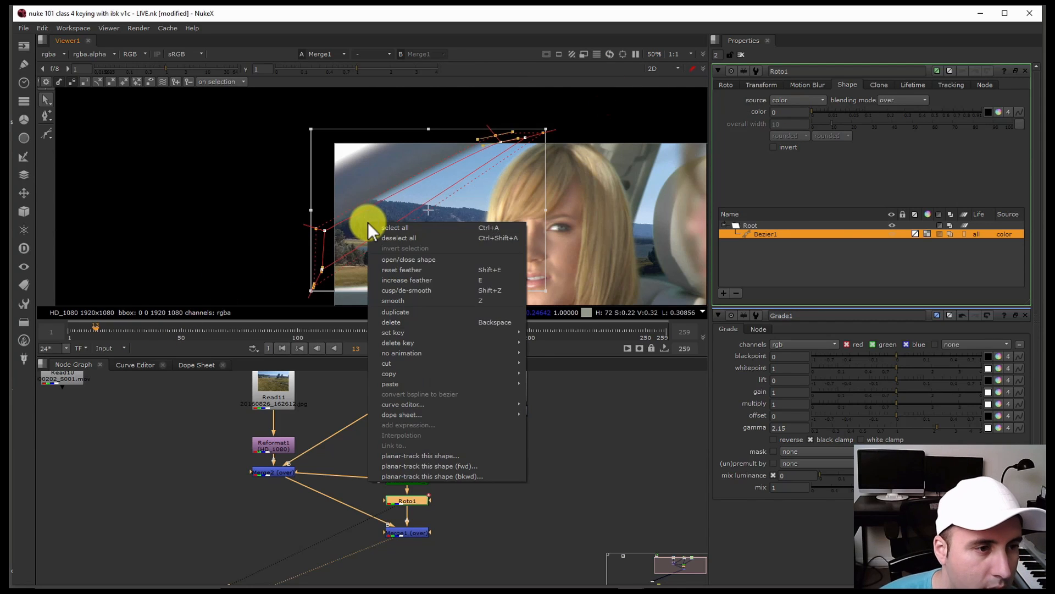
mouse_move(441, 352)
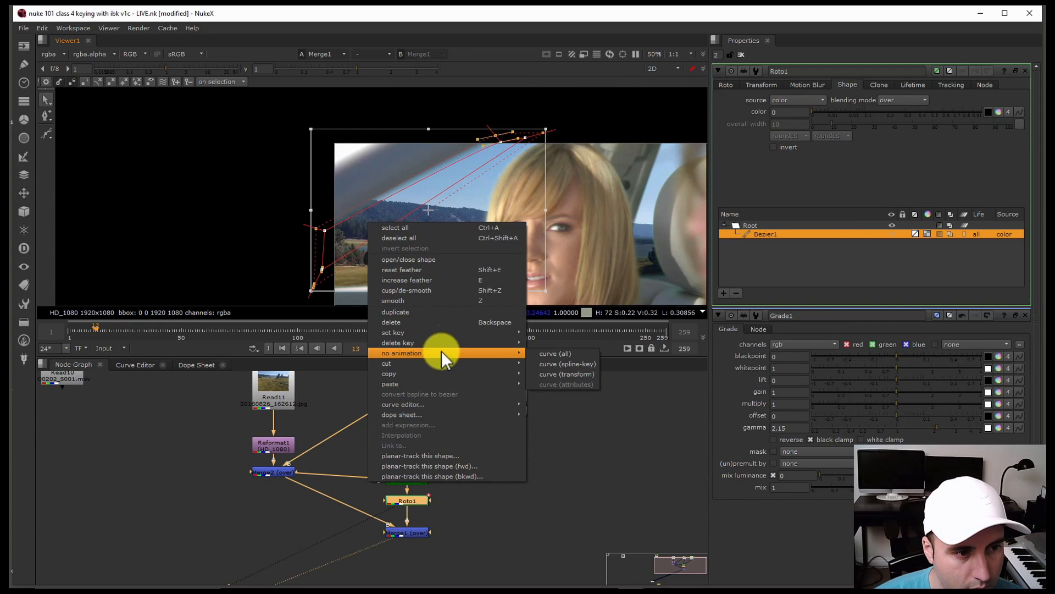
click(562, 355)
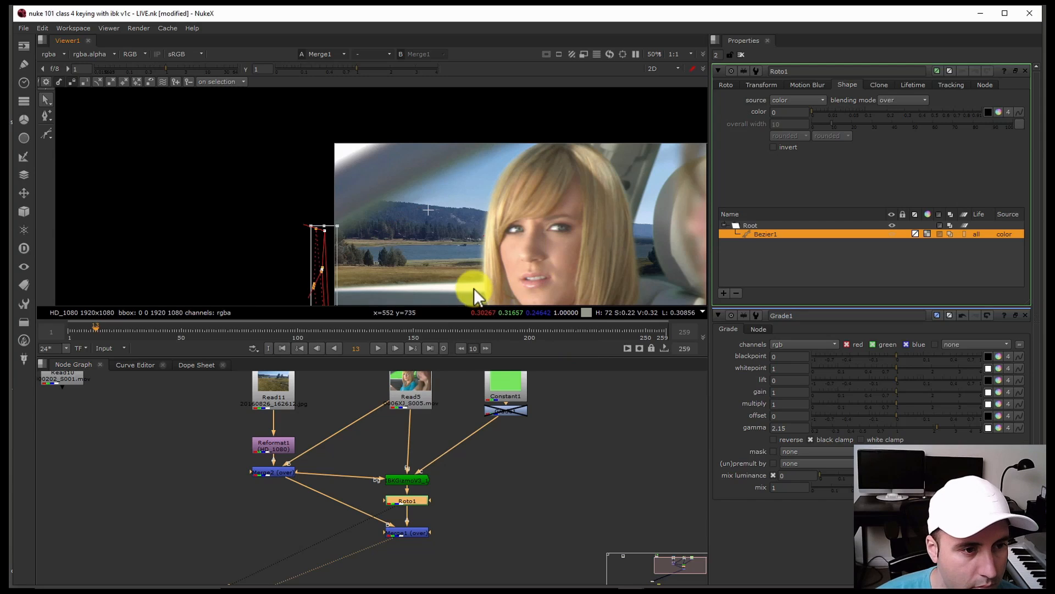
right_click(419, 203)
mouse_move(467, 336)
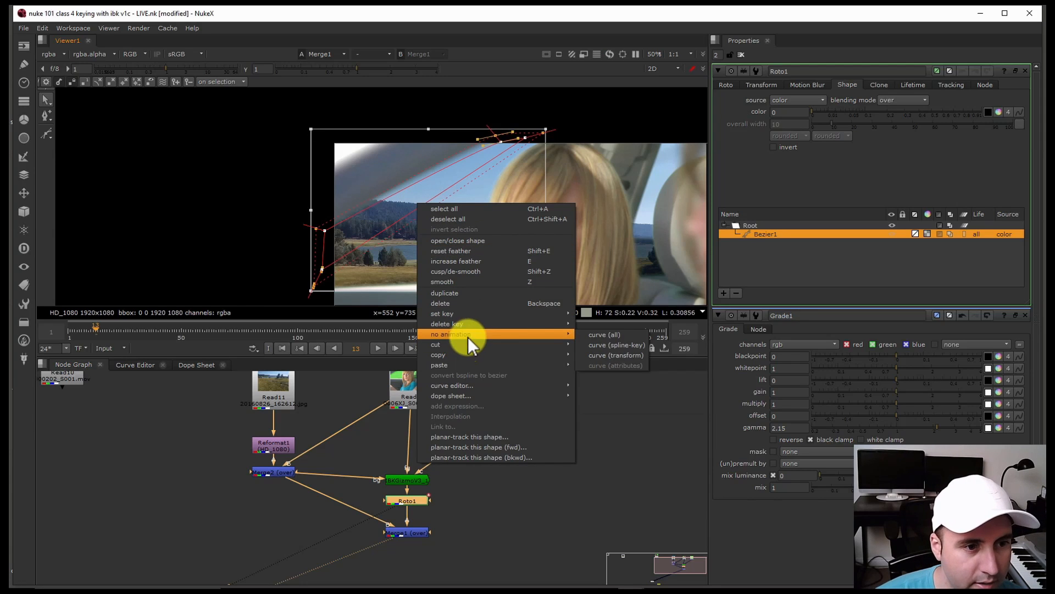
click(598, 335)
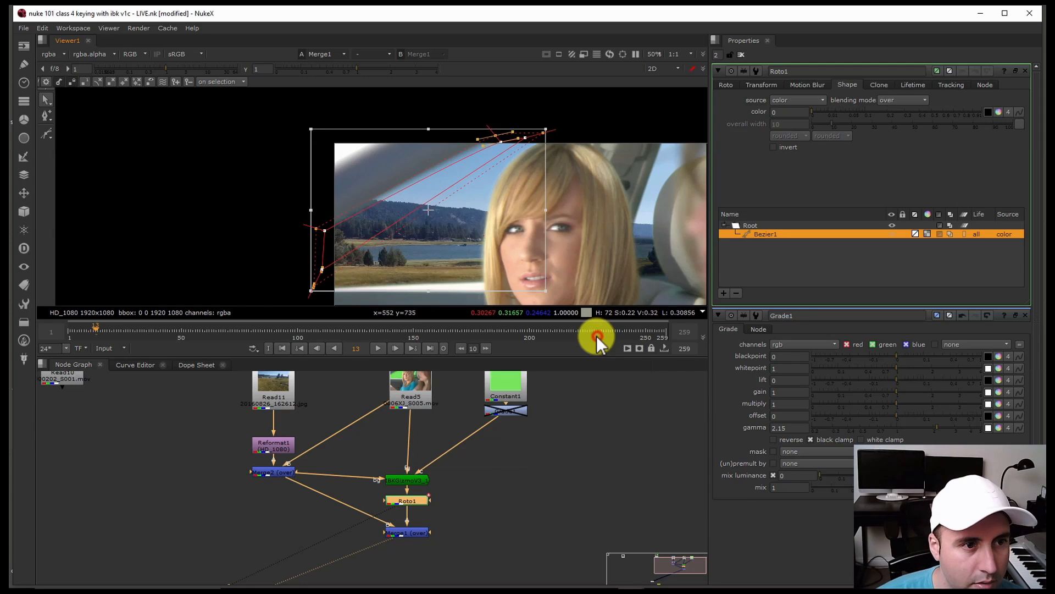
Close all node properties and examine the pillar's edge in the composite at frame 13 and on to frame 168.
click(741, 55)
scroll(474, 155, up, 3)
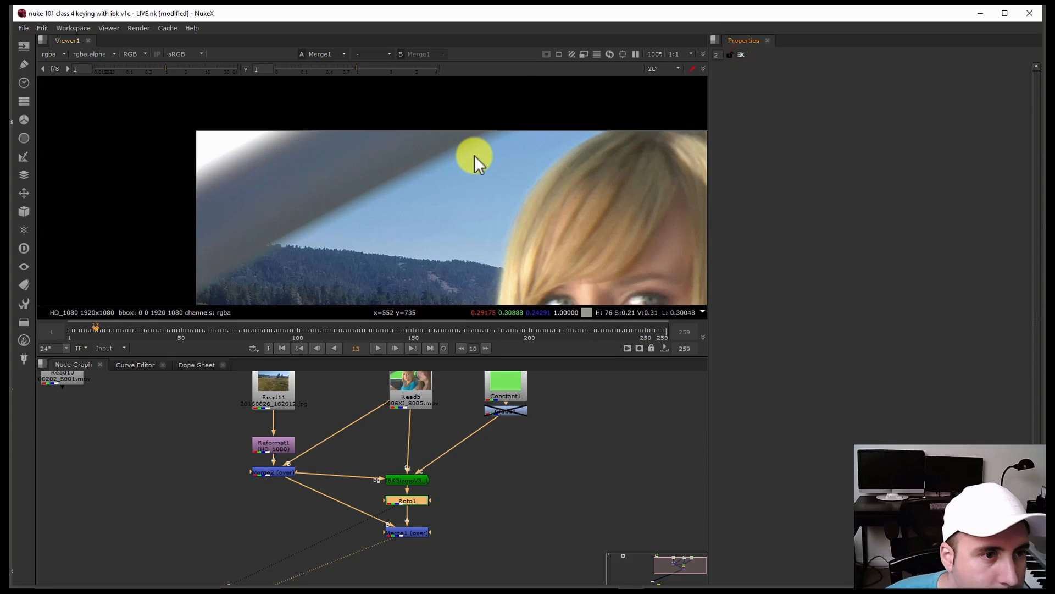
scroll(496, 221, down, 1)
scroll(463, 196, up, 3)
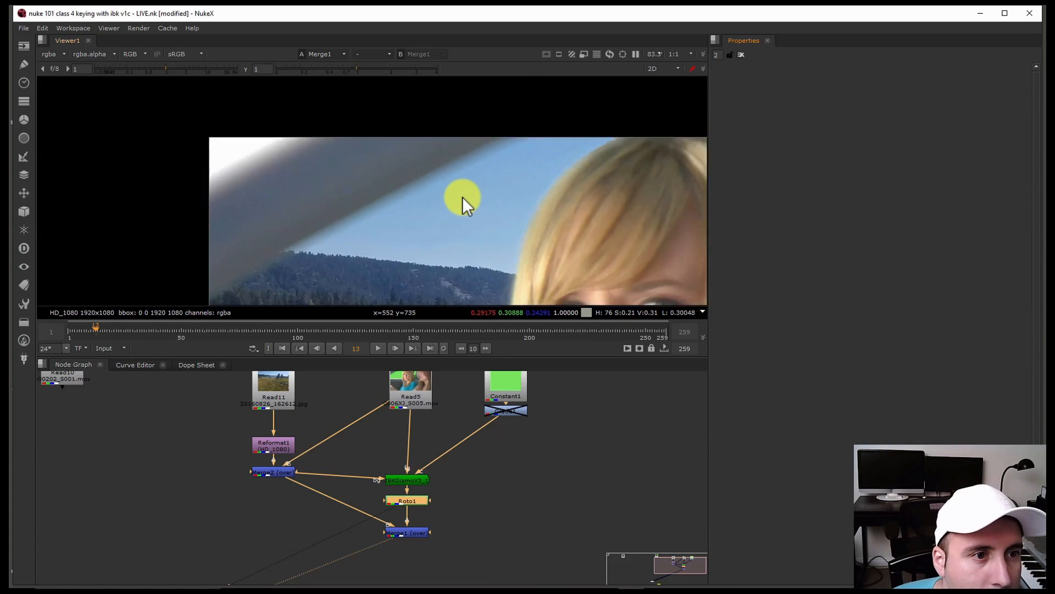
scroll(464, 196, down, 3)
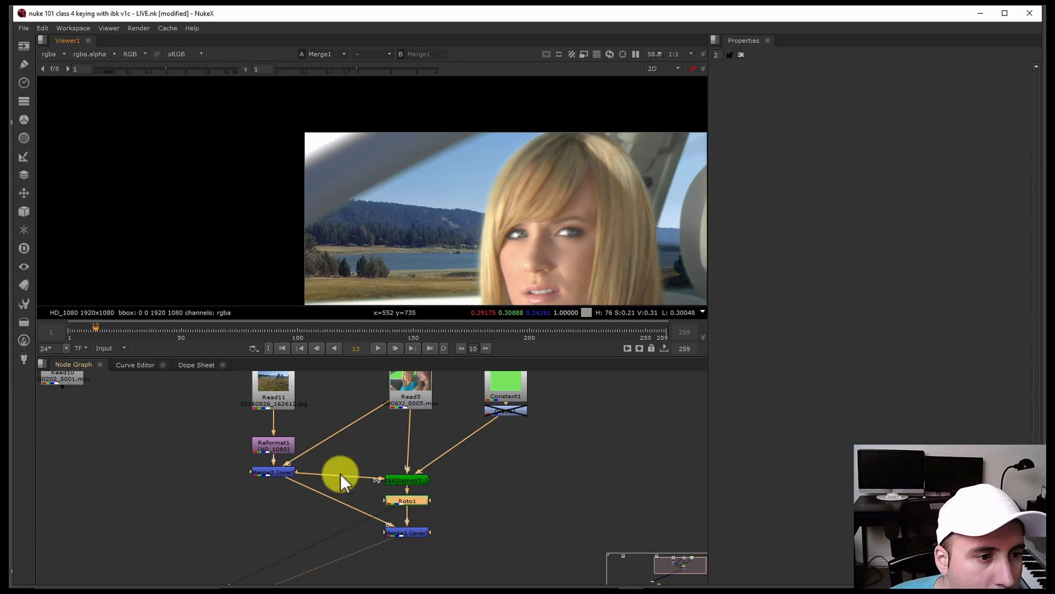
drag(276, 333, 456, 338)
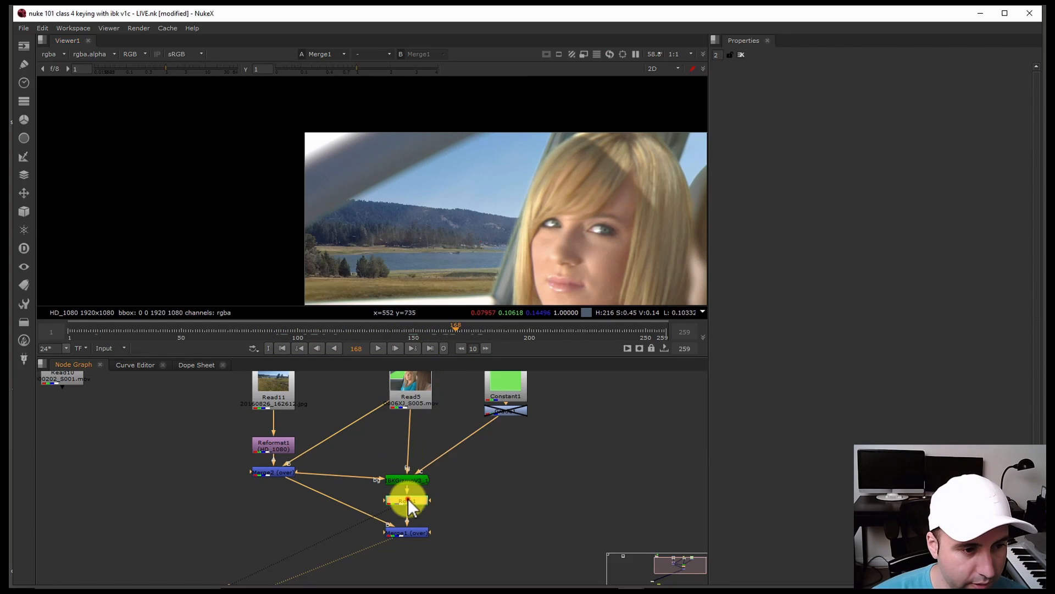
View the Roto node's output, re-enable the Grade node and set its gamma to 1.18.
click(504, 413)
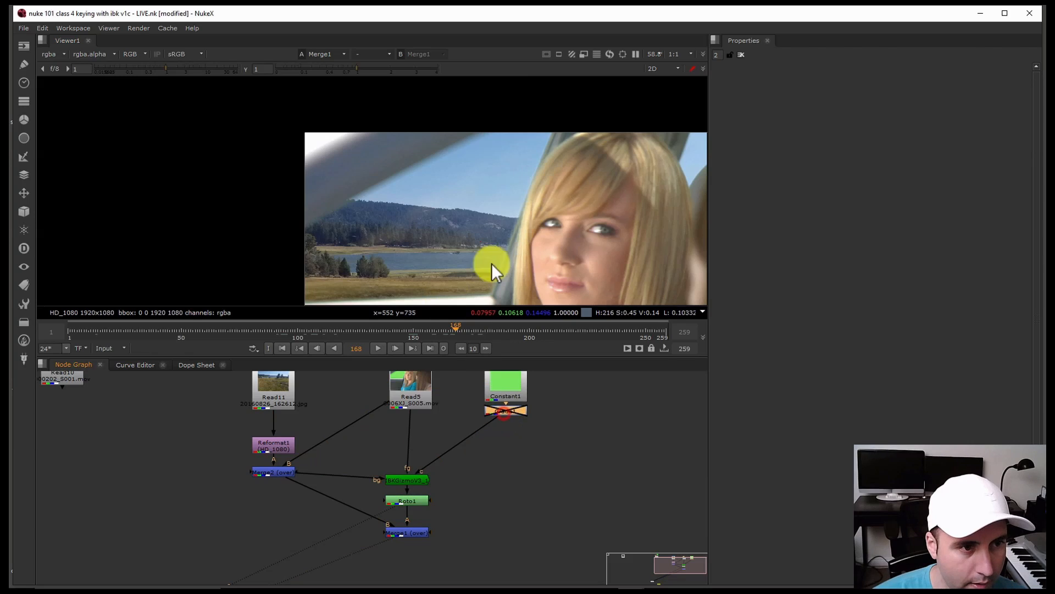
click(483, 226)
key(2)
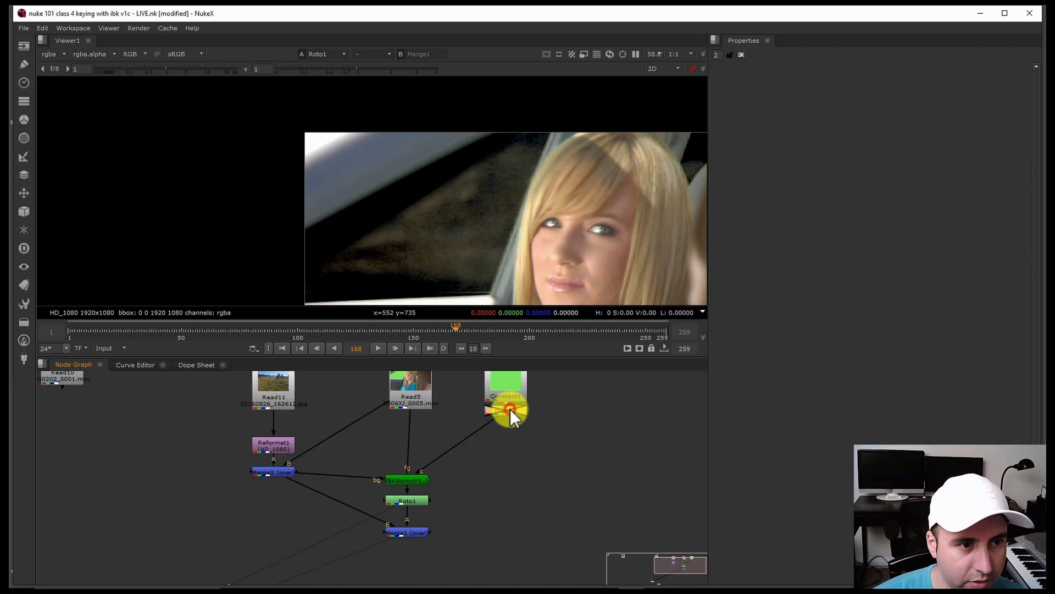
double_click(510, 408)
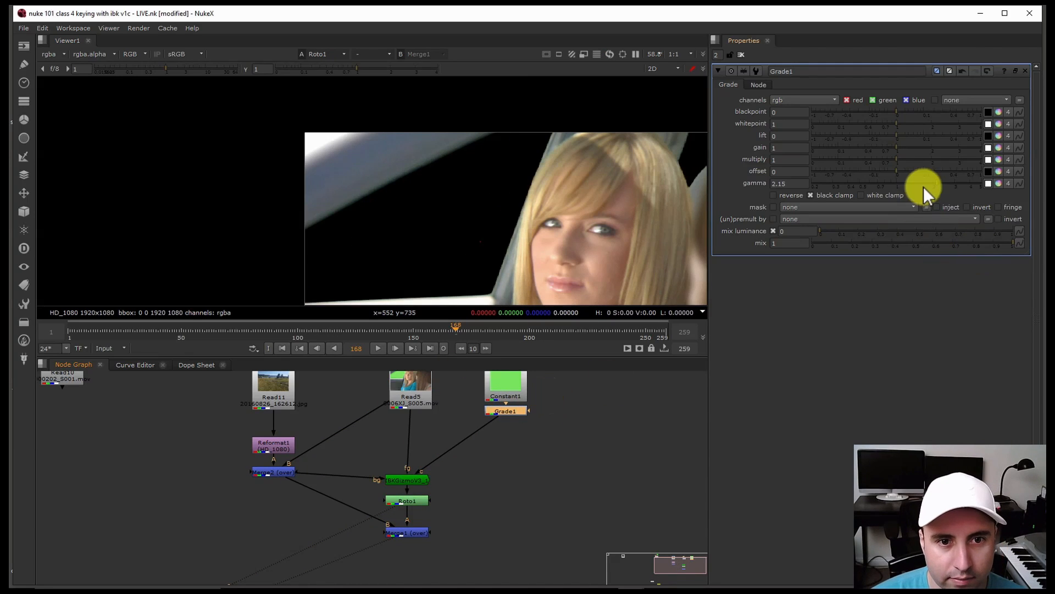
mouse_move(924, 186)
mouse_down()
mouse_move(896, 183)
mouse_move(905, 184)
mouse_up()
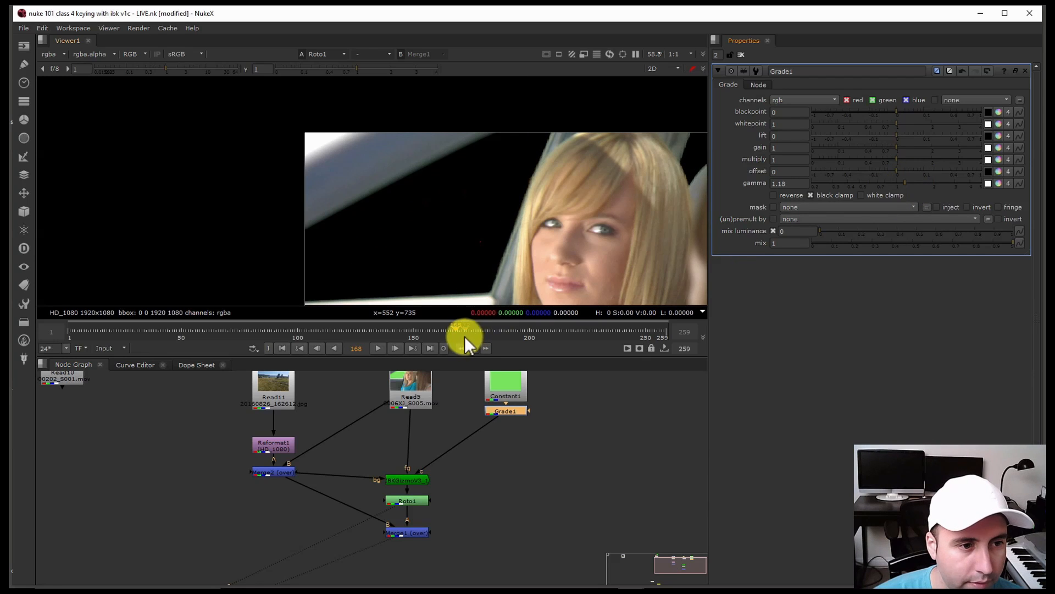
Scrub to frame 183, switch the viewer back to the final Merge, and examine the hair edge up close at frame 145.
drag(464, 336, 491, 336)
click(417, 533)
key(1)
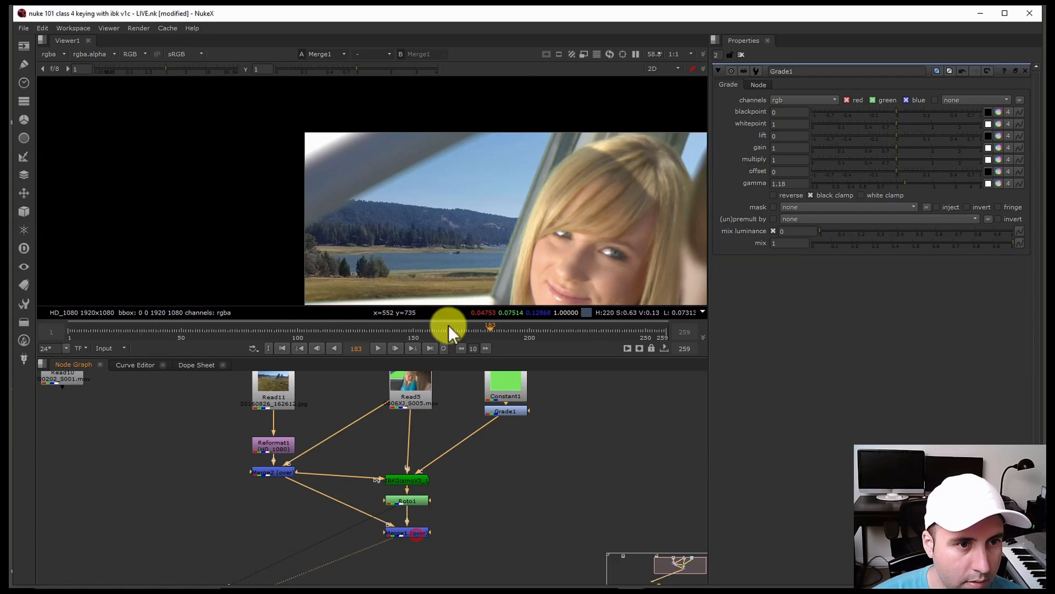
drag(452, 324, 403, 323)
scroll(446, 199, up, 3)
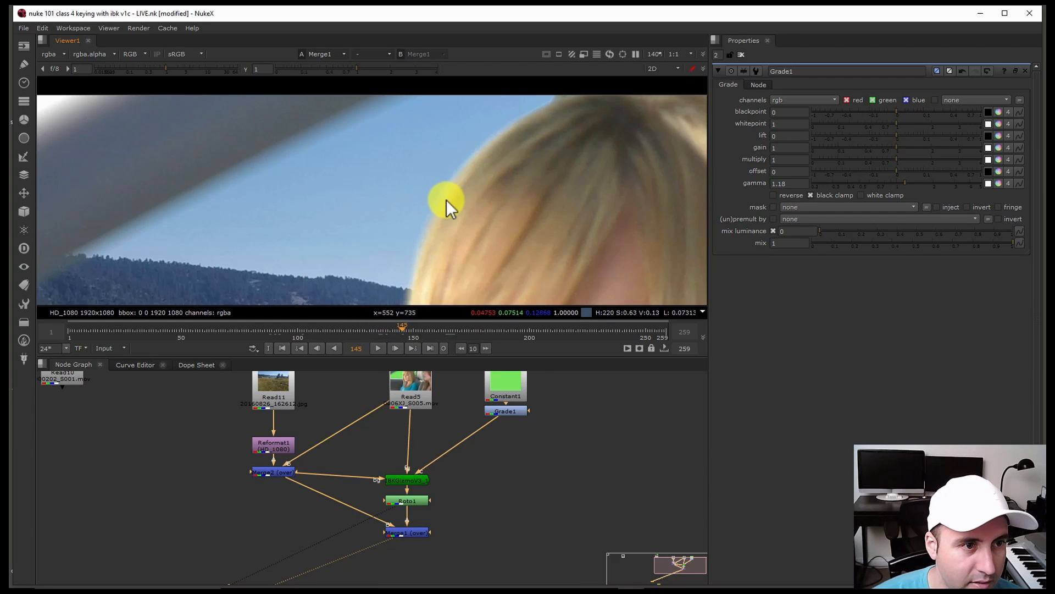
scroll(465, 203, up, 2)
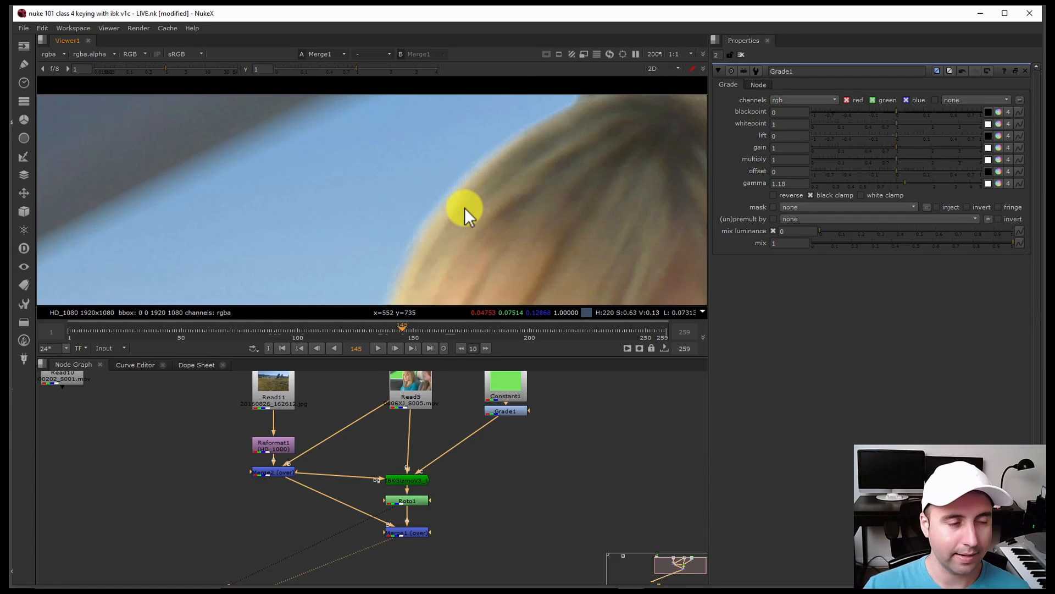
Turn on luminance match and its enable option in the IBKGizmo, and set the luminance level to 0.395.
scroll(463, 197, down, 2)
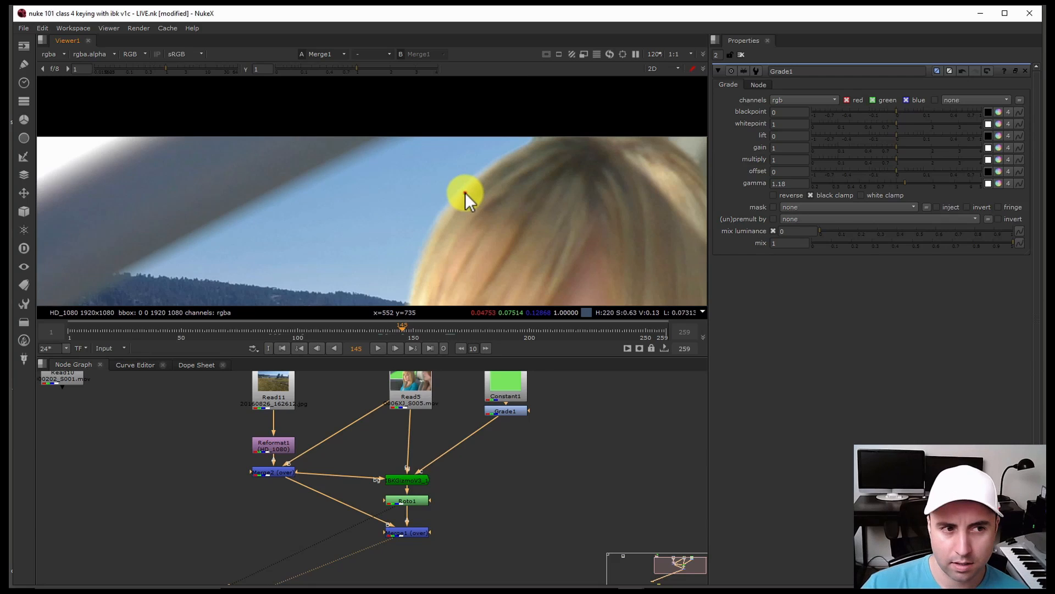
double_click(421, 486)
scroll(504, 240, down, 3)
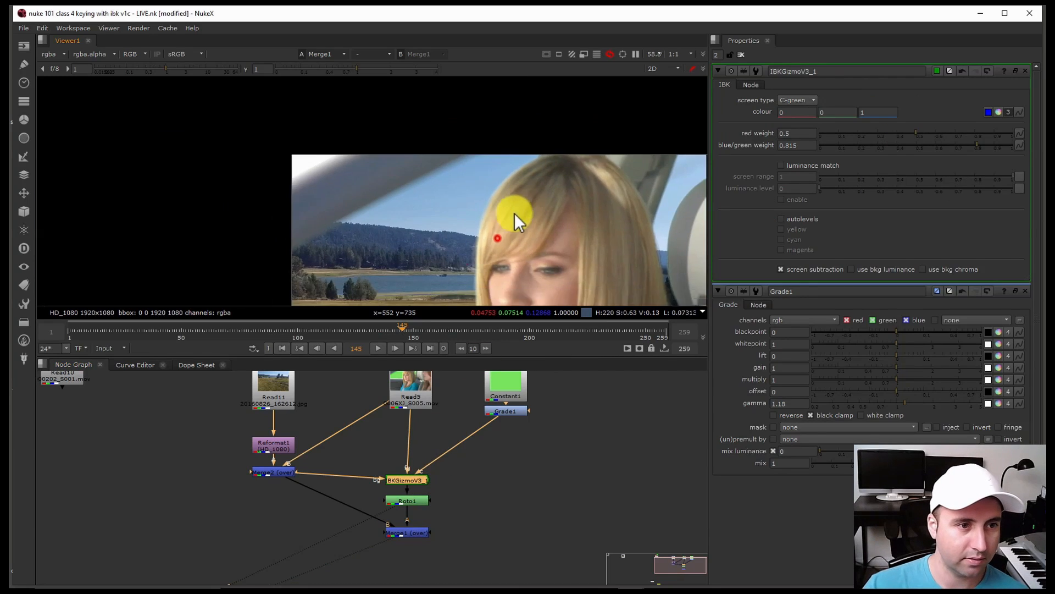
scroll(499, 208, up, 4)
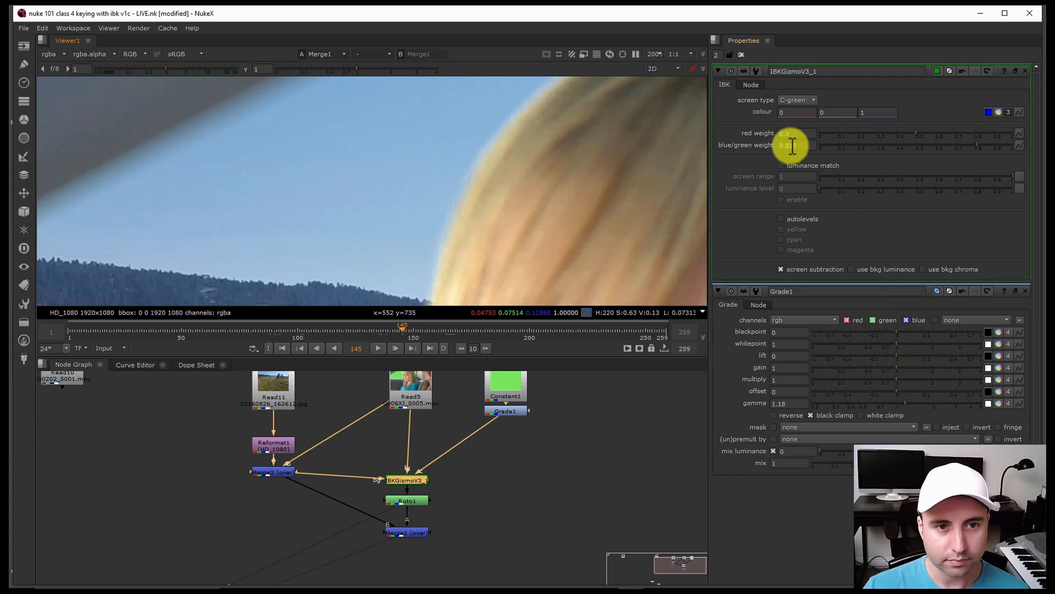
click(803, 164)
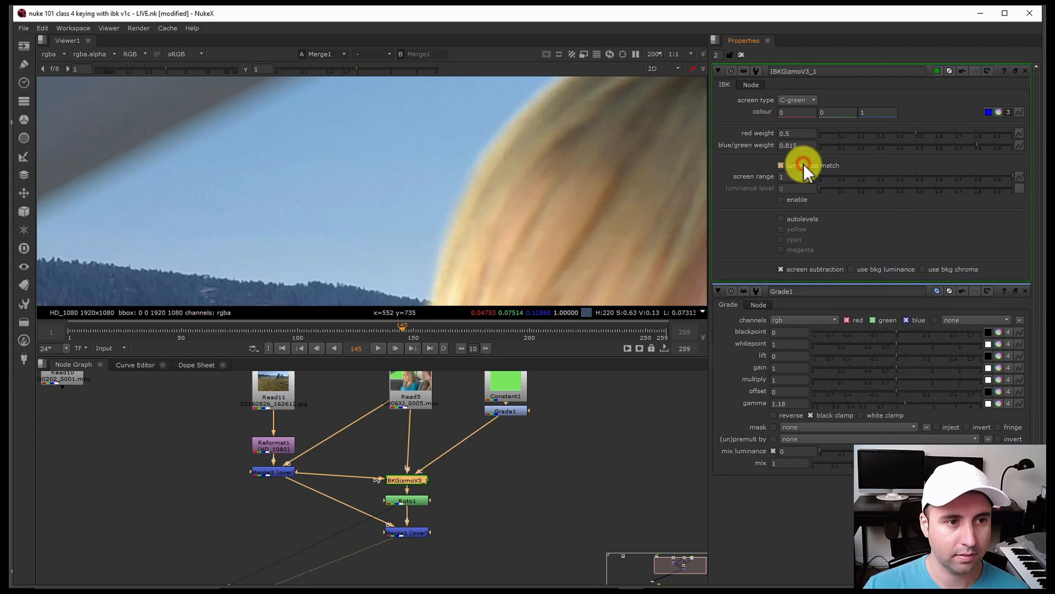
click(798, 199)
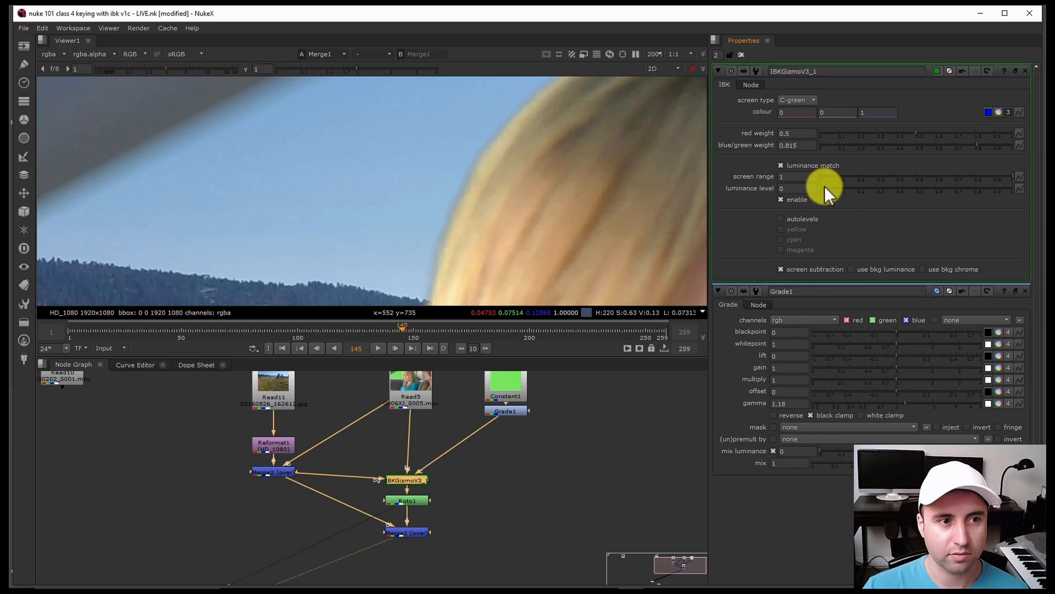
drag(824, 187, 883, 190)
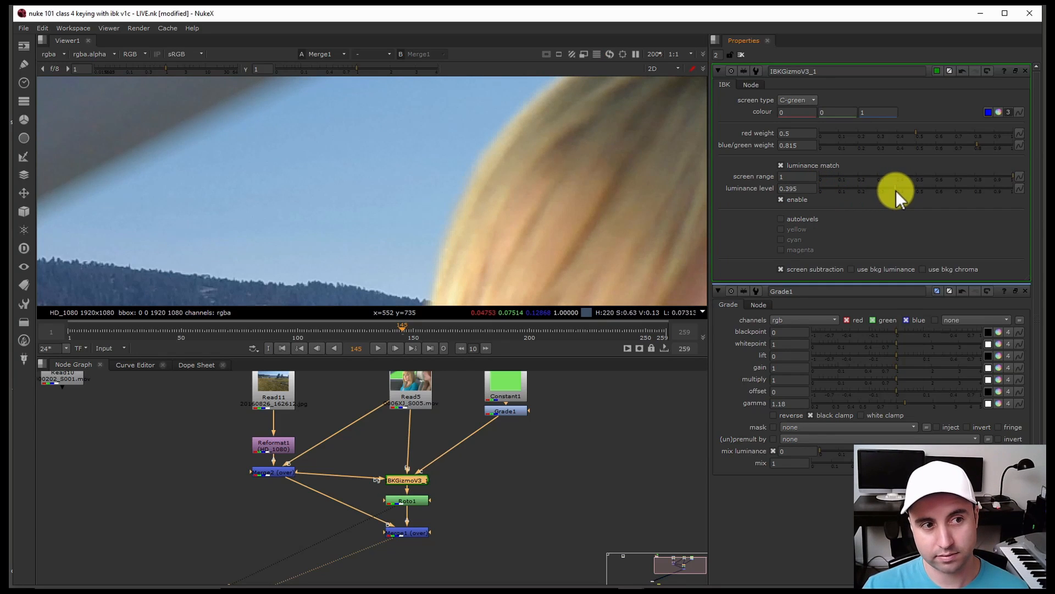
Toggle the IBKGizmo's luminance match off and on to compare its effect on the hair edge.
scroll(499, 207, down, 4)
scroll(502, 177, up, 5)
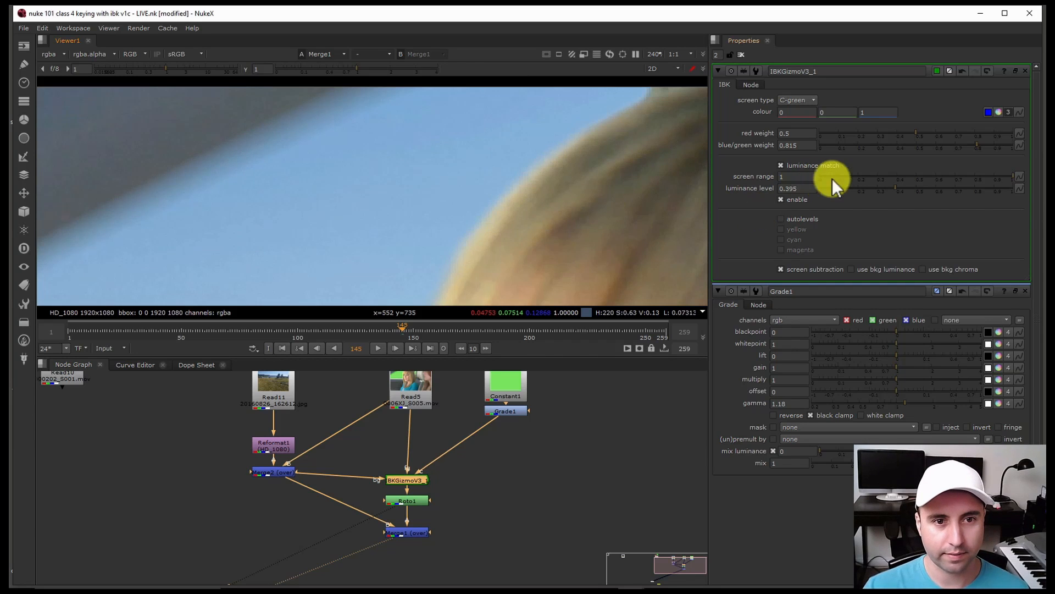
click(781, 165)
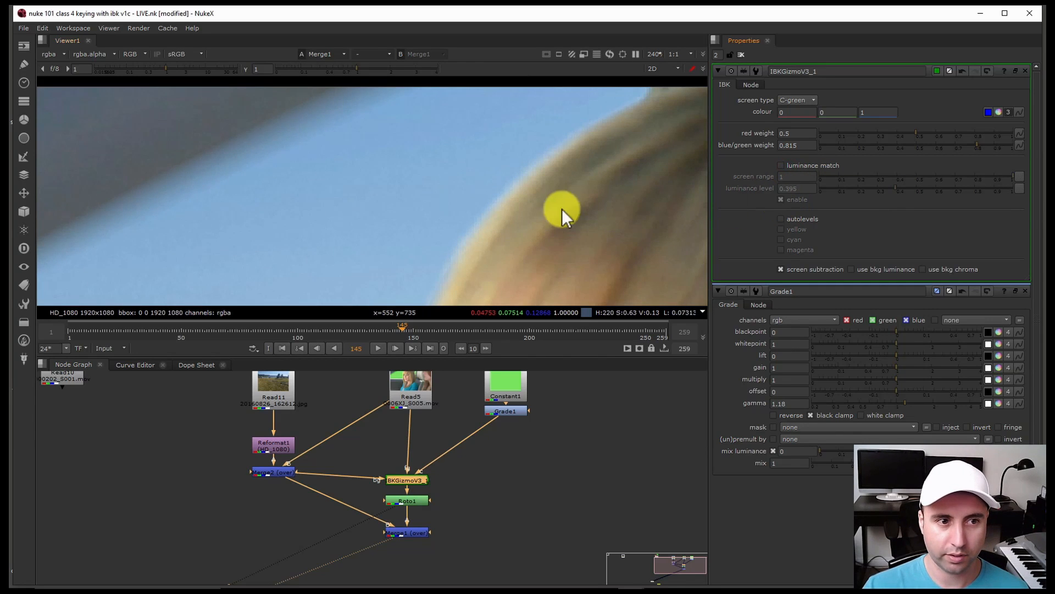
click(796, 199)
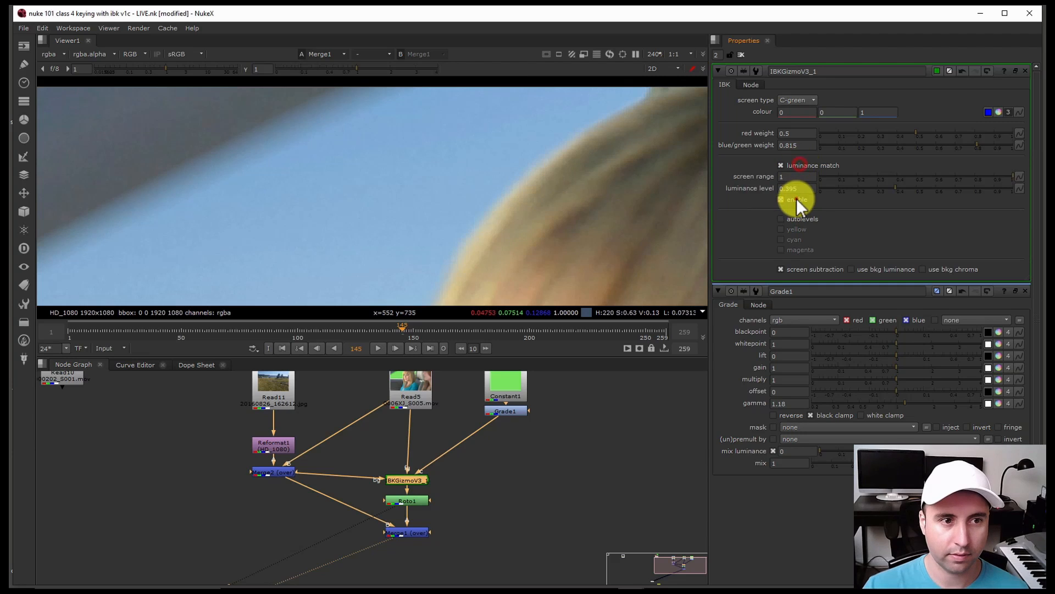
scroll(635, 206, down, 6)
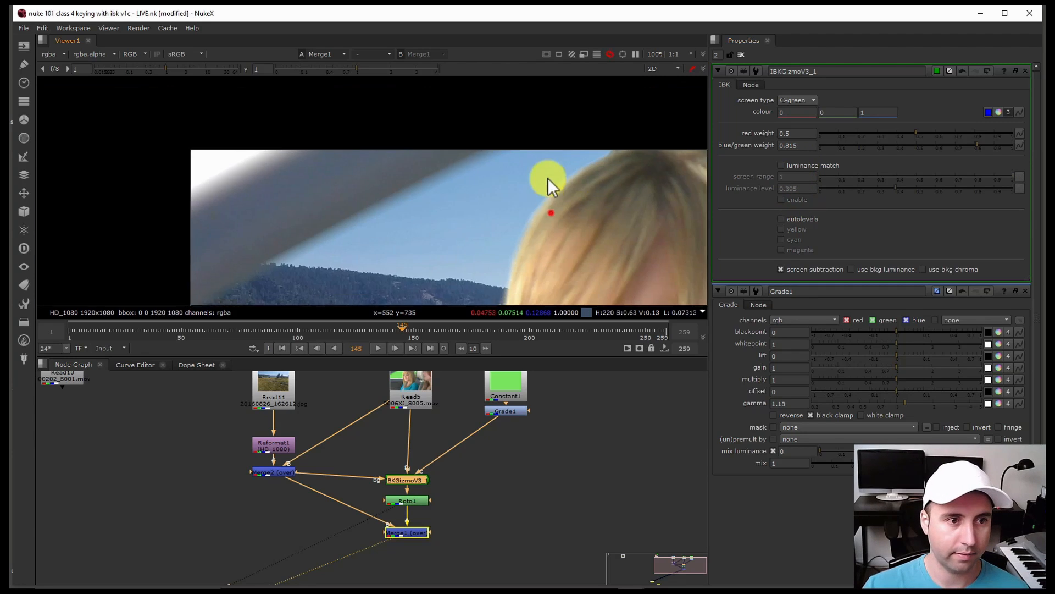
Scrub to frame 80 and on to frame 152 to examine the hair edge with luminance match off.
click(449, 329)
drag(450, 328, 252, 325)
scroll(589, 209, up, 5)
scroll(476, 177, down, 2)
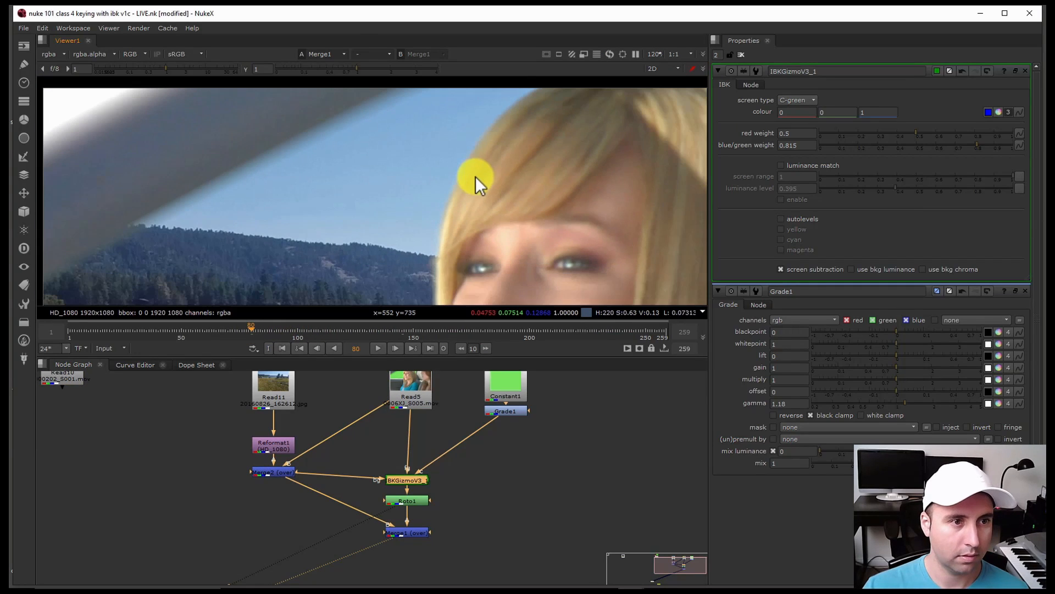
drag(412, 328, 418, 329)
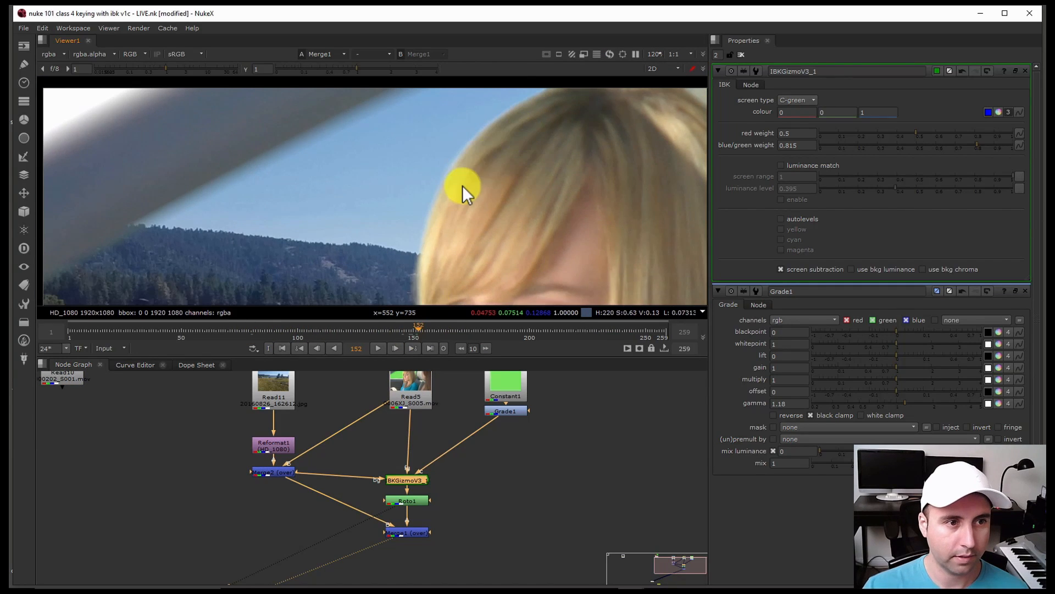
Turn the IBKGizmo's luminance match and enable option back on while viewing the hair edge closely at frame 152.
scroll(463, 182, up, 3)
scroll(462, 176, up, 3)
click(784, 166)
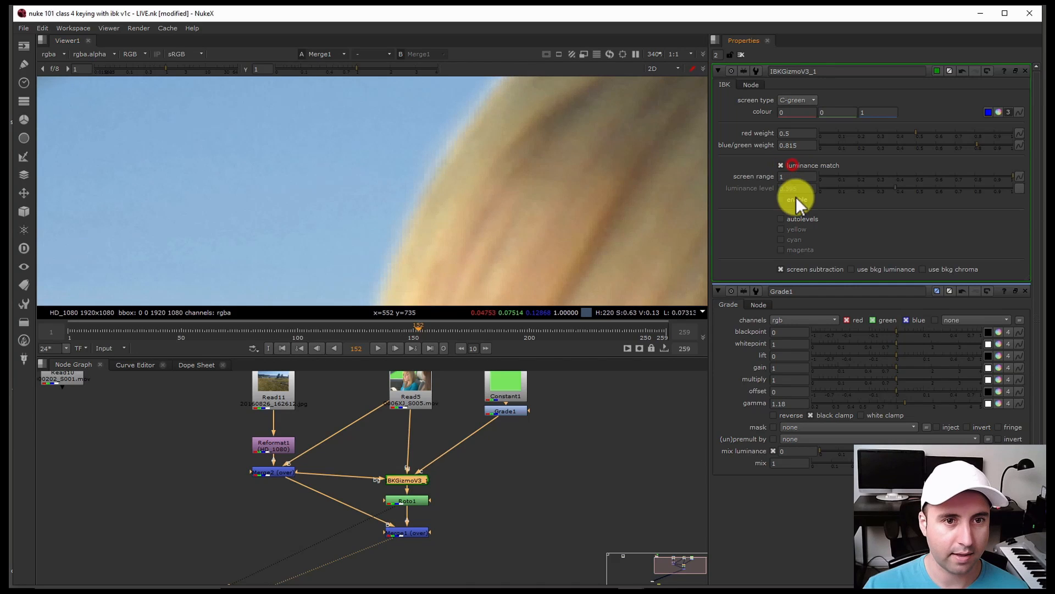
click(796, 200)
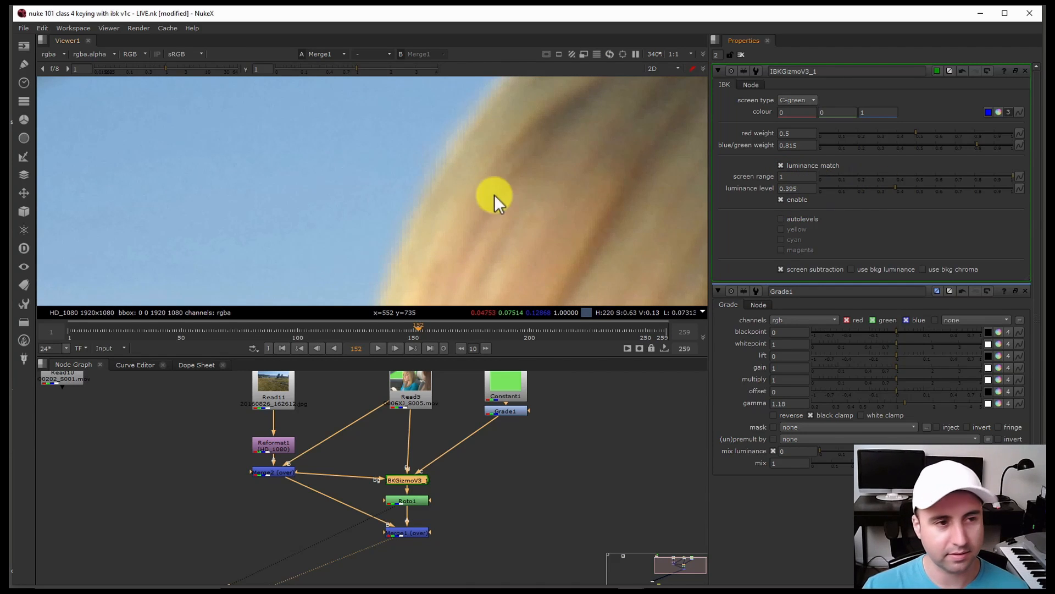
Scrub the composite to frame 138 and on to frame 206 to check the key across the whole shot.
scroll(479, 232, down, 5)
scroll(481, 184, down, 3)
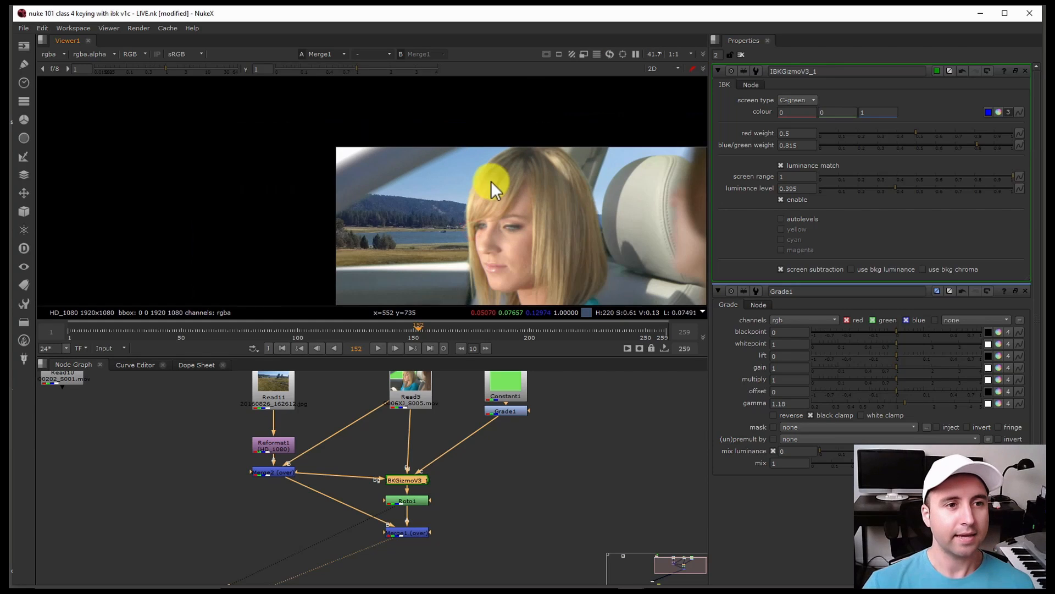
drag(421, 331, 387, 335)
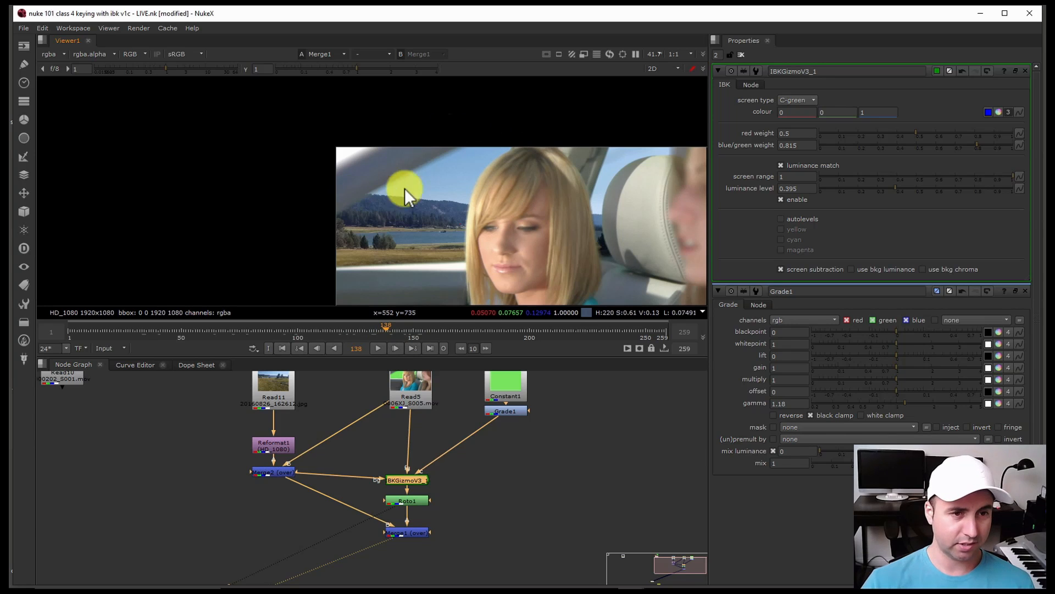
drag(467, 334, 543, 326)
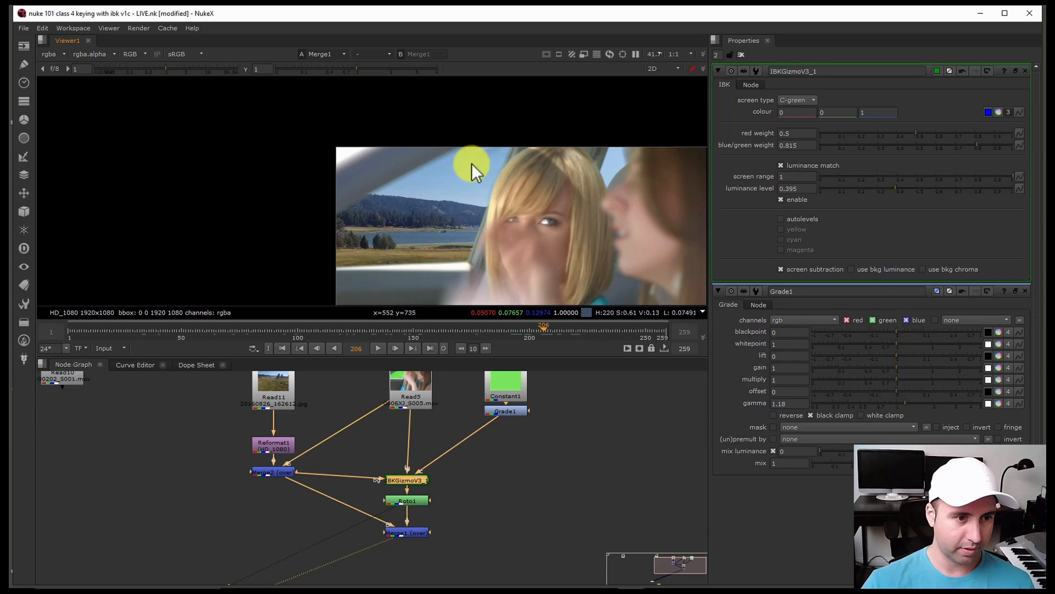
Set the Grade node's gamma to 2.1 and check the composite through to frame 239.
click(506, 409)
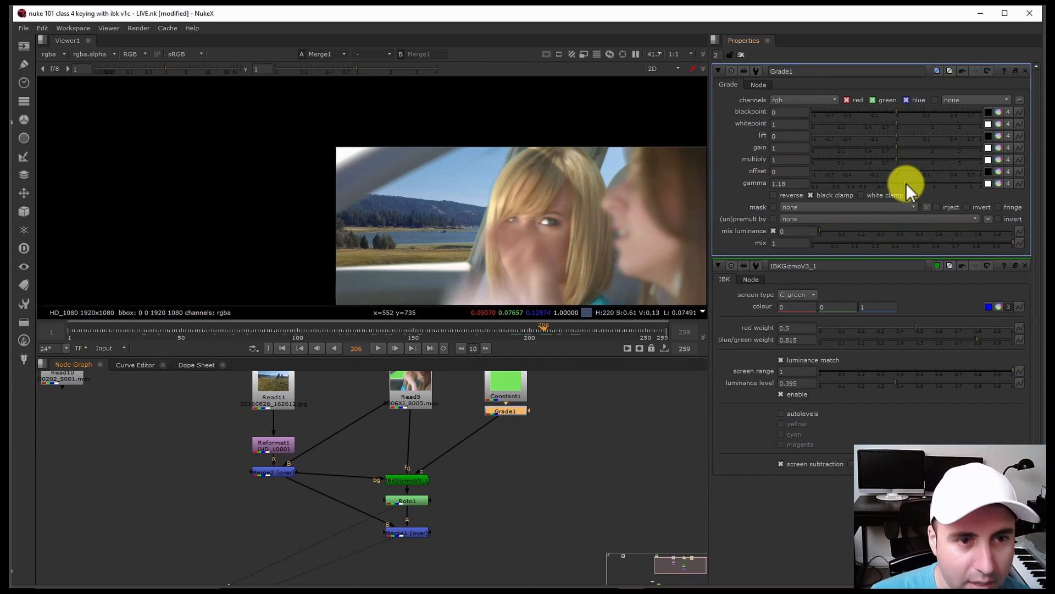
drag(906, 183, 935, 184)
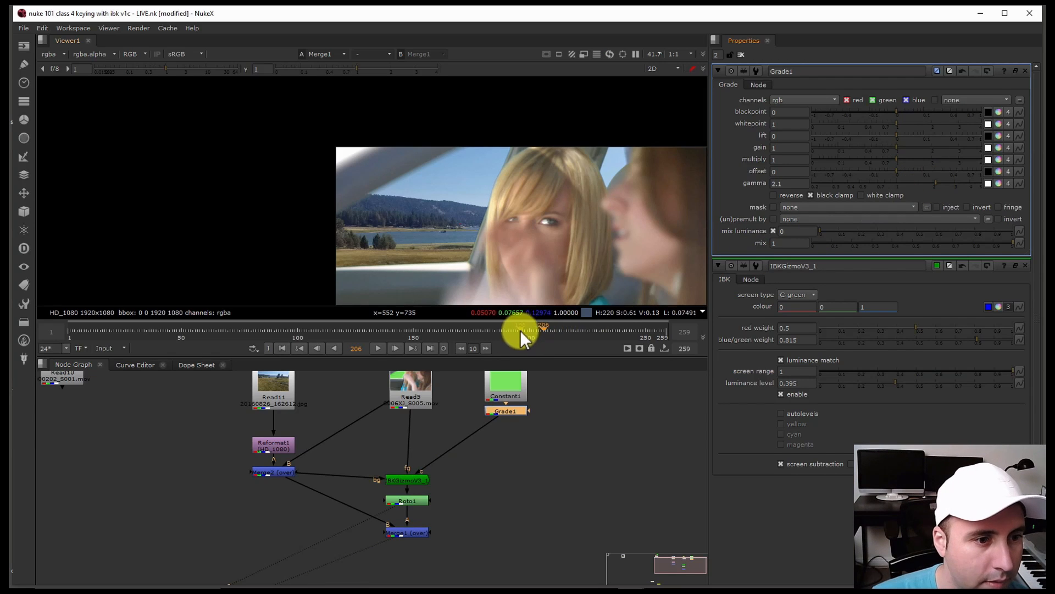
drag(520, 330, 619, 333)
click(510, 407)
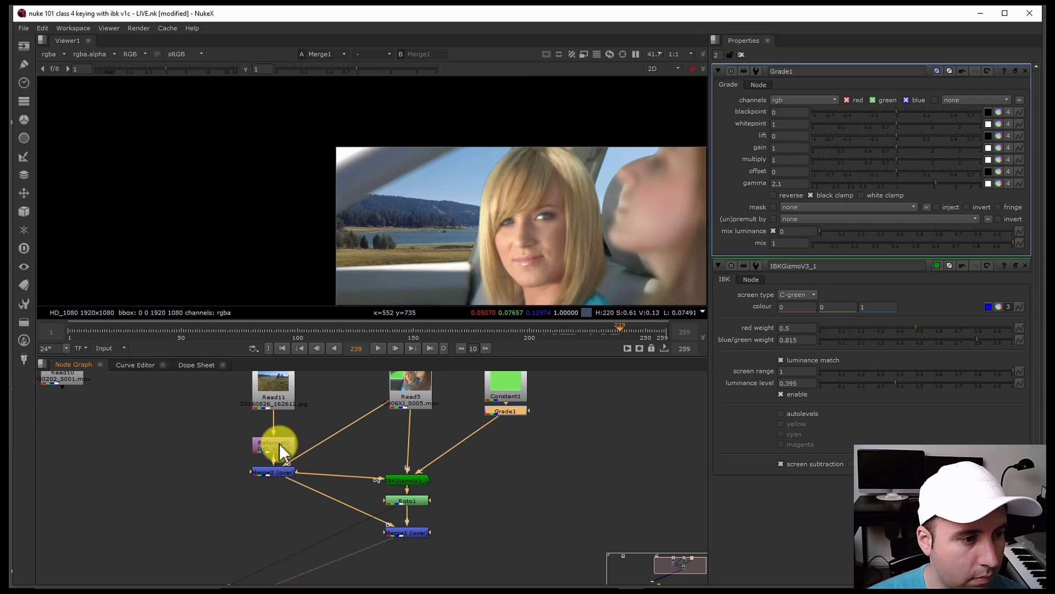
click(276, 395)
key(ctrl+v)
key(Delete)
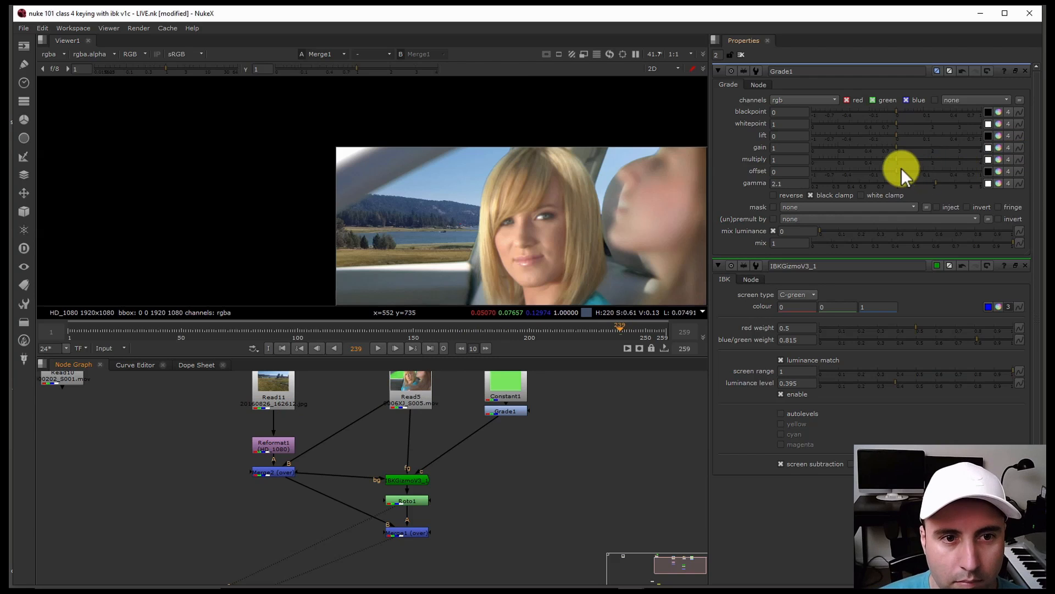
Set the Grade node's multiply to 0.36 while checking the hair edge at frame 239.
drag(893, 159, 890, 159)
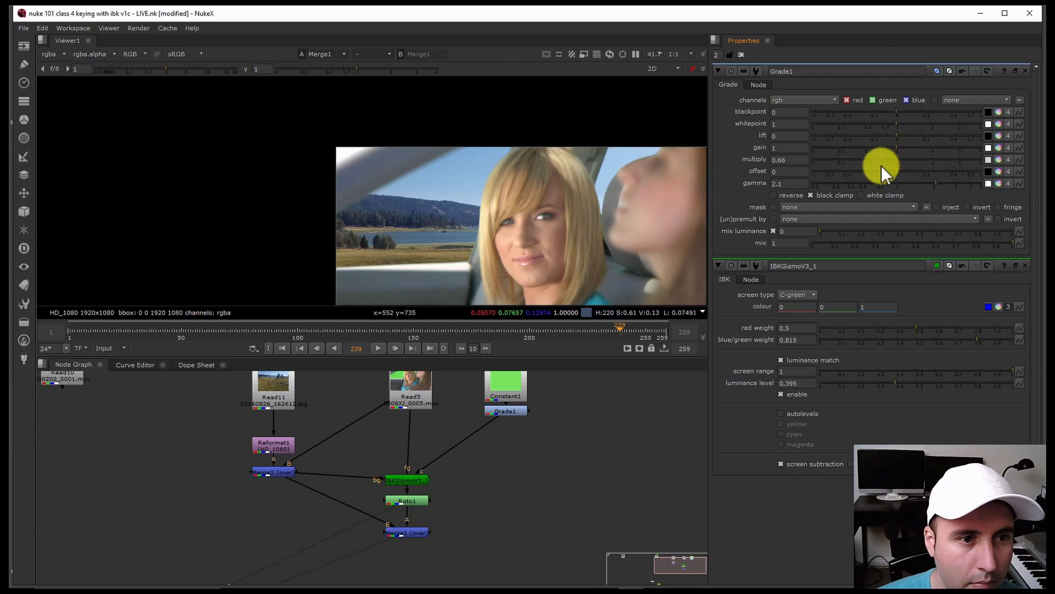
key(ctrl+z)
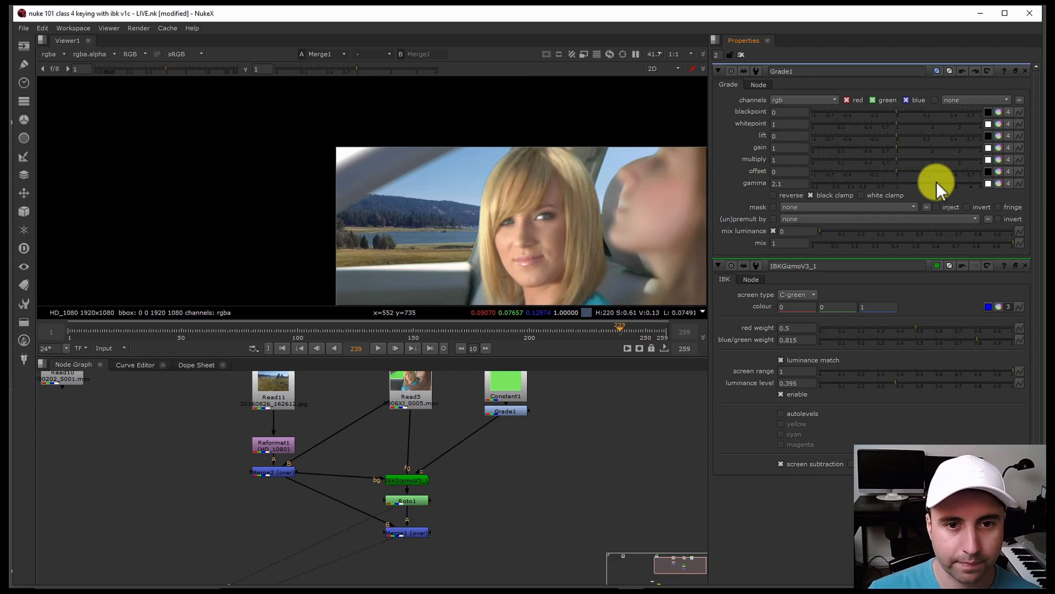
scroll(484, 157, up, 5)
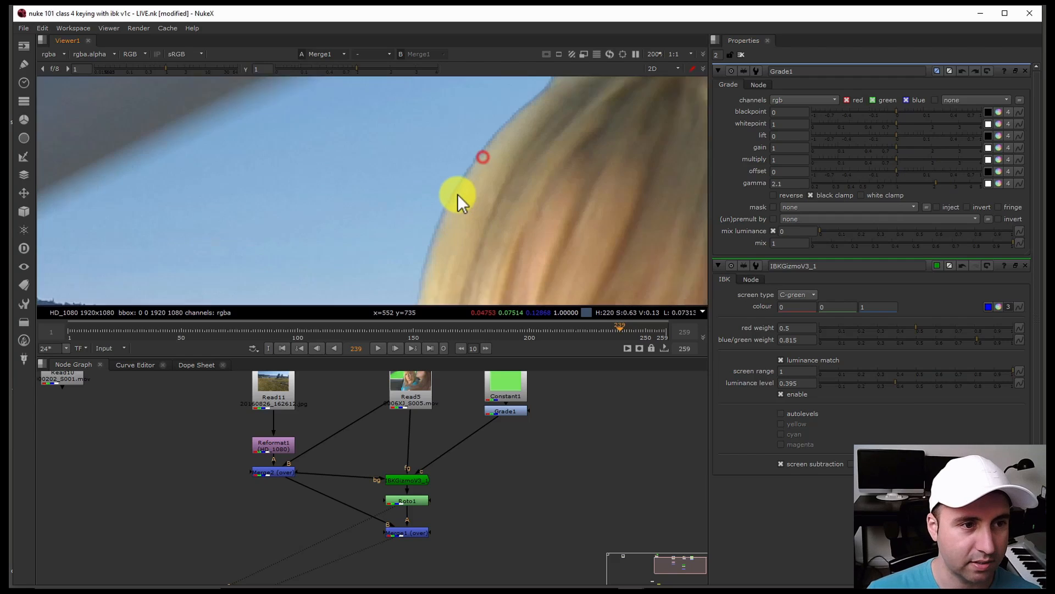
scroll(457, 193, up, 1)
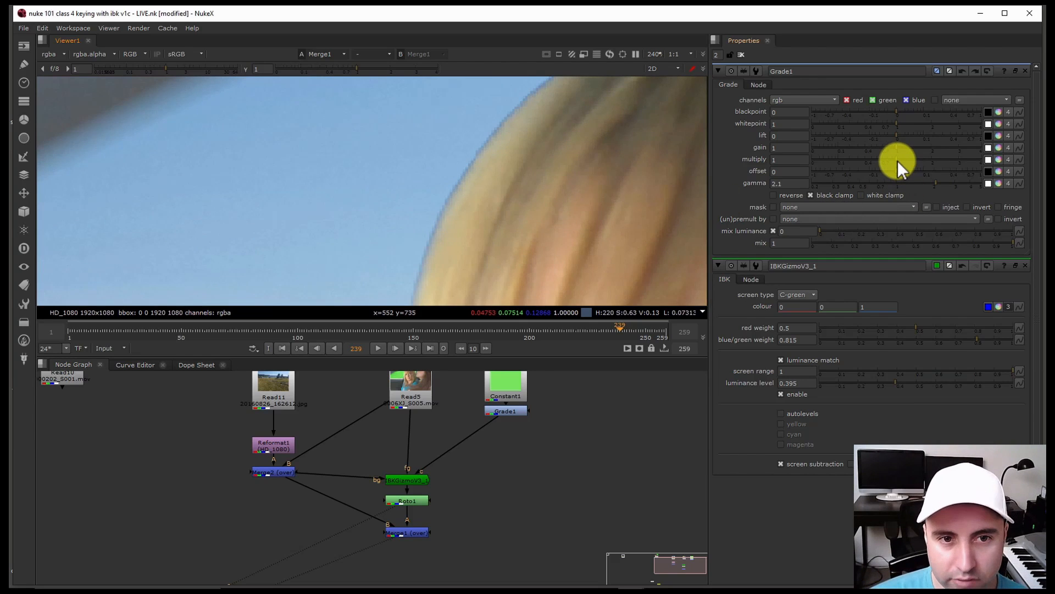
drag(896, 161, 863, 164)
scroll(437, 196, down, 9)
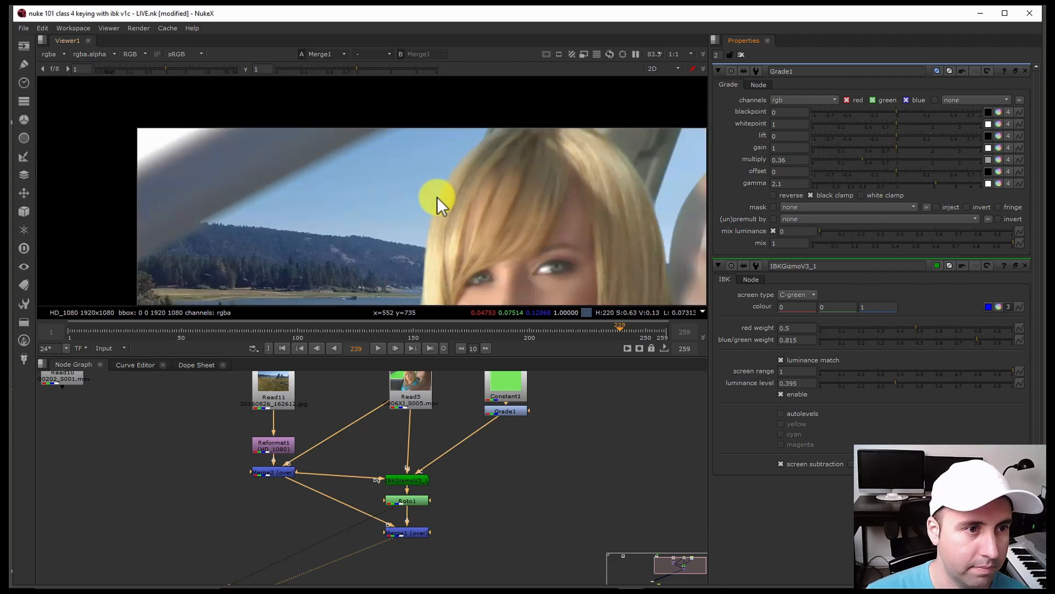
scroll(450, 184, up, 7)
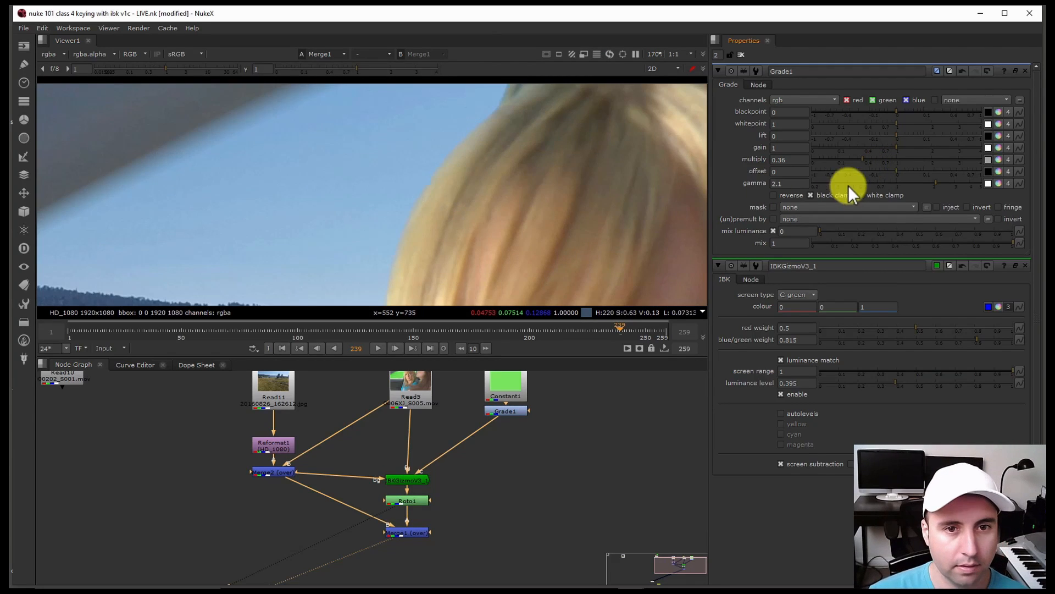
scroll(407, 226, down, 5)
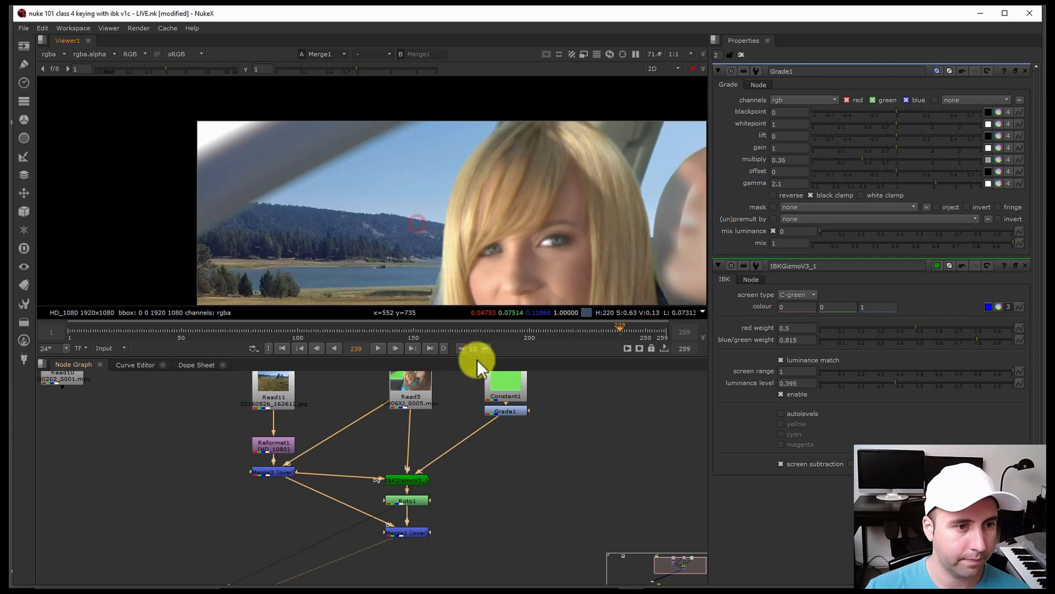
Examine the hair edge up close at frames 62 and 151 with the new Grade settings.
drag(611, 322, 210, 348)
scroll(440, 187, up, 5)
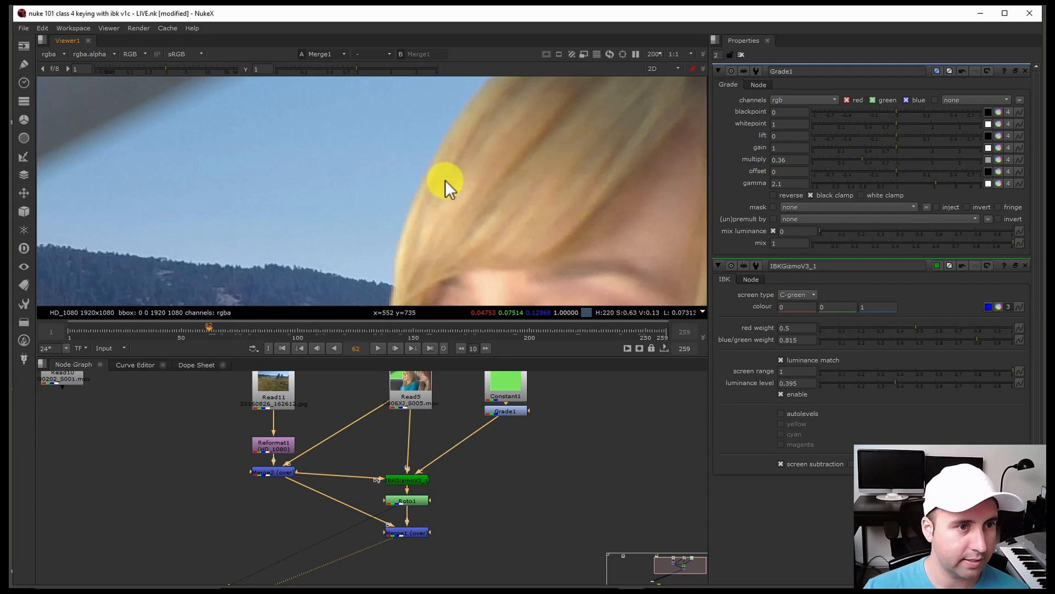
scroll(413, 212, down, 5)
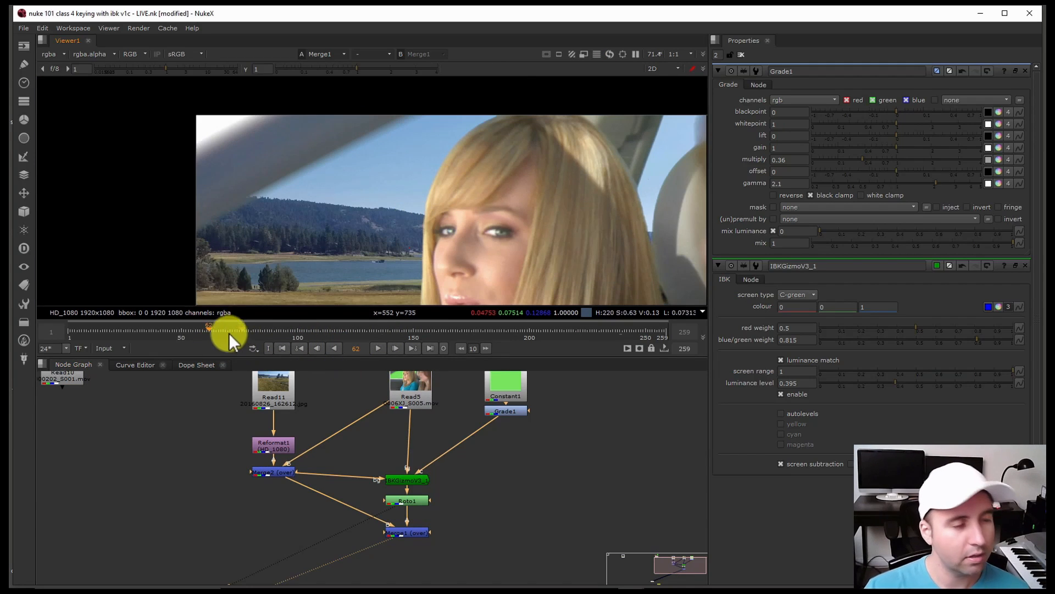
drag(229, 332, 417, 318)
scroll(437, 168, up, 5)
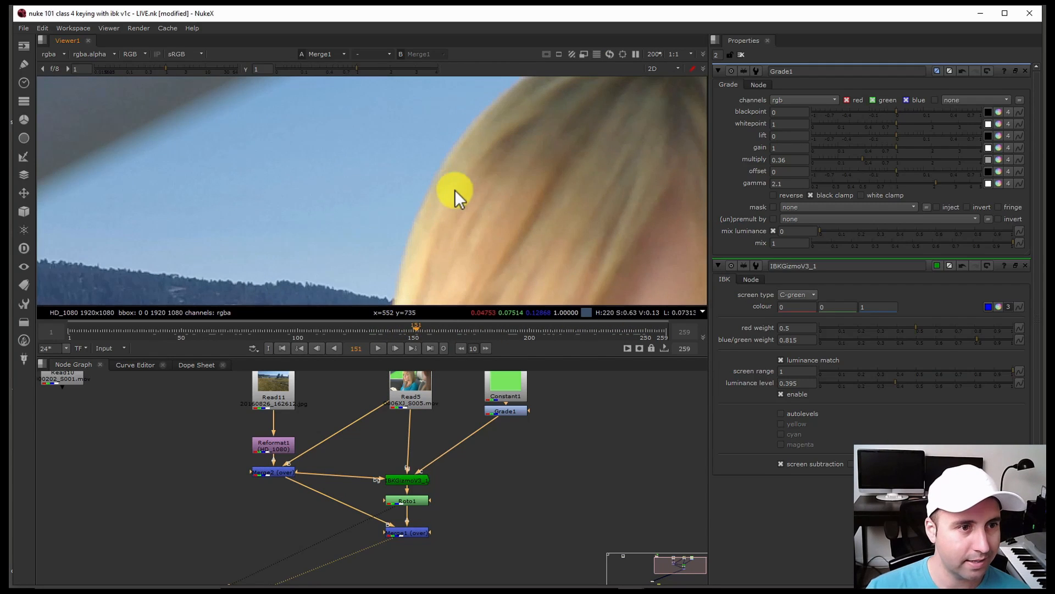
Move the final Merge node further below the Roto node to make room, and view the Roto's output.
middle_drag(418, 526, 404, 494)
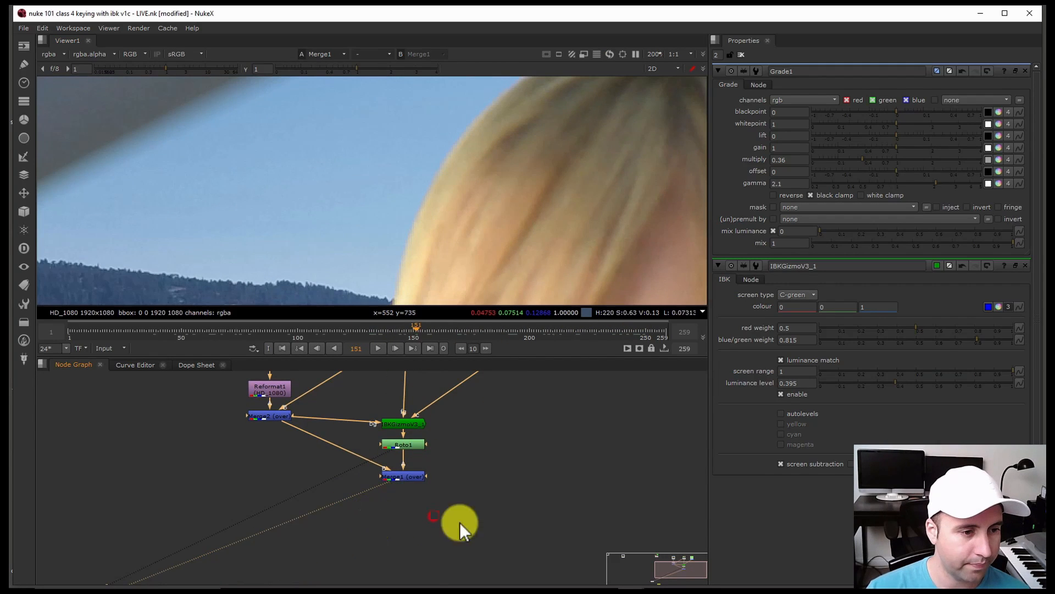
drag(401, 476, 401, 512)
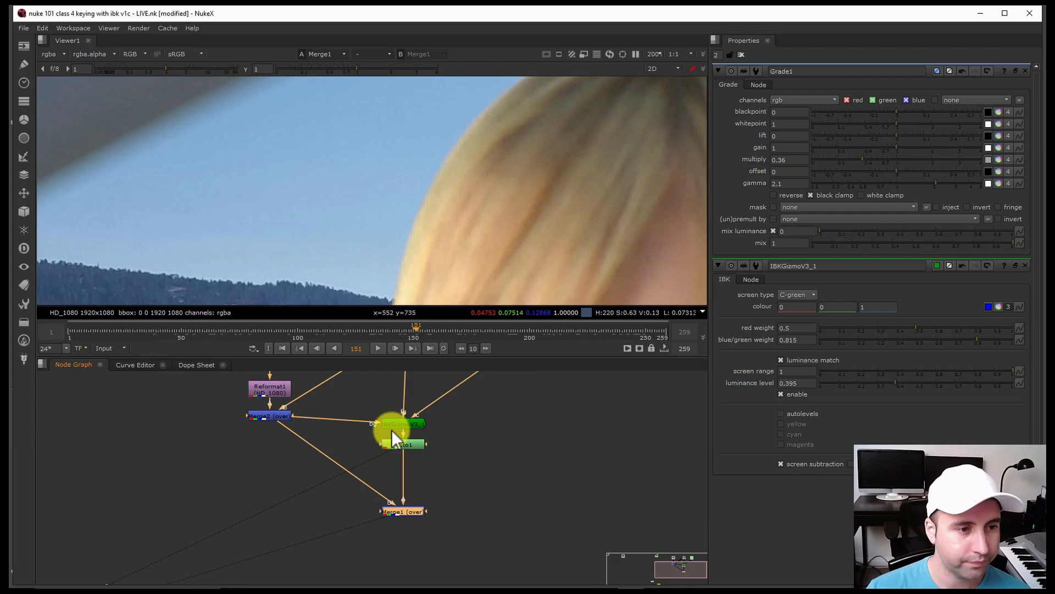
click(401, 444)
key(1)
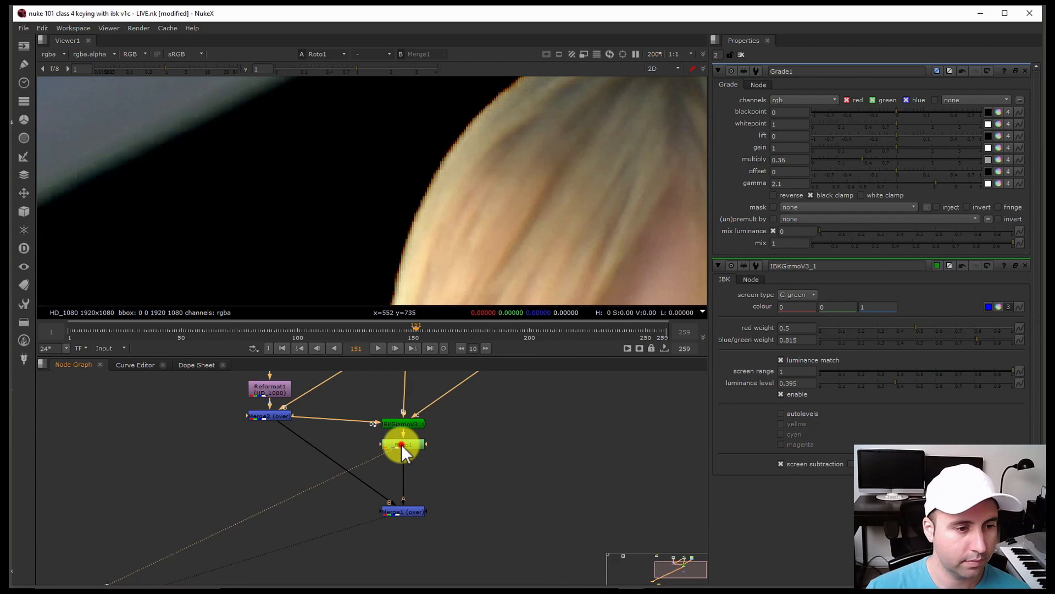
Add a LightWrap node directly after the Roto node, between it and the final Merge.
key(Tab)
text(f )
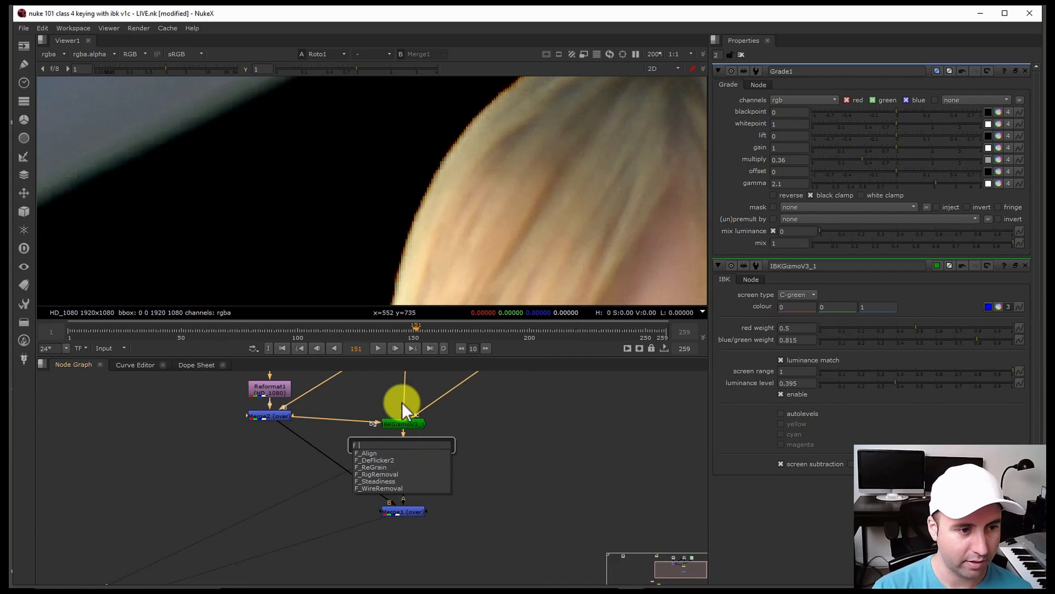
text(ero)
key(BackSpace)
key(BackSpace)
key(BackSpace)
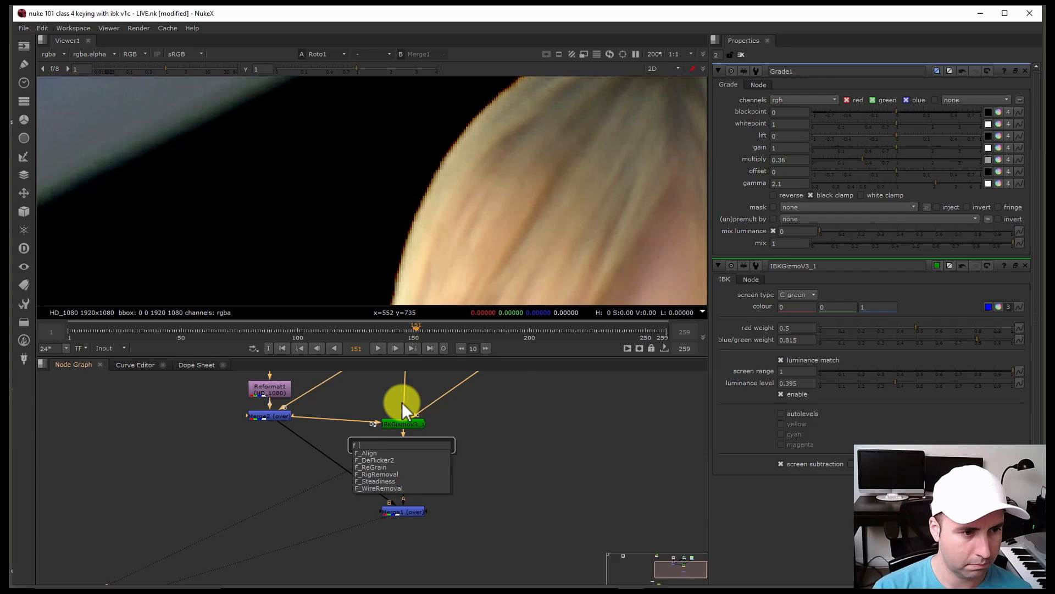
key(BackSpace)
key(BackSpace)
text(ero)
key(Return)
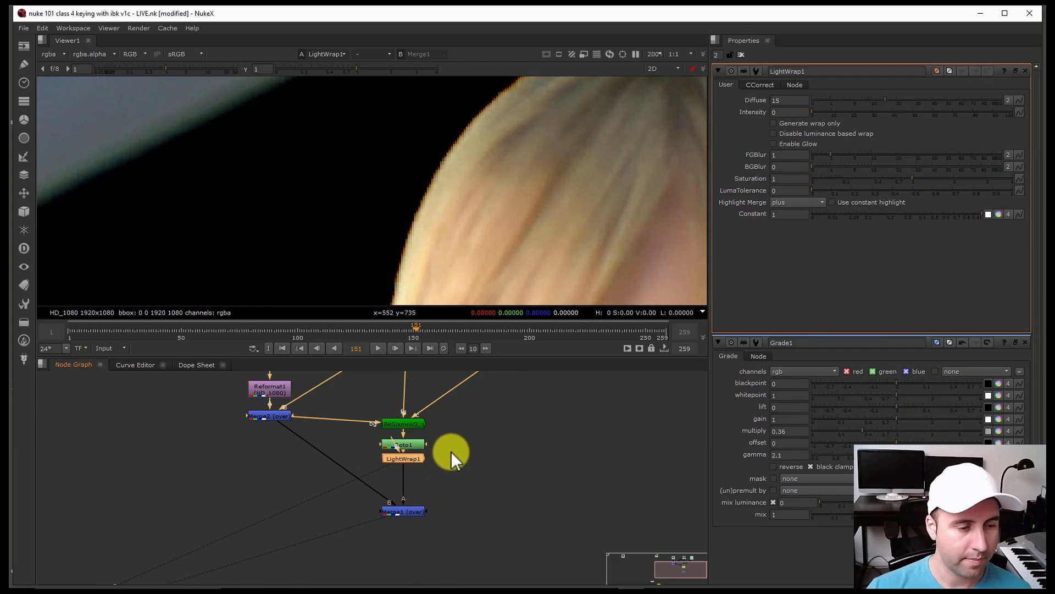
Connect the LightWrap's background input to the Reformat node and view the final Merge output.
middle_drag(455, 464, 446, 523)
scroll(446, 524, down, 2)
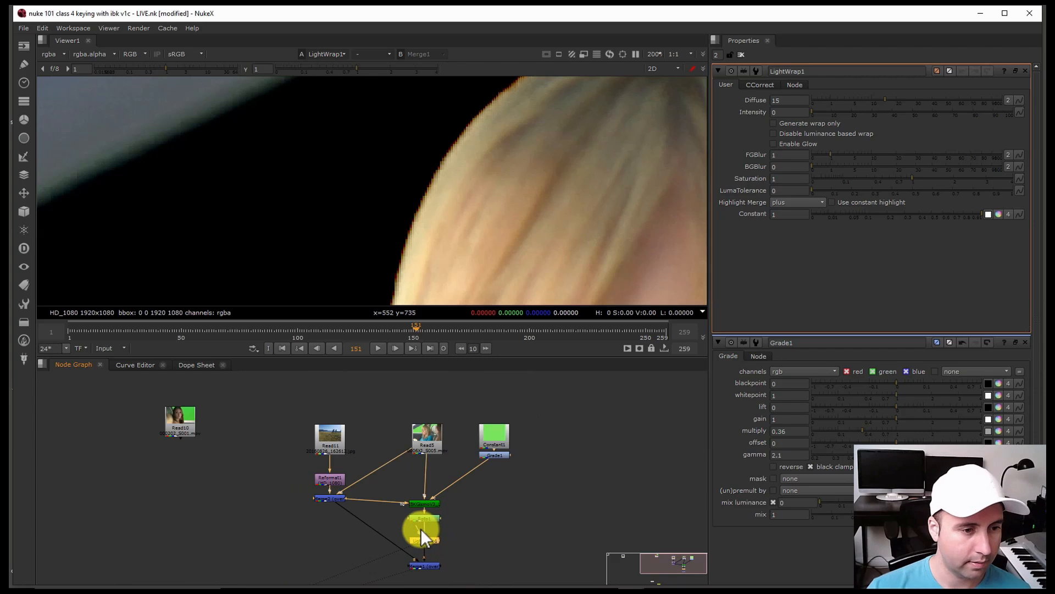
drag(419, 531, 332, 482)
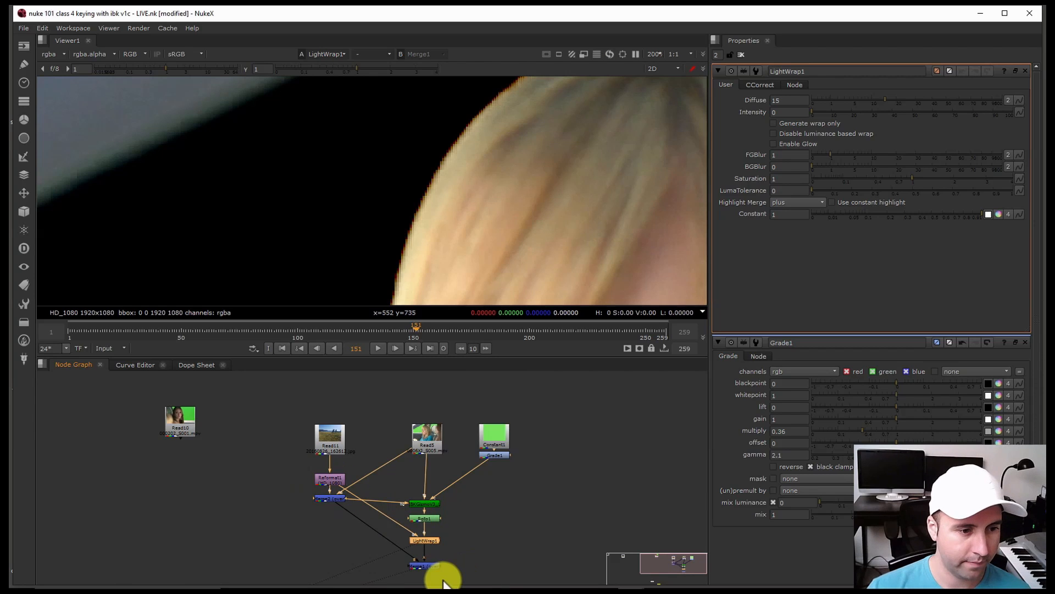
click(432, 566)
key(1)
Set the LightWrap node's intensity to 1.5 while checking the hair and headrest edges.
click(422, 531)
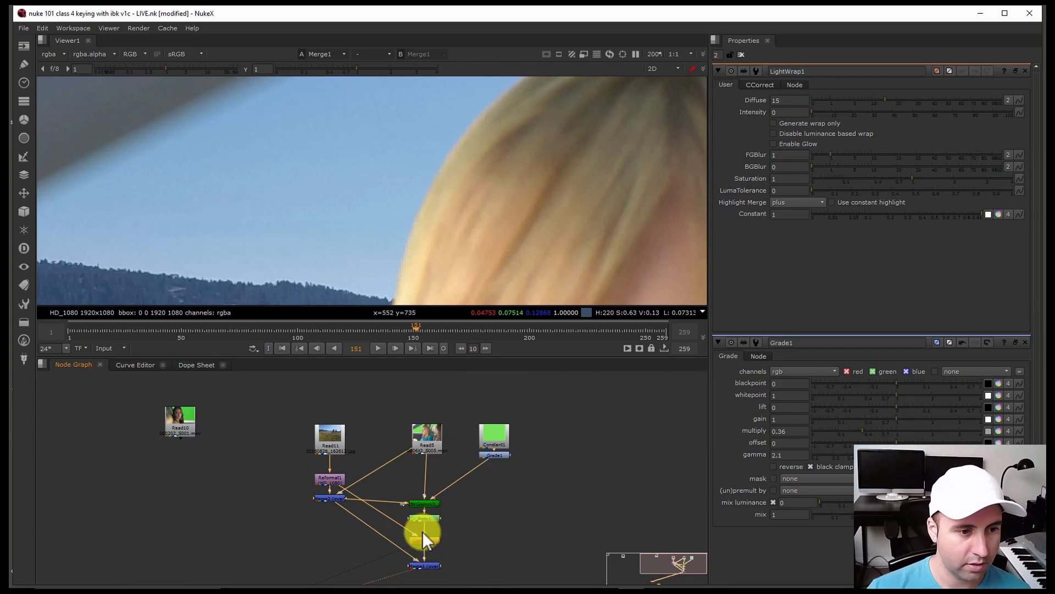
click(425, 538)
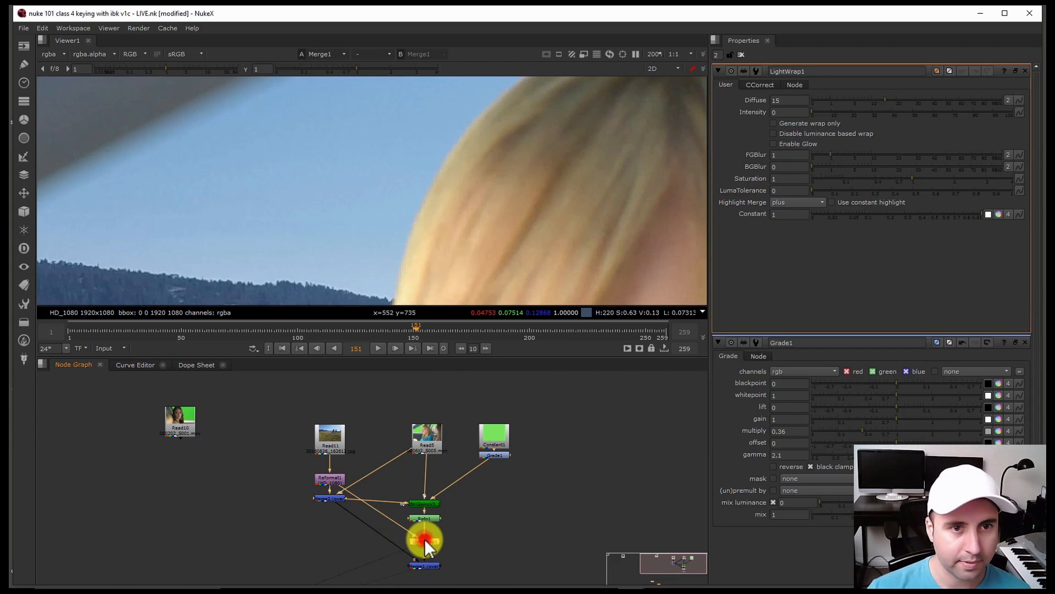
click(814, 113)
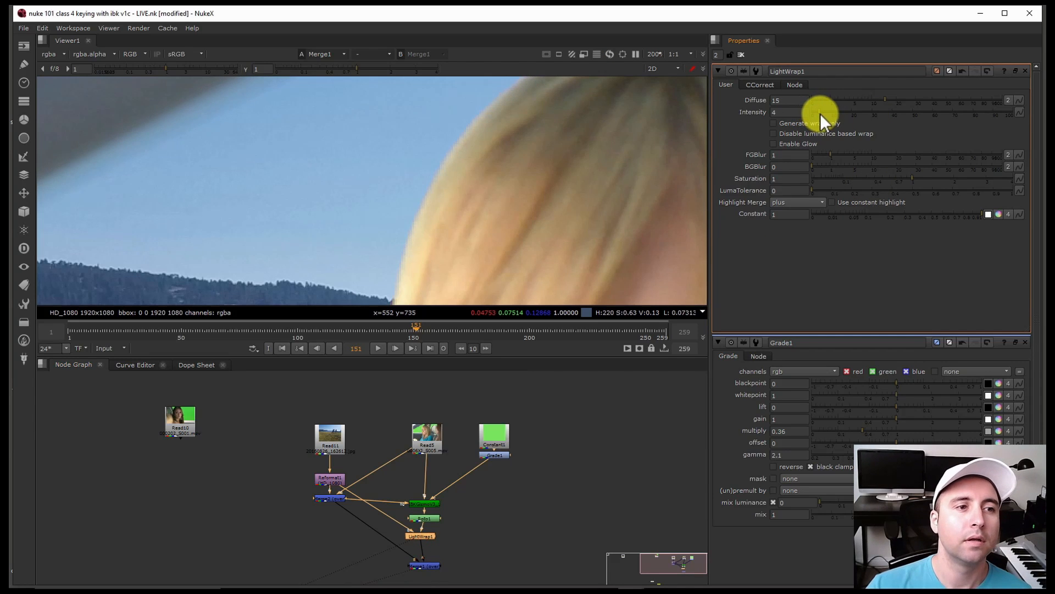
mouse_move(814, 114)
mouse_down()
mouse_move(991, 124)
mouse_move(815, 112)
mouse_move(823, 112)
mouse_up()
scroll(413, 181, down, 4)
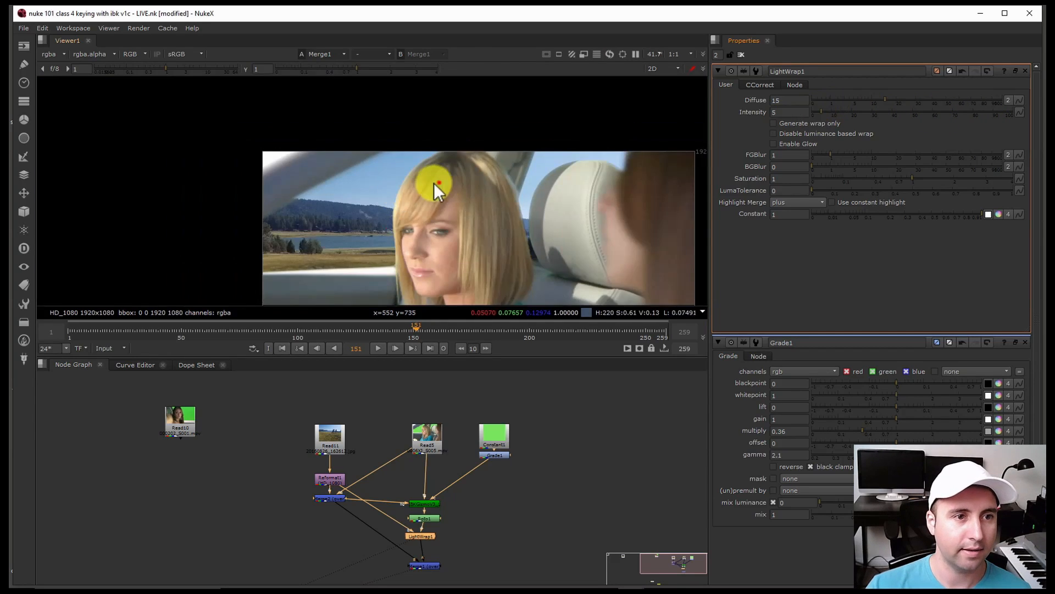
scroll(476, 183, up, 3)
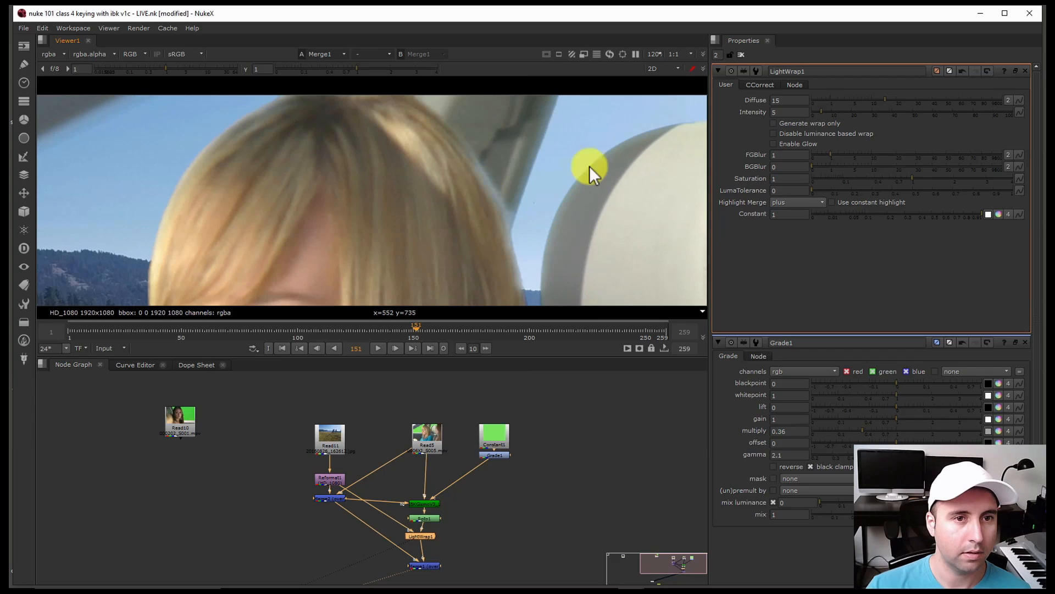
mouse_move(821, 111)
mouse_down()
mouse_move(804, 120)
mouse_move(814, 125)
mouse_up()
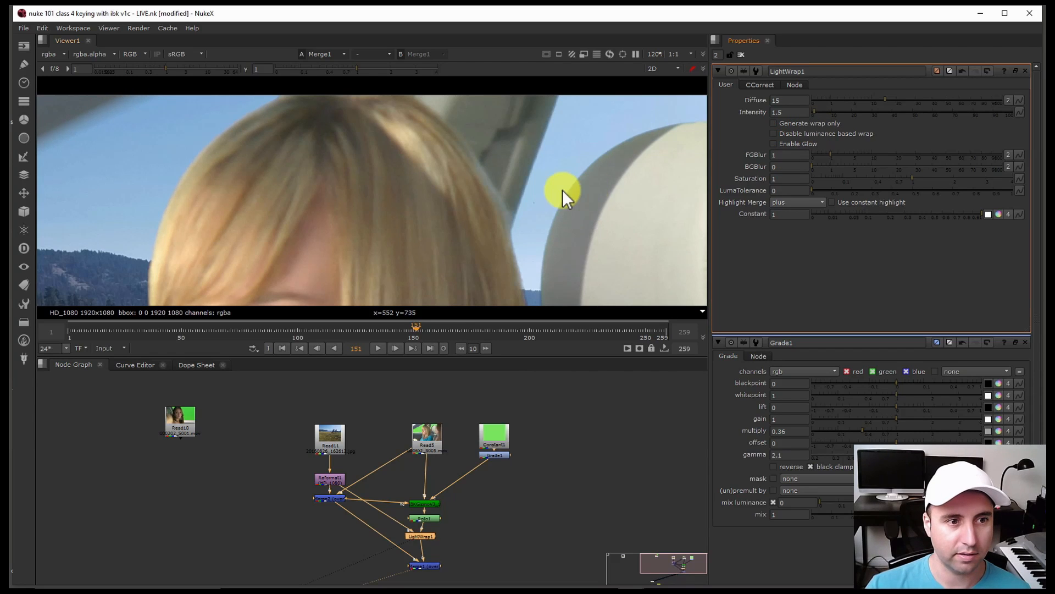
Toggle the LightWrap off and on to compare the edges, and play the composite from frame 151 to 241.
key(d)
key(d)
key(d)
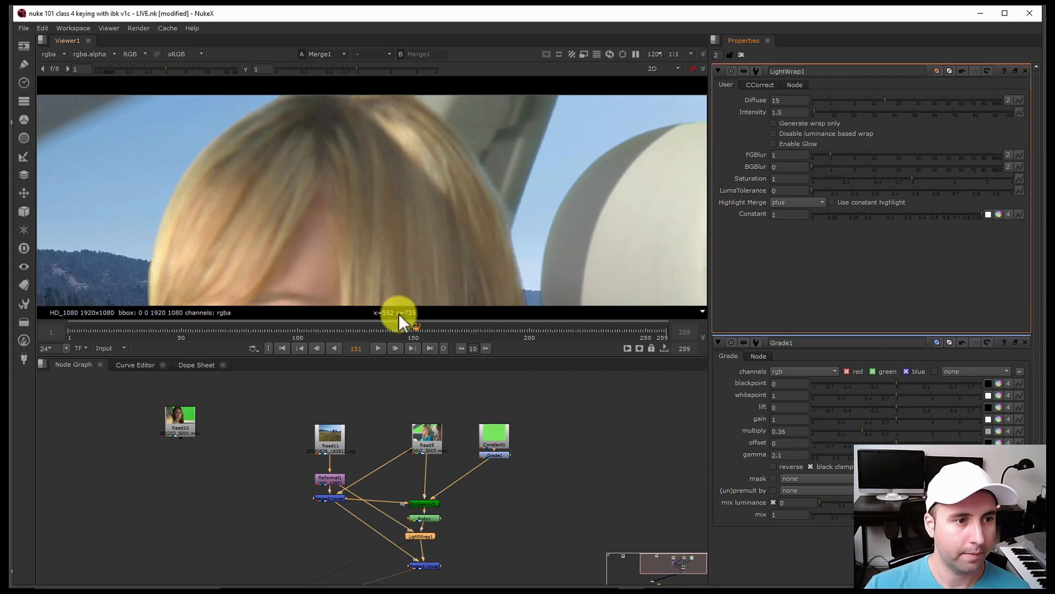
click(378, 348)
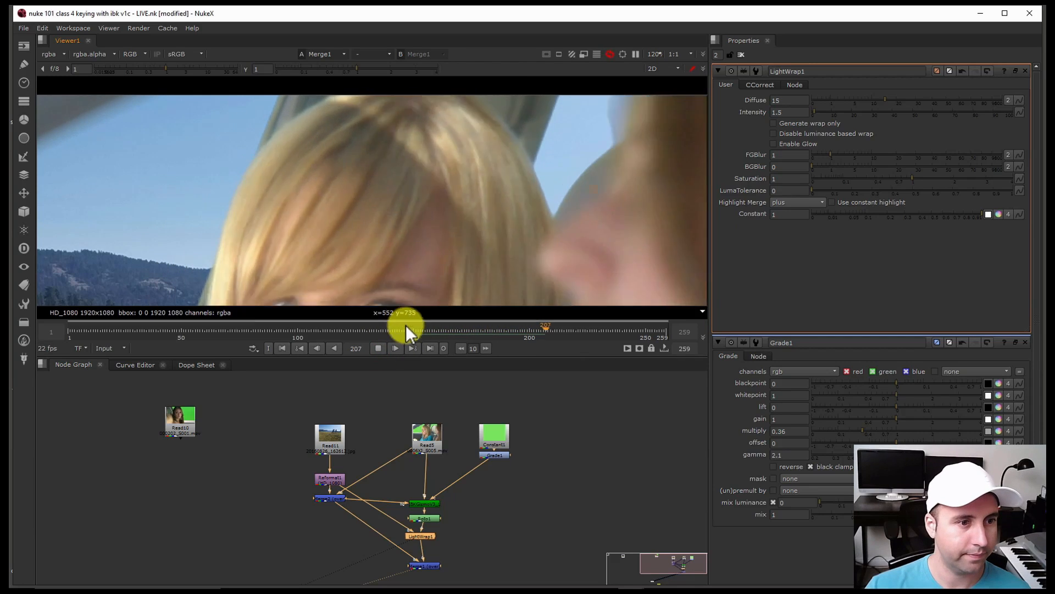
click(380, 348)
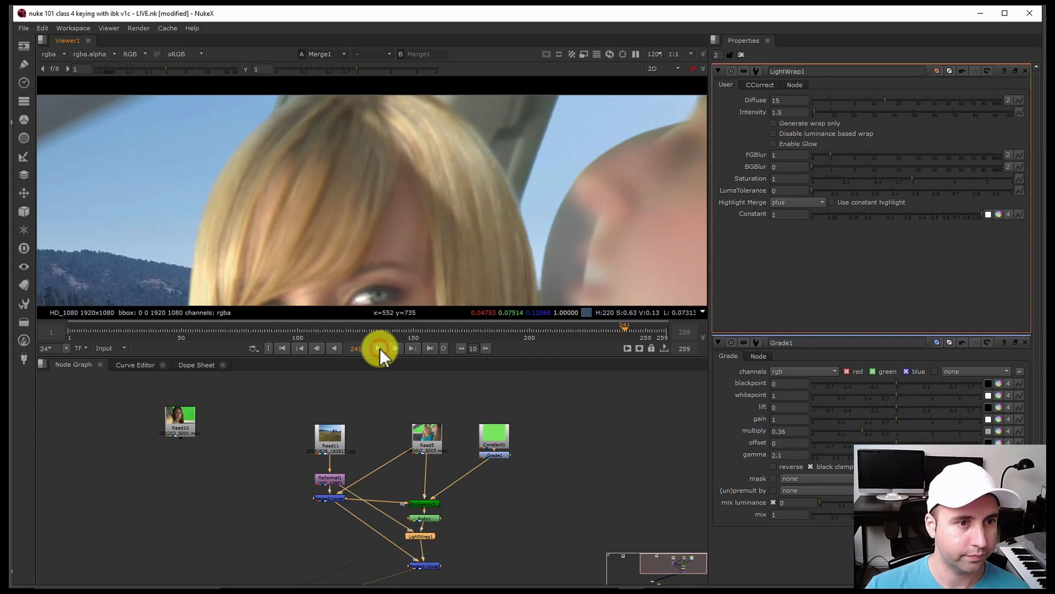
Examine the hair, window frame and landscape in the composite at frames 241, 142 and 40.
scroll(456, 210, down, 5)
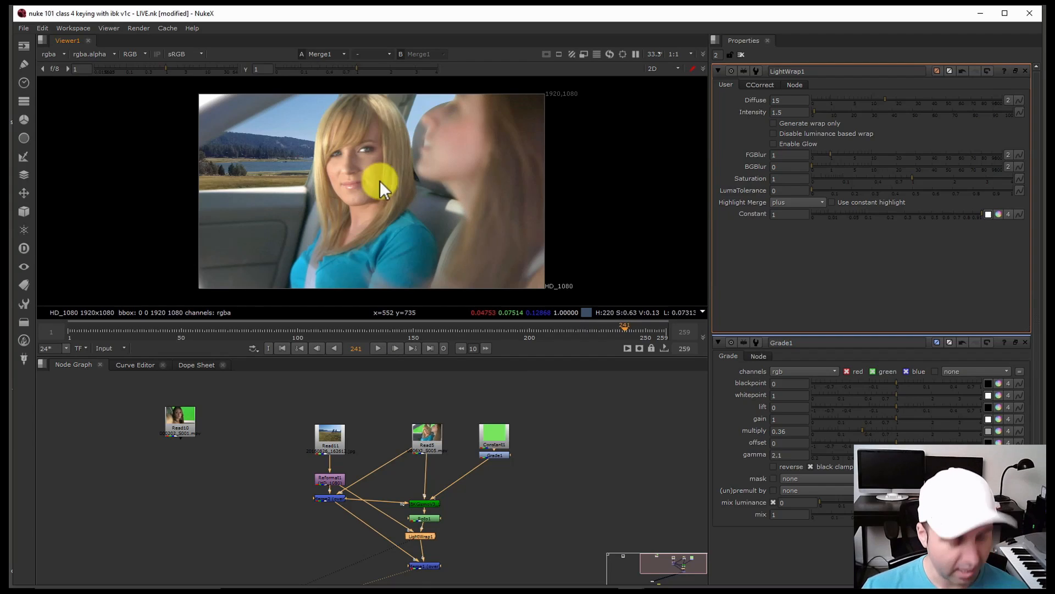
scroll(374, 162, up, 1)
scroll(372, 156, up, 5)
middle_drag(372, 156, 388, 247)
middle_drag(434, 157, 513, 183)
scroll(381, 220, down, 2)
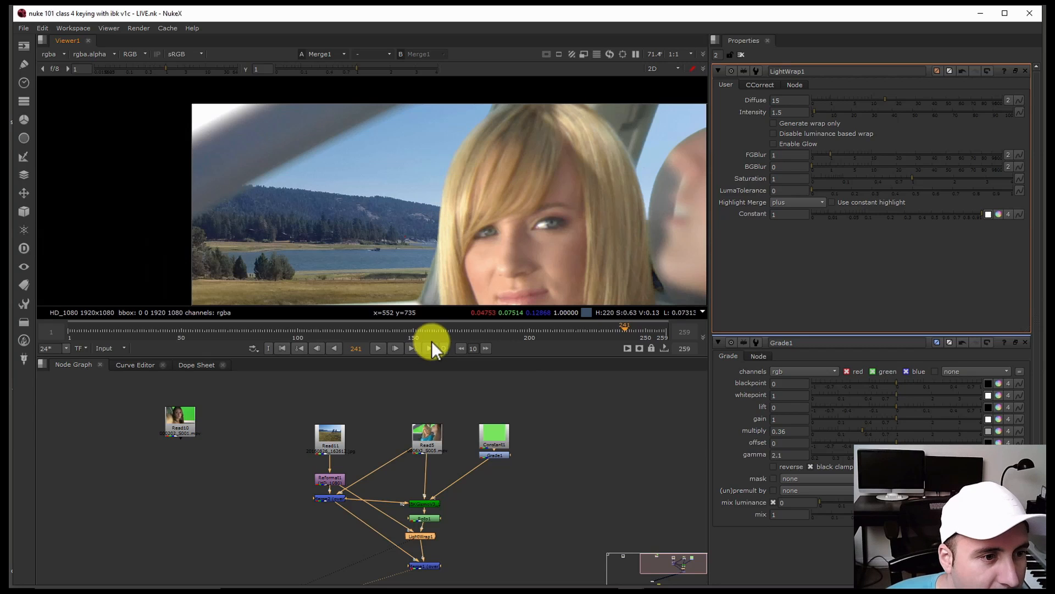
drag(437, 330, 395, 334)
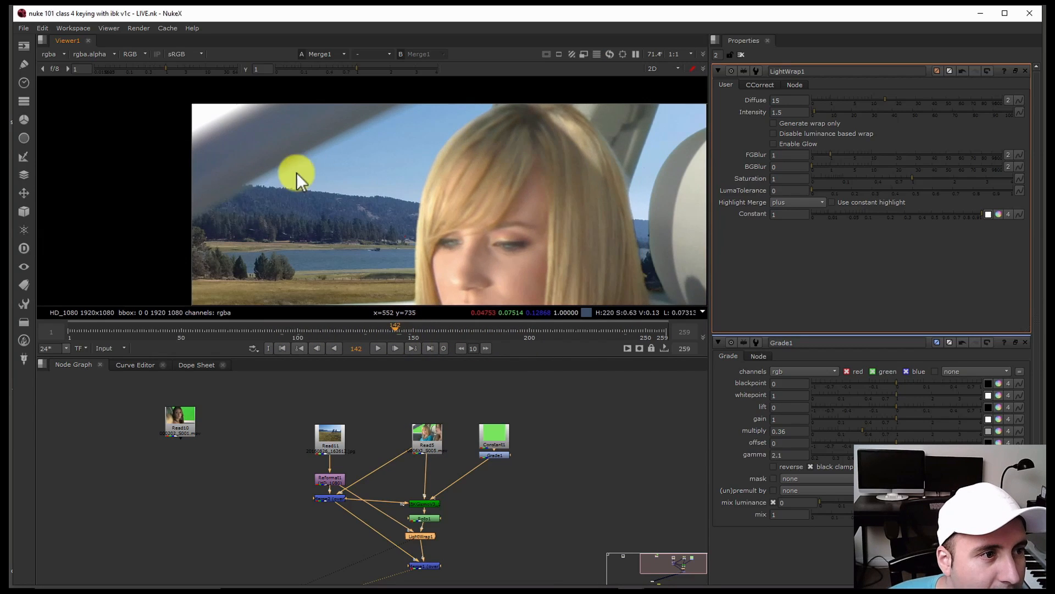
scroll(259, 200, down, 3)
middle_drag(260, 200, 374, 190)
scroll(309, 174, up, 3)
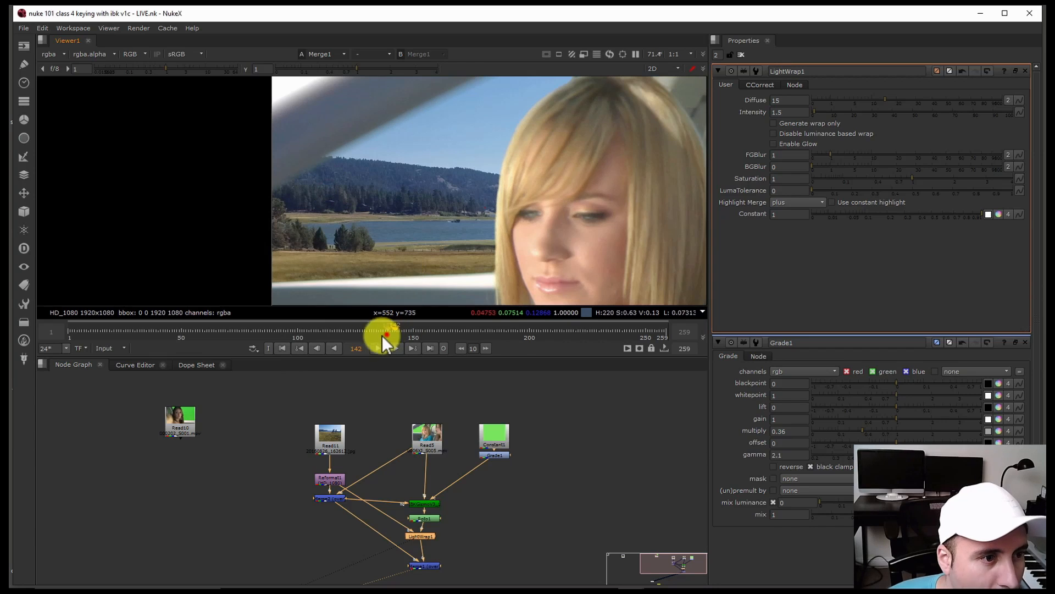
drag(382, 336, 158, 348)
middle_drag(419, 236, 514, 236)
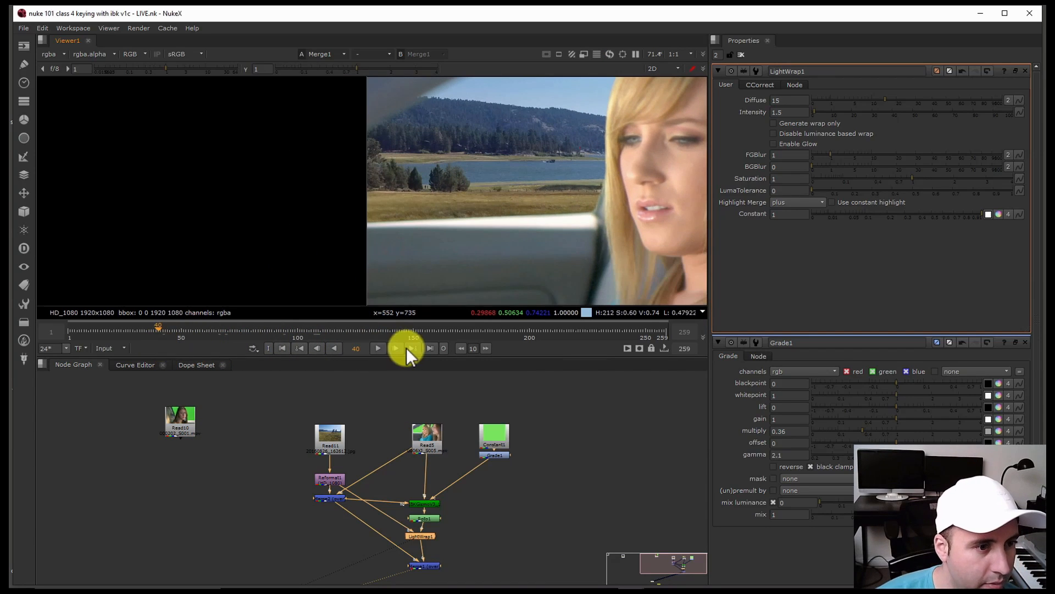
Play the composite from frame 40 and inspect the car door's upper edge against the field up close.
key(l)
scroll(439, 210, up, 4)
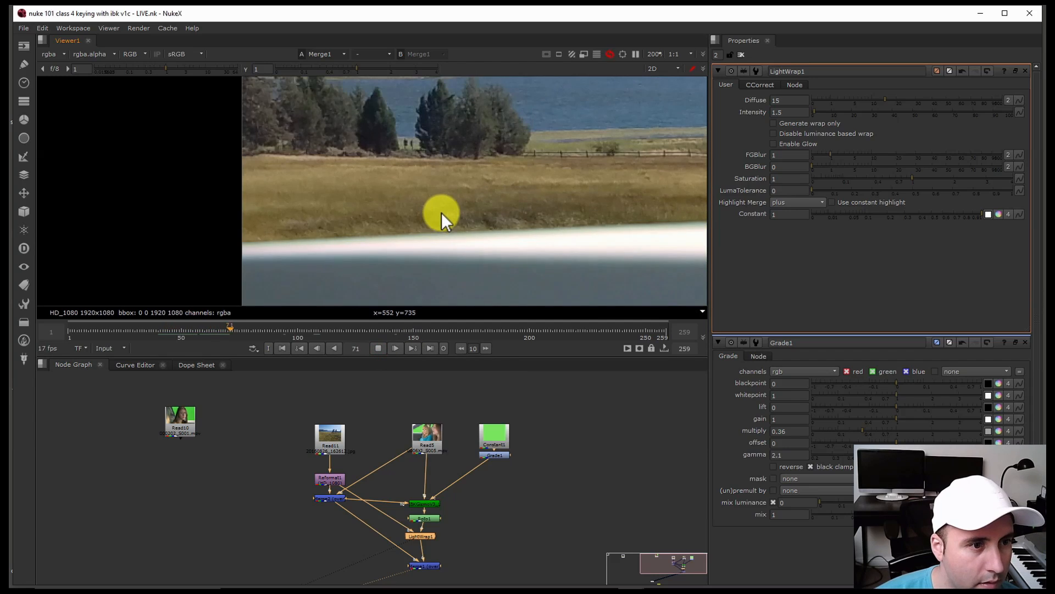
scroll(386, 237, down, 5)
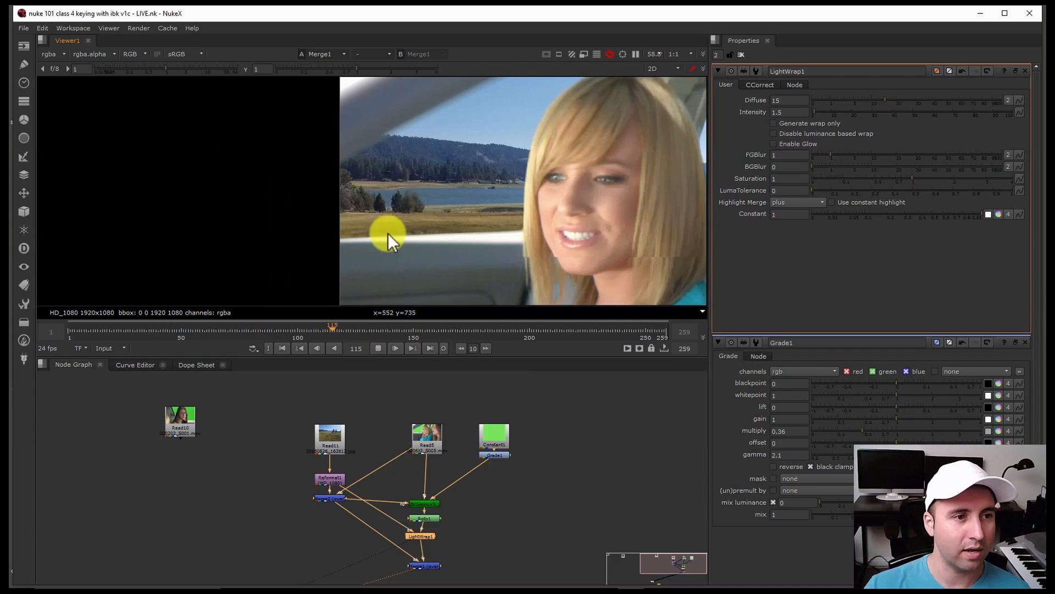
scroll(408, 253, up, 3)
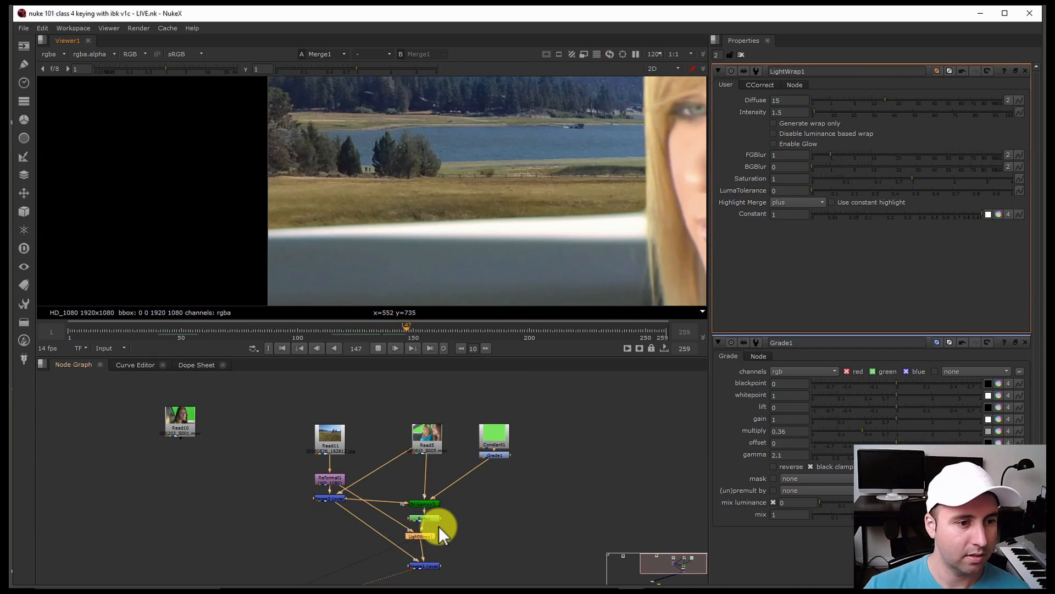
Open the Roto node's properties and check its Bezier shape over the window at frames 225, 79 and 130.
double_click(434, 518)
scroll(392, 246, down, 2)
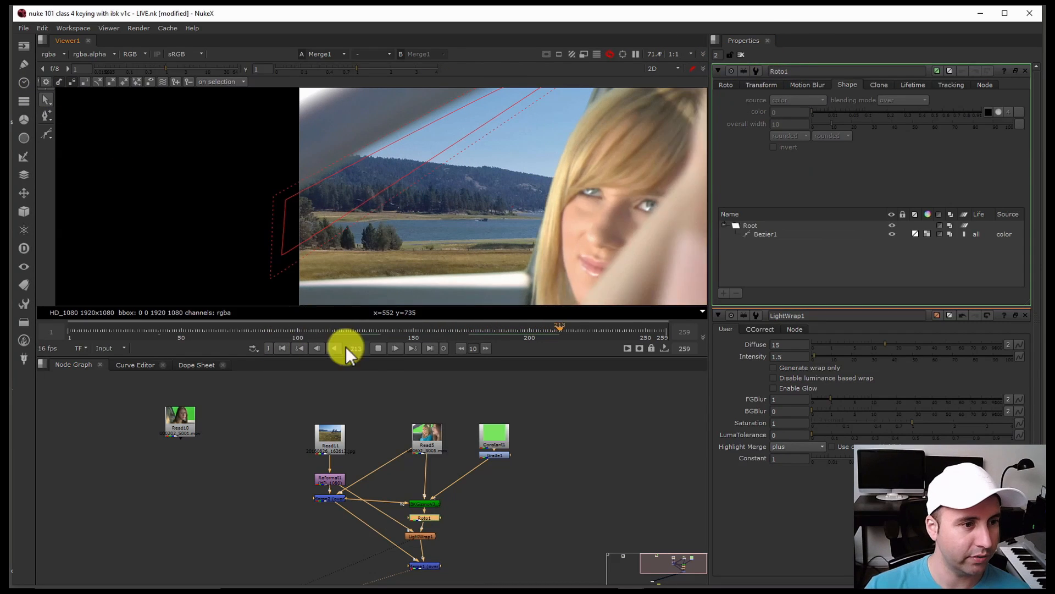
click(378, 351)
middle_drag(382, 260, 371, 250)
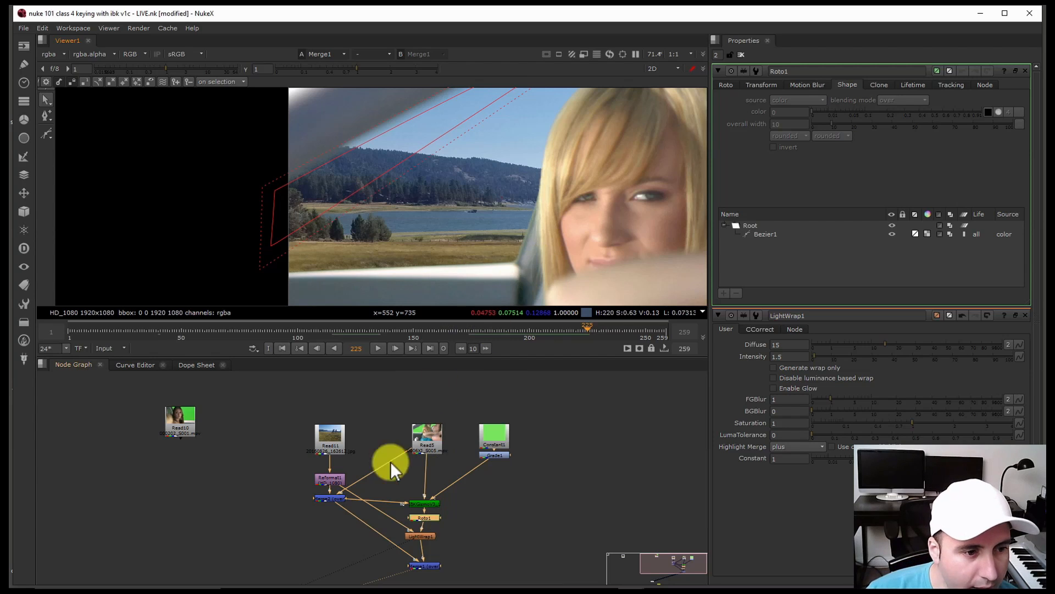
drag(466, 331, 249, 330)
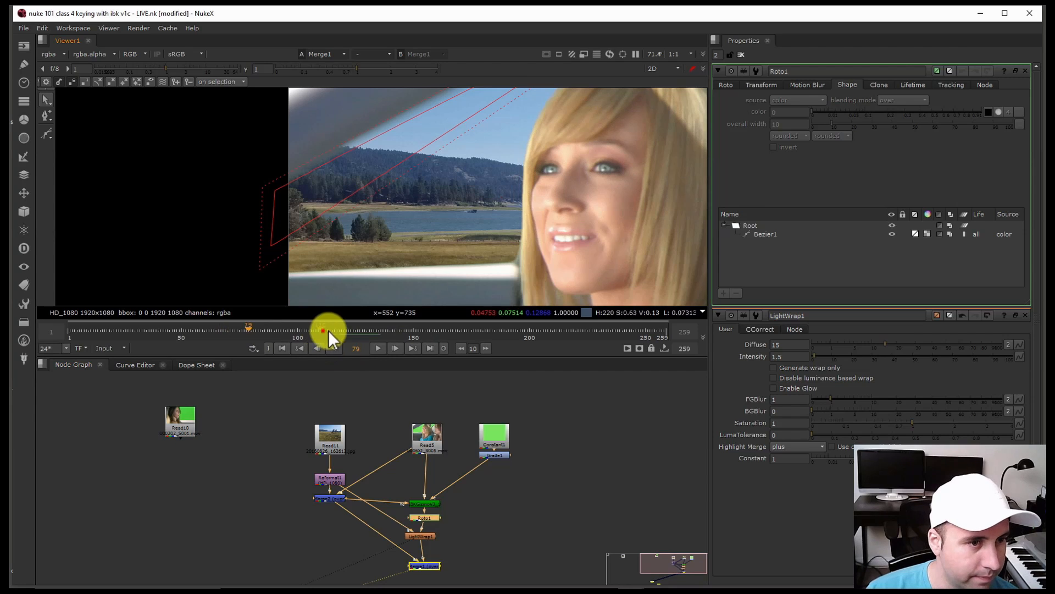
drag(328, 330, 367, 323)
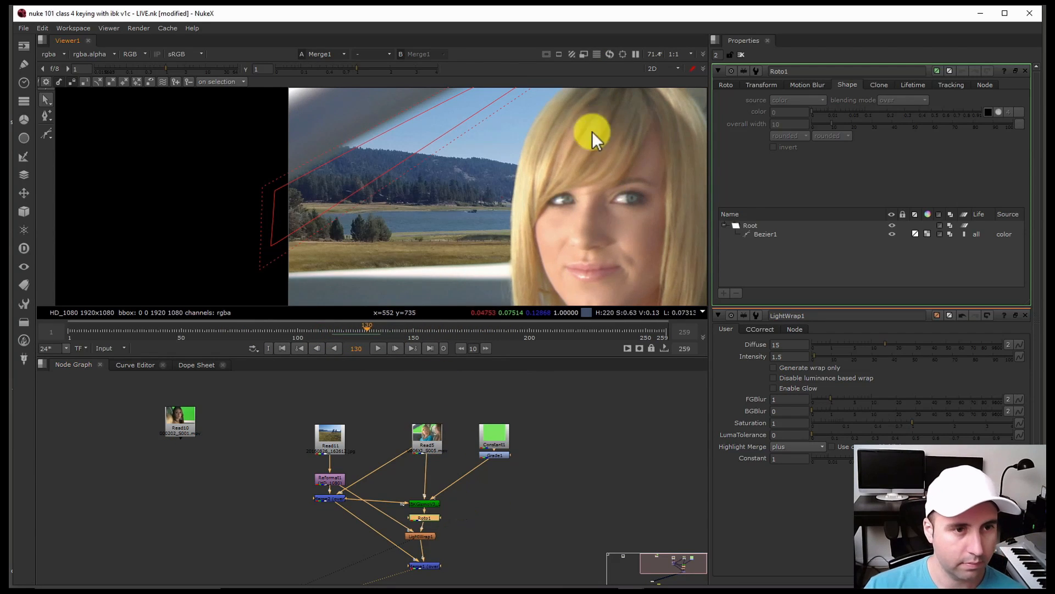
Close all open node properties and play the full-frame composite from frame 130 to review the key.
scroll(497, 221, down, 3)
click(740, 54)
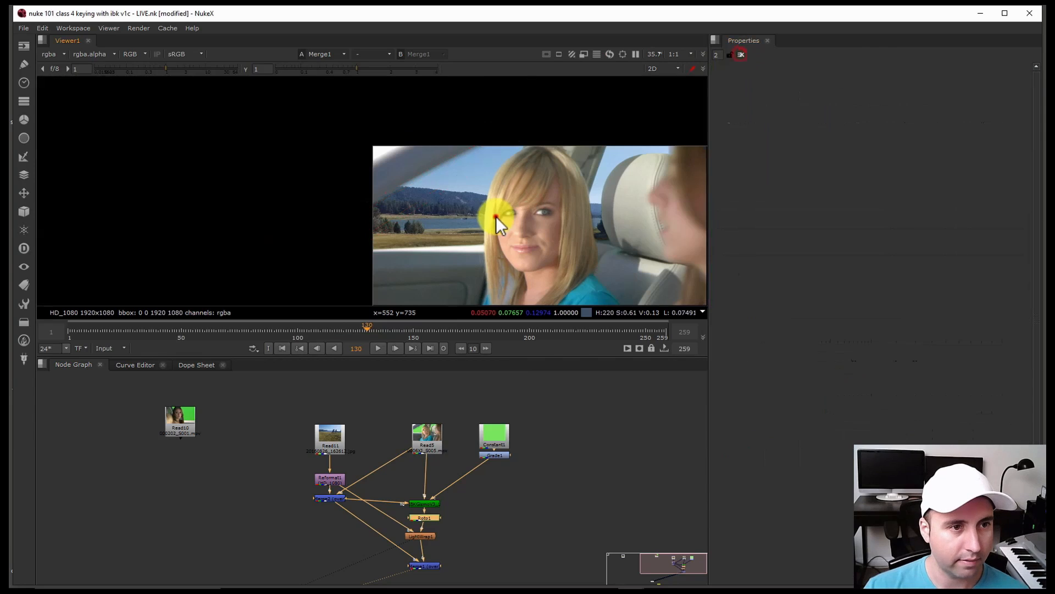
key(space)
key(f)
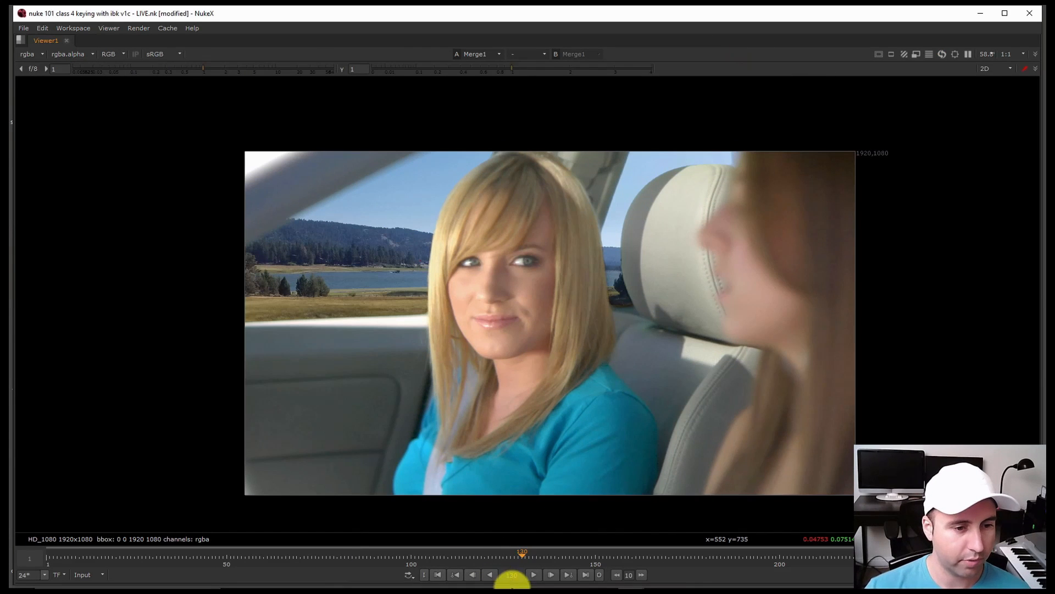
click(533, 574)
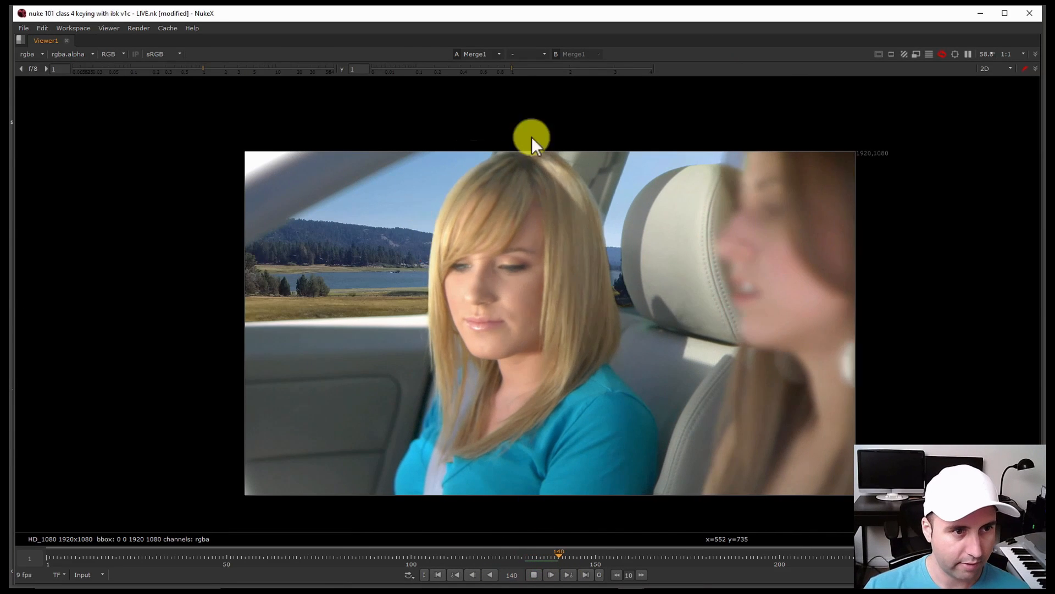
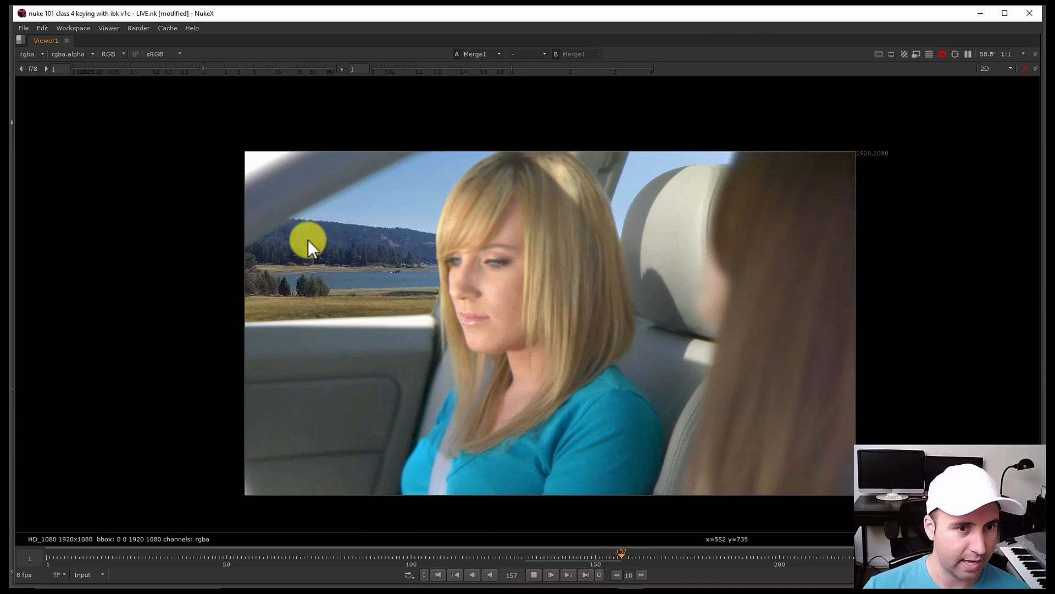
click(534, 575)
key(space)
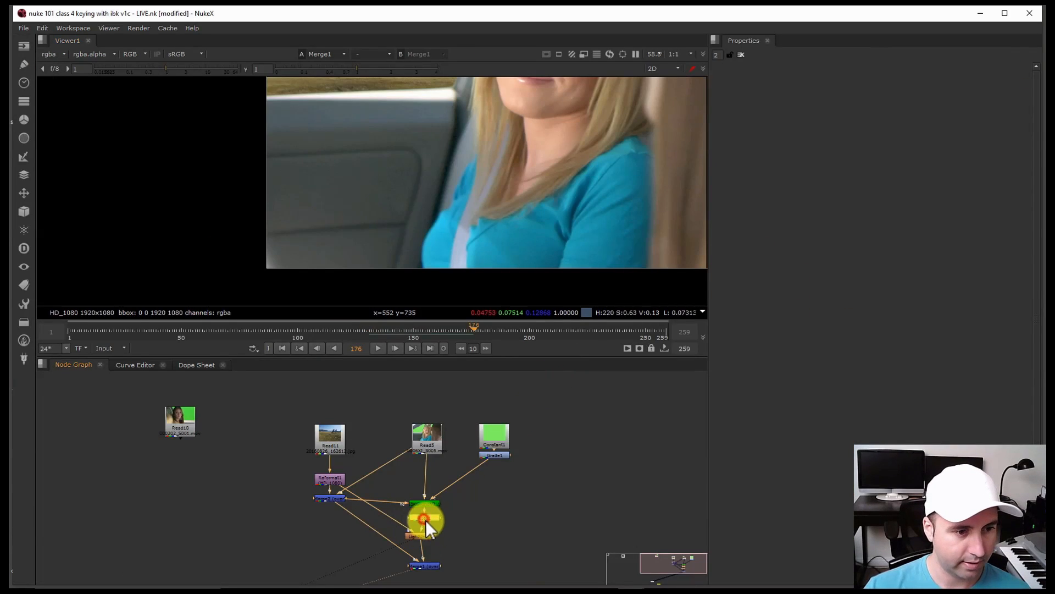
View the alpha output of Roto1 and scrub through the timeline to inspect the matte for noise.
click(427, 535)
click(433, 518)
key(1)
alt+middle_drag(481, 145, 343, 305)
key(a)
scroll(403, 235, up, 2)
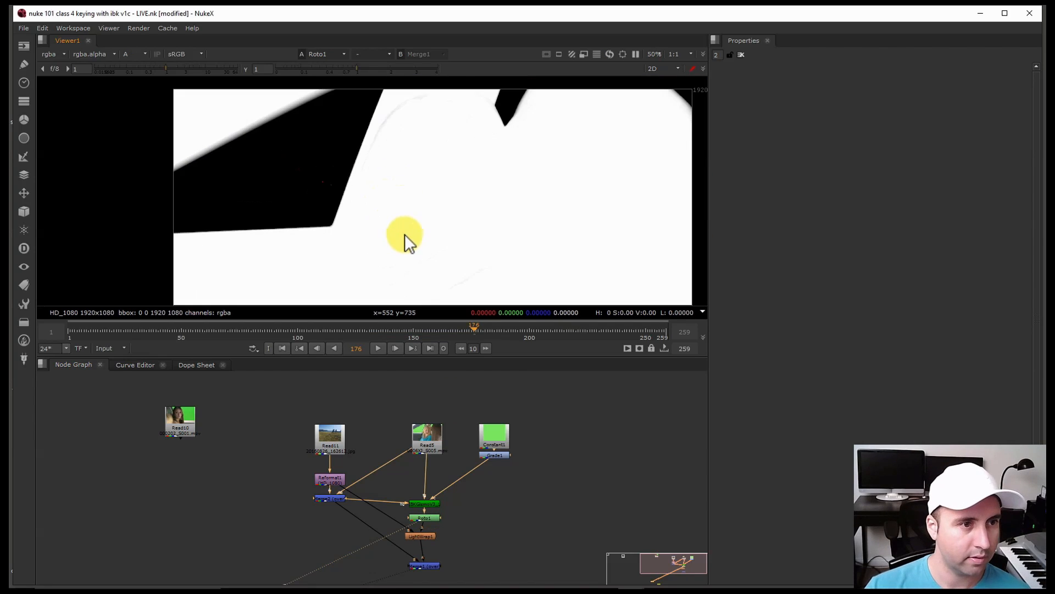
click(376, 350)
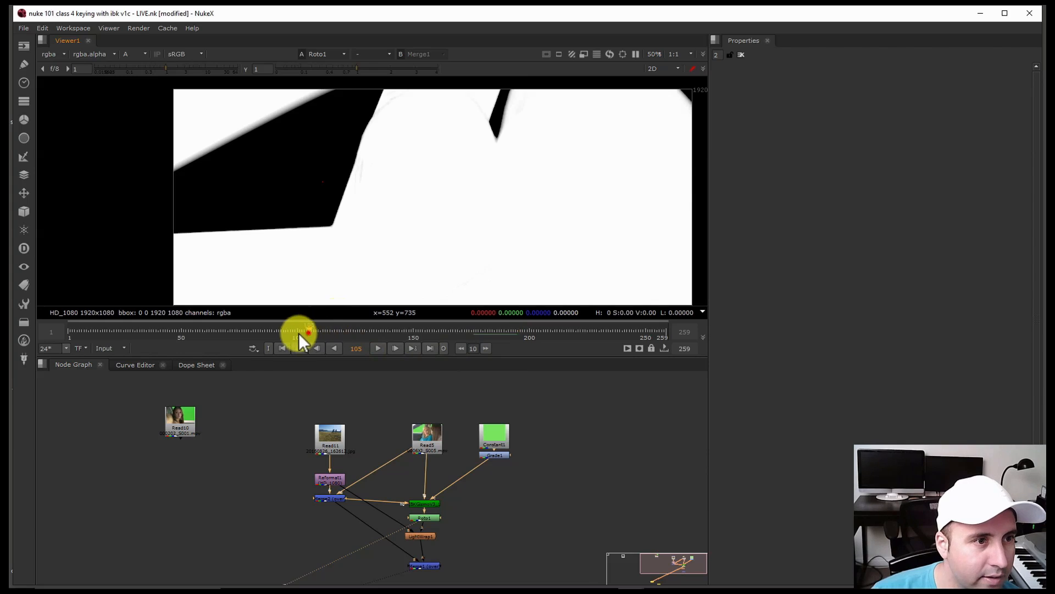
drag(299, 332, 481, 338)
Set the IBKGizmo's blue/green weight to 1.
click(425, 519)
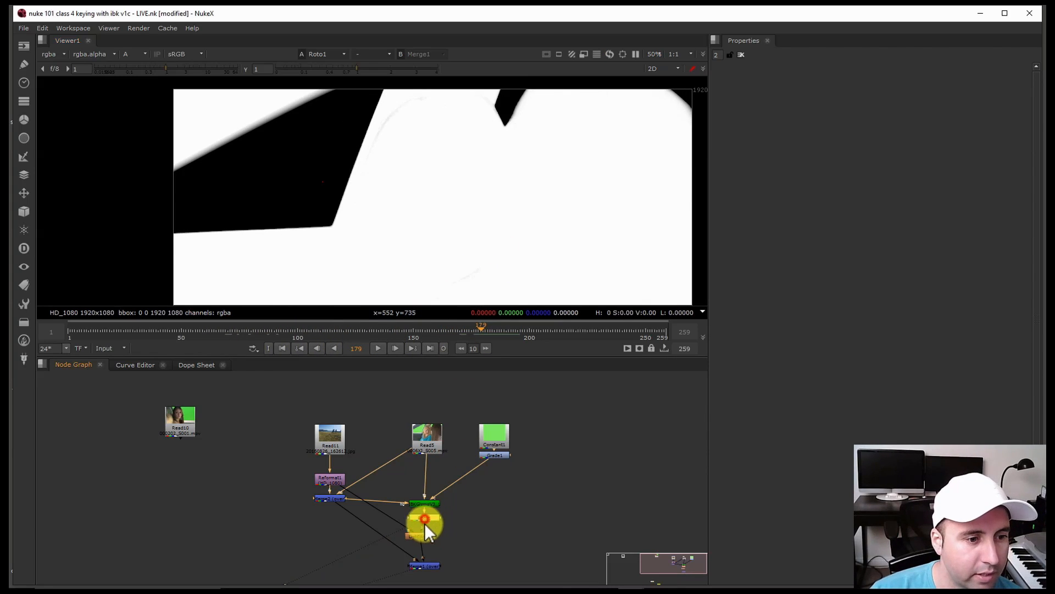
click(425, 504)
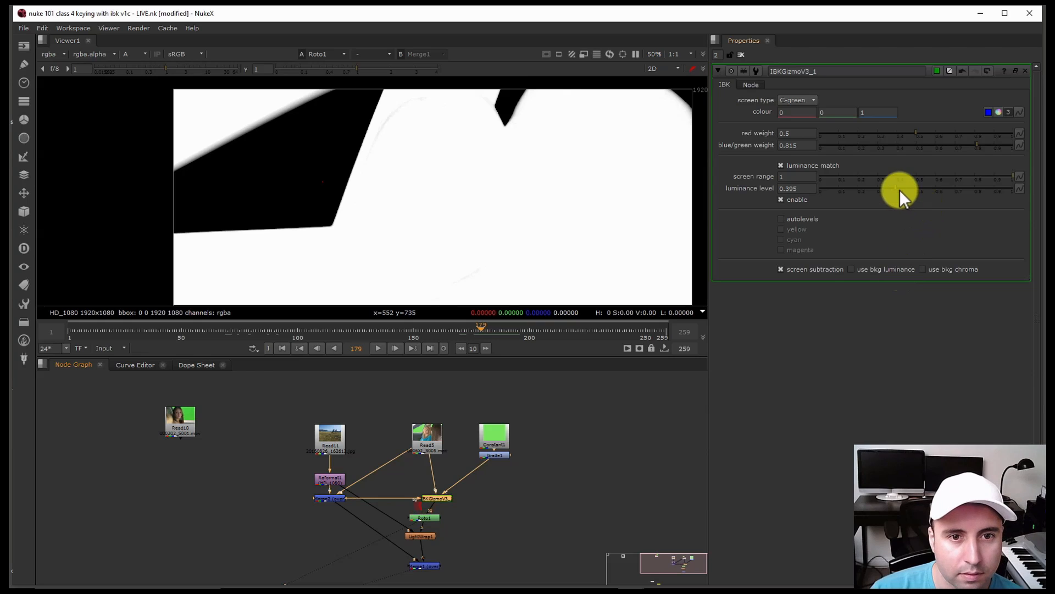
click(977, 144)
drag(980, 143, 1044, 148)
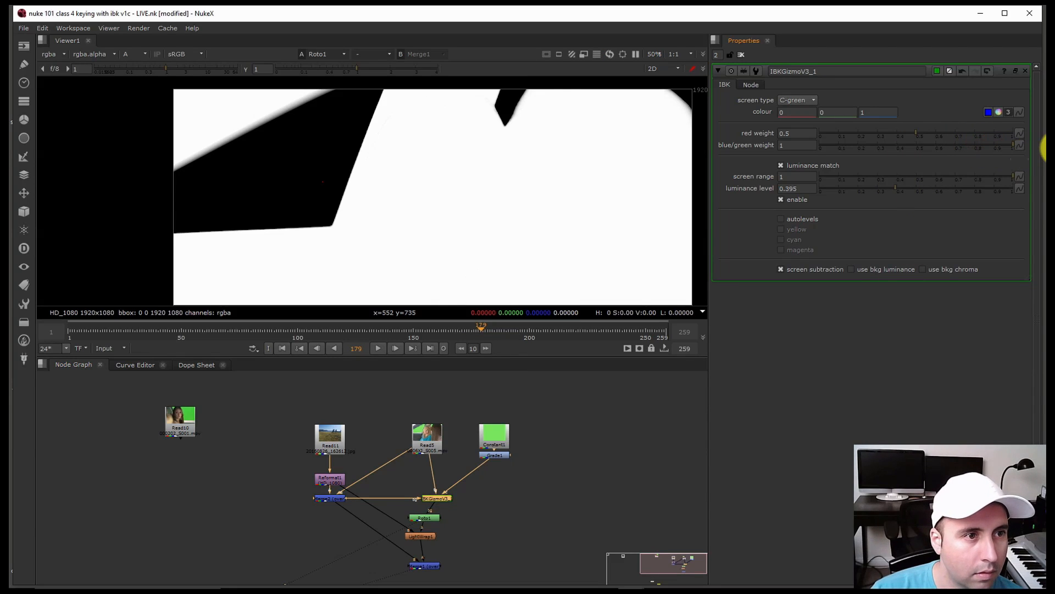
Scrub the timeline to check the cleaned matte across frames, and return the viewer to the colour image.
drag(443, 332, 210, 316)
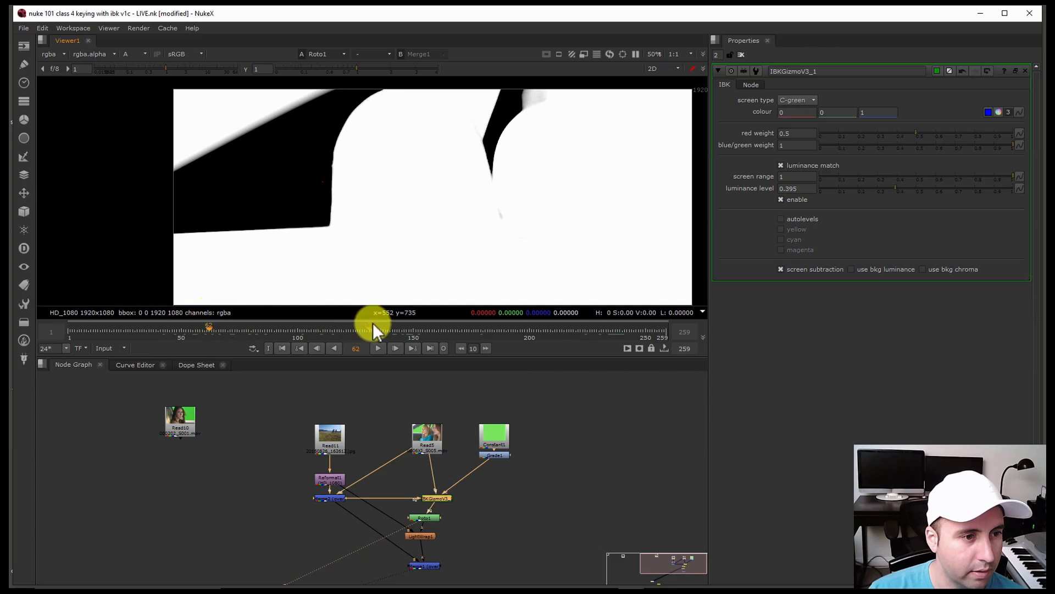
drag(372, 326, 493, 330)
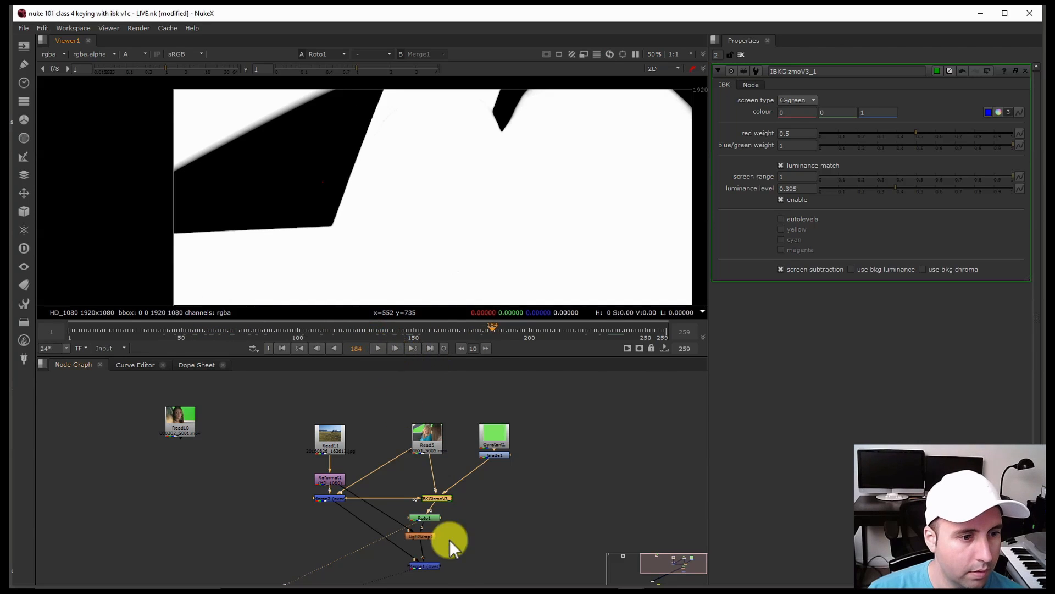
click(476, 236)
key(a)
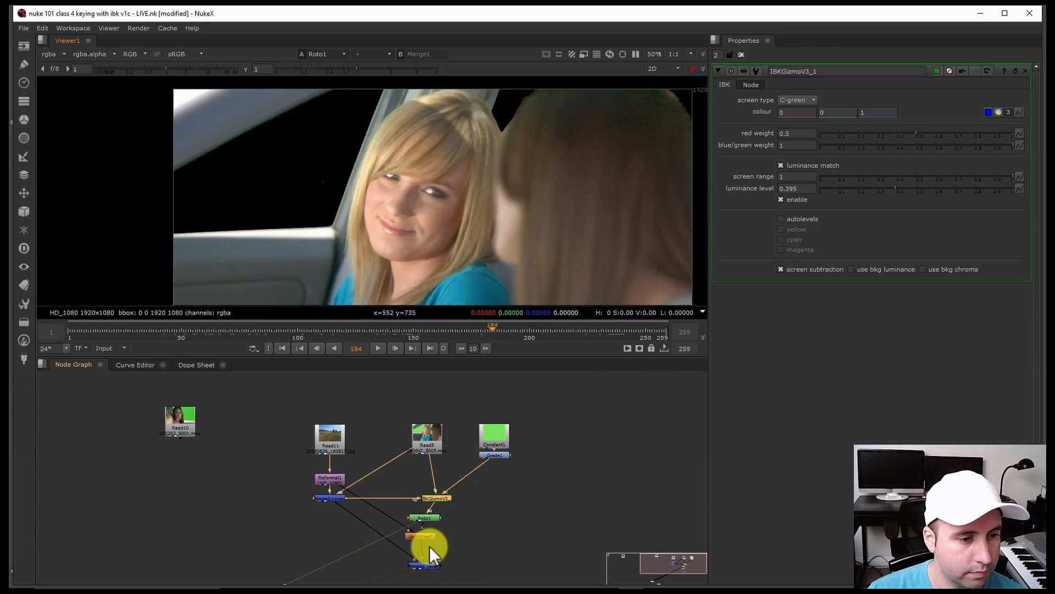
View the Merge1 composite at frame 91 and inspect the window frame and hair edges up close.
key(1)
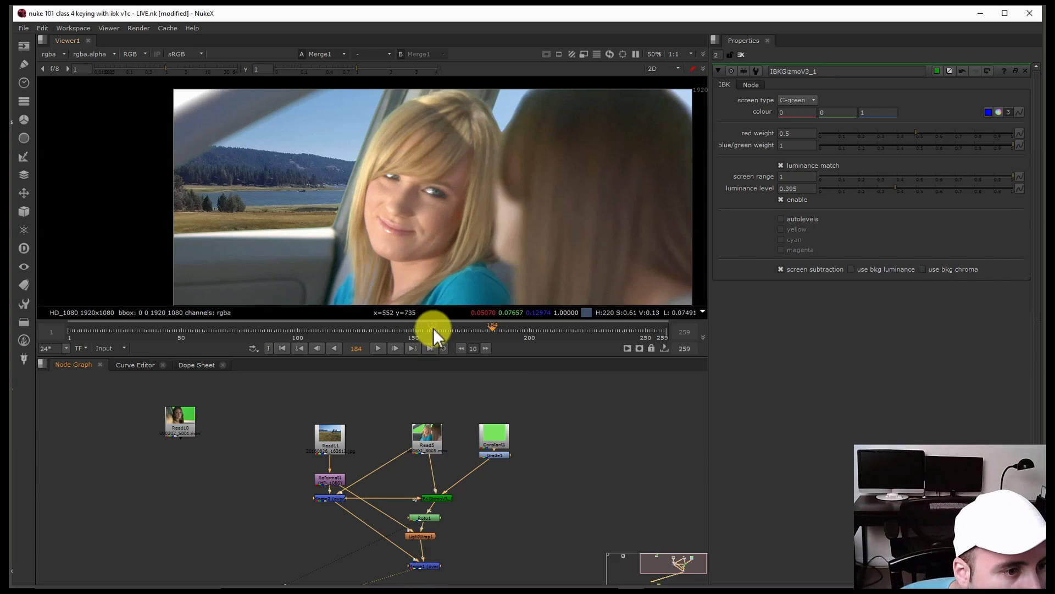
drag(435, 328, 277, 310)
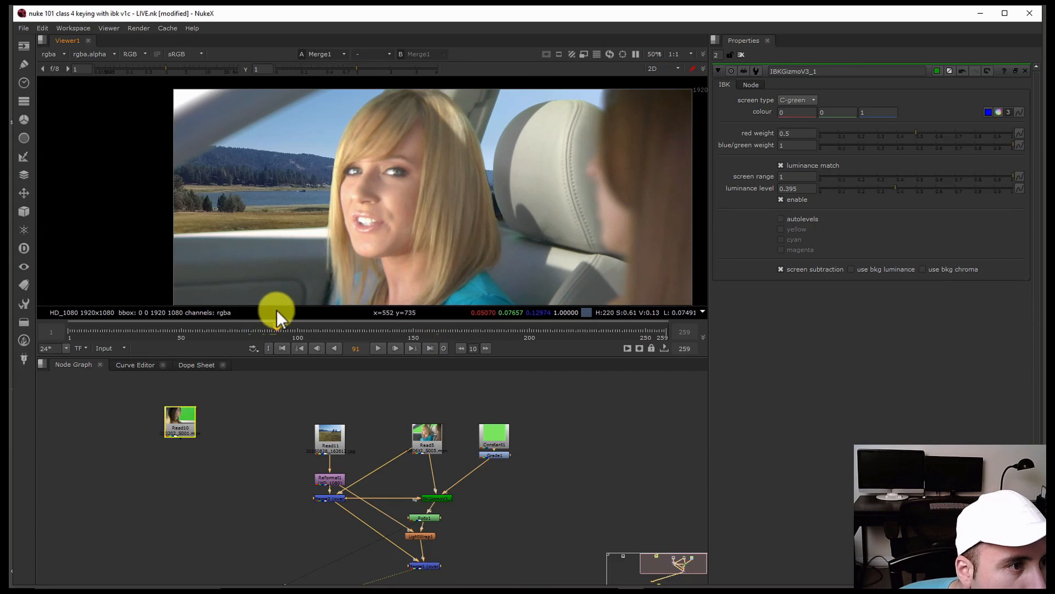
scroll(277, 160, down, 3)
scroll(346, 171, up, 4)
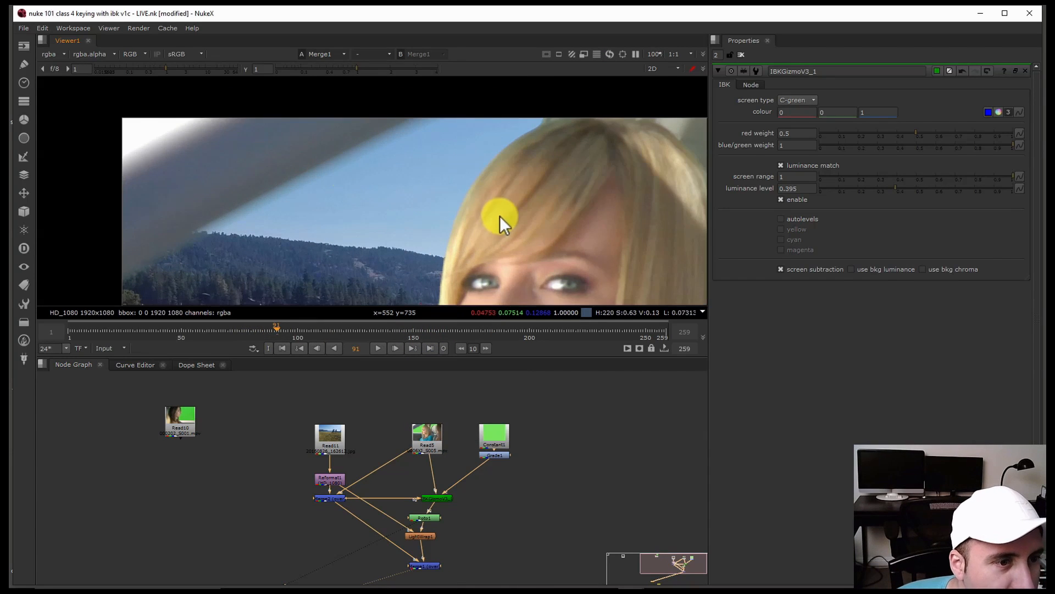
scroll(479, 204, down, 2)
middle_drag(473, 199, 471, 187)
scroll(477, 209, up, 5)
scroll(478, 208, down, 6)
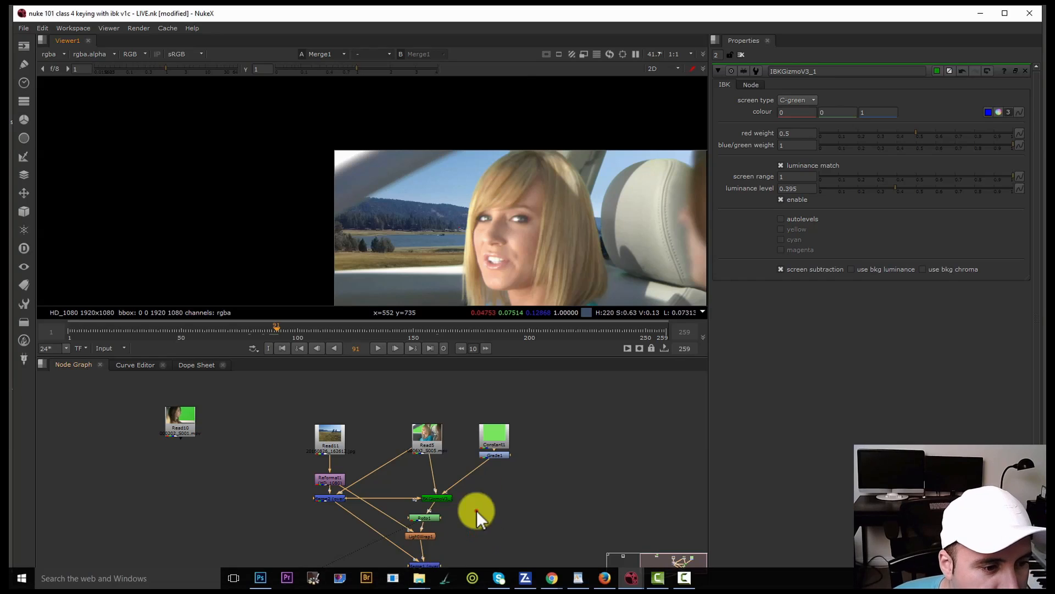
Tidy the node graph by aligning the IBKGizmo, LightWrap and Merge1 nodes in one vertical column with Roto1.
middle_drag(476, 510, 482, 441)
drag(429, 469, 434, 467)
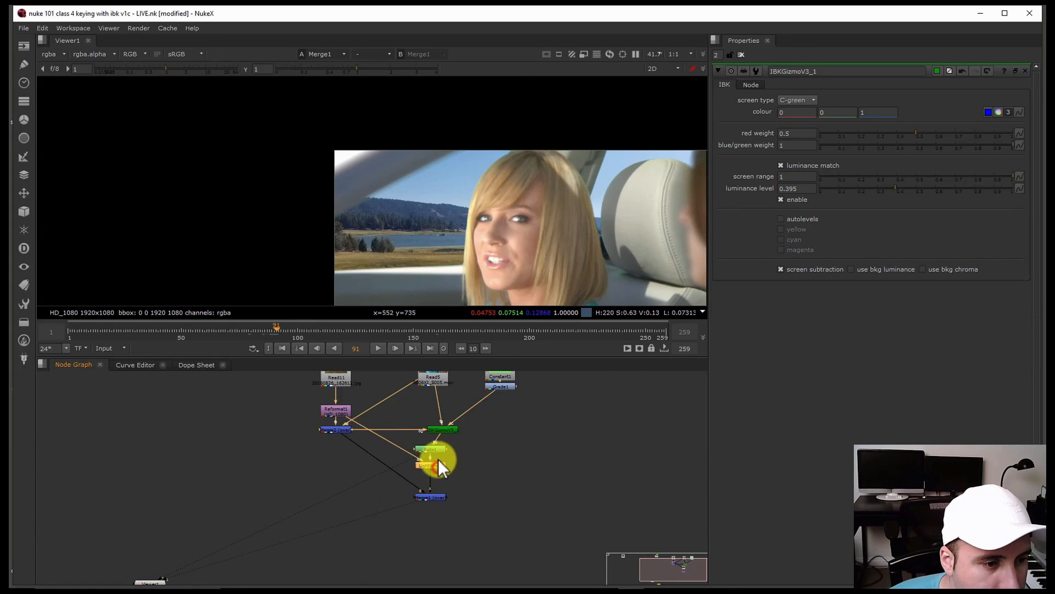
click(437, 432)
click(431, 489)
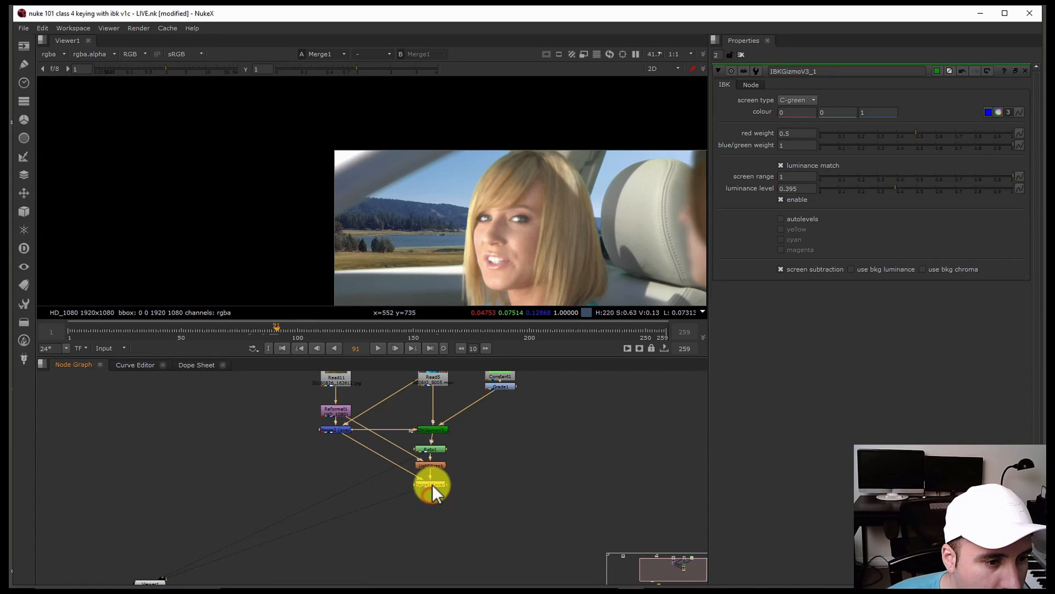
Add a HueCorrect node after Merge1.
key(Tab)
text(hue)
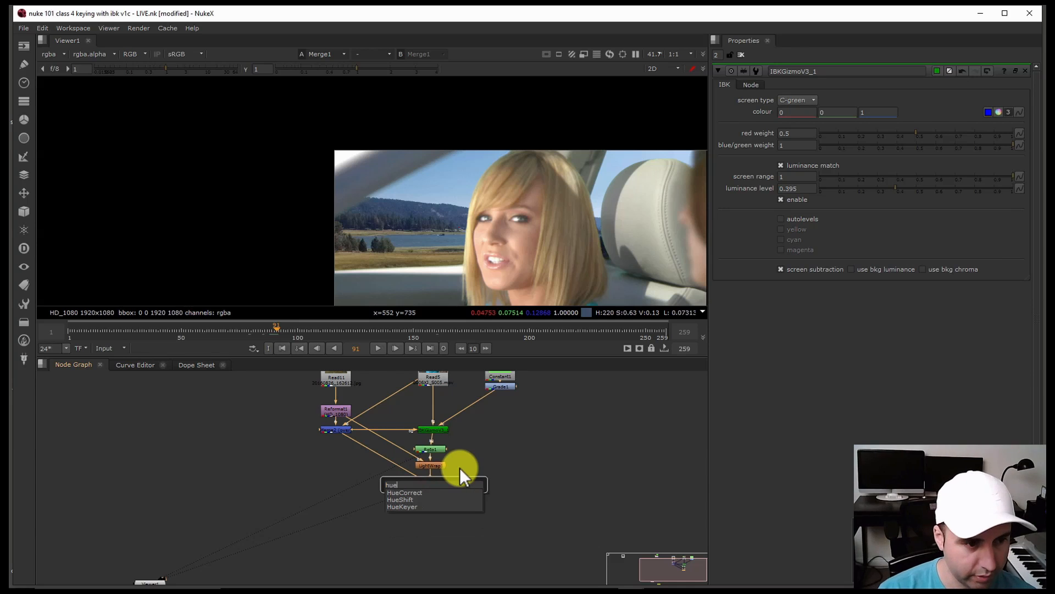
key(Return)
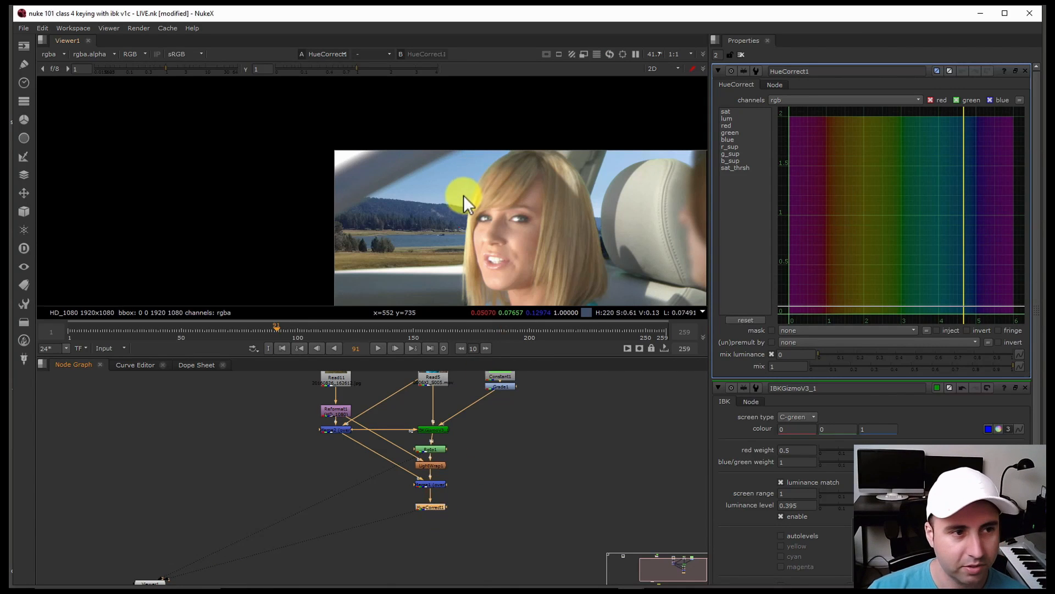
Disable the Roto1 node to expose the green spill along the car's window pillar.
scroll(395, 186, up, 5)
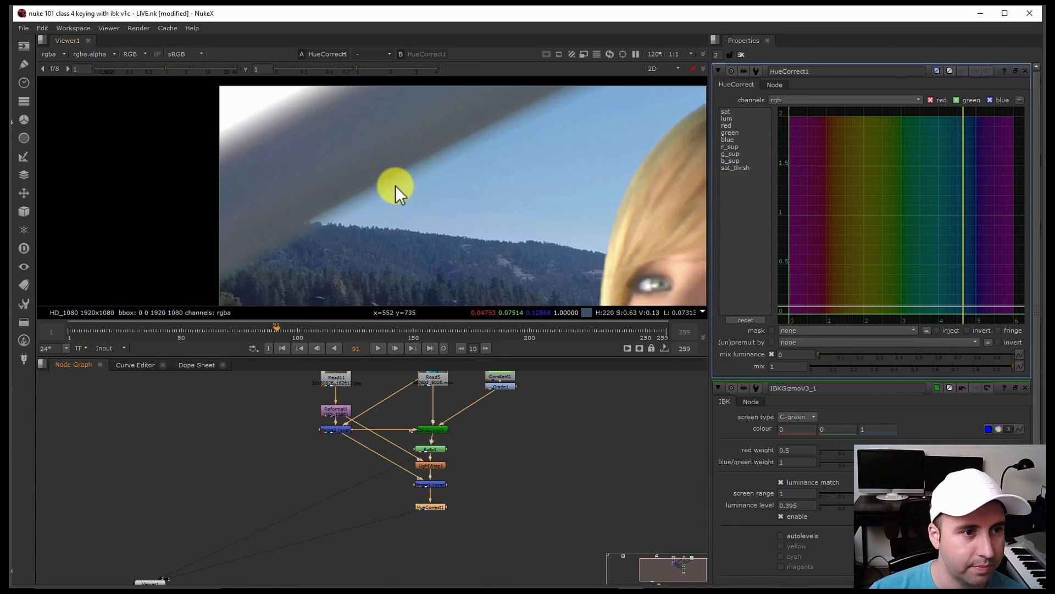
click(431, 446)
key(d)
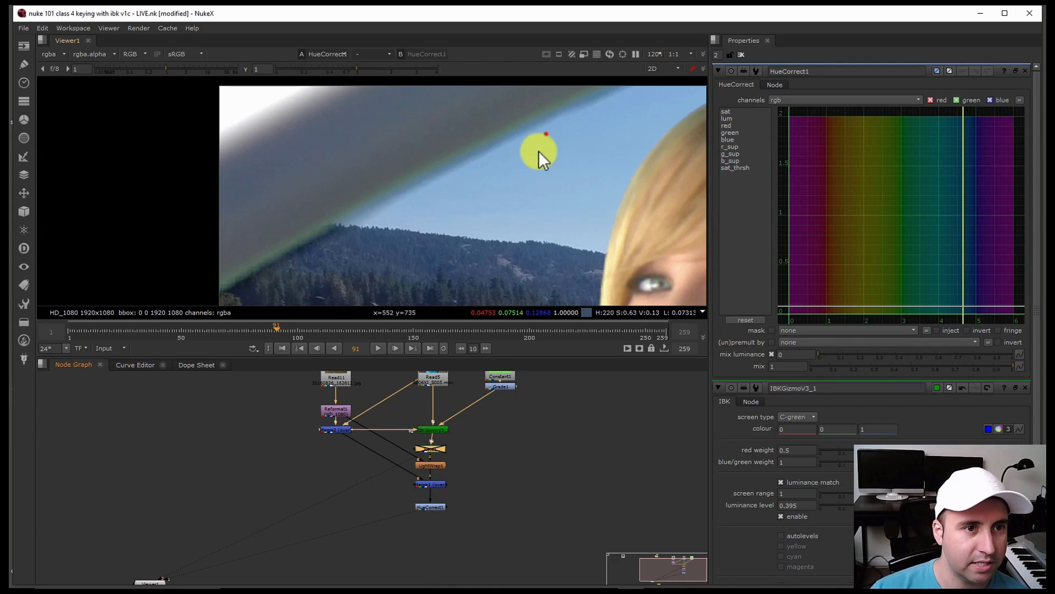
mouse_move(539, 151)
middle_down()
mouse_move(479, 196)
mouse_move(550, 142)
middle_up()
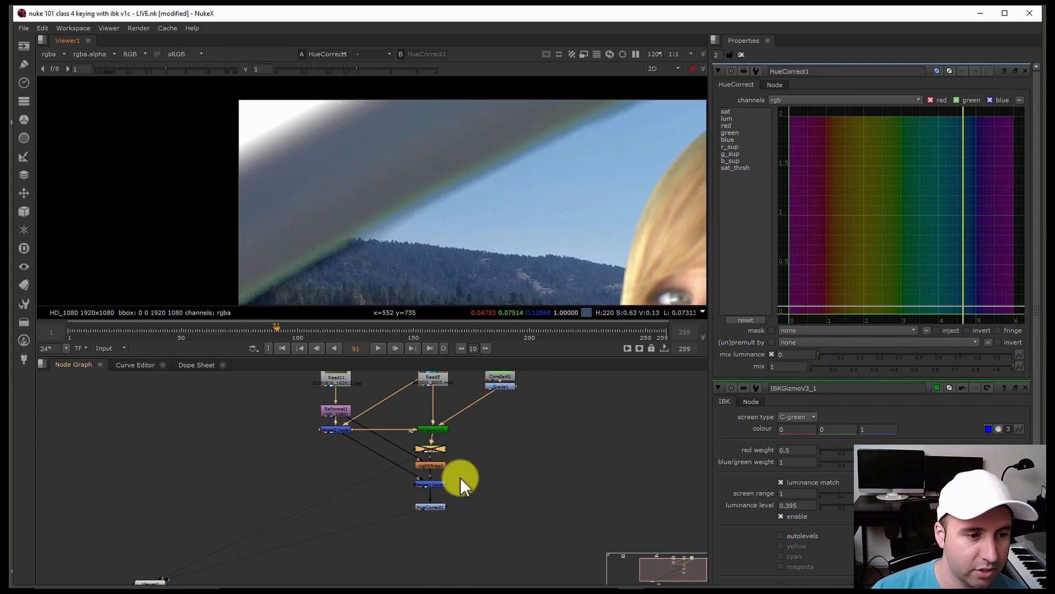
Sample the green pillar edge and pull HueCorrect's g_sup curve down to about 0.36 near hue 3.41.
click(431, 506)
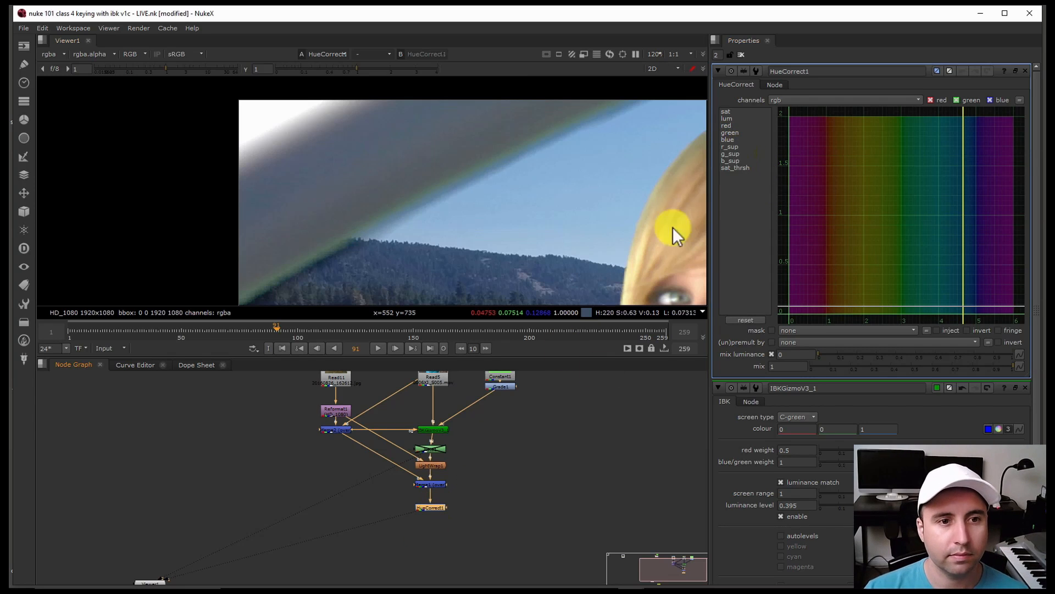
click(740, 155)
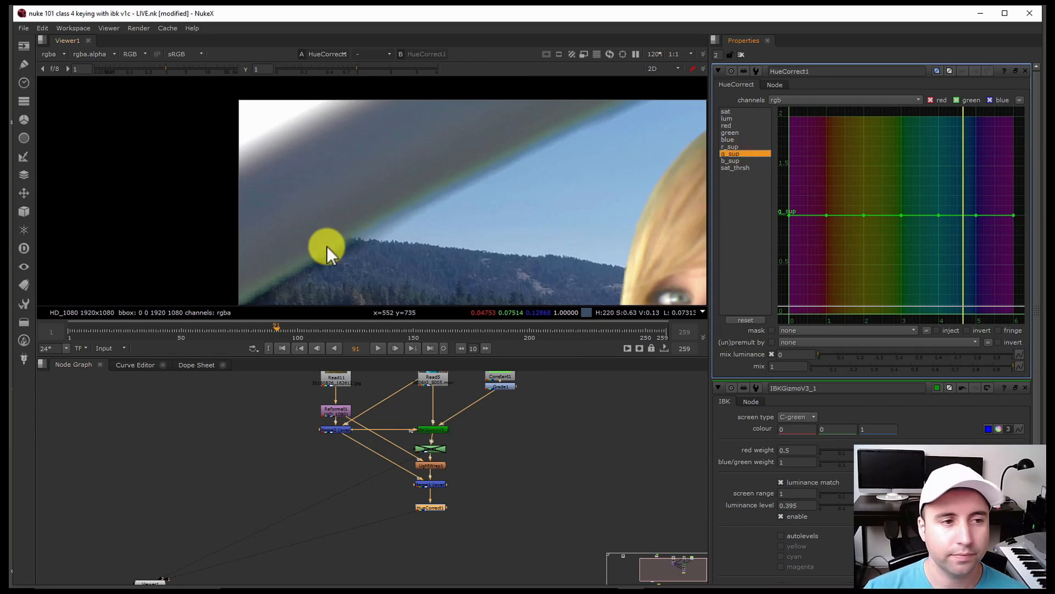
ctrl+click(474, 171)
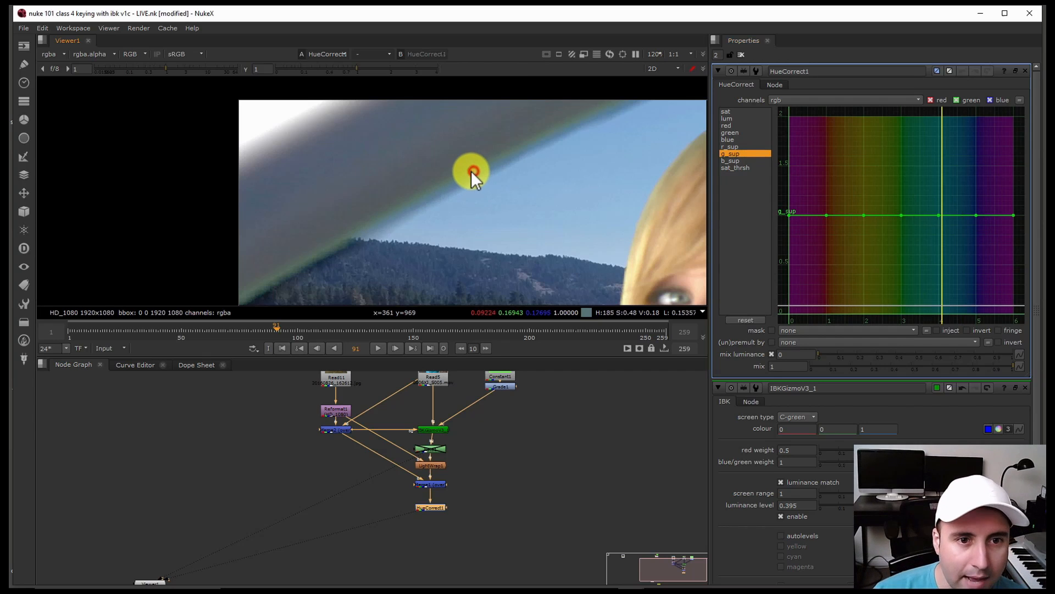
ctrl+click(304, 260)
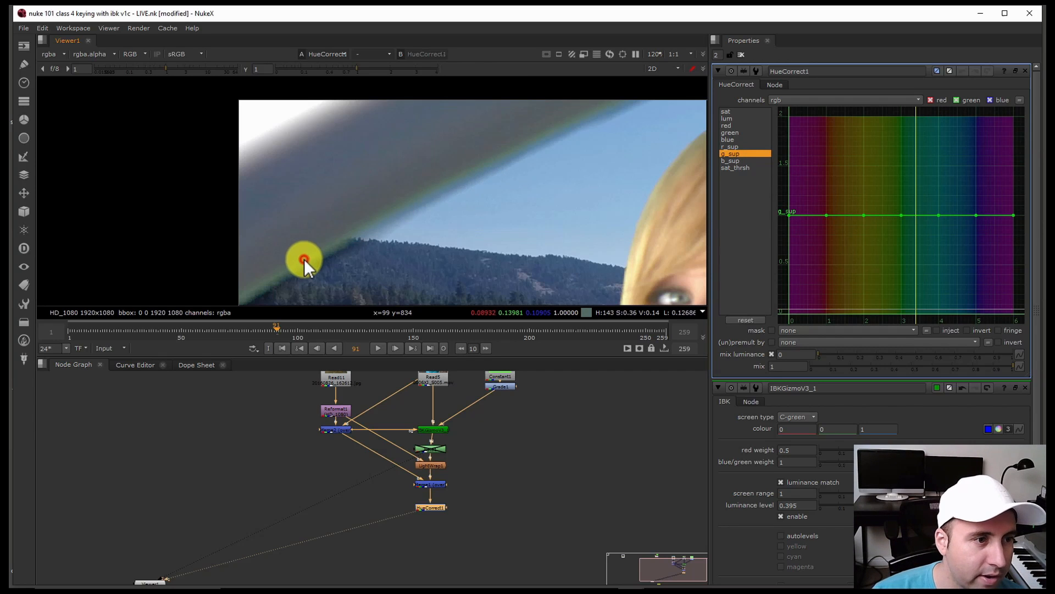
click(901, 216)
drag(902, 214, 916, 278)
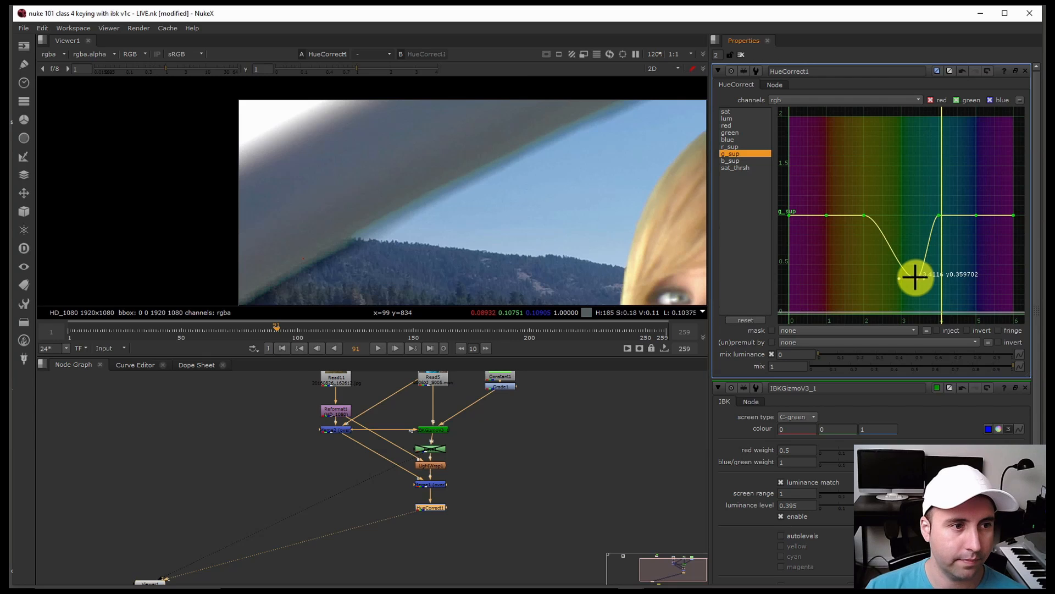
Toggle the HueCorrect node off and on to compare the pillar edge with and without green suppression.
key(d)
key(d)
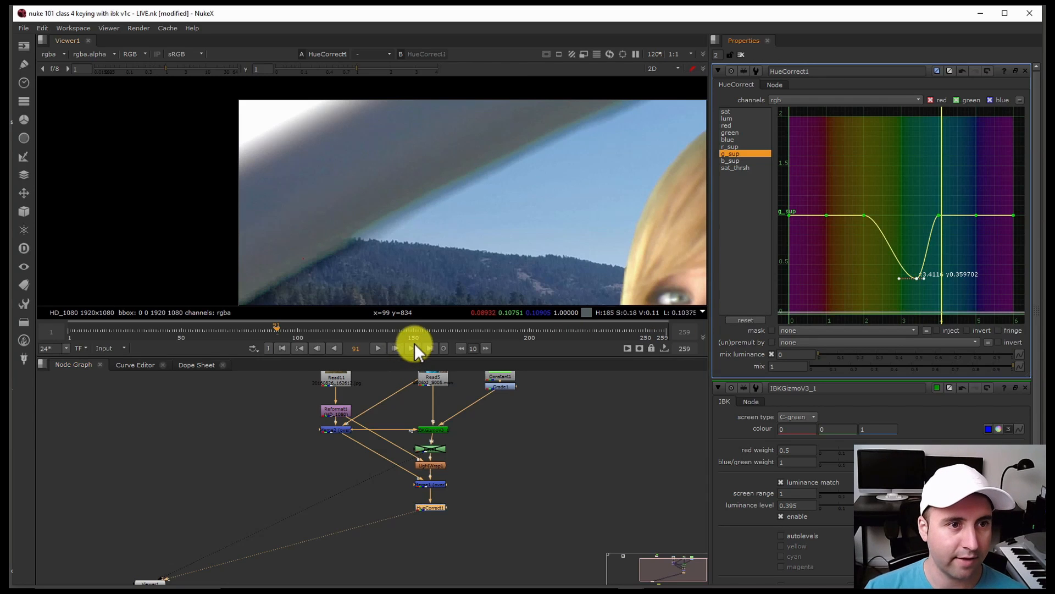
scroll(536, 196, down, 4)
scroll(537, 195, up, 2)
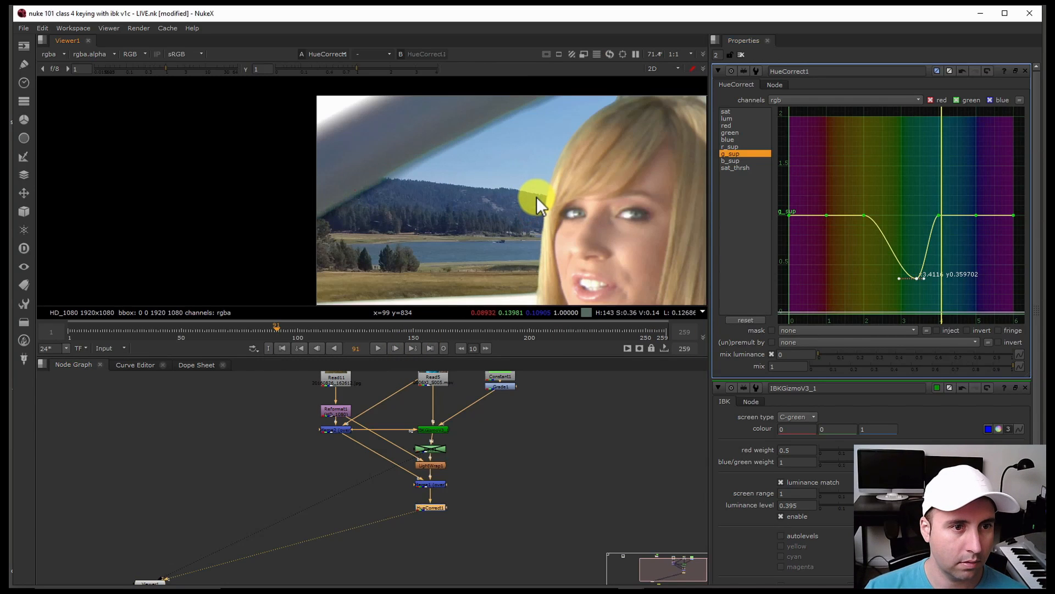
click(436, 505)
click(436, 506)
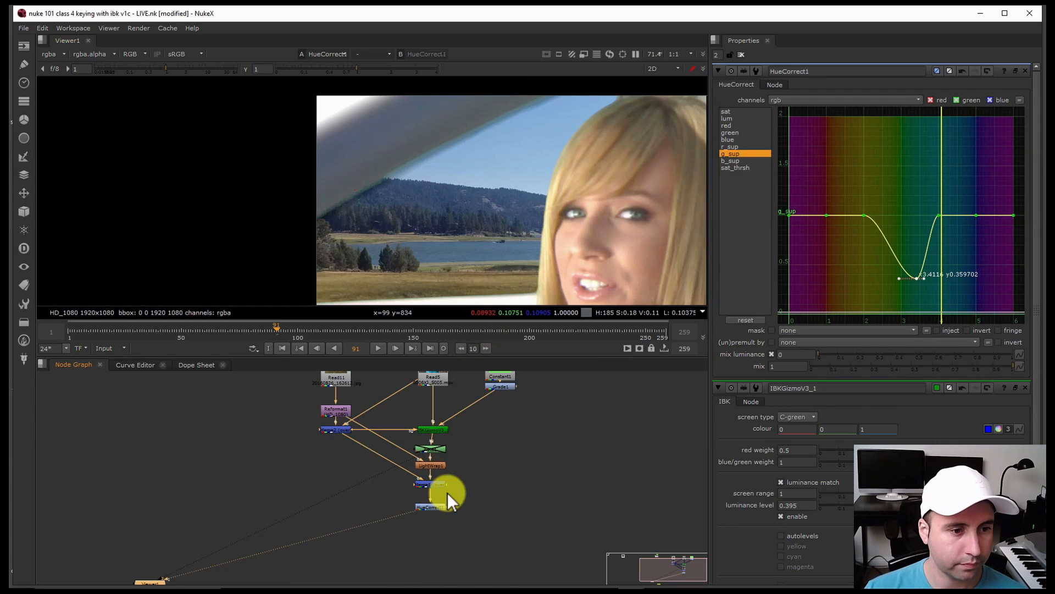
Re-enable the Roto1 node and fit the whole composite in the viewer.
click(438, 448)
key(d)
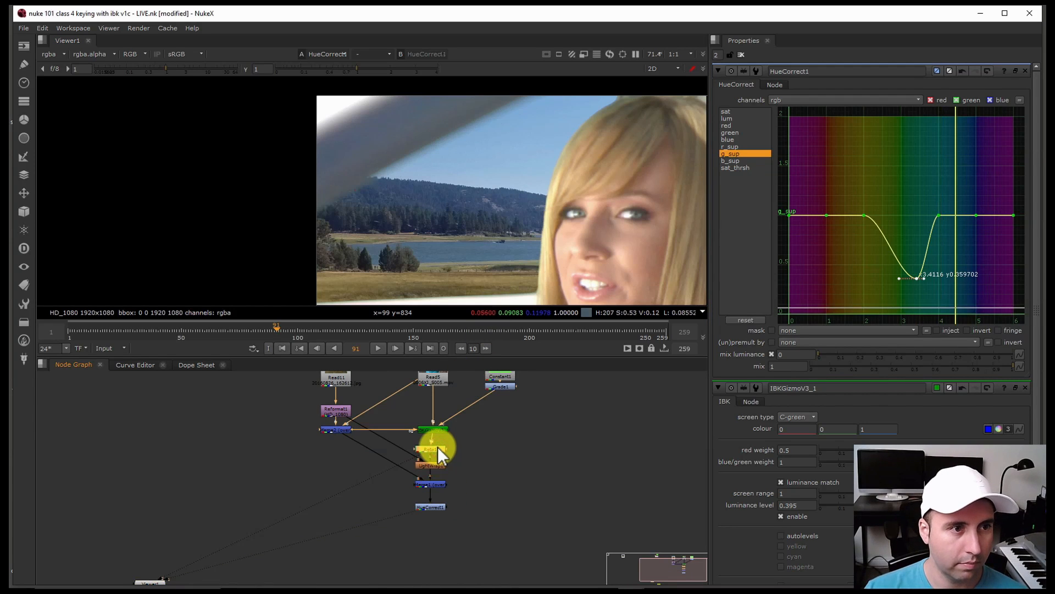
click(487, 117)
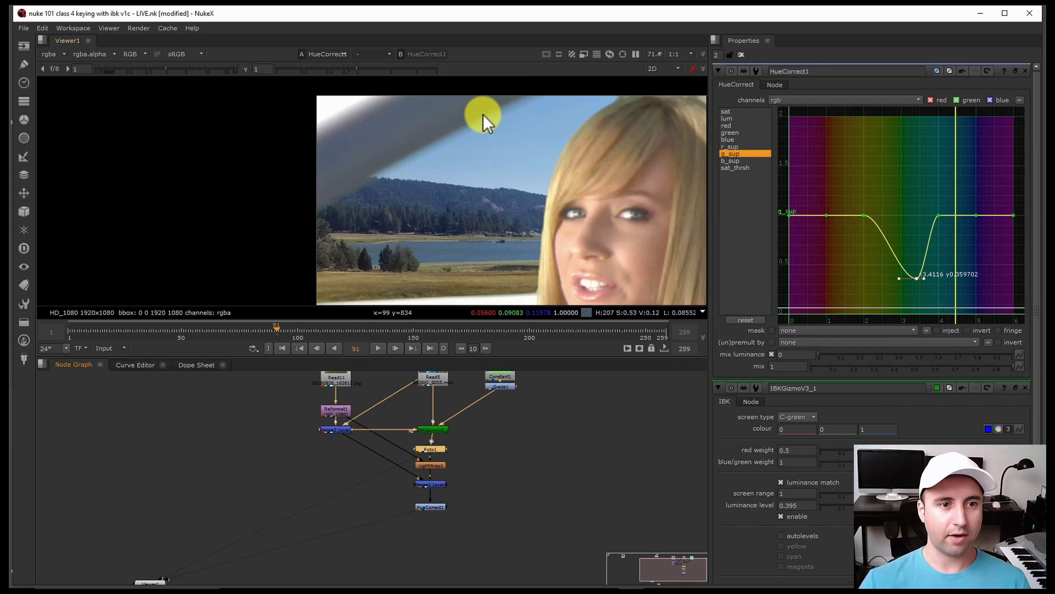
key(f)
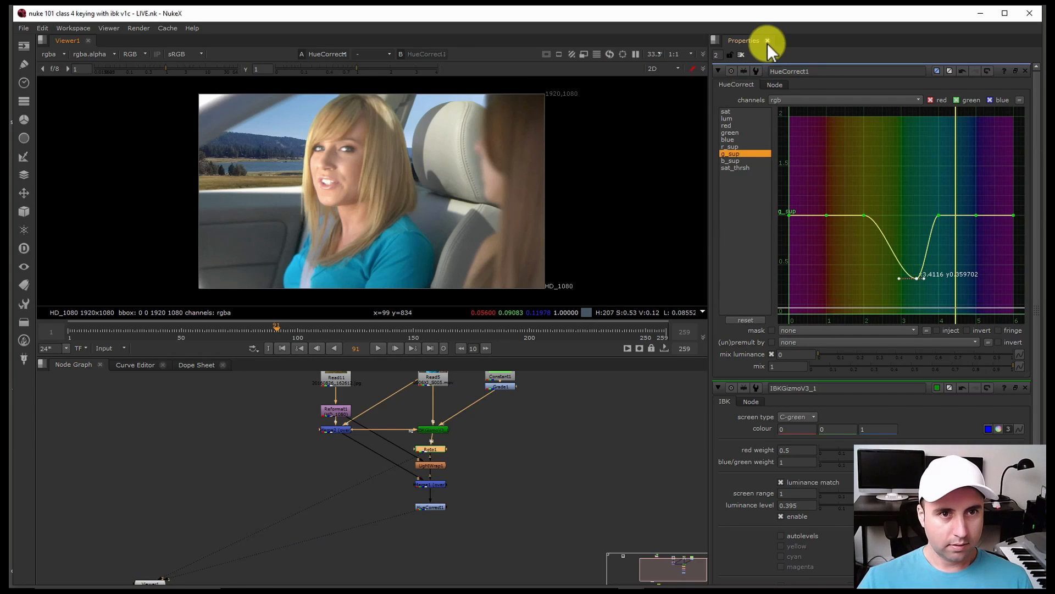
View the Read10 green-screen clip of the brunette and move its node clear of the existing keying tree.
click(485, 516)
scroll(479, 517, down, 4)
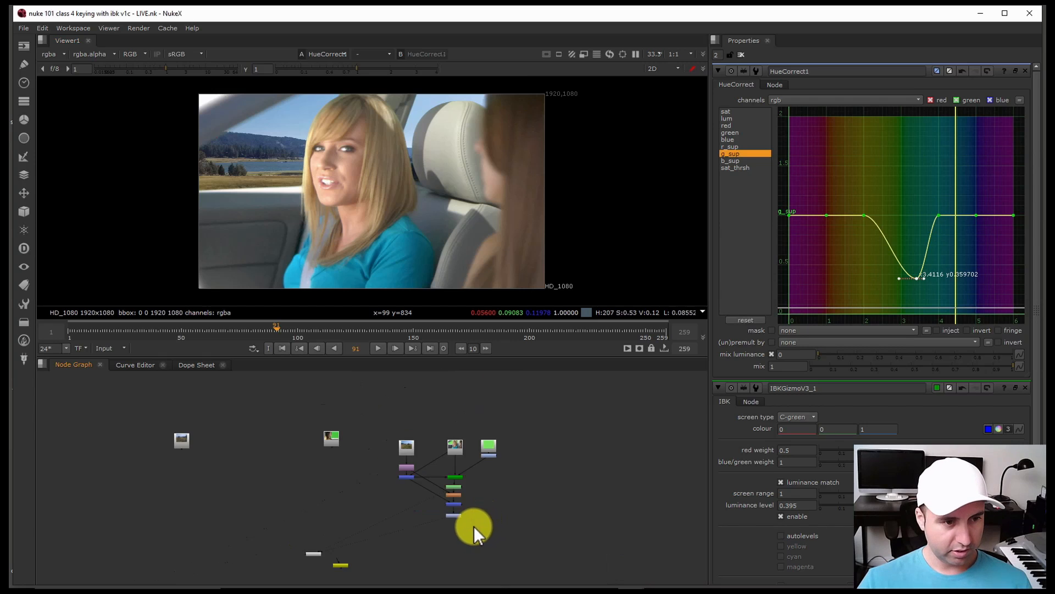
scroll(471, 519, up, 5)
click(442, 517)
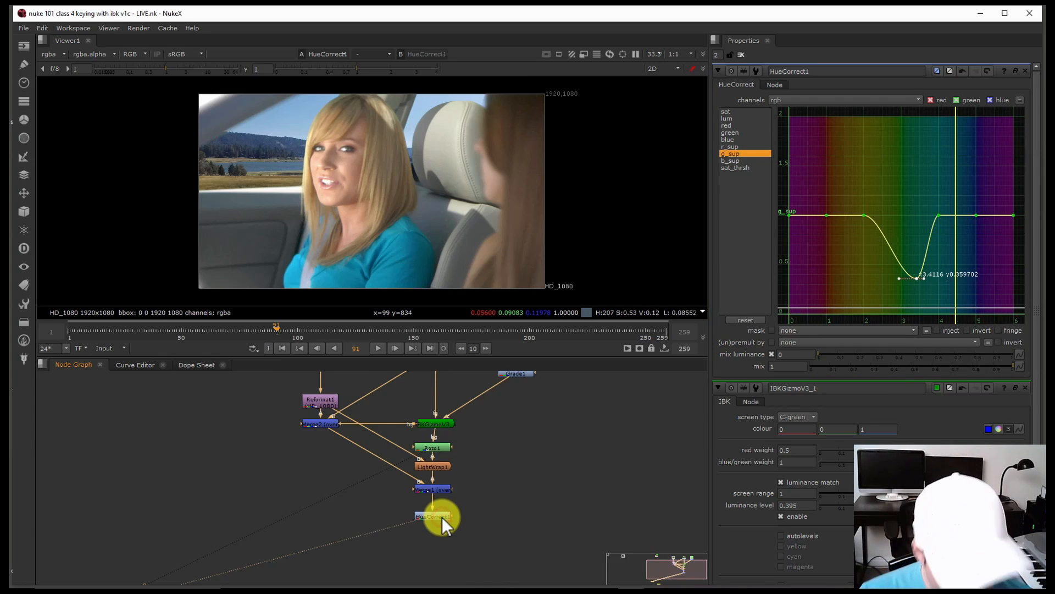
scroll(441, 518, down, 3)
scroll(445, 473, up, 1)
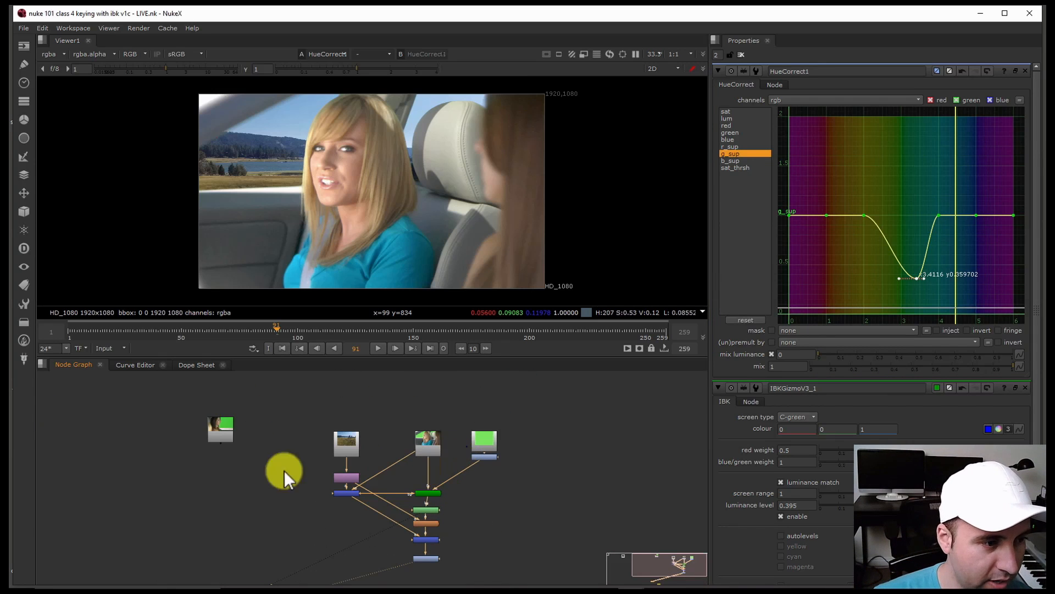
click(217, 433)
double_click(217, 432)
key(1)
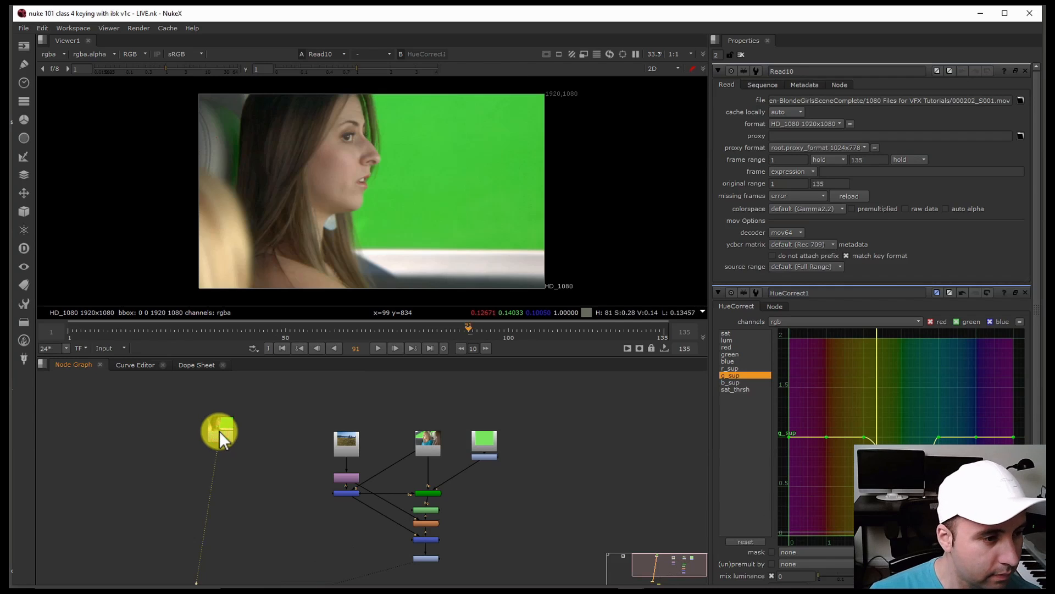
drag(220, 431, 663, 416)
Duplicate the complete IBK keying tree and place the copy beside the original.
drag(285, 413, 547, 554)
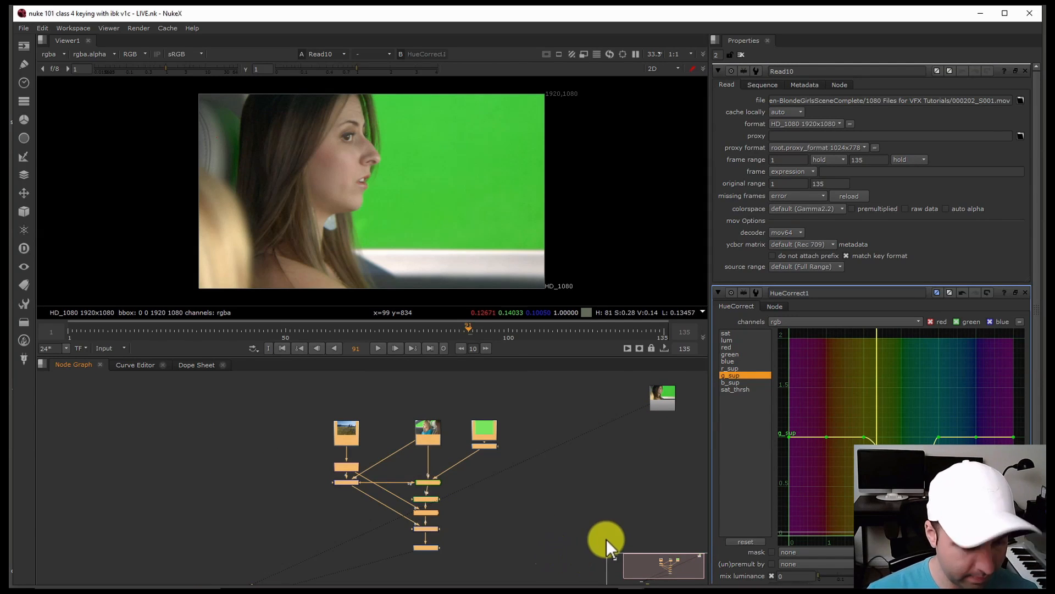
alt+drag(586, 518, 436, 500)
click(490, 445)
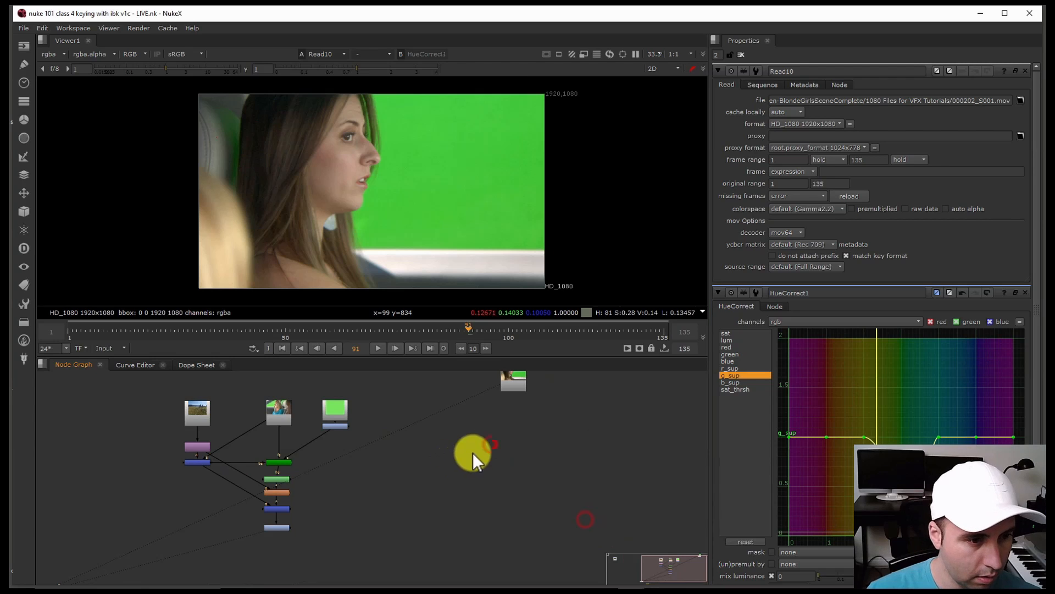
key(ctrl+v)
drag(480, 427, 460, 481)
Replace the copied tree's foreground clip with Read10, delete the leftover duplicate, and view Read10.
click(501, 424)
scroll(500, 424, up, 2)
click(441, 412)
key(Delete)
key(ctrl+v)
click(461, 442)
key(Delete)
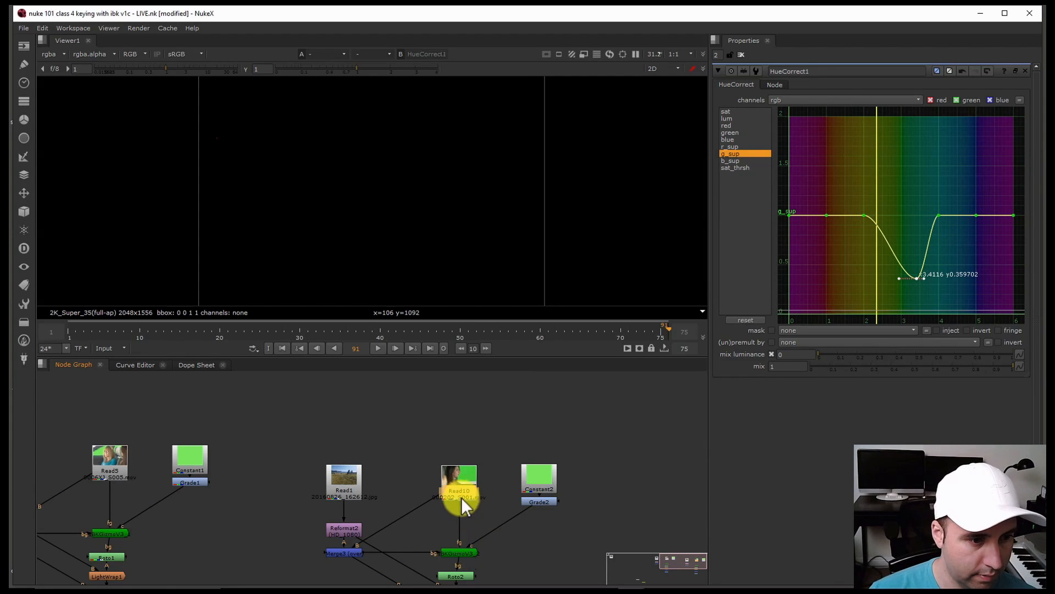
key(1)
Sample Read10's green screen beside the brunette's head for Constant2's color and disable the Grade2 node.
double_click(532, 477)
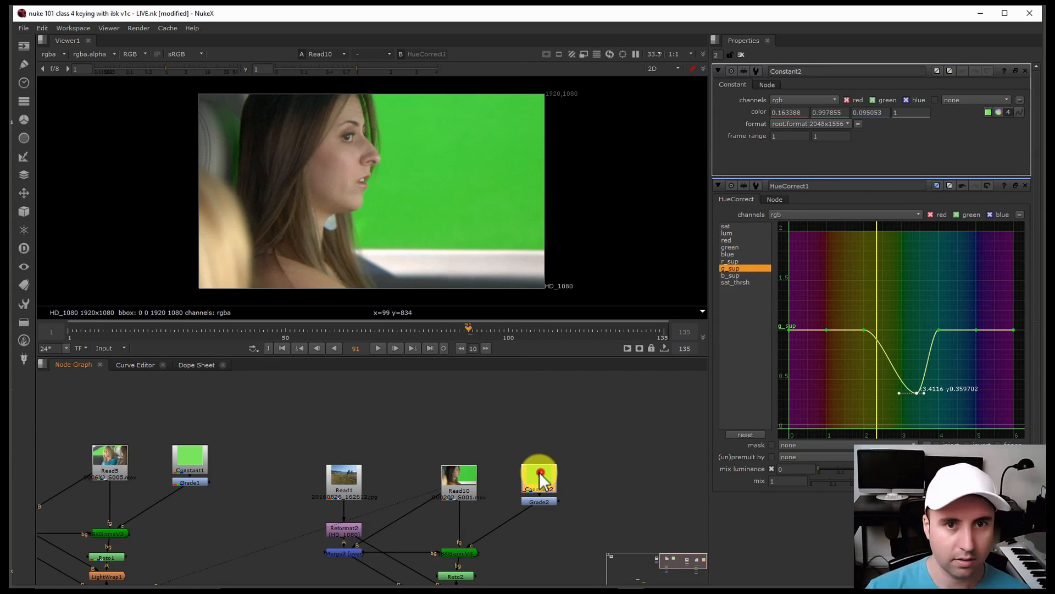
click(987, 112)
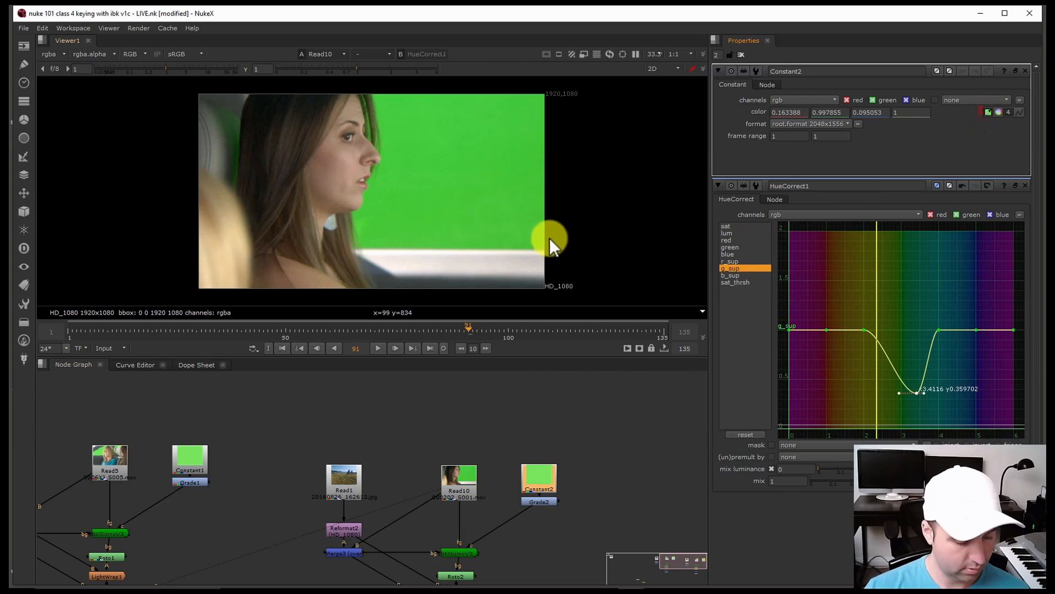
ctrl+click(392, 136)
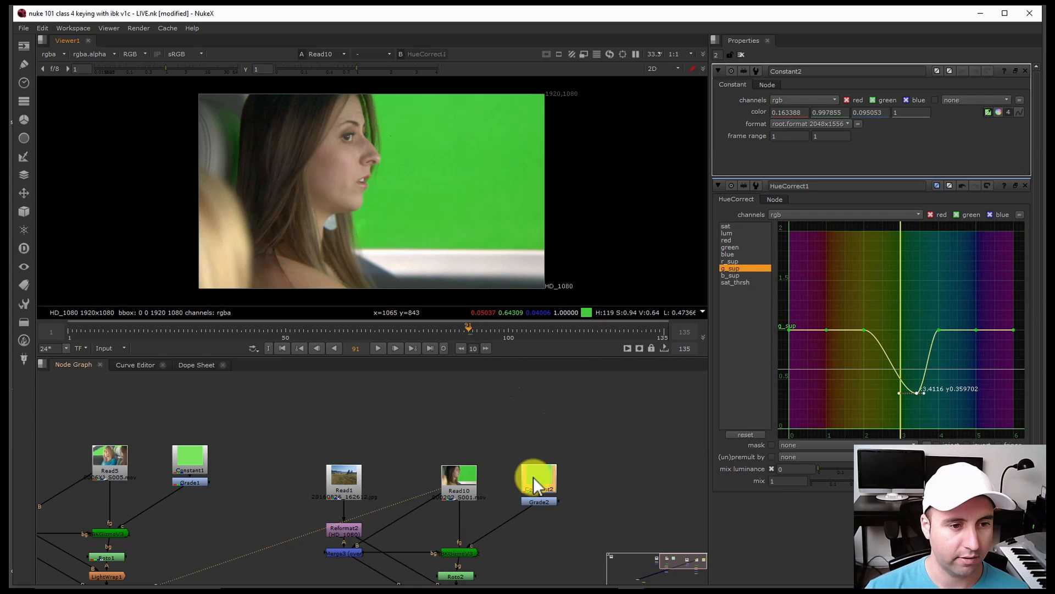
click(537, 503)
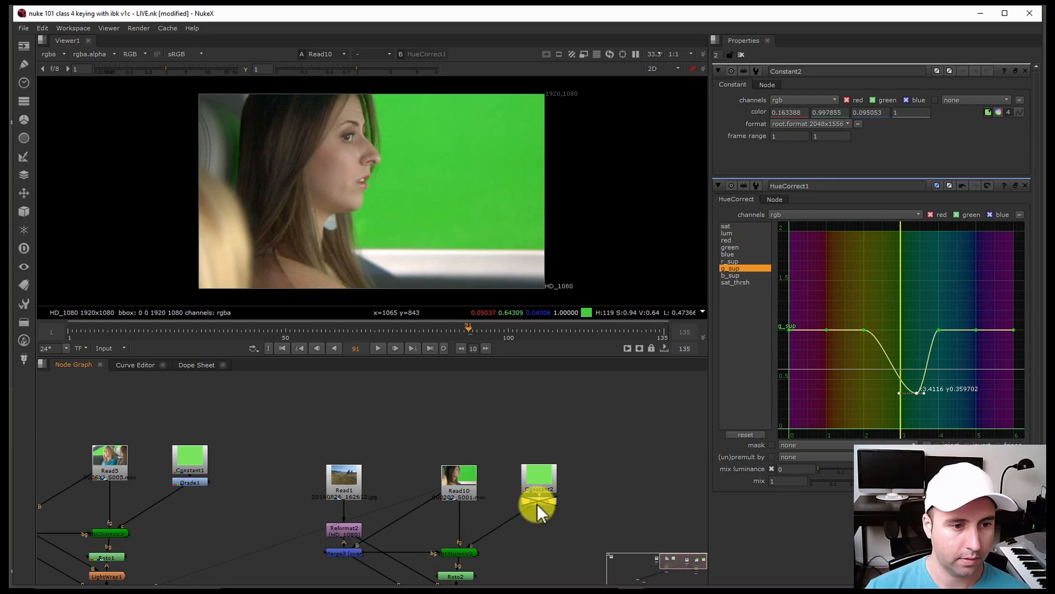
middle_drag(538, 507, 553, 465)
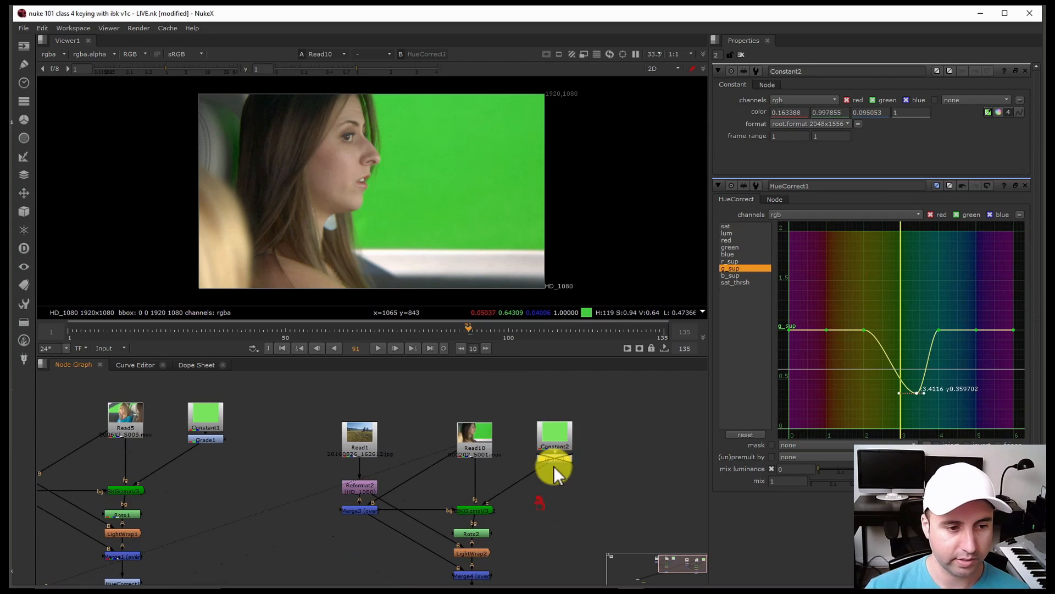
Delete the Roto2 node and disable LightWrap2 in the copied tree.
click(473, 510)
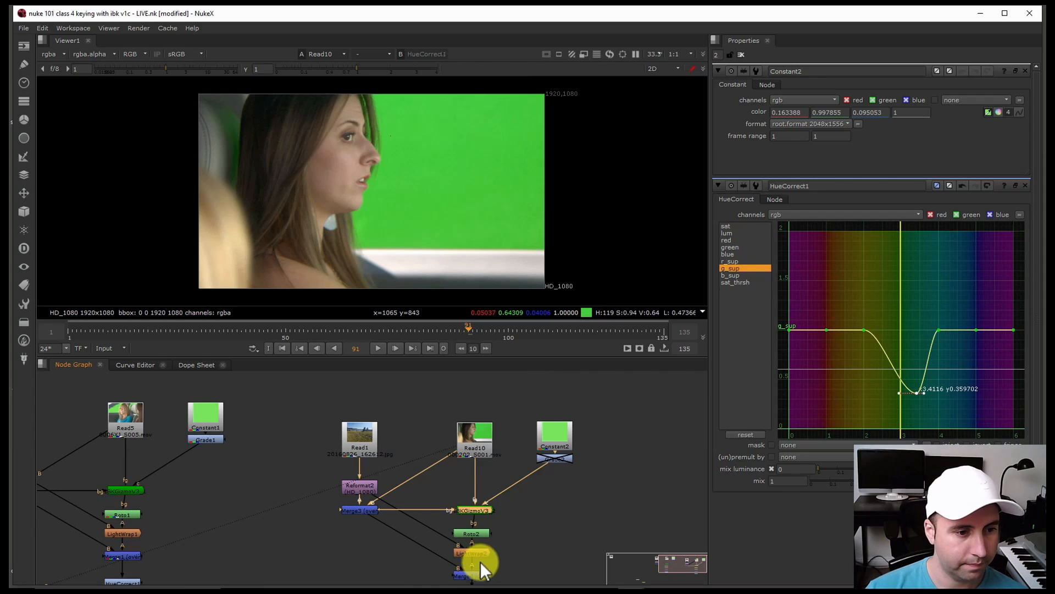
middle_drag(480, 567, 499, 518)
click(497, 524)
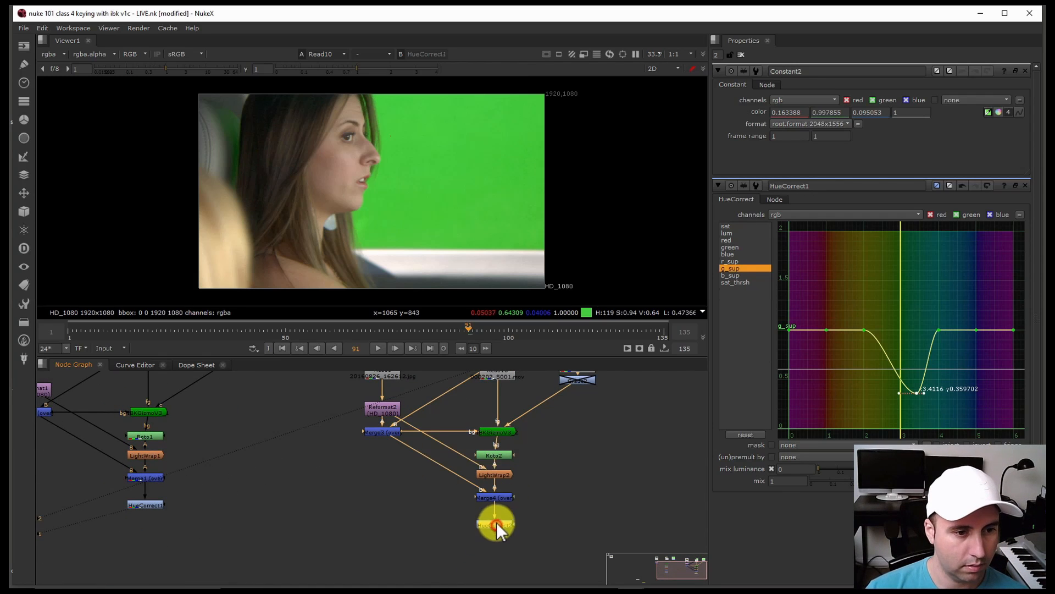
click(498, 458)
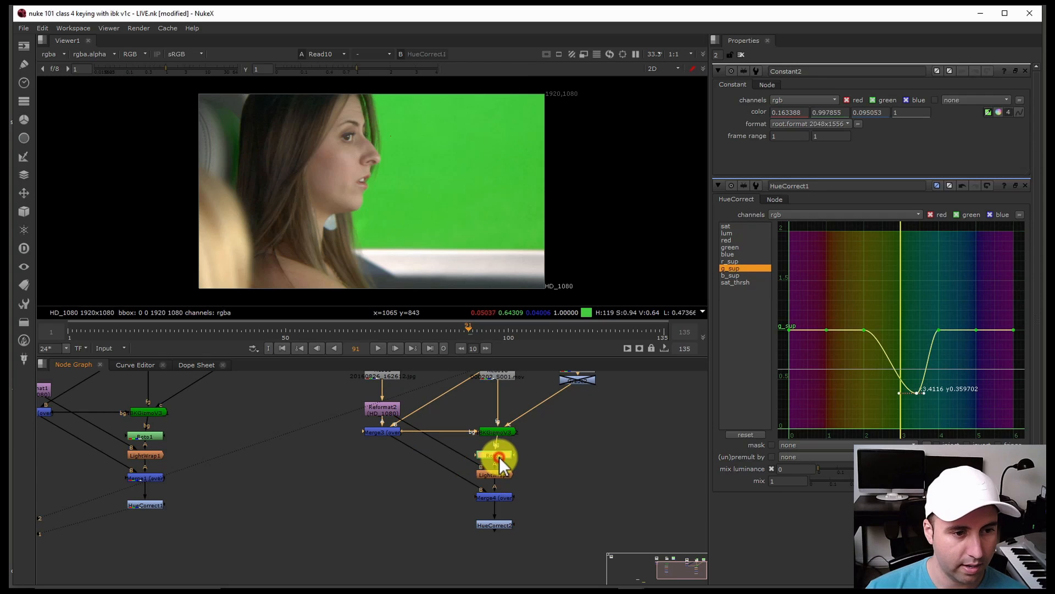
key(Delete)
click(500, 476)
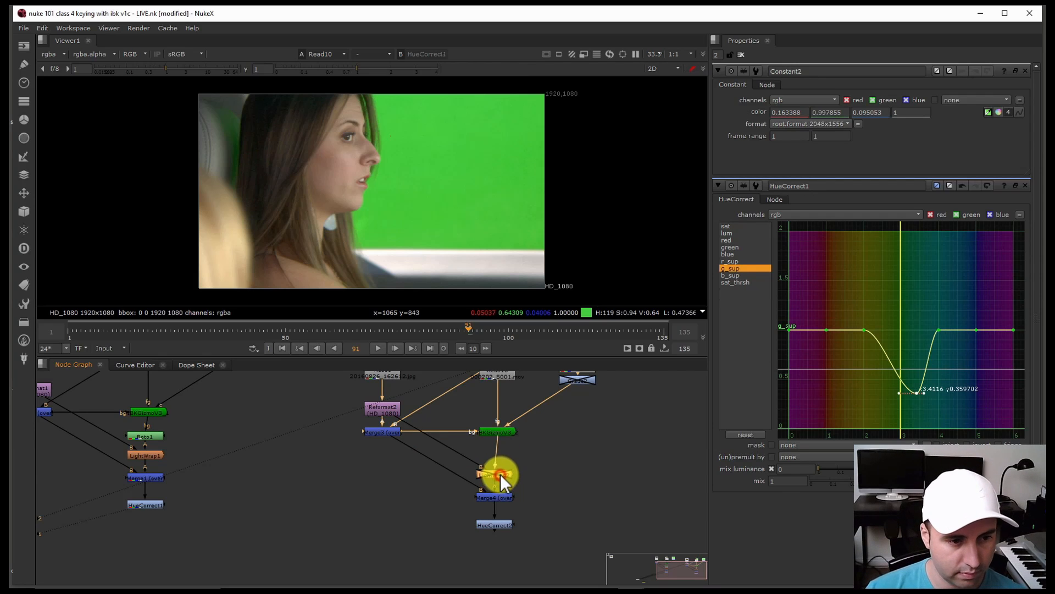
View the alpha channel of the copied tree's IBK gizmo.
click(496, 432)
key(1)
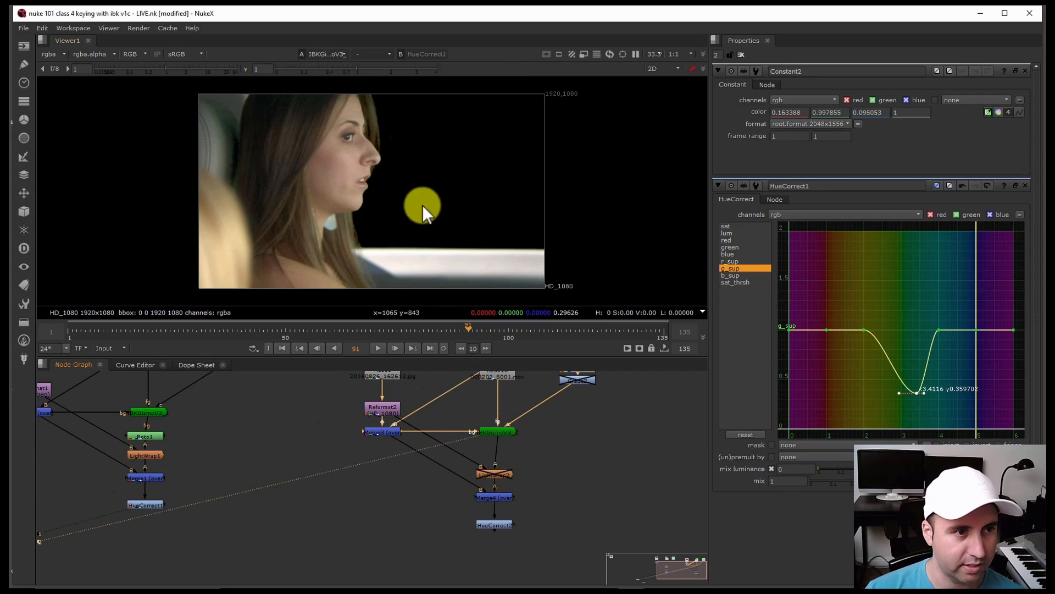
key(a)
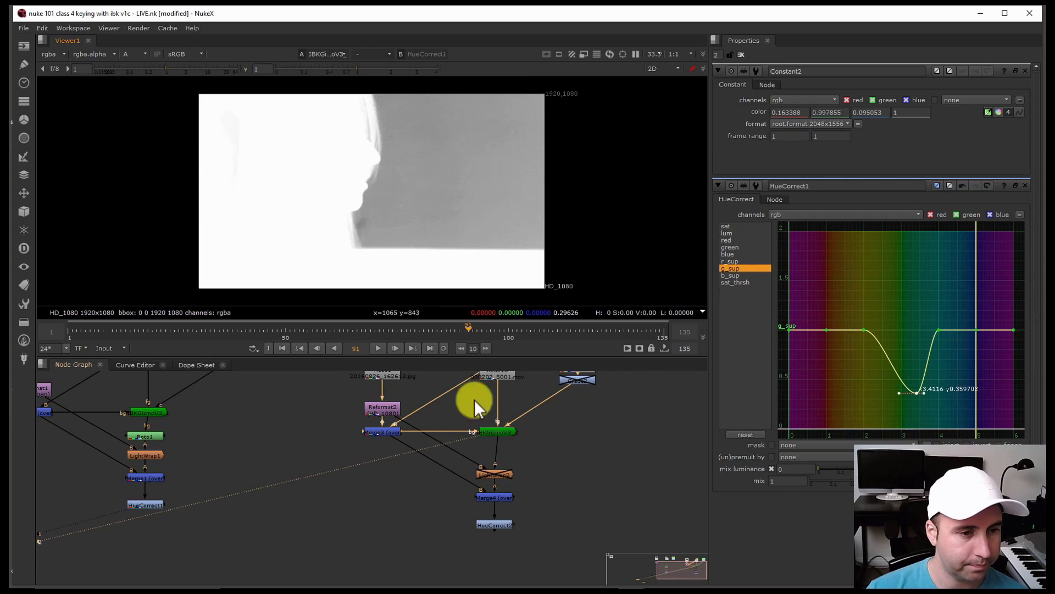
middle_drag(494, 447, 503, 517)
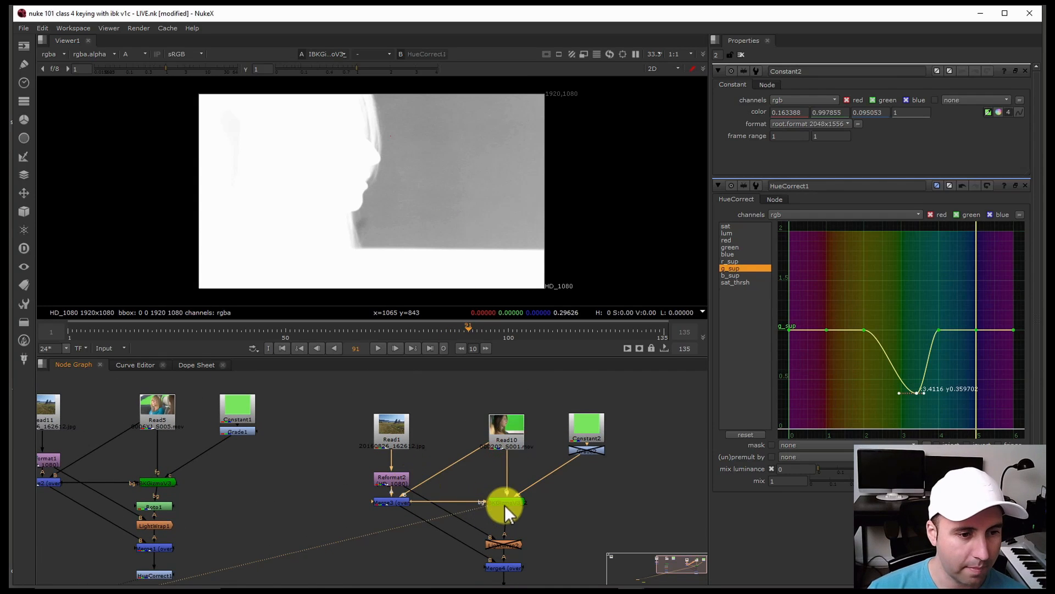
scroll(477, 476, down, 3)
drag(89, 427, 562, 465)
scroll(535, 420, up, 4)
drag(543, 501, 533, 462)
click(566, 447)
key(Delete)
scroll(532, 464, down, 3)
middle_drag(530, 491, 493, 435)
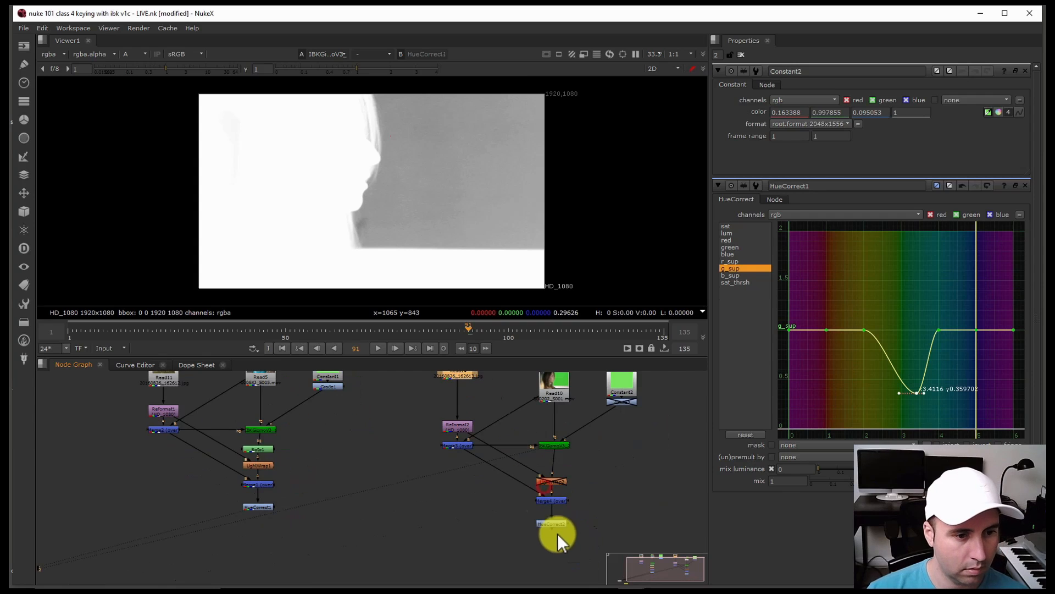
Compare the HueCorrect2 composite in full color with the copied IBK gizmo's output and alpha.
click(555, 521)
key(1)
key(a)
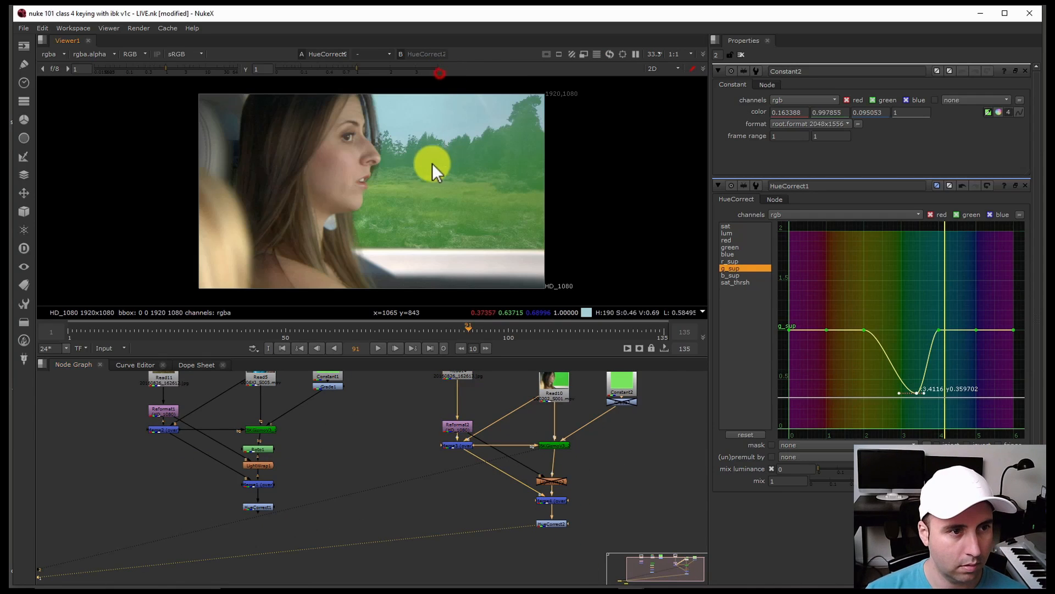
click(557, 444)
key(1)
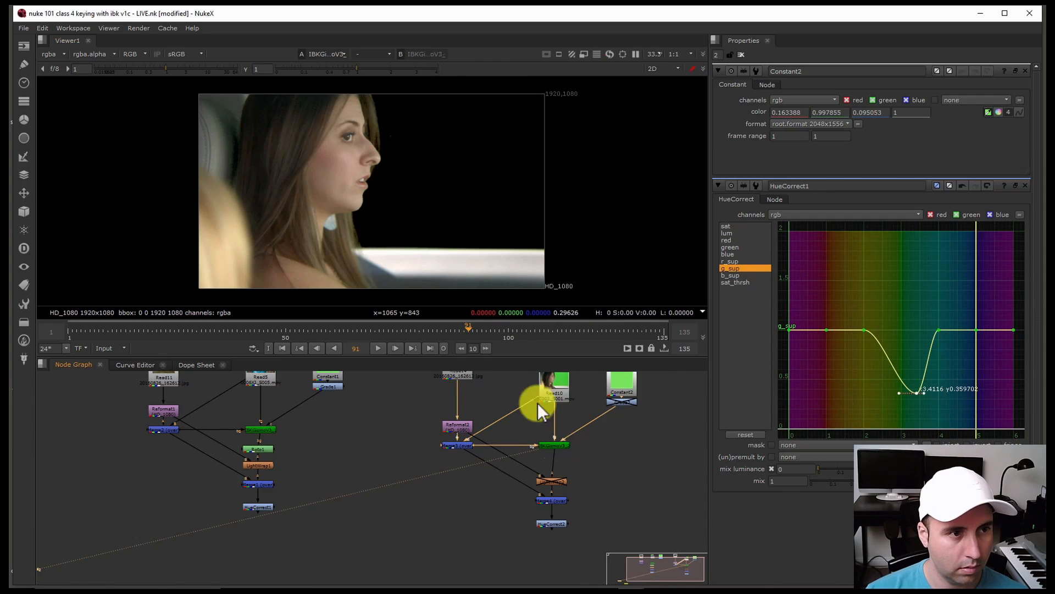
key(a)
key(a)
Compare Merge4 with the IBK gizmo's output and toggle the gizmo off and on to examine the green background tint.
click(555, 501)
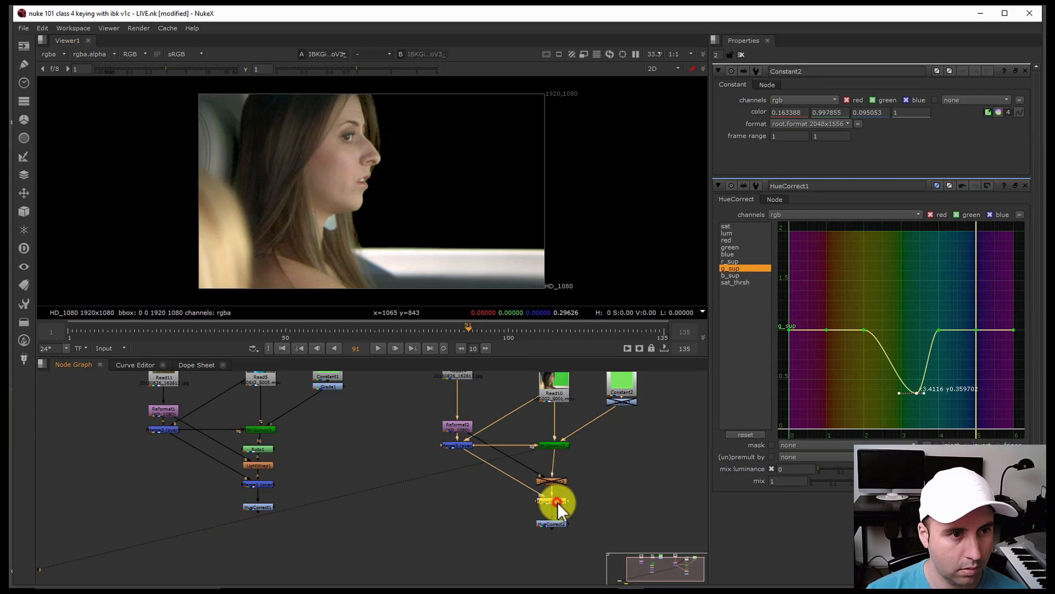
key(1)
click(559, 446)
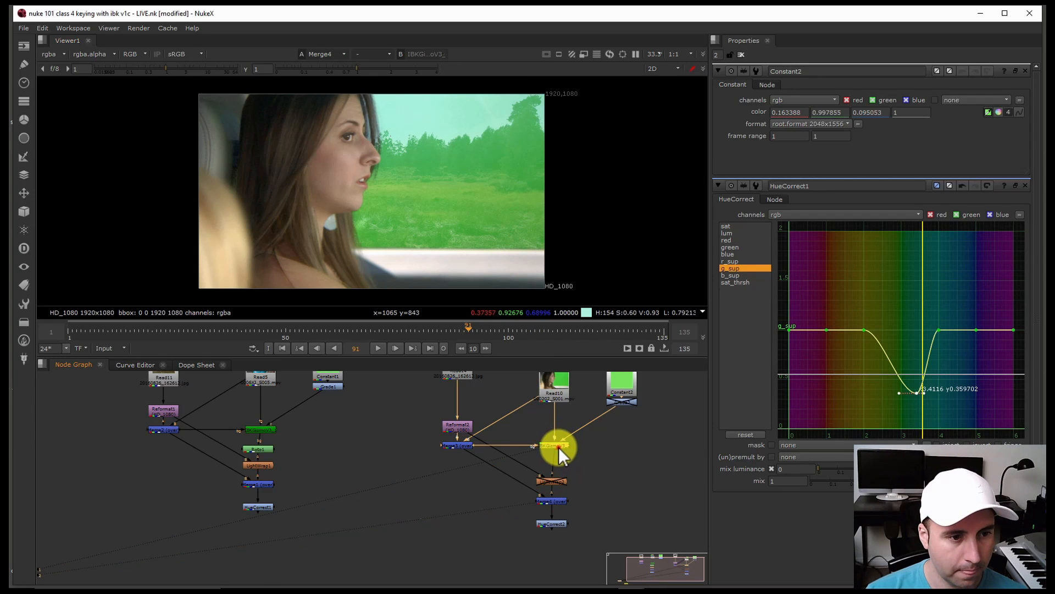
key(1)
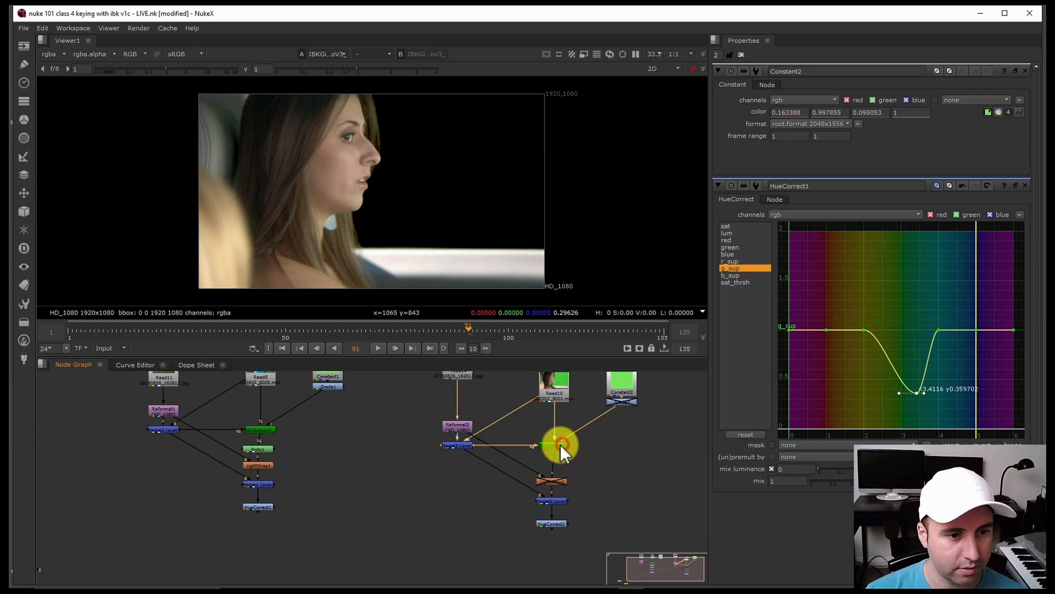
click(552, 483)
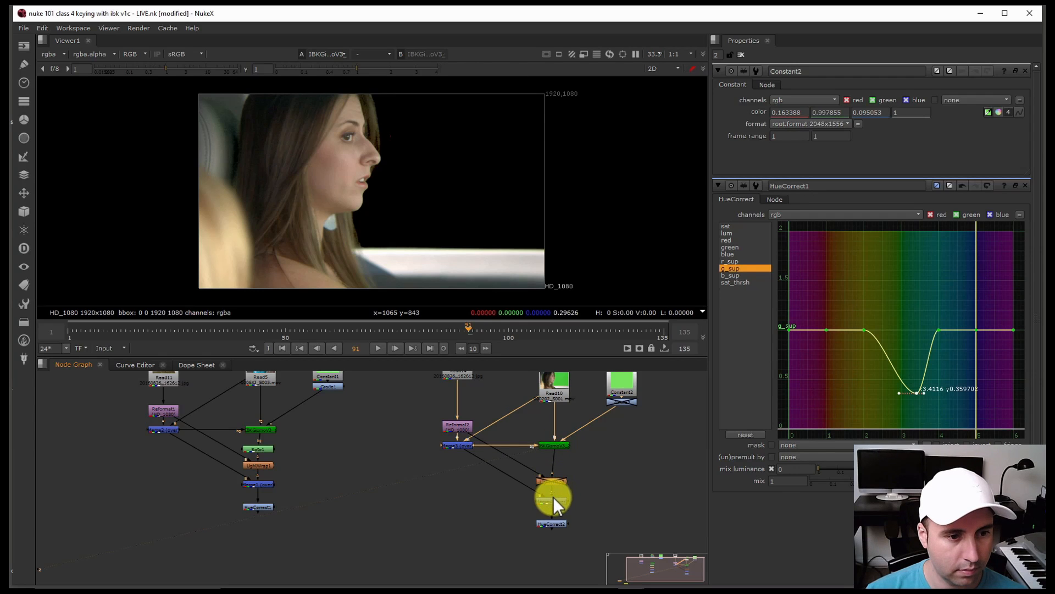
click(553, 496)
key(1)
click(562, 444)
key(d)
key(d)
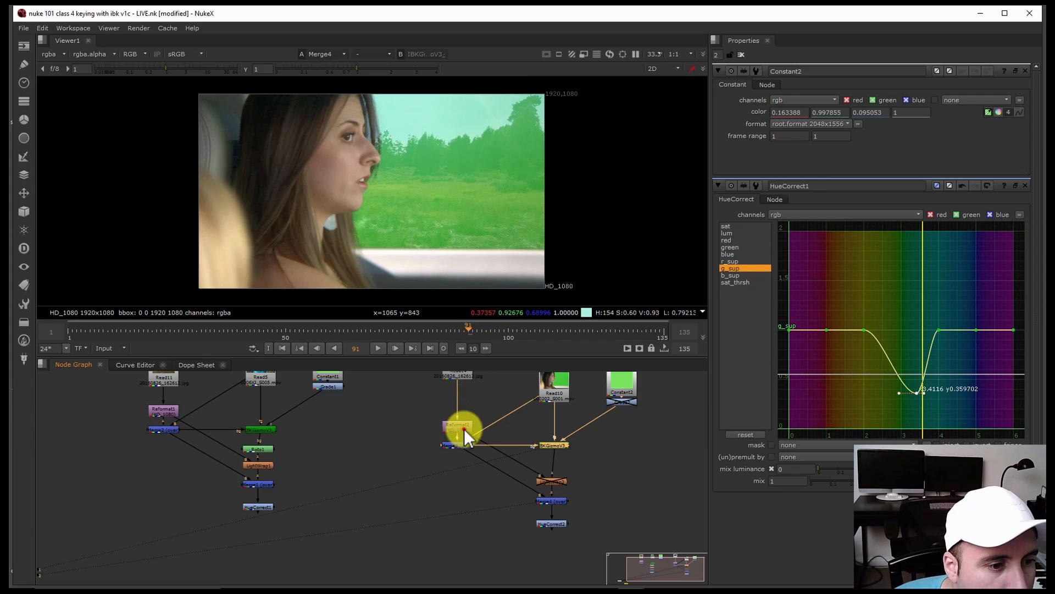
Add a Transform node below Reformat2 and shift the background plate by x 128, y -92.
drag(464, 427, 466, 400)
key(t)
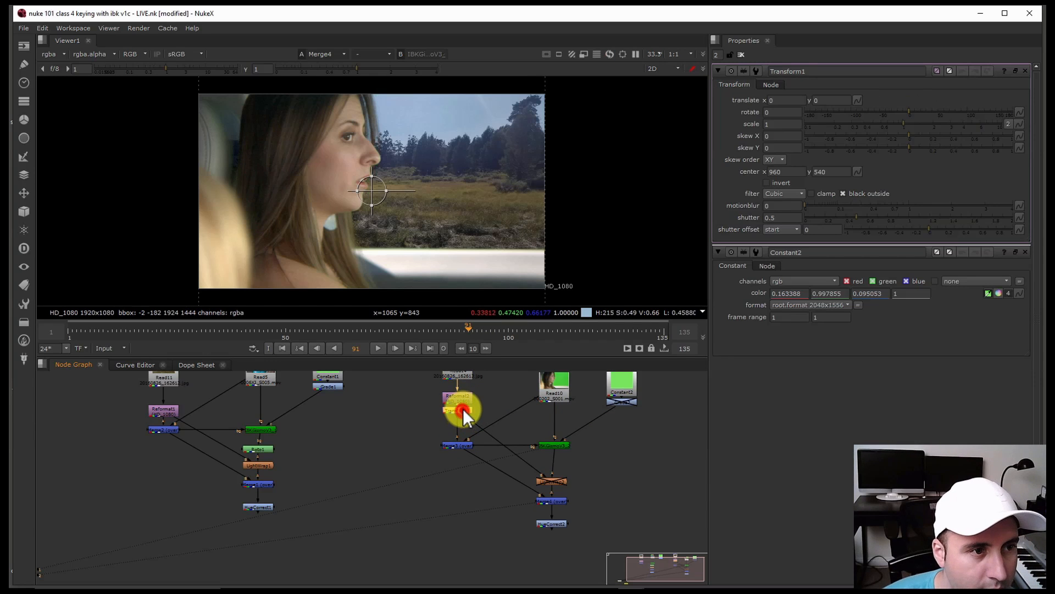
drag(379, 195, 399, 216)
key(ctrl+z)
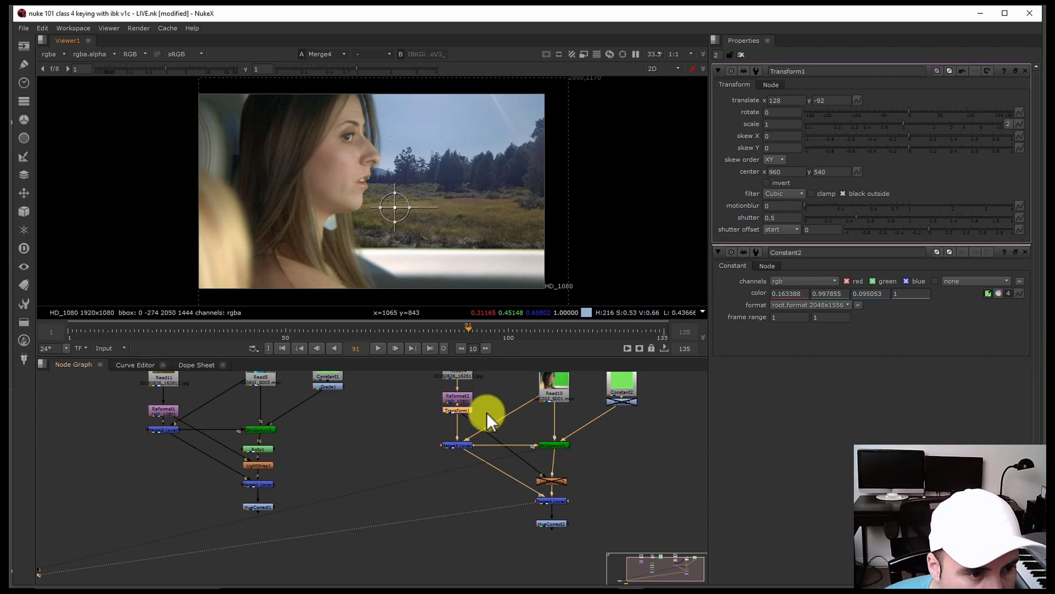
Toggle Transform1 off and on to compare the background tint in the Merge4 composite.
middle_drag(487, 412, 482, 443)
click(461, 440)
key(d)
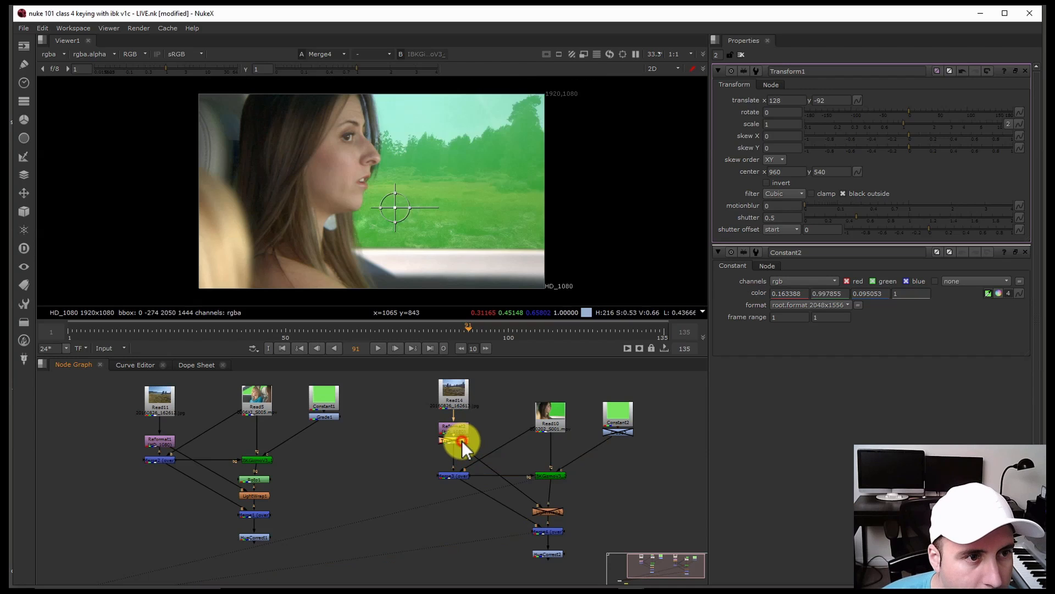
key(d)
click(548, 475)
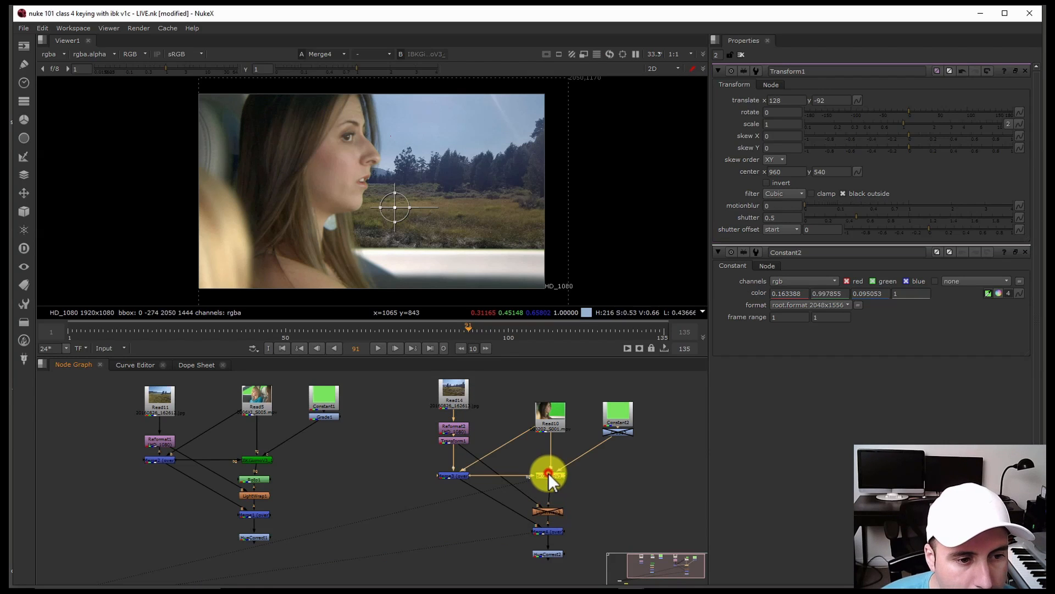
Turn on auto alpha for the Read14 background plate and view the Merge4 composite.
double_click(453, 393)
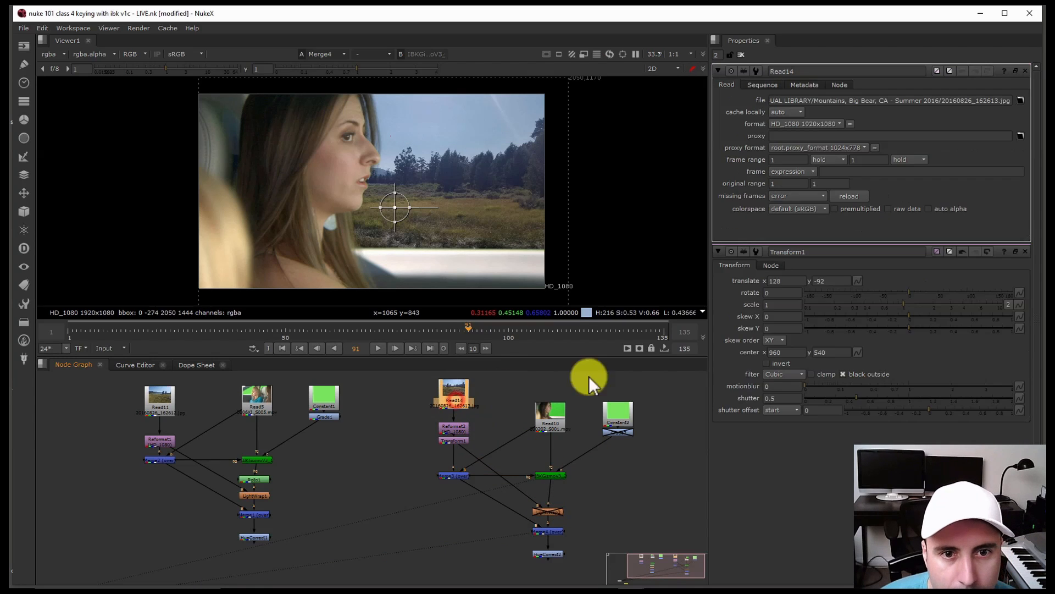
click(931, 208)
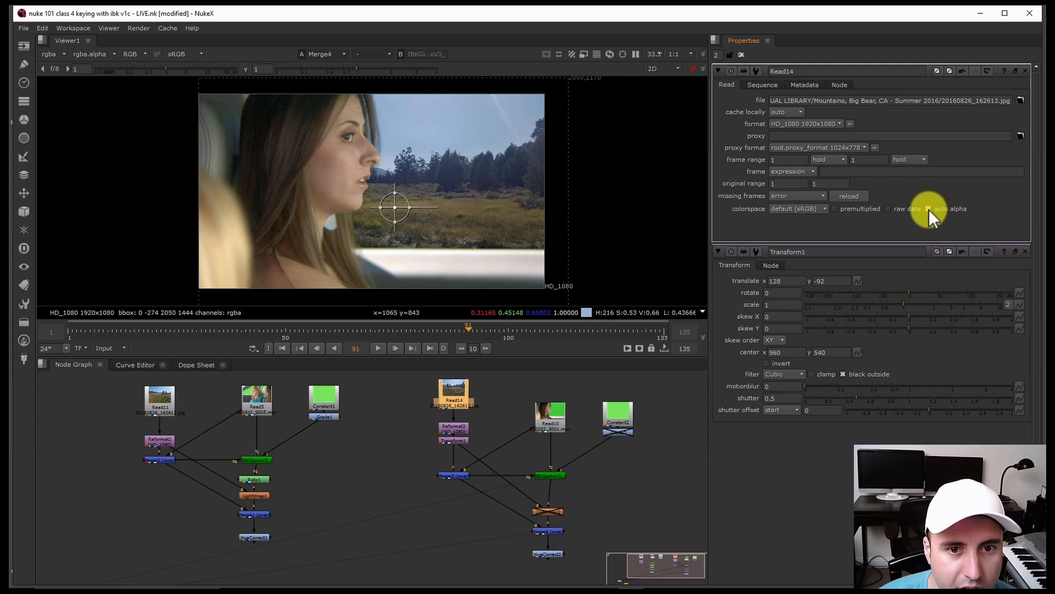
click(548, 474)
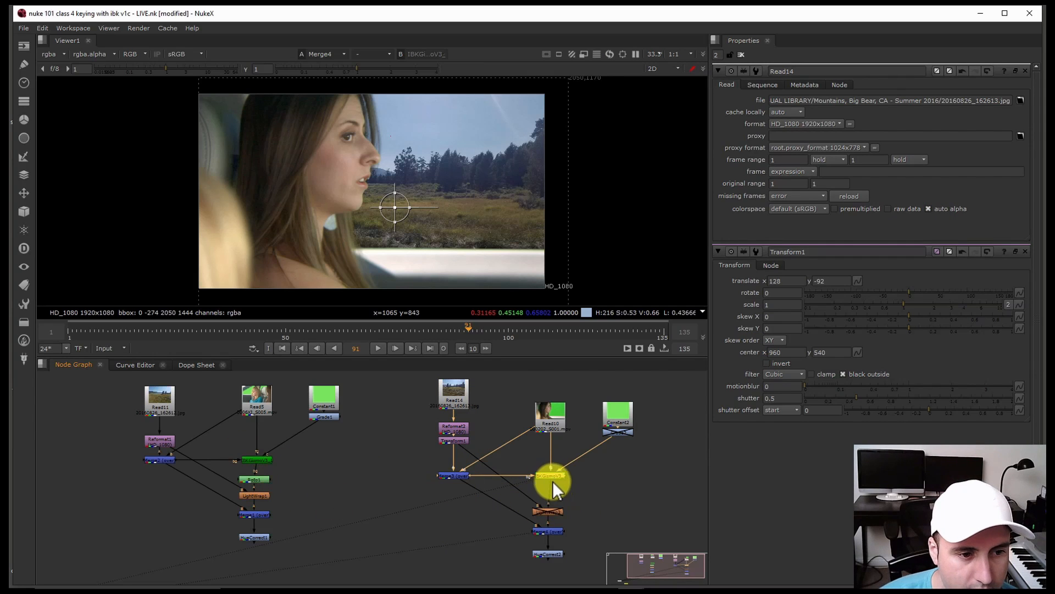
click(553, 532)
key(1)
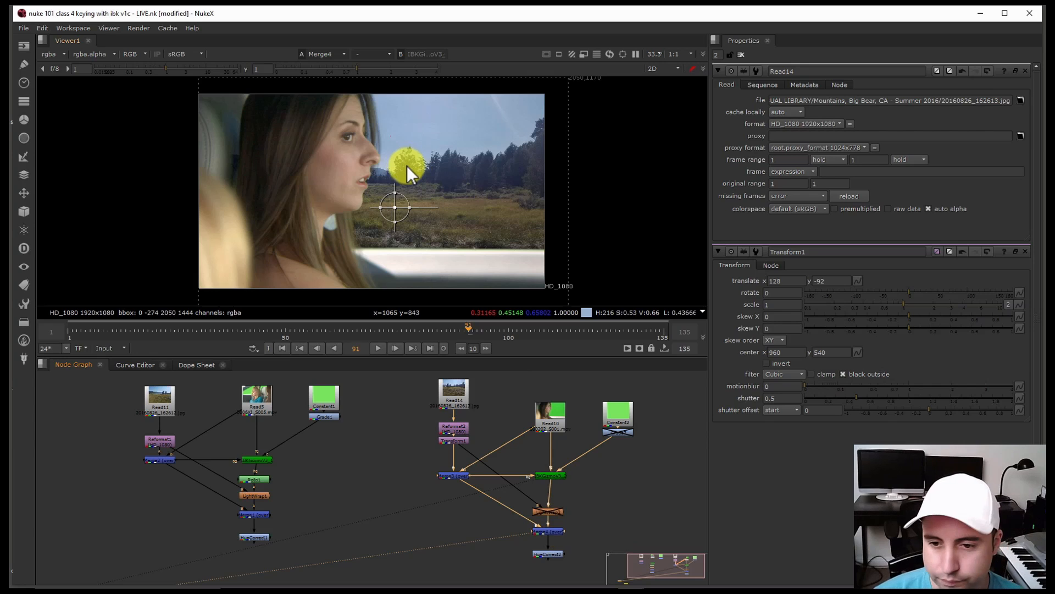
Examine the Merge4 composite up close around the woman's face and hair.
middle_drag(415, 171, 412, 186)
scroll(413, 185, up, 2)
key(space)
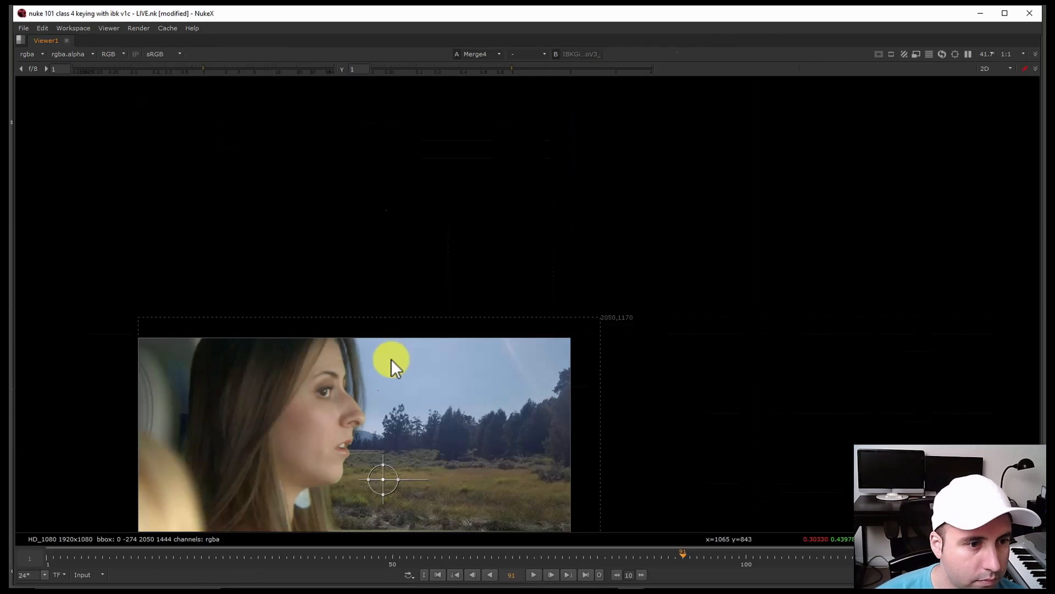
middle_drag(391, 358, 556, 259)
scroll(556, 260, up, 1)
scroll(501, 325, up, 2)
key(space)
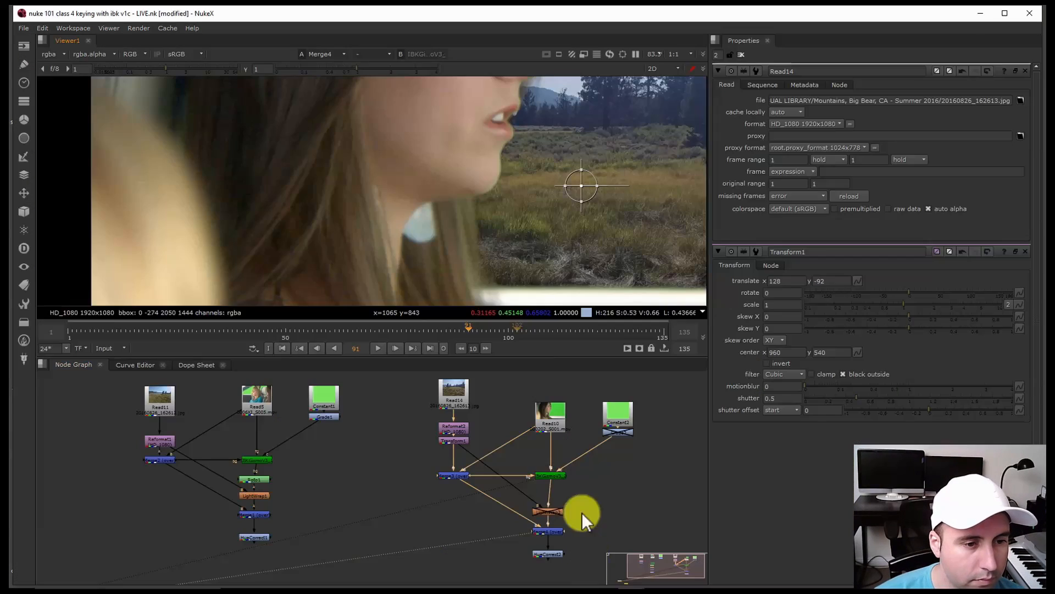
View the second IBK gizmo's output and inspect its alpha channel across the green-screen area.
click(547, 476)
key(1)
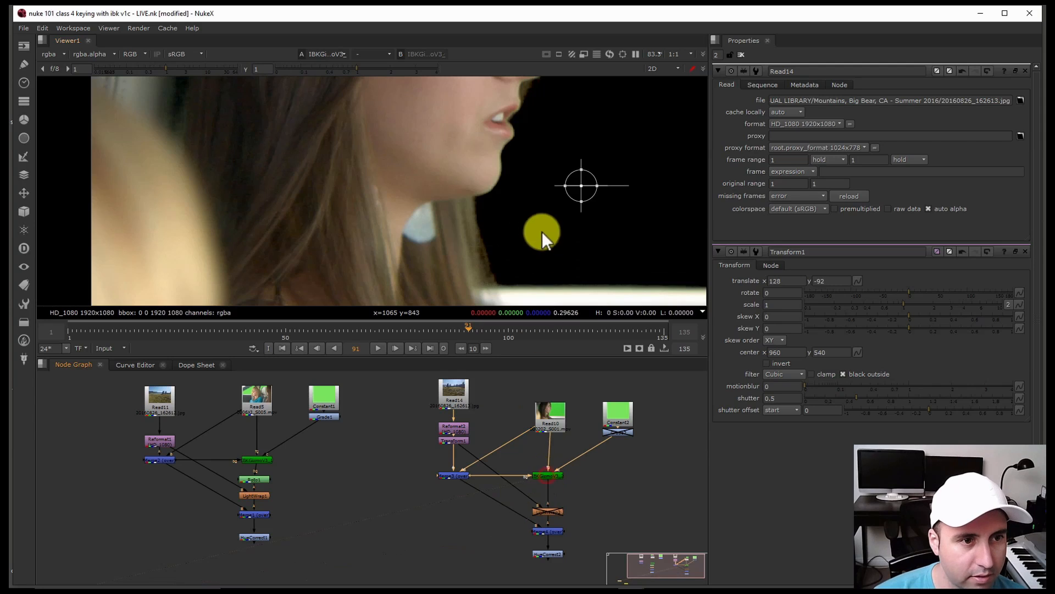
scroll(517, 207, down, 3)
key(a)
scroll(517, 181, up, 1)
scroll(518, 179, up, 1)
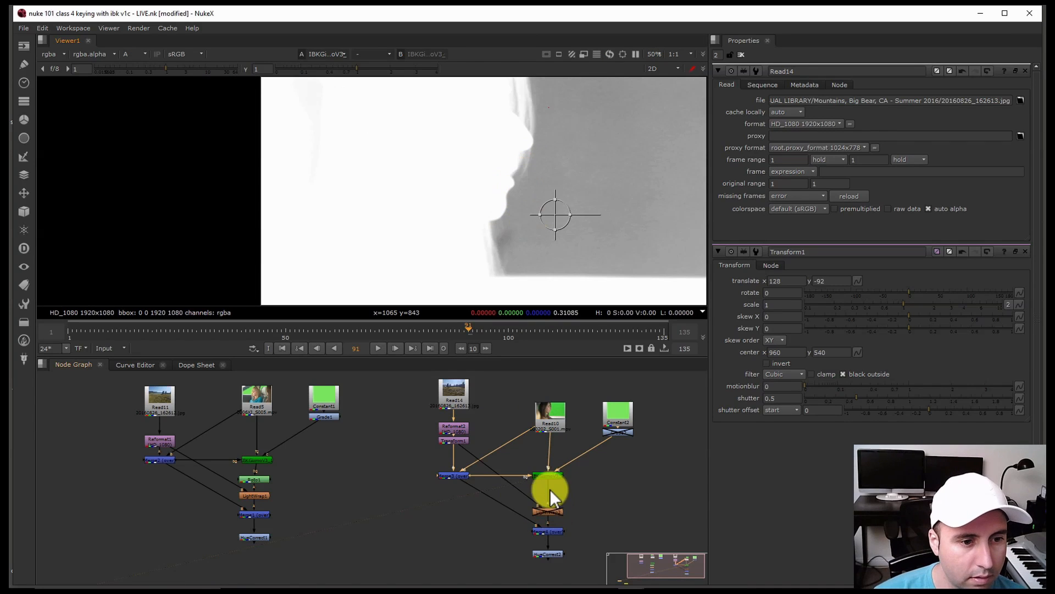
Try different blue/green weights on IBKGizmoV3_2 against the alpha, ending at 0.8.
double_click(552, 475)
drag(551, 477, 551, 471)
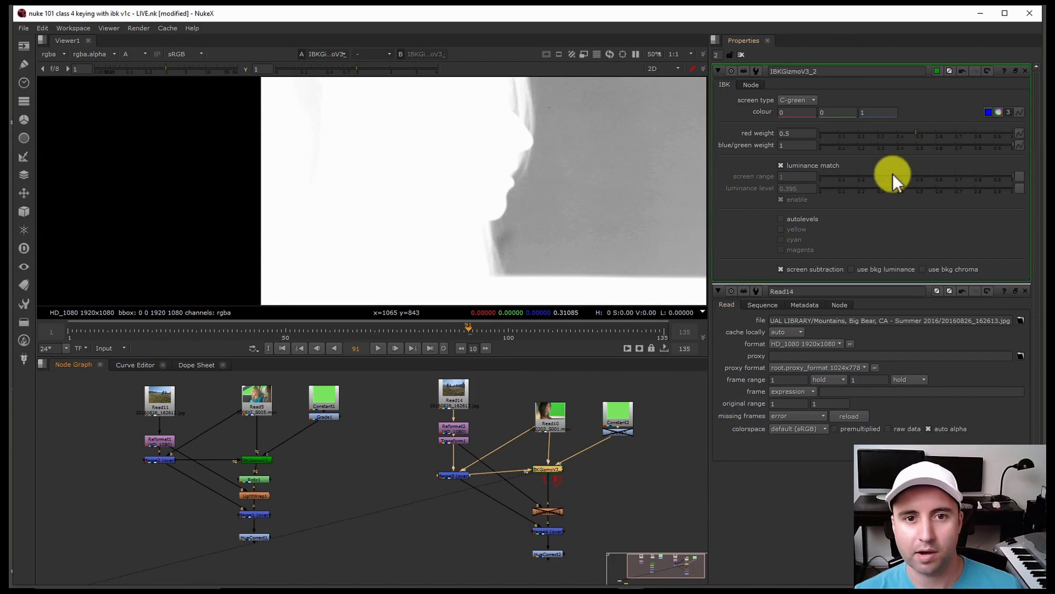
click(907, 146)
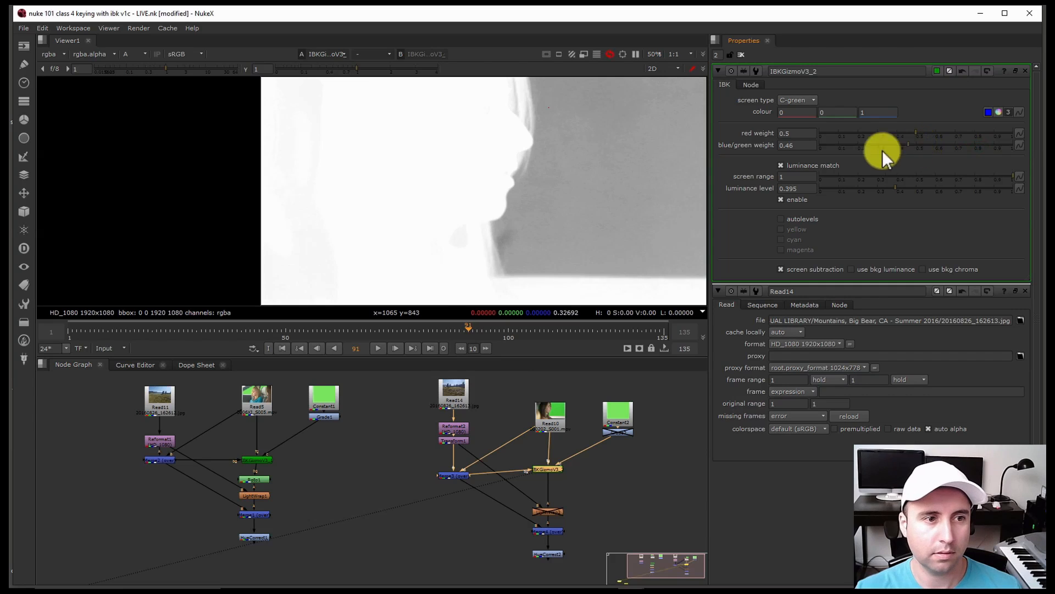
click(984, 146)
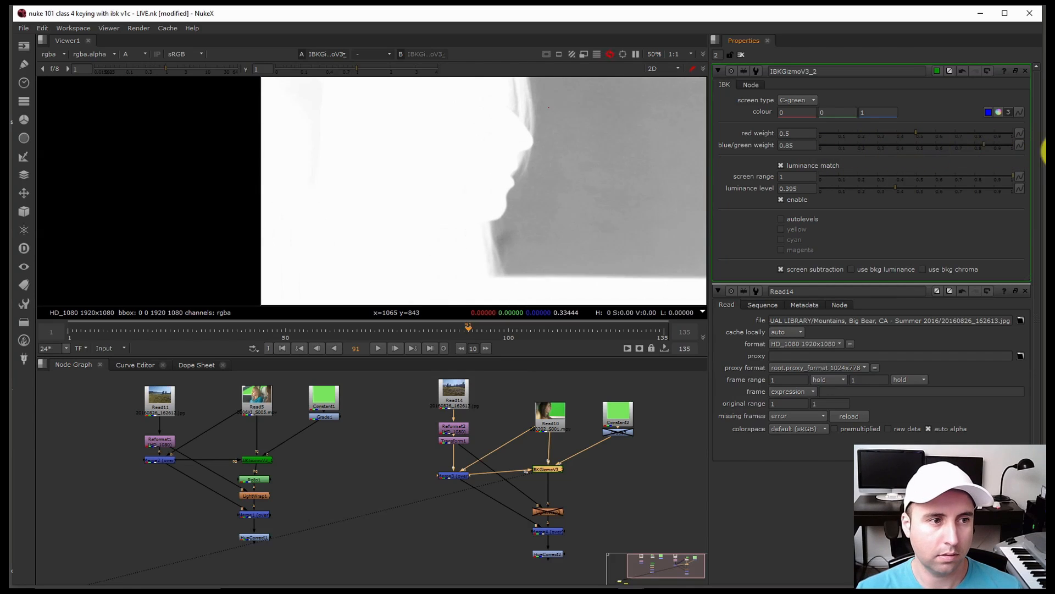
drag(984, 146, 1054, 151)
click(951, 153)
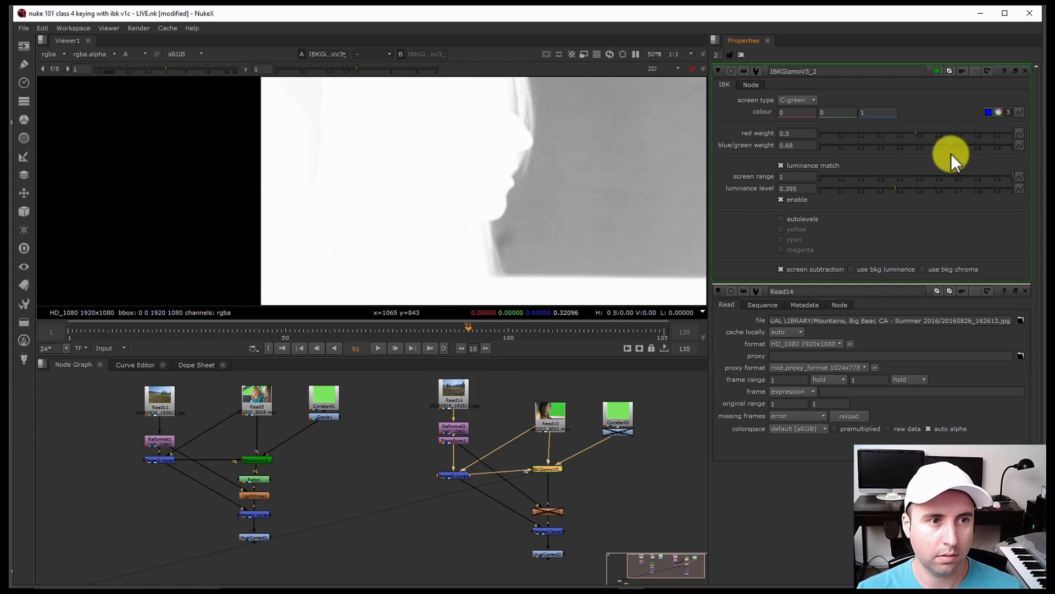
click(974, 150)
click(974, 151)
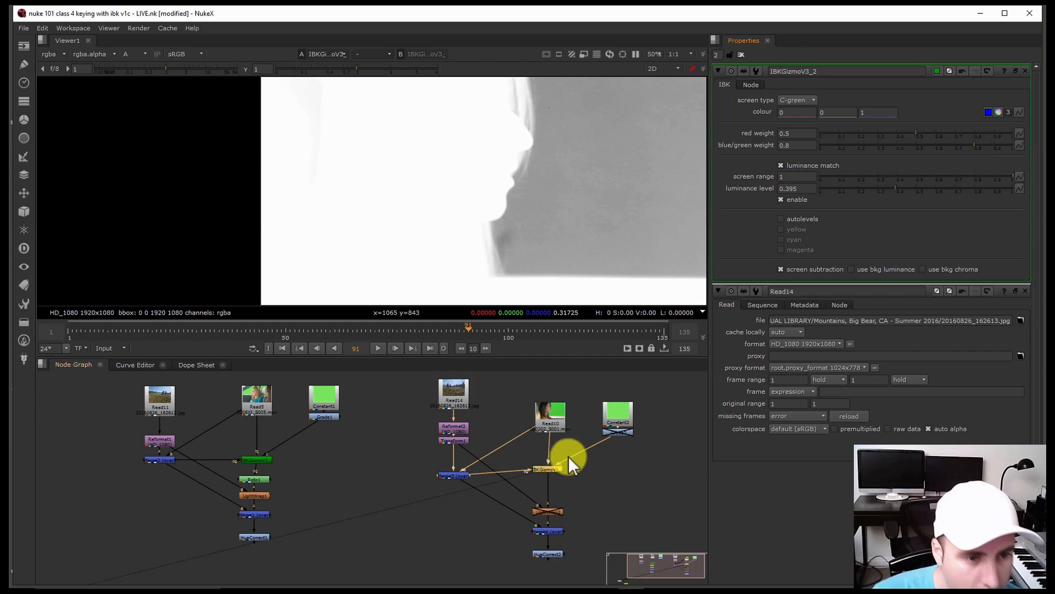
drag(556, 468, 558, 476)
Enable Grade2 below Constant2 and set its multiply to 1 and gamma to 2.35 to clean the matte.
click(620, 430)
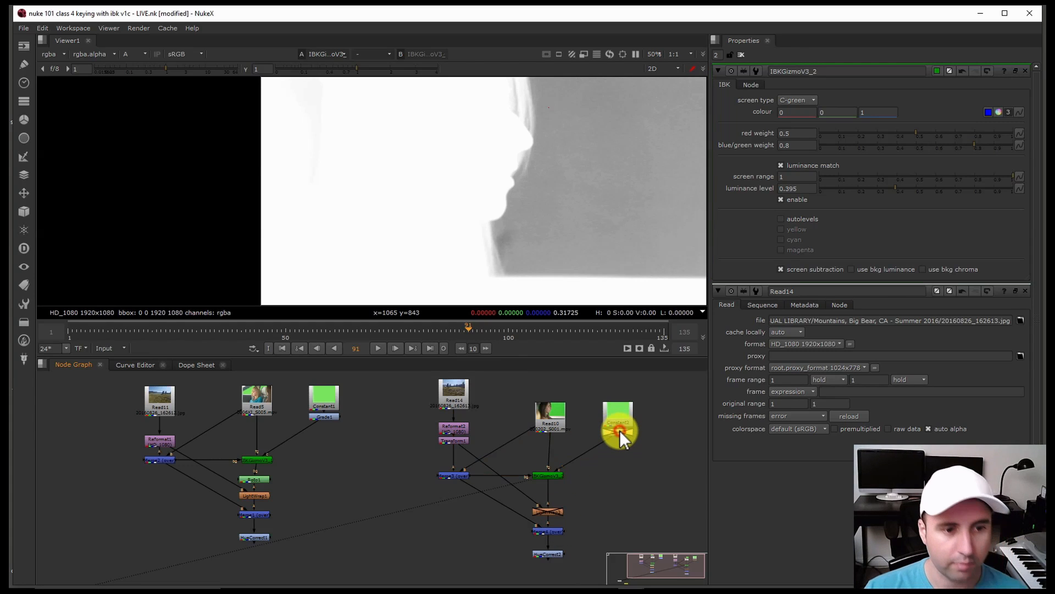
key(d)
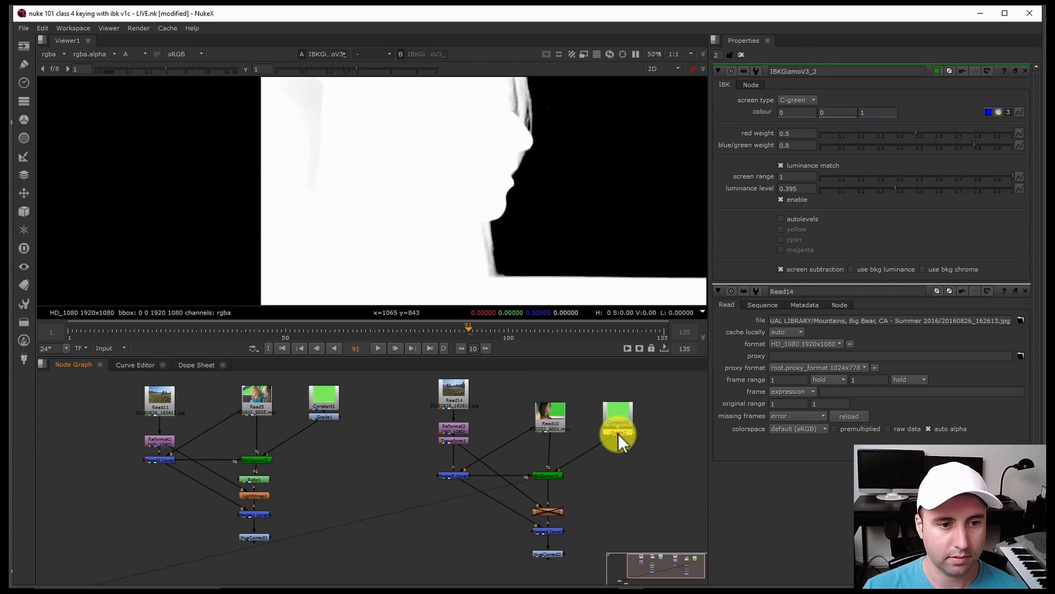
double_click(617, 432)
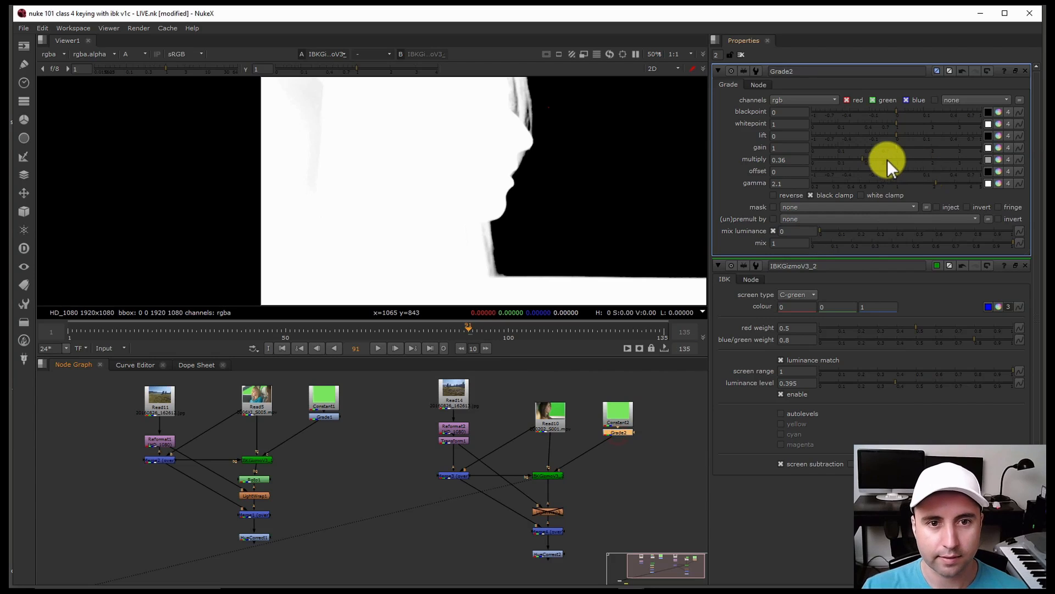
drag(889, 159, 938, 183)
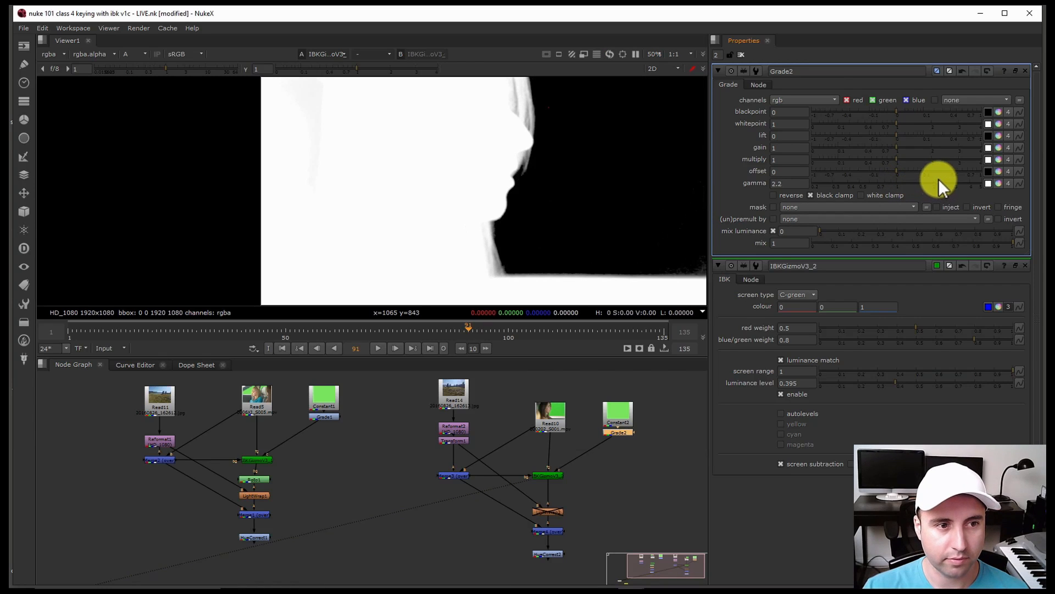
alt+drag(556, 206, 473, 217)
scroll(473, 216, down, 1)
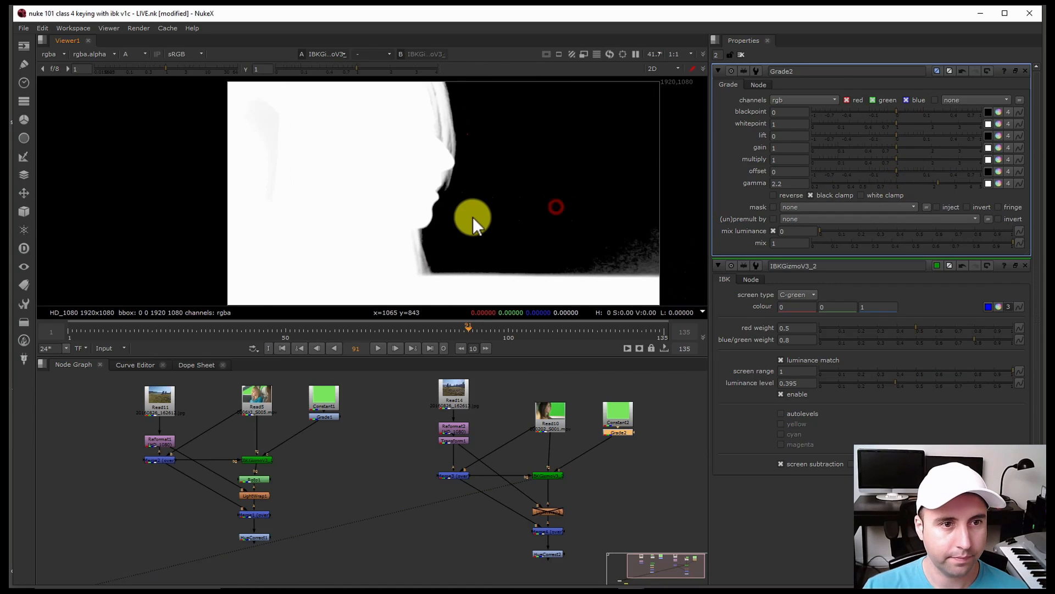
click(937, 181)
drag(937, 180, 942, 183)
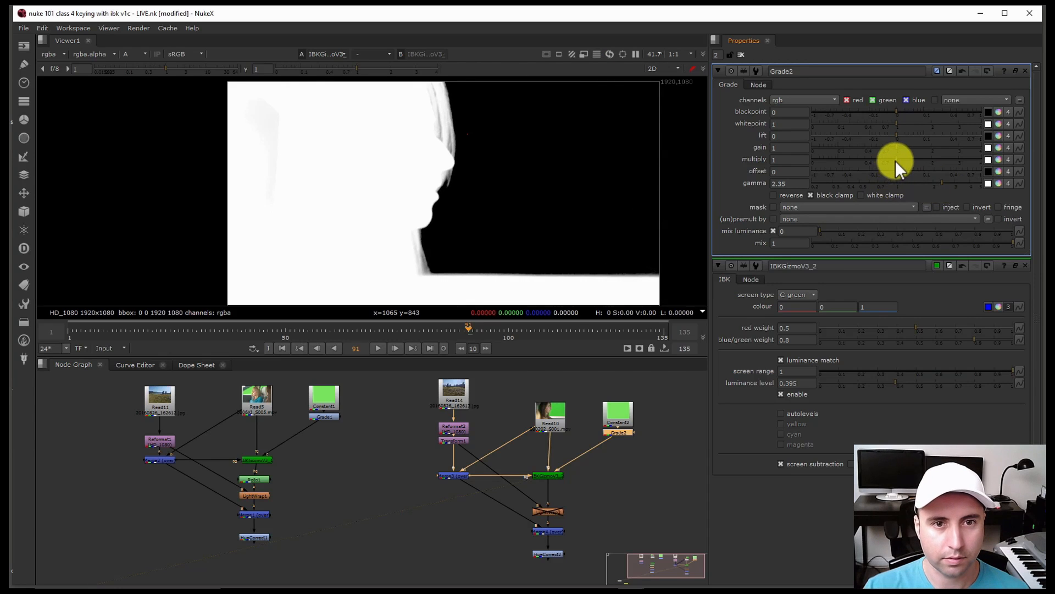
View the Merge4 composite in colour and examine the key edges around the nose, mouth and chin.
click(551, 478)
click(549, 523)
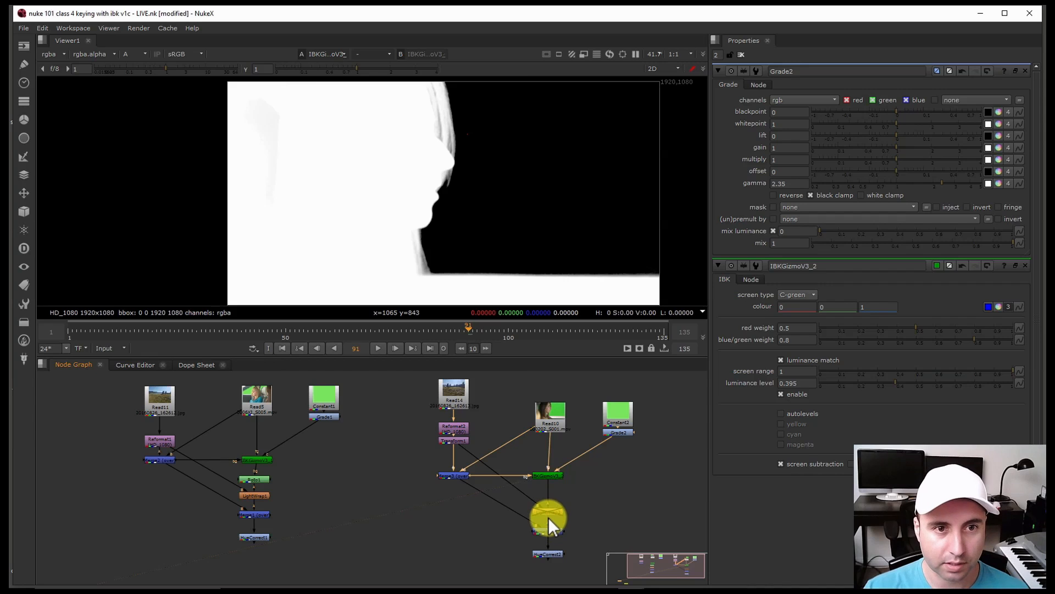
click(549, 532)
key(1)
key(a)
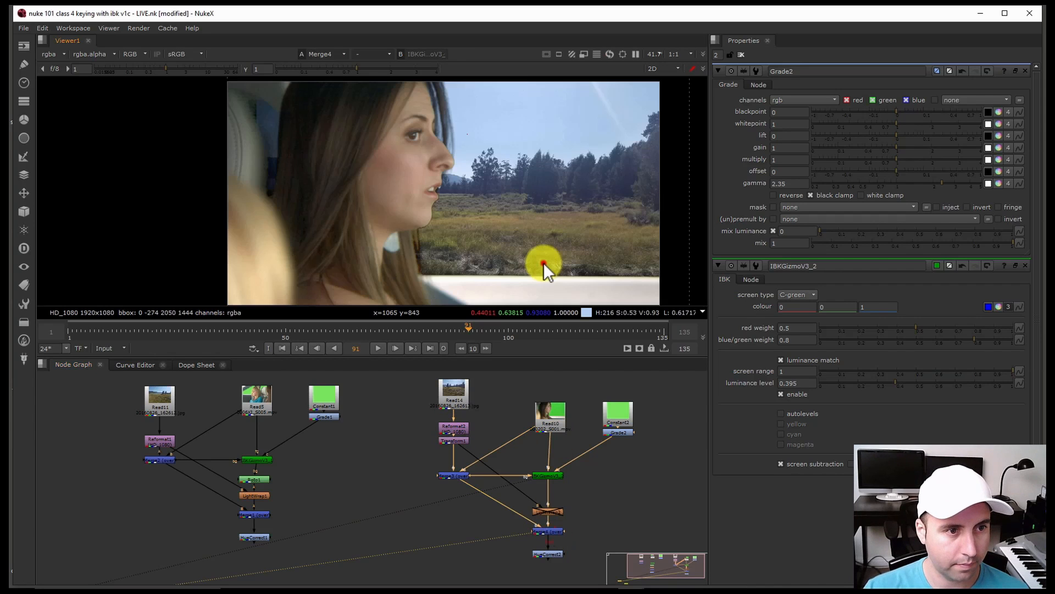
scroll(469, 217, up, 5)
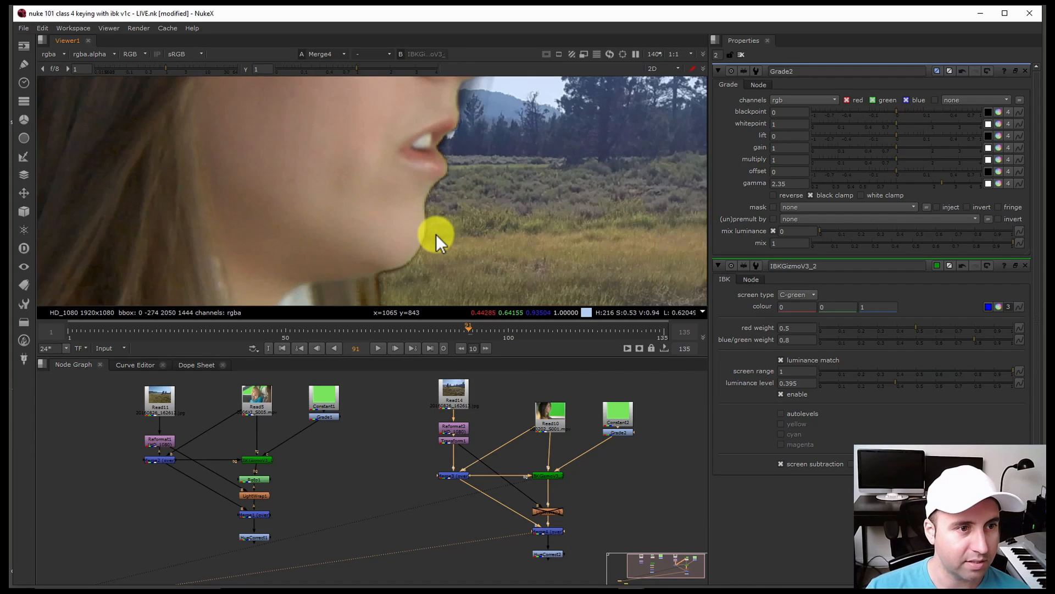
middle_drag(472, 145, 447, 233)
scroll(451, 221, down, 1)
scroll(462, 184, up, 1)
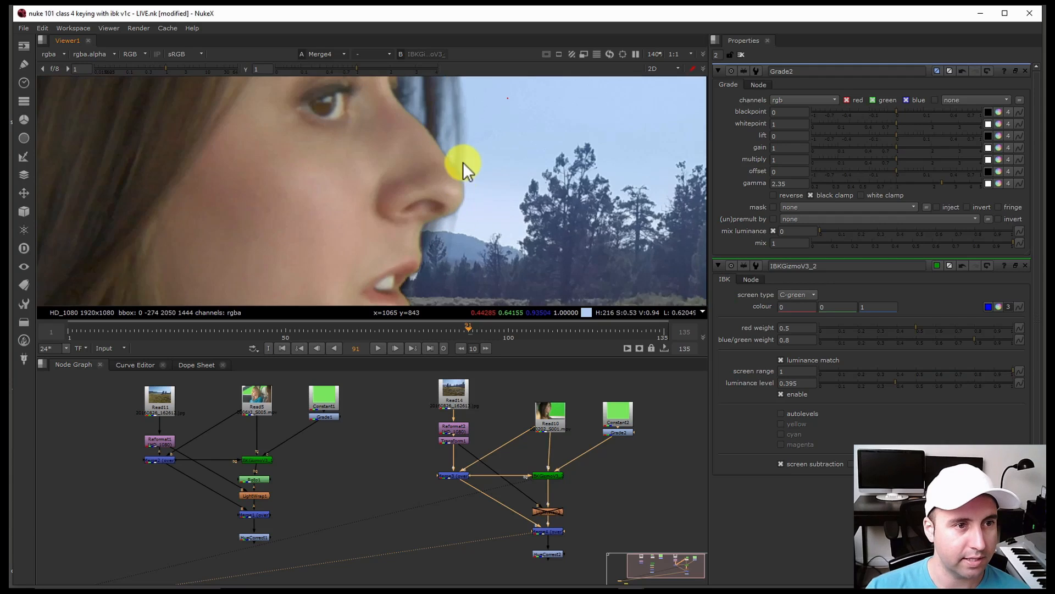
middle_drag(464, 179, 460, 213)
scroll(460, 214, up, 1)
scroll(461, 214, up, 1)
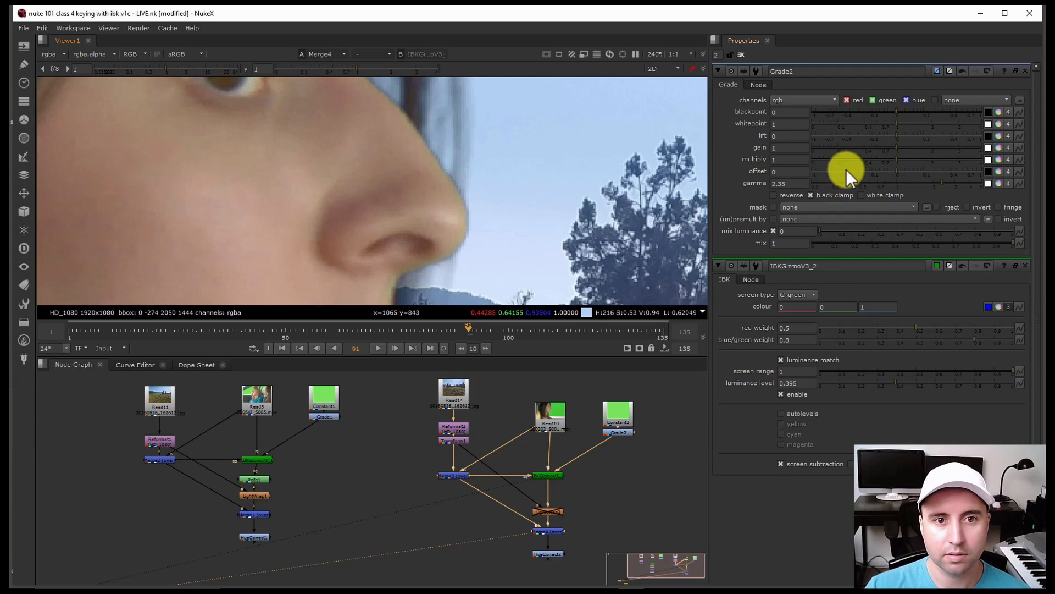
Set Grade2's multiply to 0.82 and gamma to 1.24 while watching the composite's edges.
drag(896, 159, 871, 161)
scroll(416, 213, down, 5)
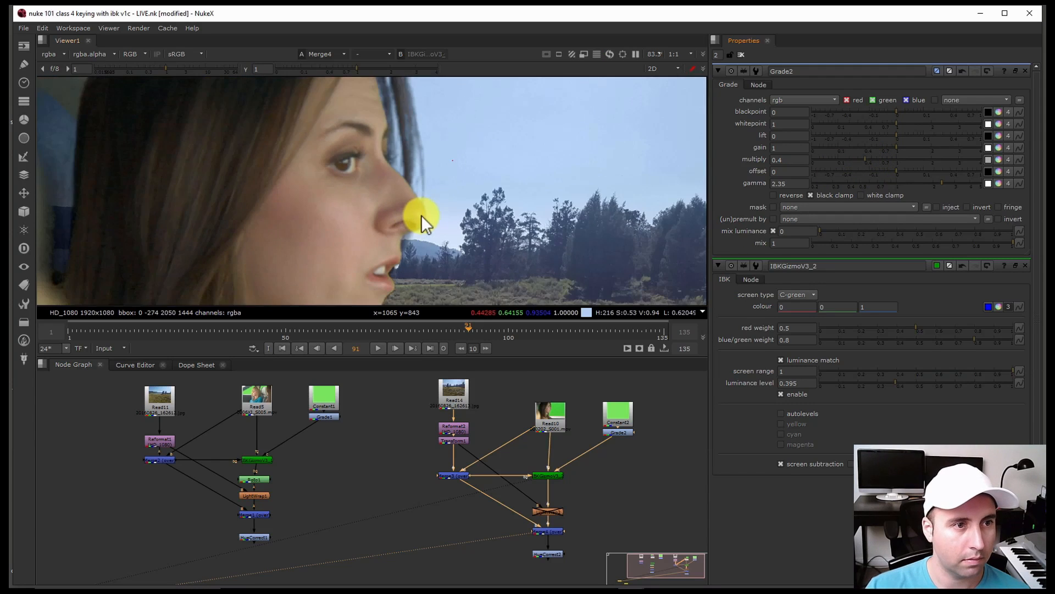
mouse_move(881, 159)
mouse_down()
mouse_move(901, 159)
mouse_move(889, 162)
mouse_up()
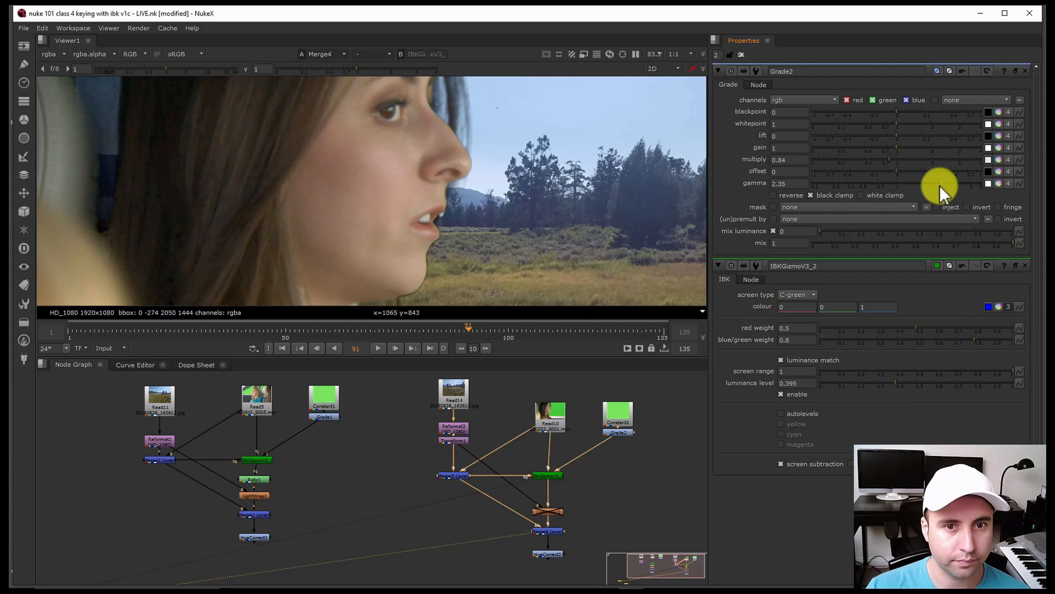
drag(939, 186, 907, 189)
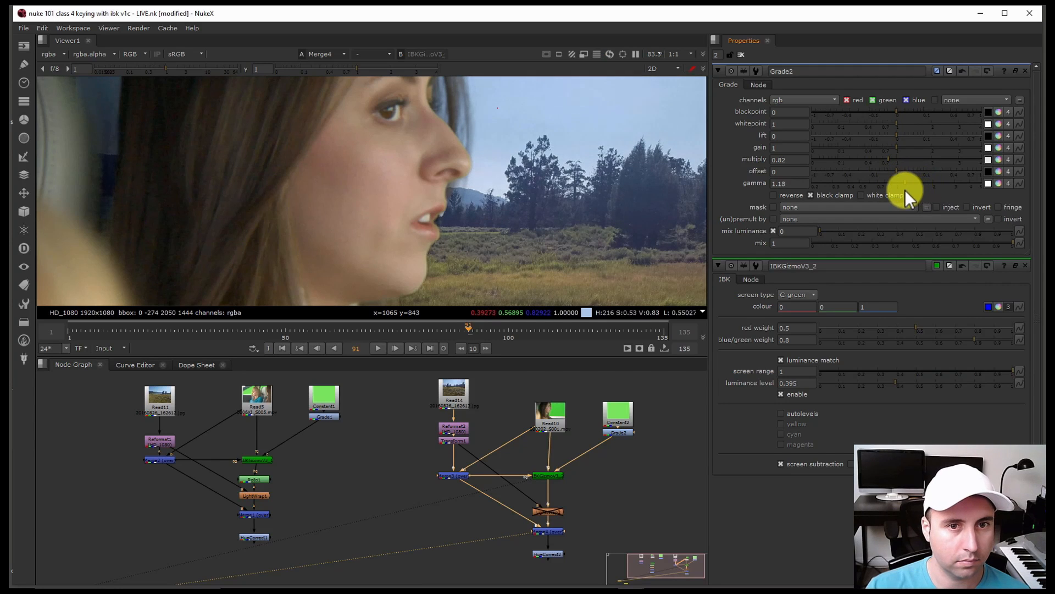
scroll(365, 208, down, 3)
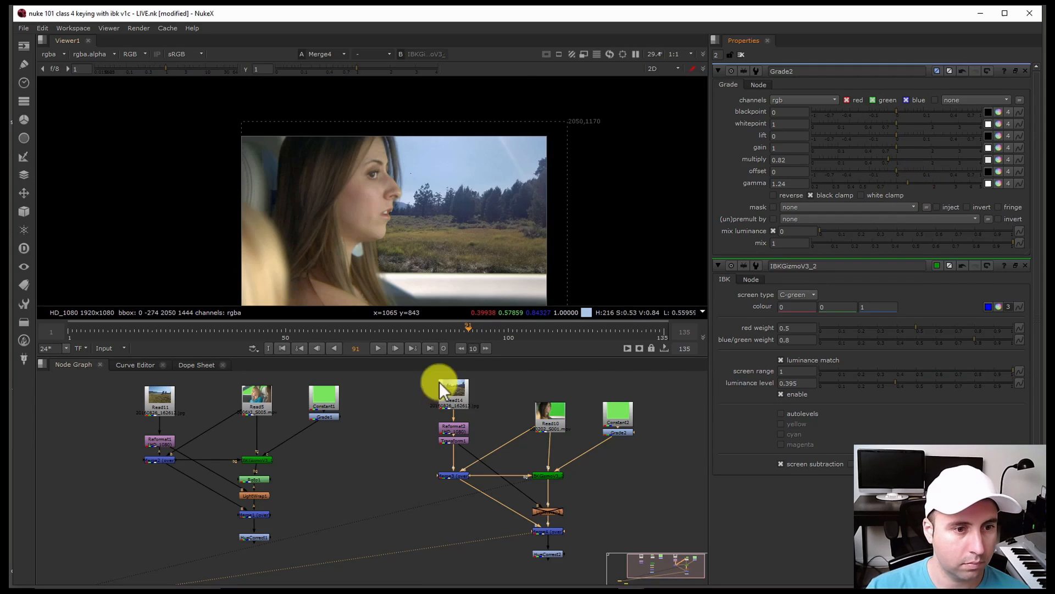
View the HueCorrect2 output at frame 84 and set the IBKGizmoV3_2 blue/green weight to 0.55.
click(547, 476)
scroll(469, 167, up, 4)
scroll(465, 249, down, 4)
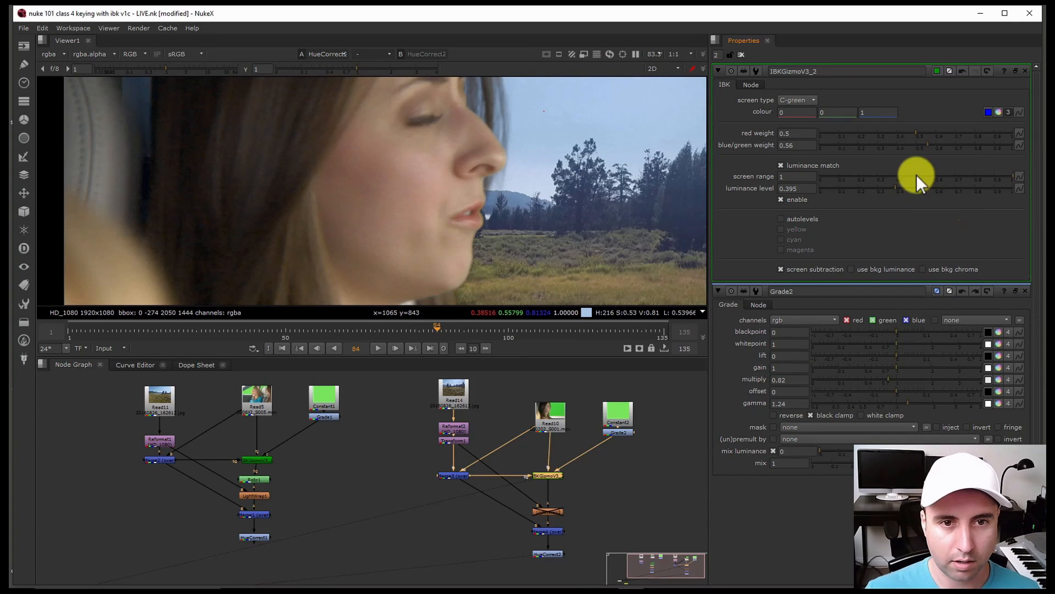
click(927, 145)
drag(923, 145, 922, 146)
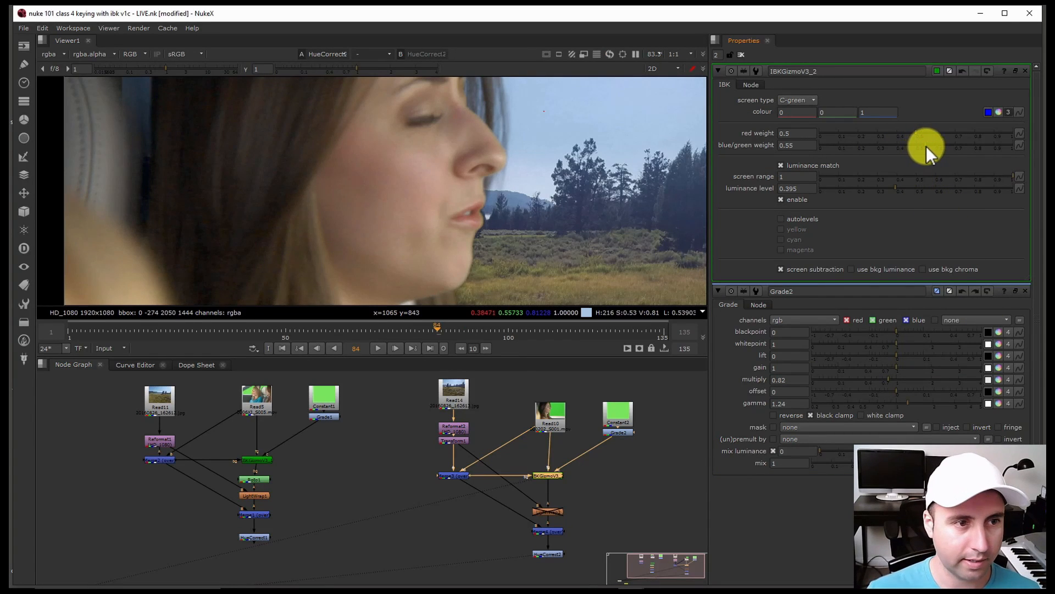
scroll(430, 234, down, 4)
scroll(447, 265, up, 4)
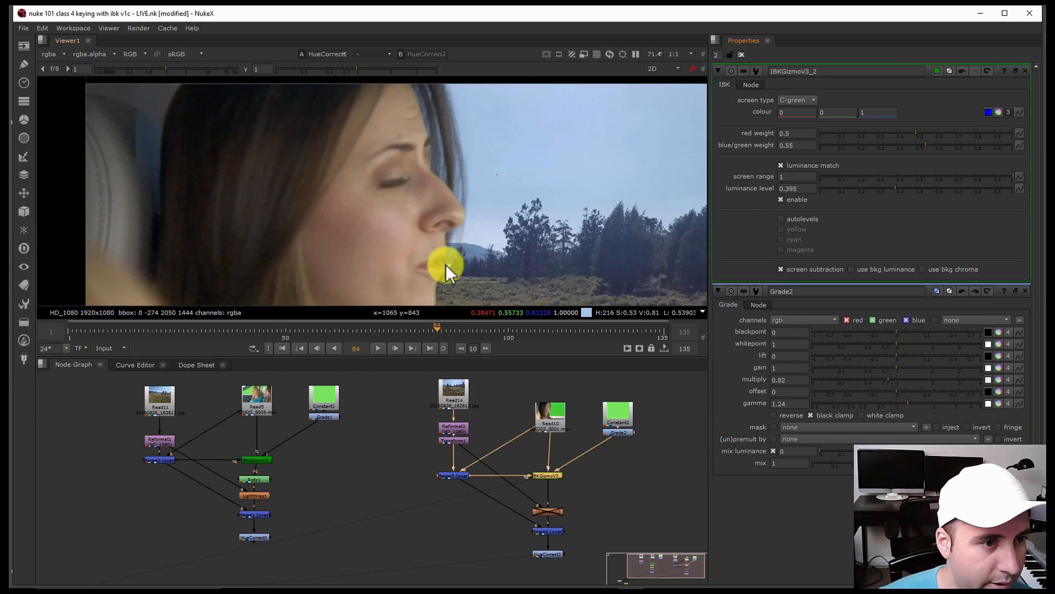
At frame 21, set the IBKGizmoV3_2 red weight to 0.725 and blue/green weight to 0.645, checking the hair edge.
drag(439, 331, 158, 316)
scroll(506, 227, up, 2)
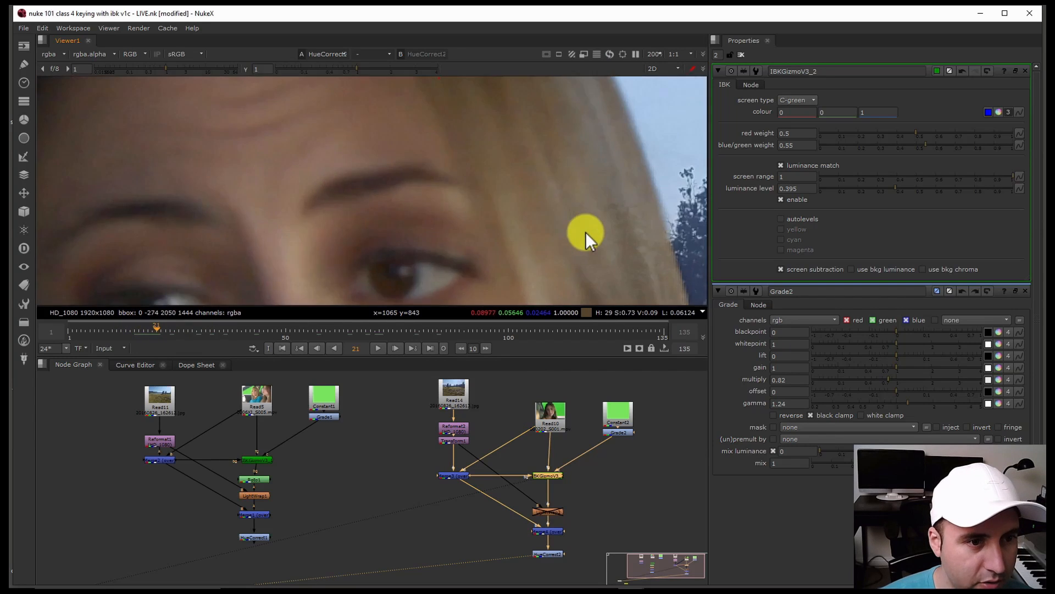
scroll(586, 232, down, 2)
scroll(618, 236, up, 3)
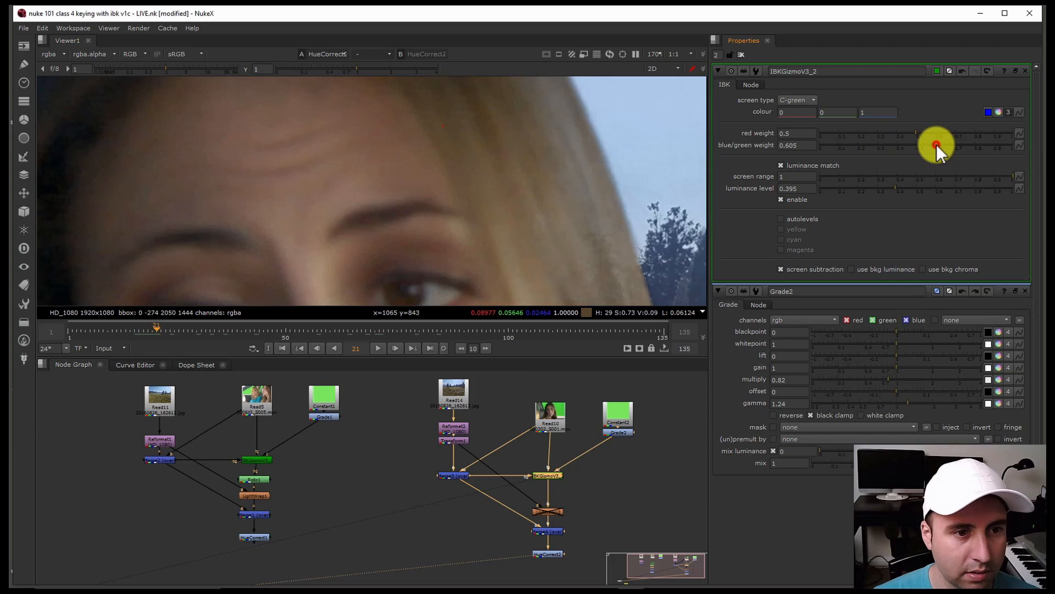
drag(955, 148, 1004, 157)
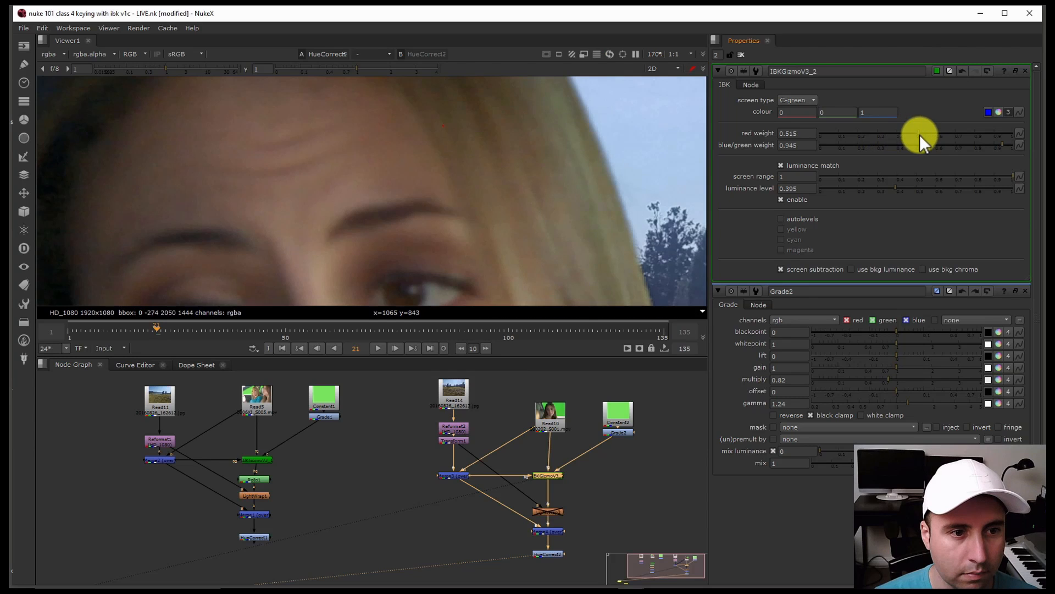
mouse_move(920, 134)
mouse_down()
mouse_move(938, 149)
mouse_move(925, 151)
mouse_move(967, 155)
mouse_move(961, 137)
mouse_move(935, 147)
mouse_up()
key(f)
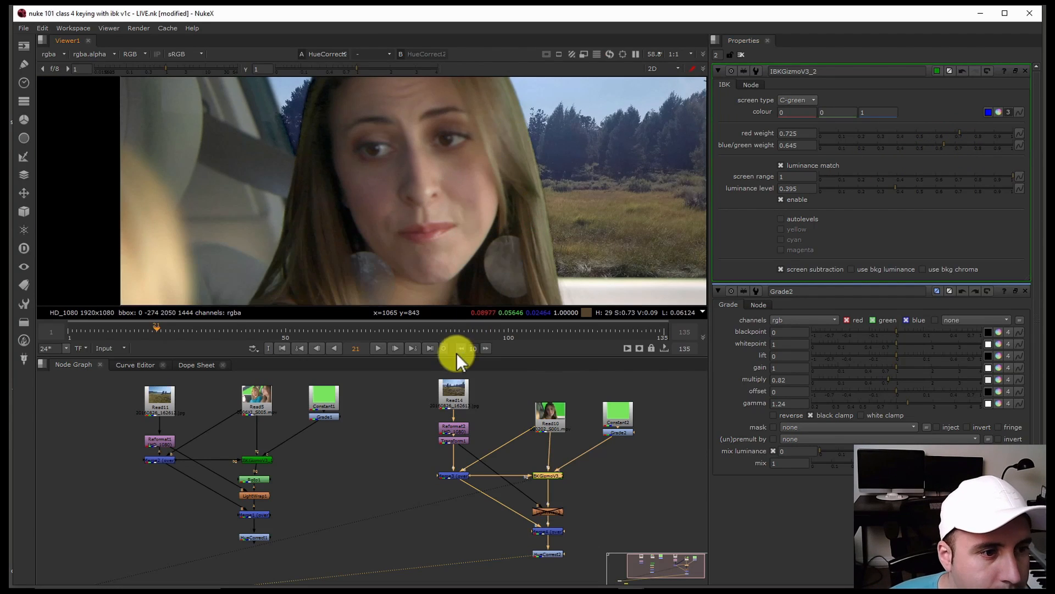
Check the face edge at frame 83 and set the IBKGizmoV3_2 blue/green weight to 0.6.
drag(201, 326, 431, 332)
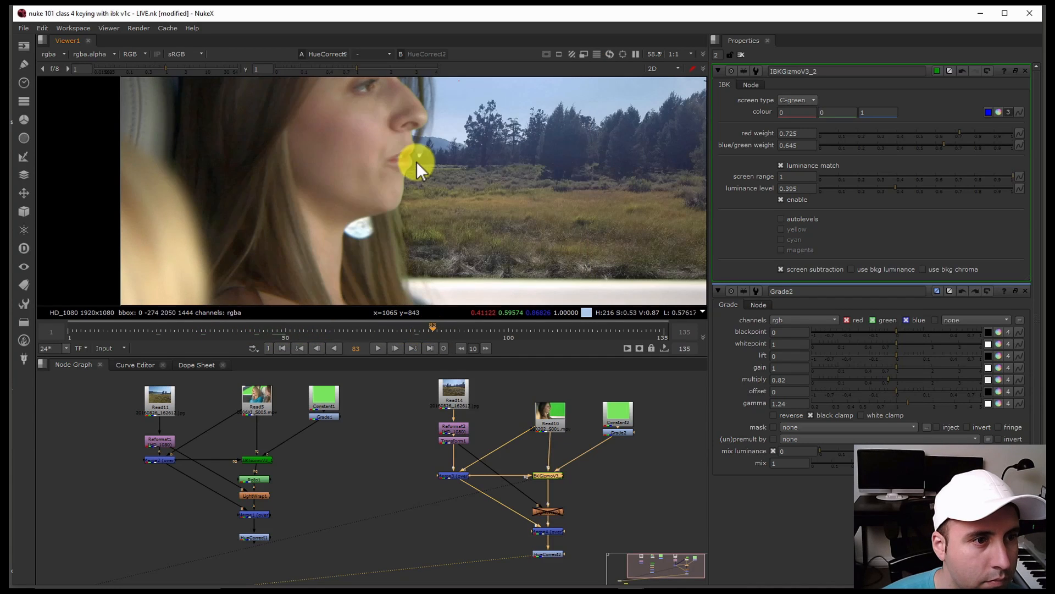
scroll(428, 220, down, 2)
scroll(427, 220, up, 5)
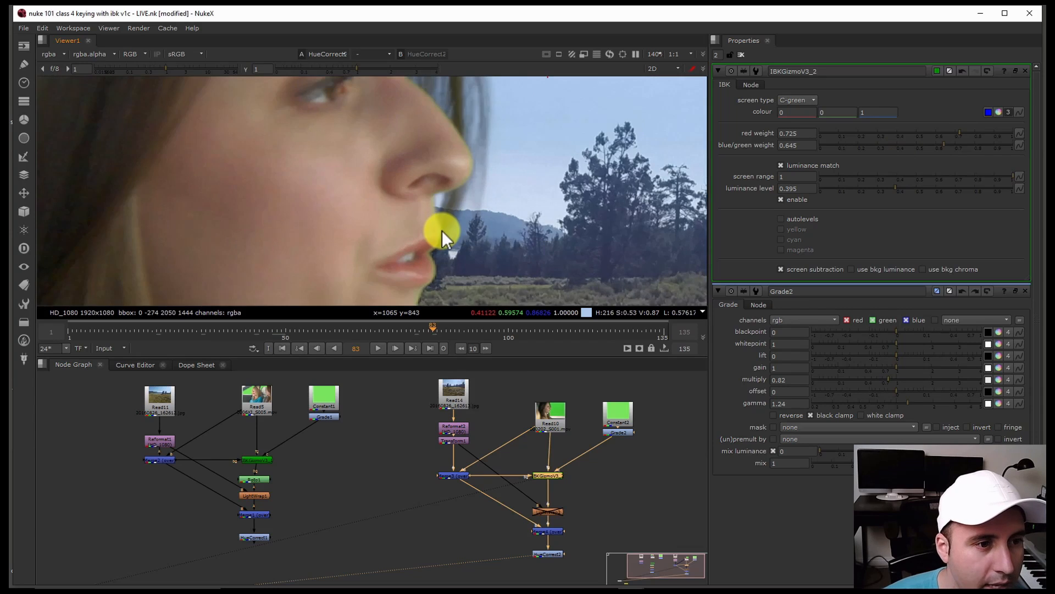
scroll(442, 231, down, 1)
mouse_move(931, 144)
mouse_down()
mouse_move(918, 147)
mouse_move(936, 155)
mouse_up()
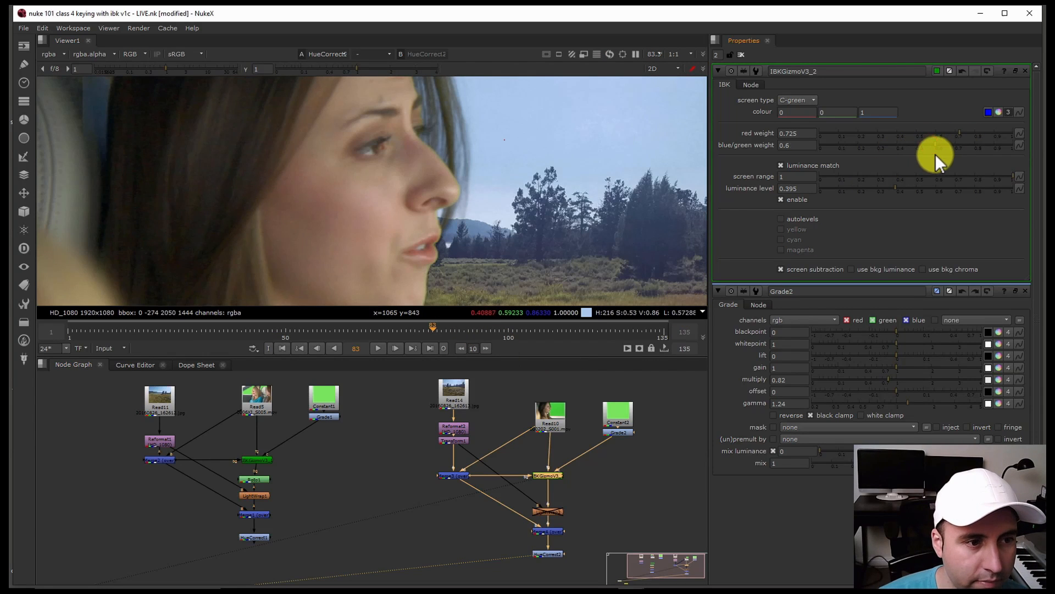
In HueCorrect2's g_sup curve, sample the chin edge's hue, flatten the green dip and lower the point at hue 2 to about 0.63.
double_click(548, 554)
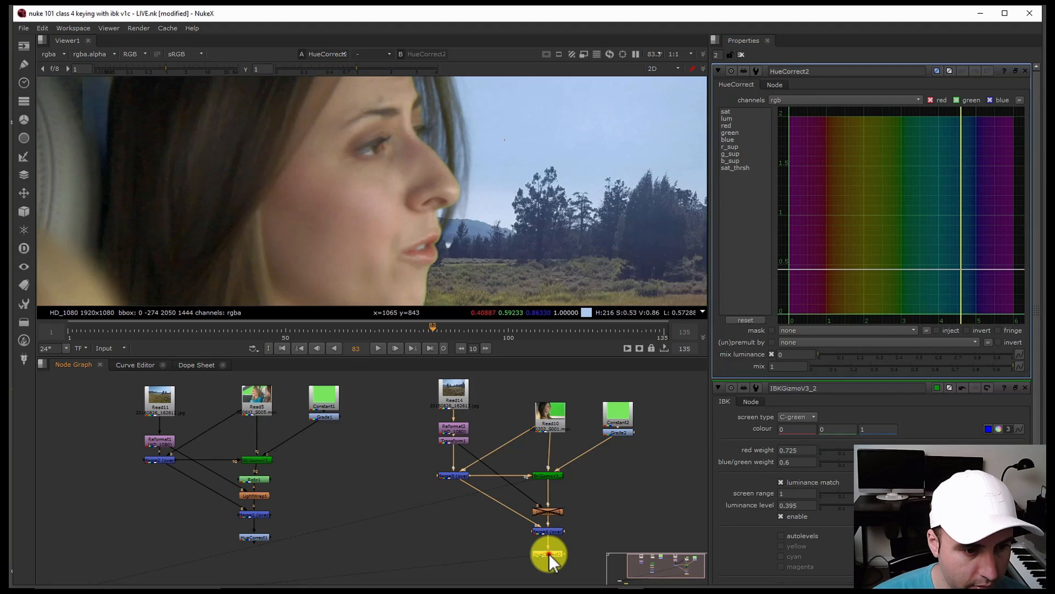
click(549, 554)
double_click(549, 554)
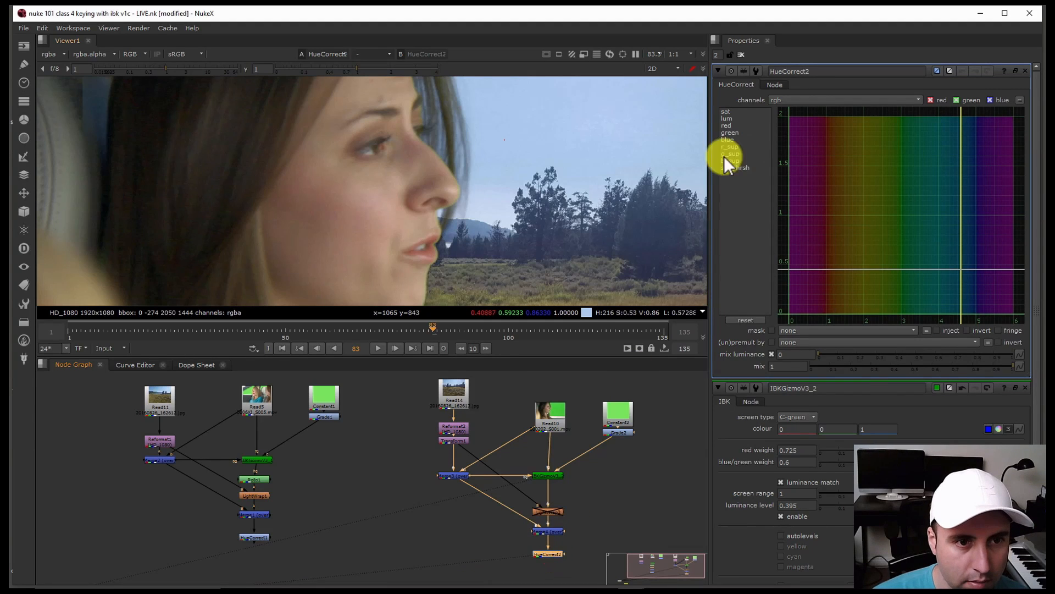
click(740, 154)
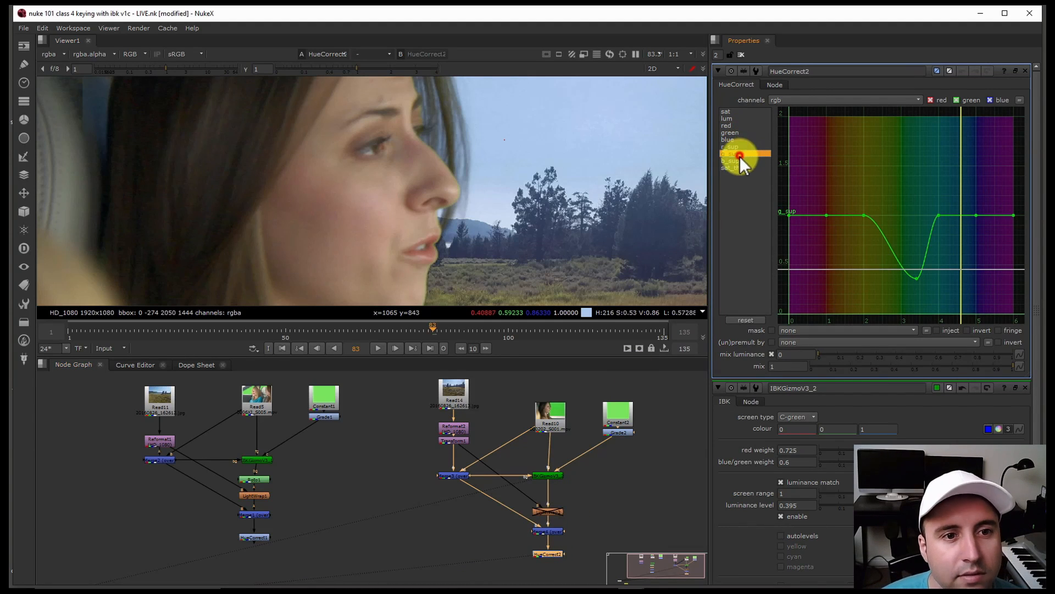
scroll(433, 281, up, 6)
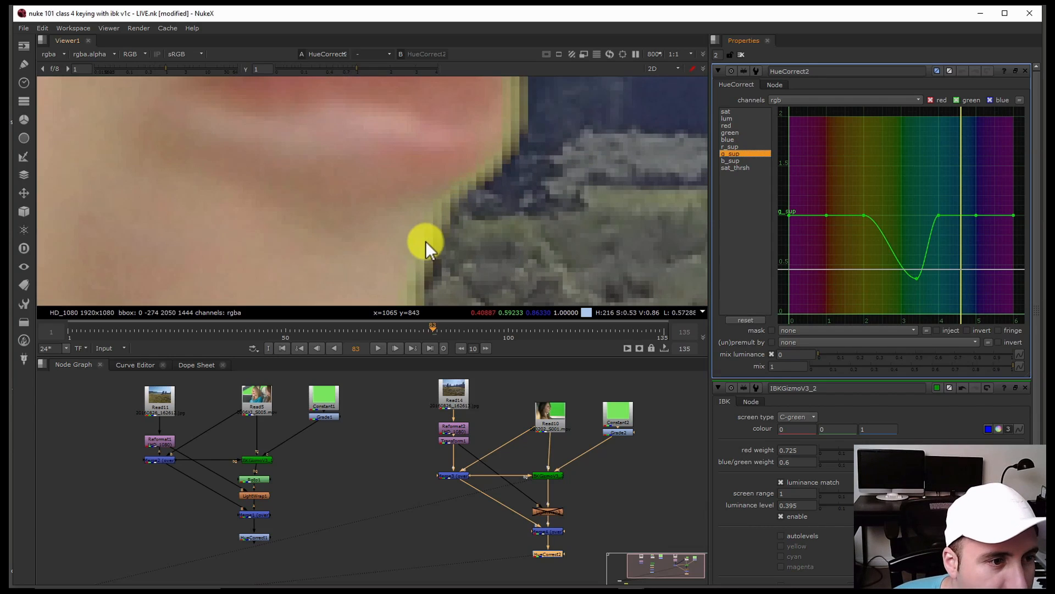
ctrl+click(419, 256)
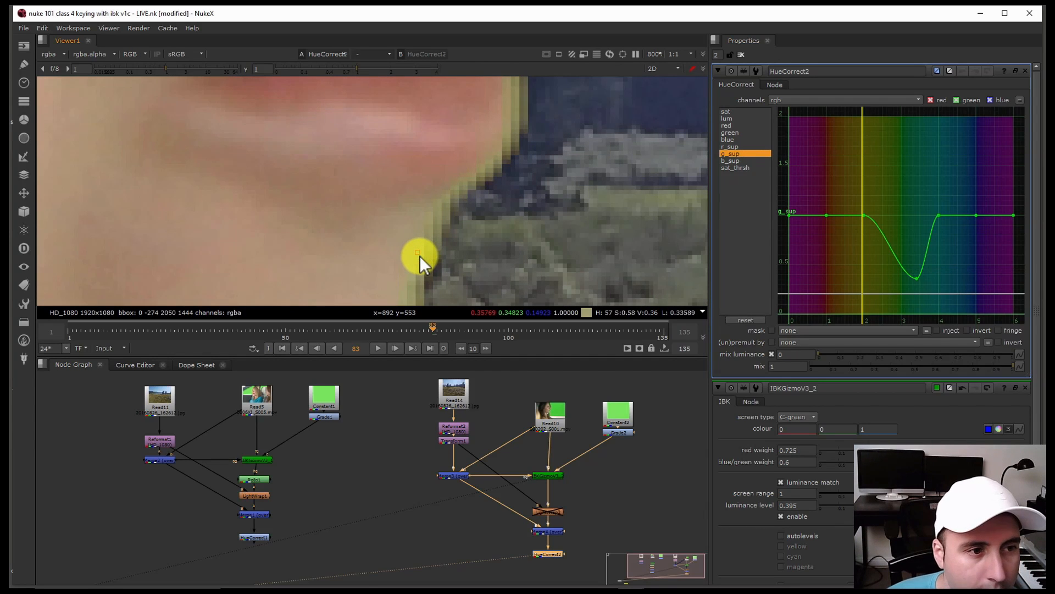
drag(917, 278, 861, 215)
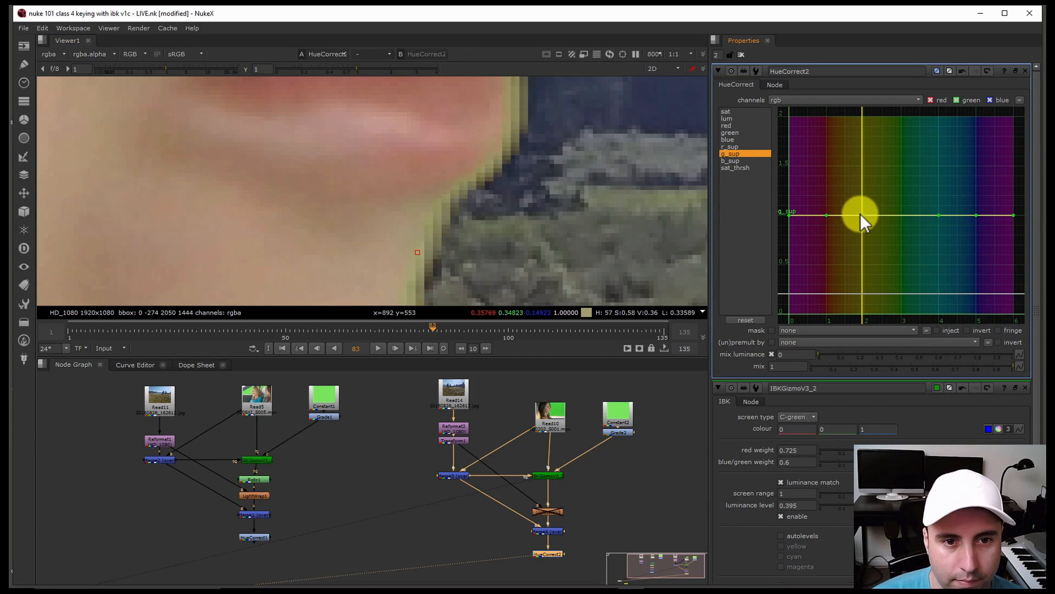
ctrl+alt+click(899, 216)
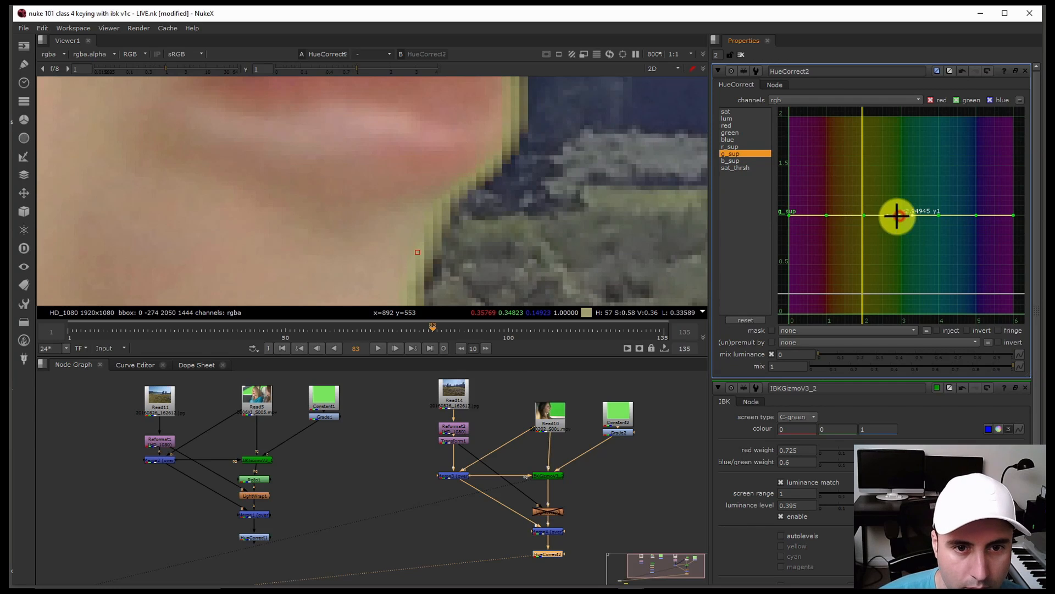
drag(864, 215, 861, 252)
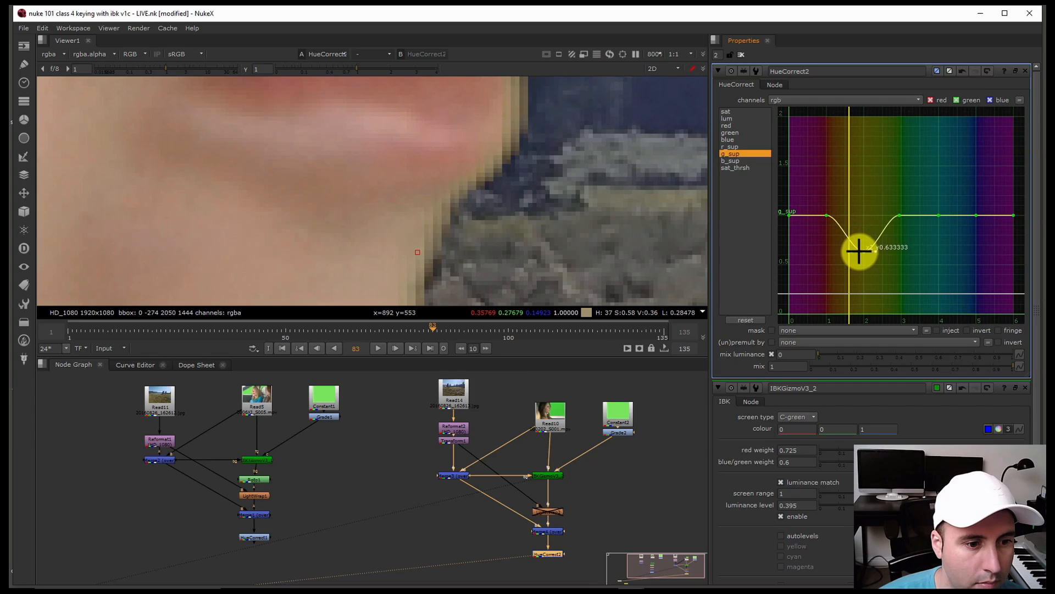
Move HueCorrect2 from the end of the second tree to directly after IBKGizmoV3_2.
click(547, 554)
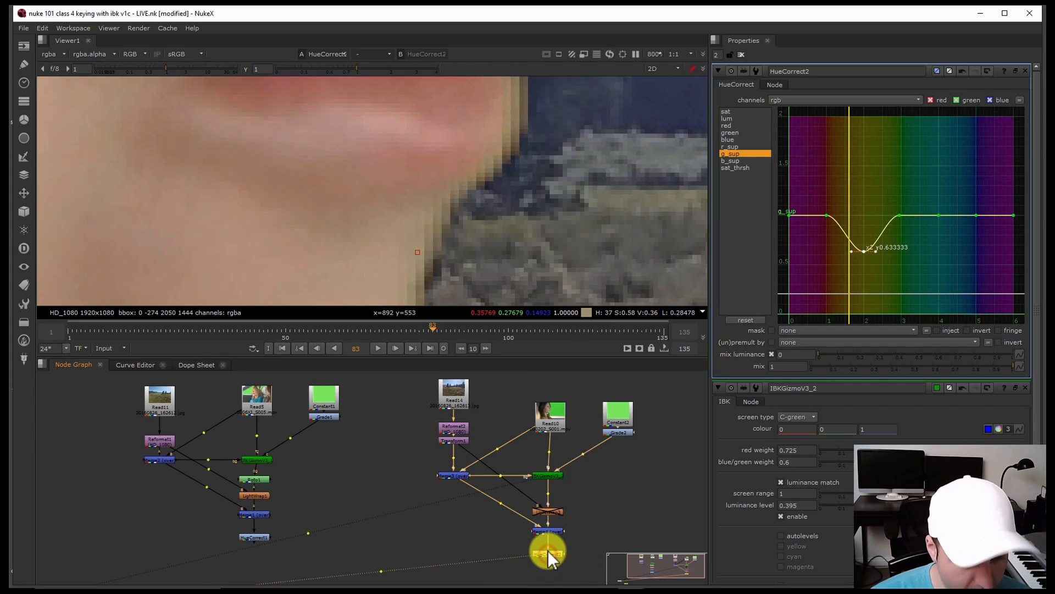
key(Delete)
key(1)
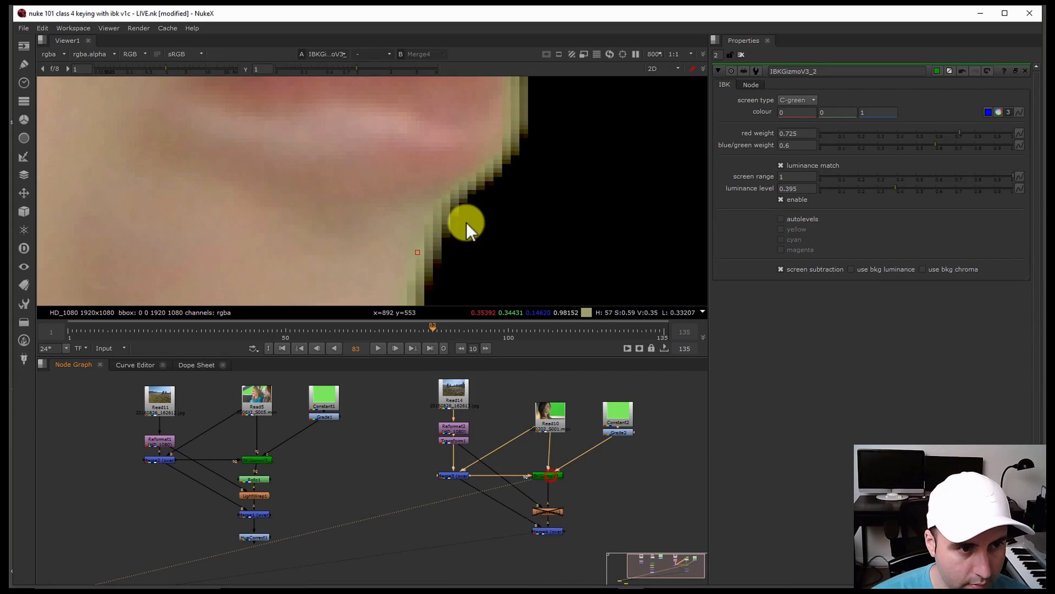
scroll(466, 222, down, 4)
click(552, 473)
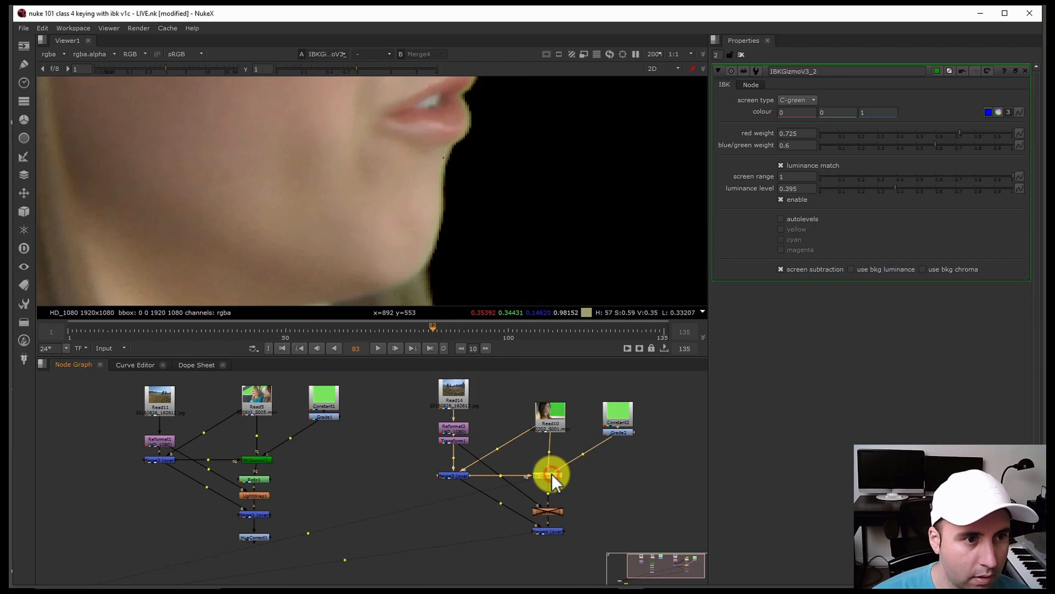
key(ctrl+v)
scroll(473, 142, down, 5)
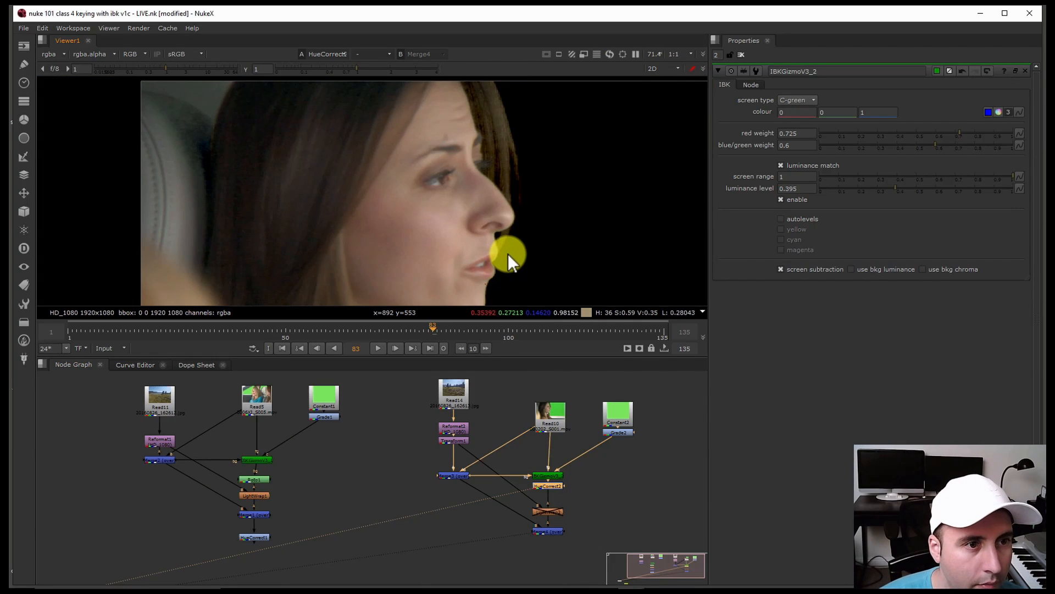
Check the Merge4 composite full-screen across the timeline and inspect the IBKGizmoV3_2 alpha channel up to frame 68.
click(551, 530)
double_click(551, 531)
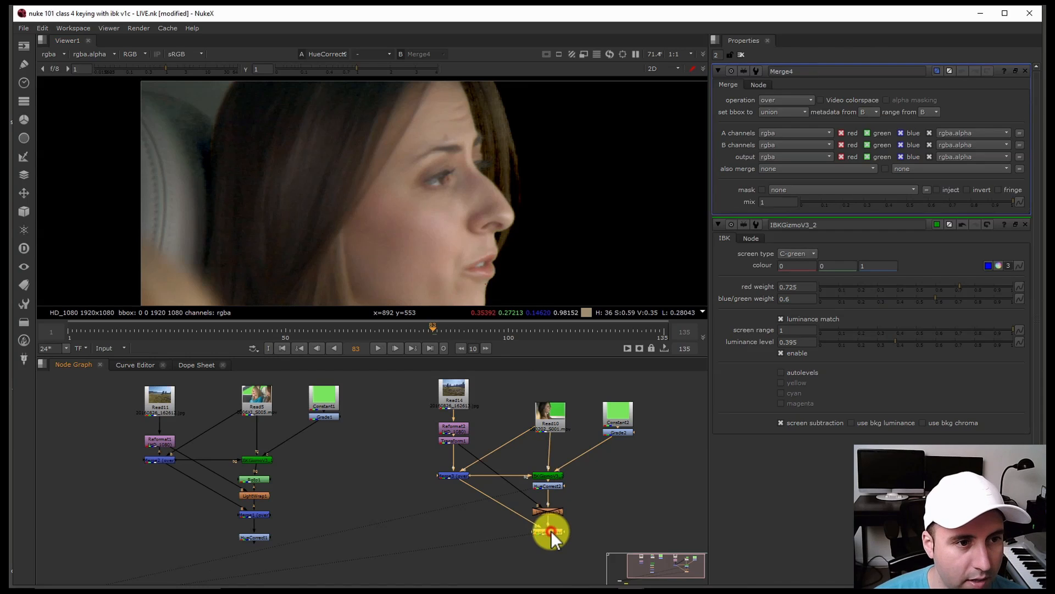
key(1)
scroll(526, 230, down, 5)
middle_drag(523, 238, 492, 207)
scroll(492, 207, up, 4)
key(space)
middle_drag(476, 289, 542, 299)
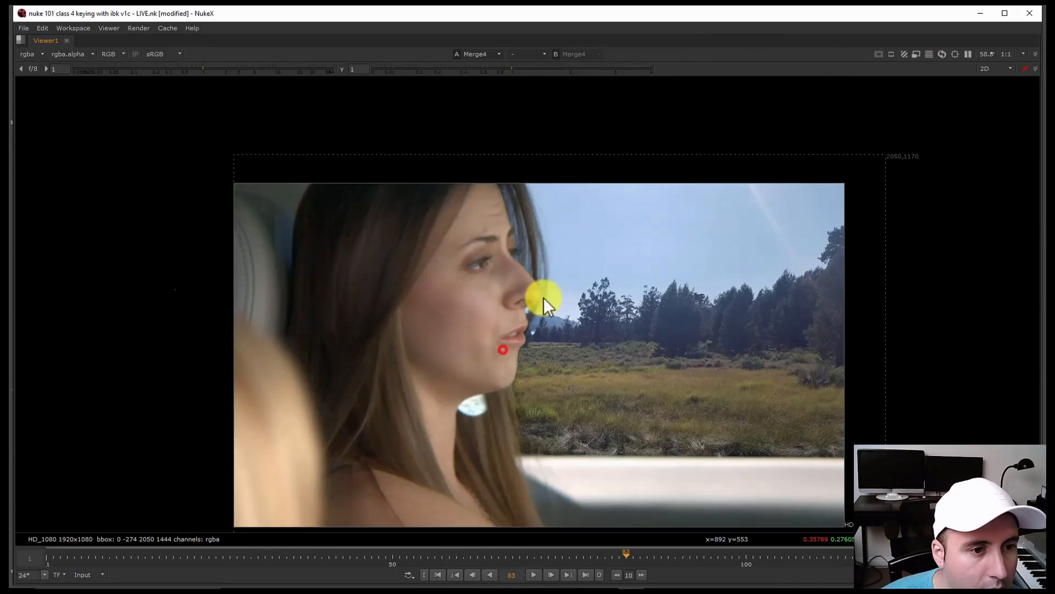
scroll(544, 298, up, 1)
scroll(547, 297, down, 1)
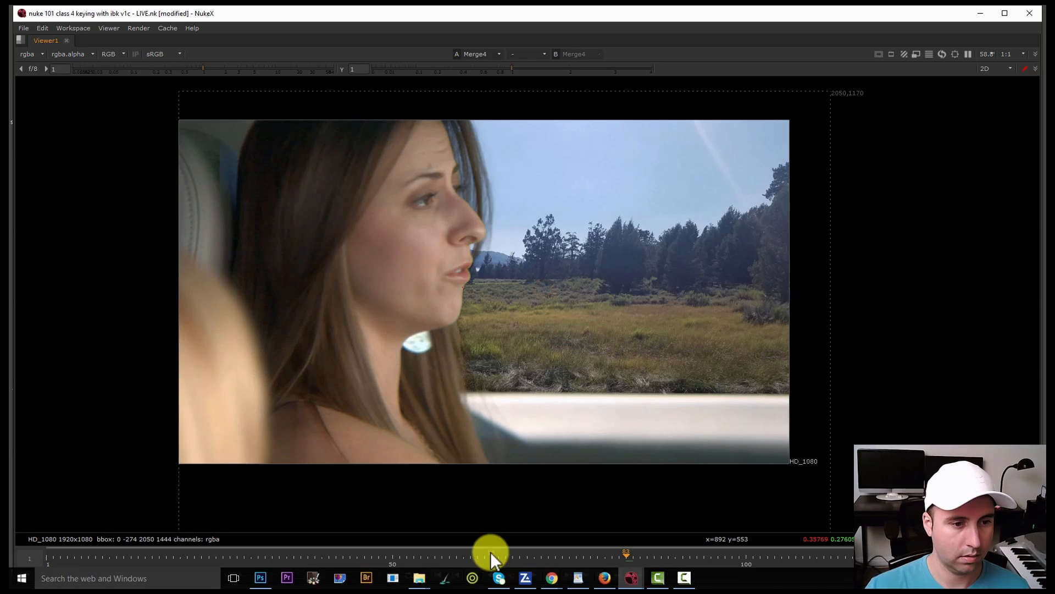
drag(489, 557, 851, 572)
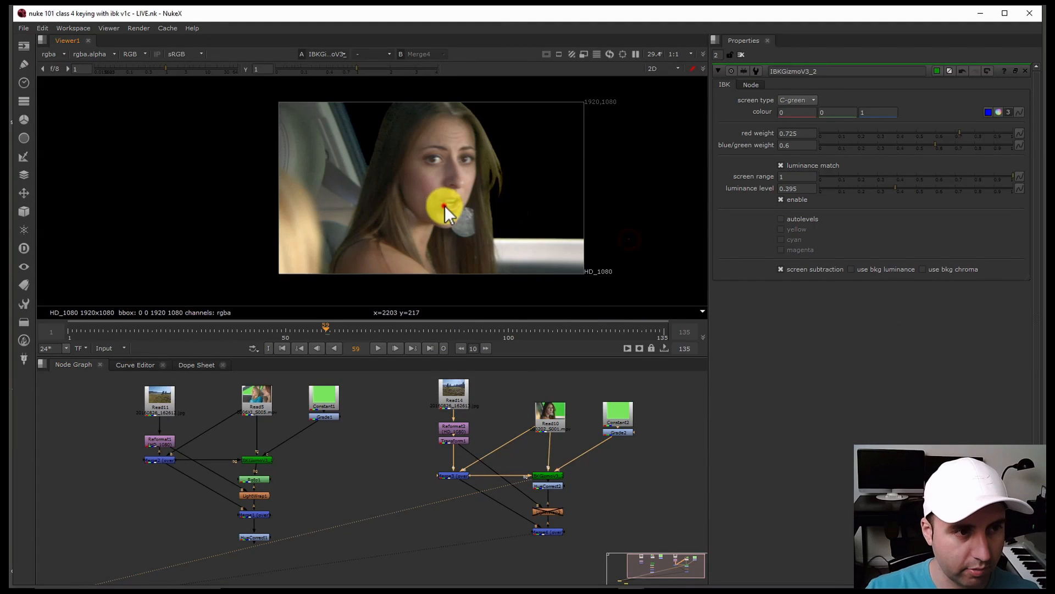
key(a)
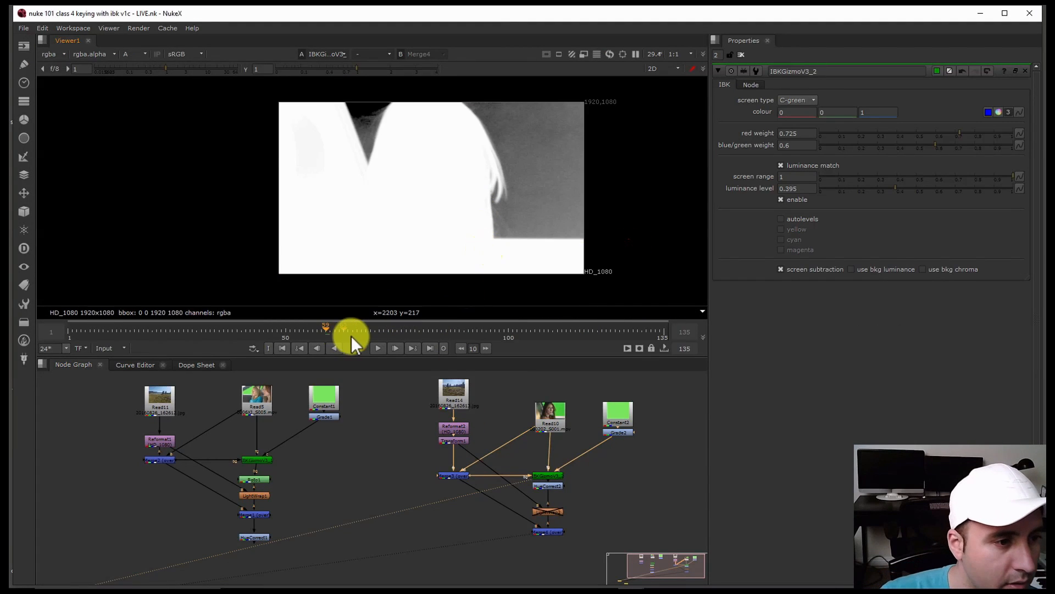
drag(351, 335, 368, 323)
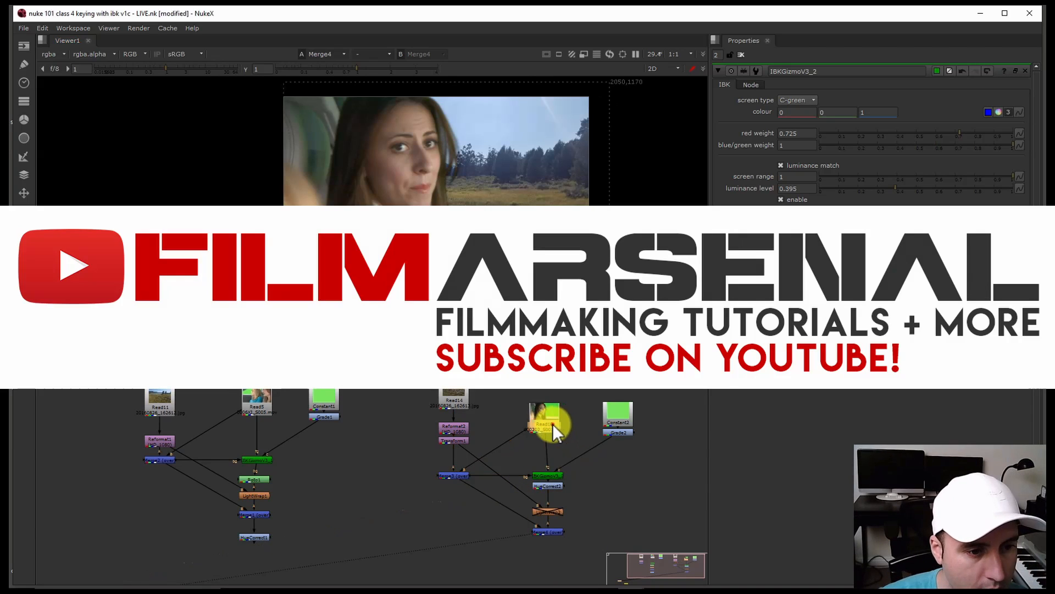
Add a Roto node beside the second keying tree and connect its background input to Read10.
click(553, 423)
click(464, 522)
key(Tab)
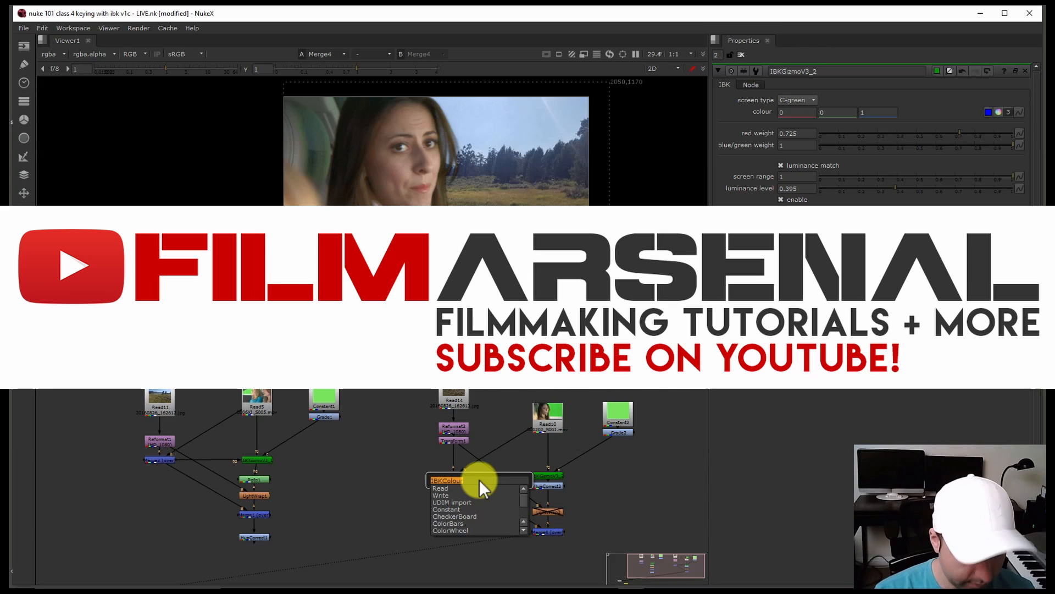
text(roto)
key(Return)
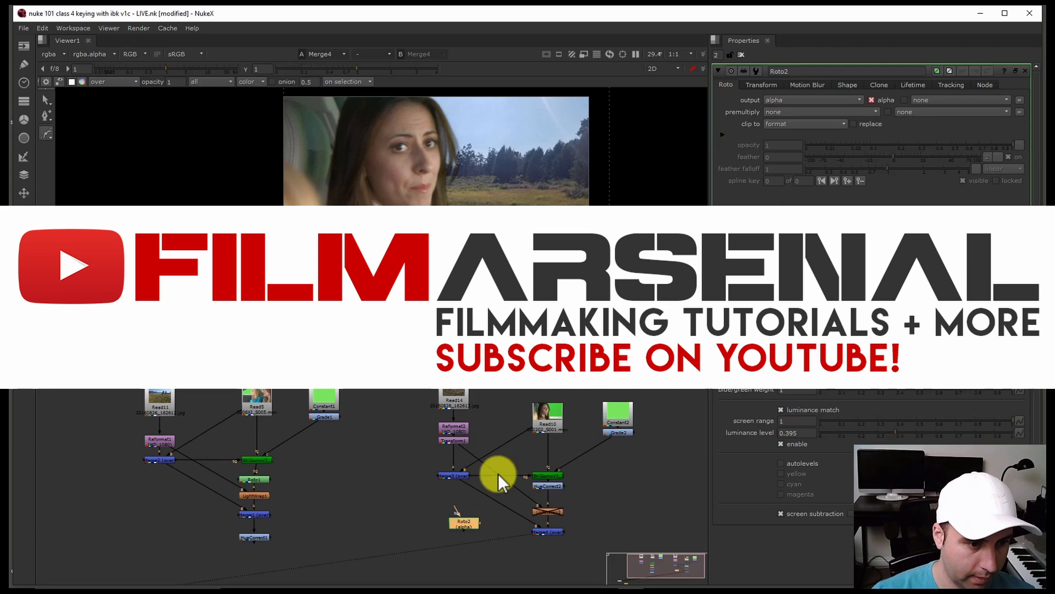
drag(457, 509, 534, 429)
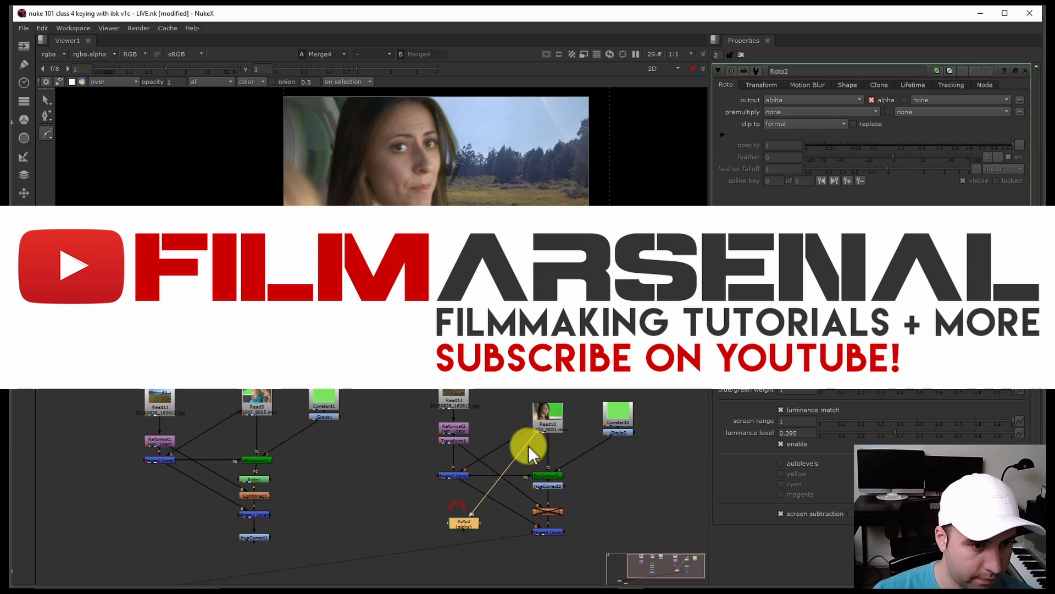
Merge Roto2 over the keyed foreground with a new Merge node inserted just above Merge4.
key(m)
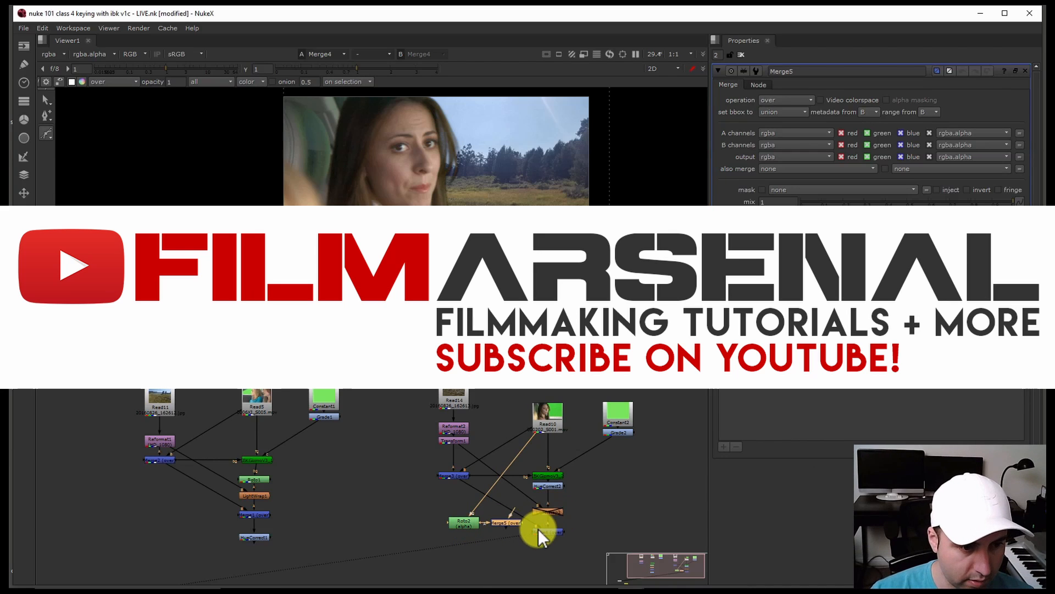
drag(538, 529, 543, 551)
drag(496, 523, 540, 525)
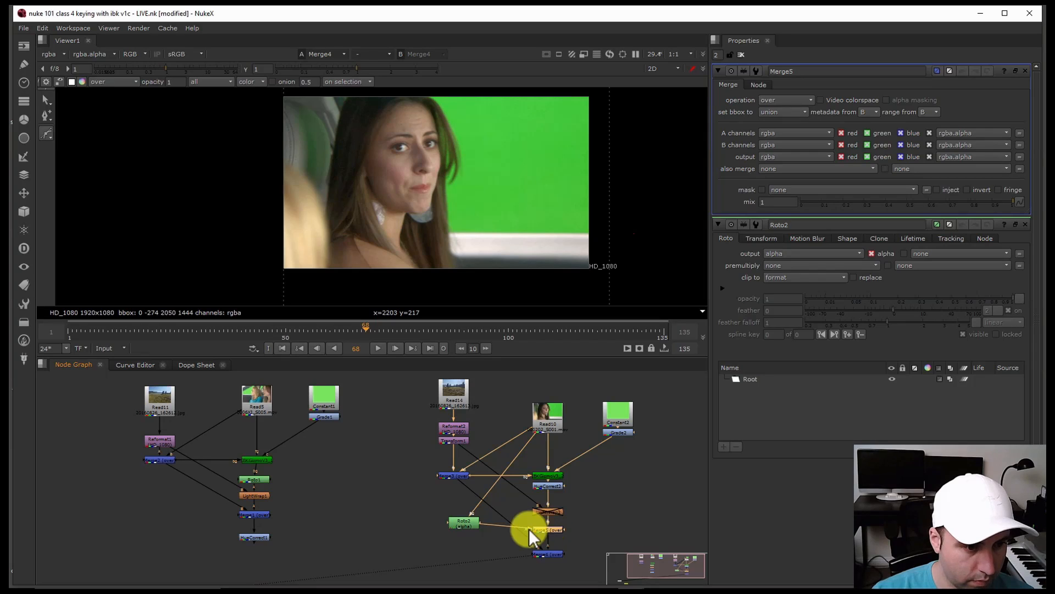
Draw a closed Bezier in Roto2 around the seat, the woman's body and the car door, excluding the green screen.
double_click(464, 522)
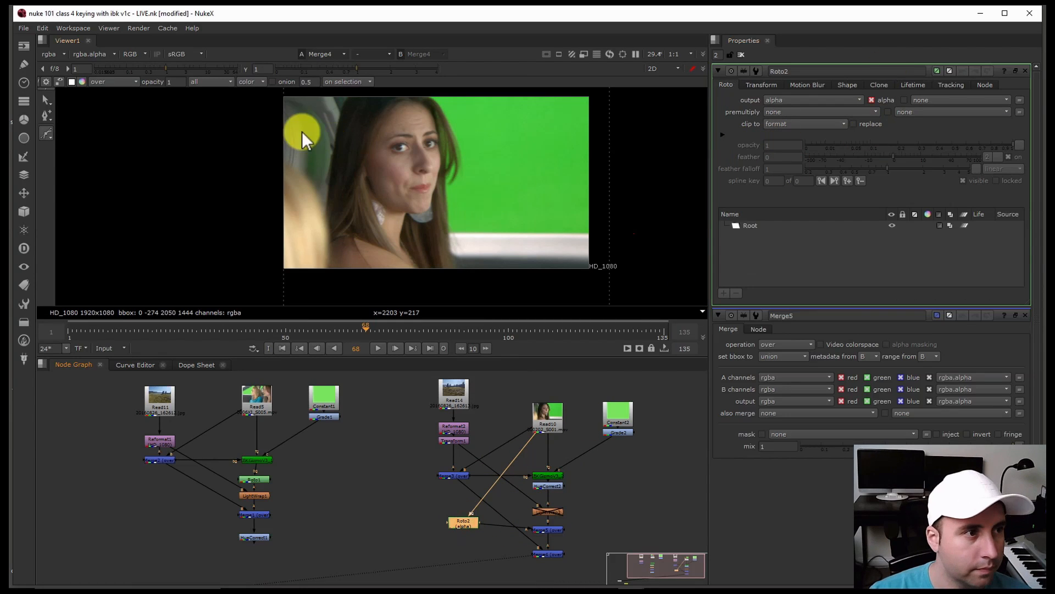
scroll(349, 108, up, 2)
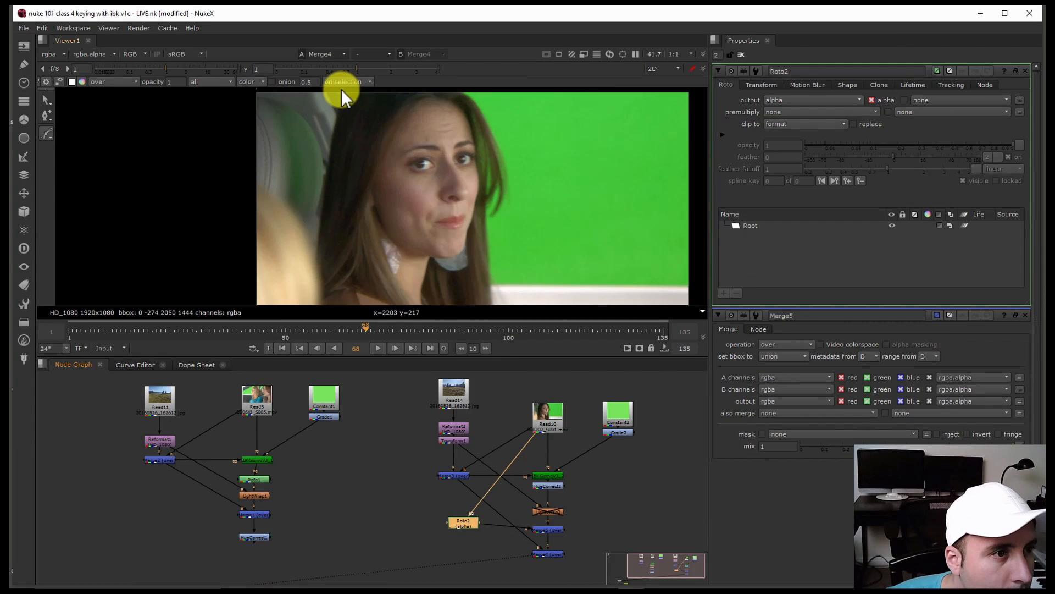
click(340, 89)
click(459, 288)
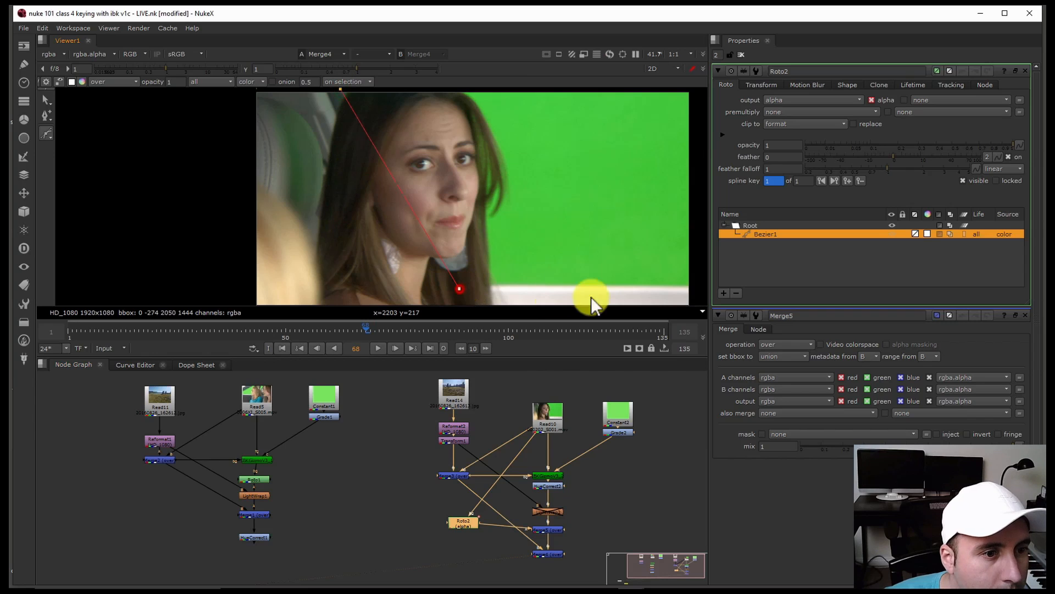
click(695, 286)
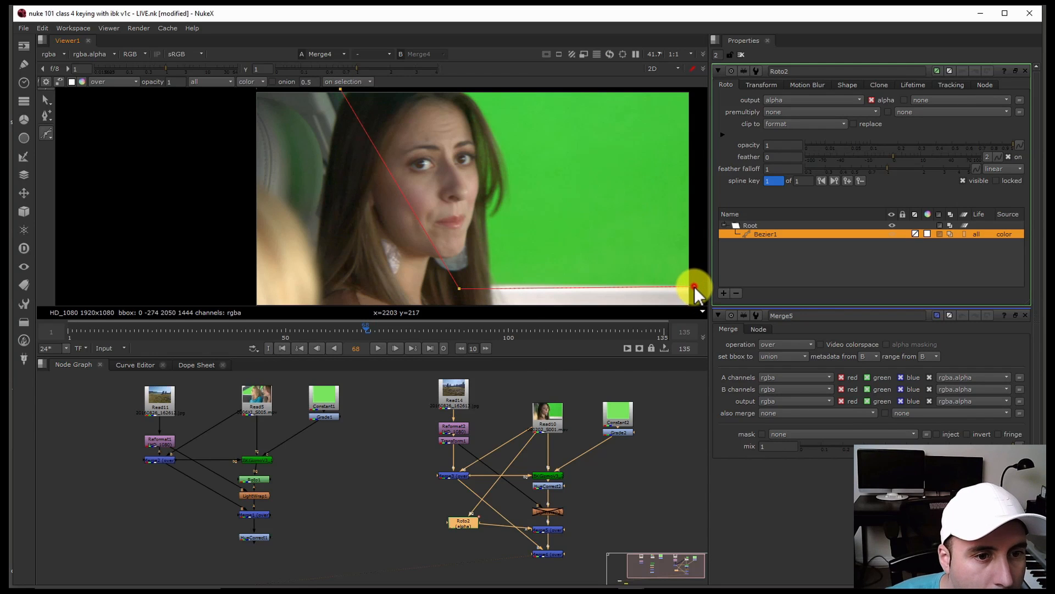
drag(695, 286, 694, 288)
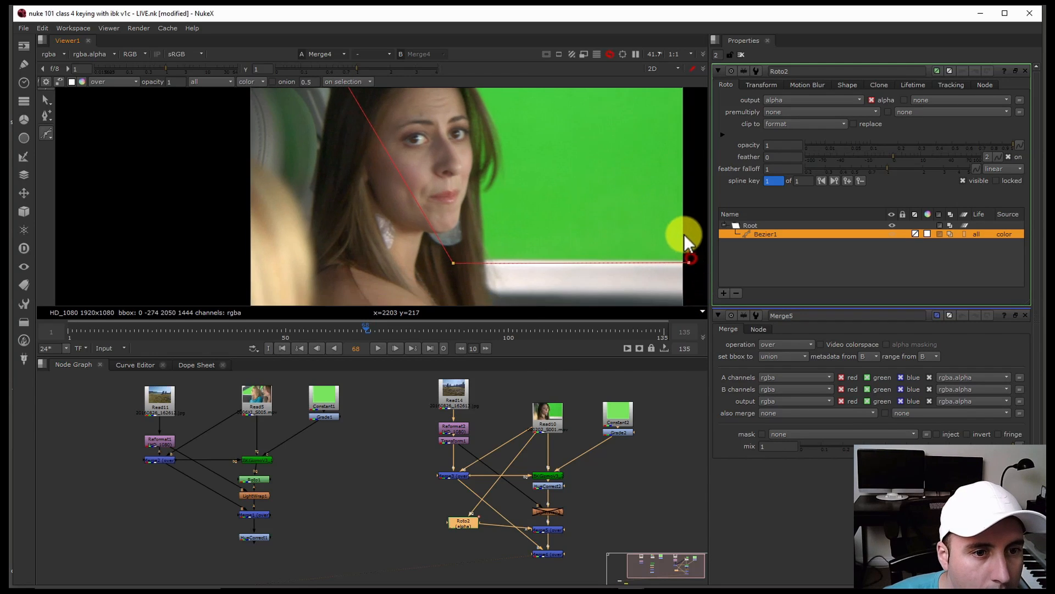
scroll(684, 237, down, 2)
click(212, 268)
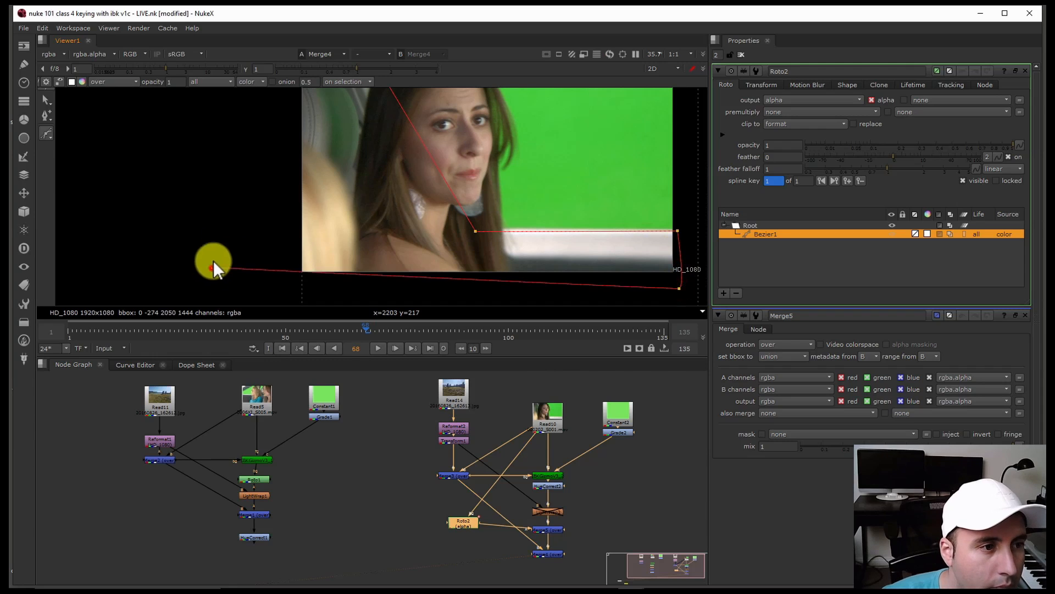
middle_drag(251, 168, 241, 253)
click(262, 123)
click(362, 146)
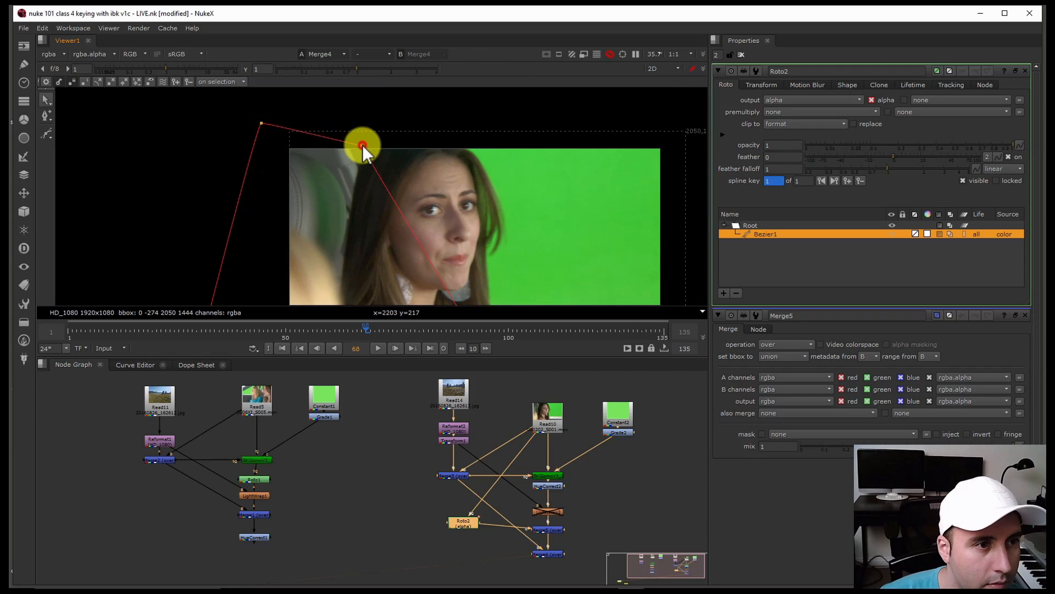
scroll(504, 253, down, 6)
middle_drag(504, 252, 460, 175)
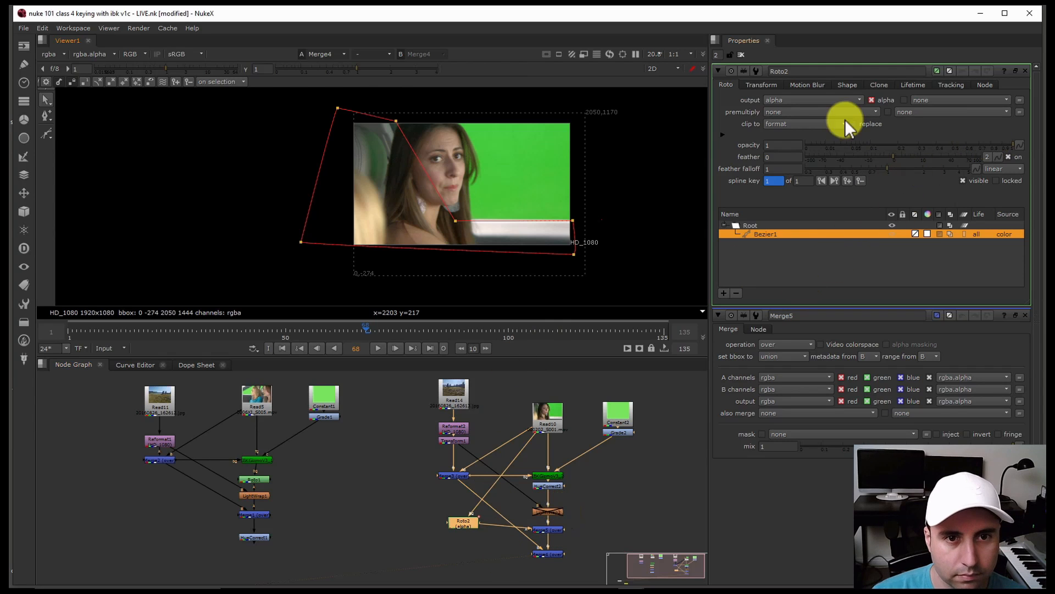
Set Roto2's output to rgba, give Bezier1 color 0 and invert it, and lower the shape's outer bottom corner below the frame.
click(464, 522)
key(1)
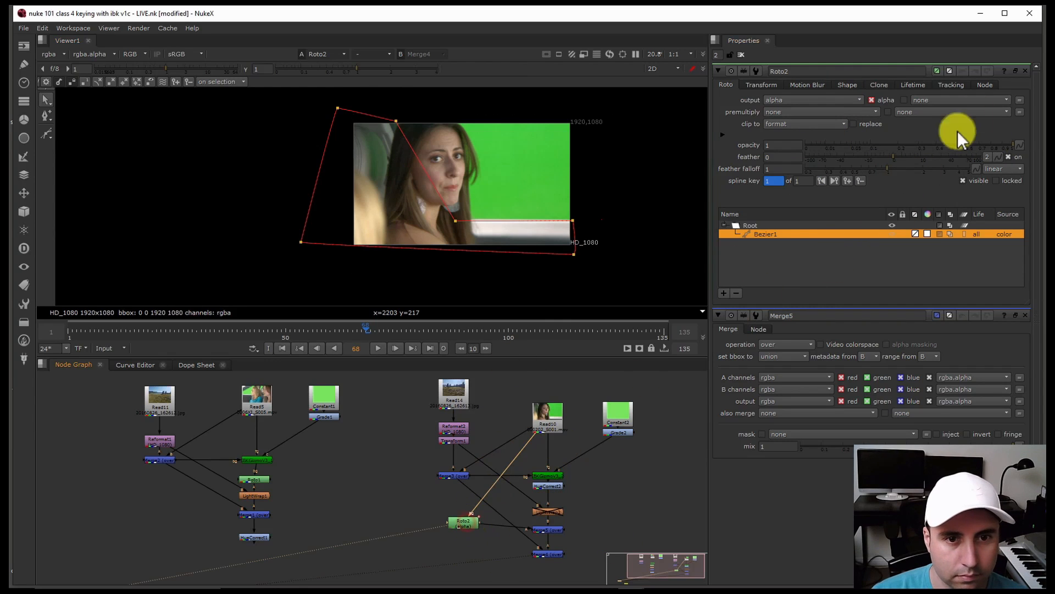
click(781, 100)
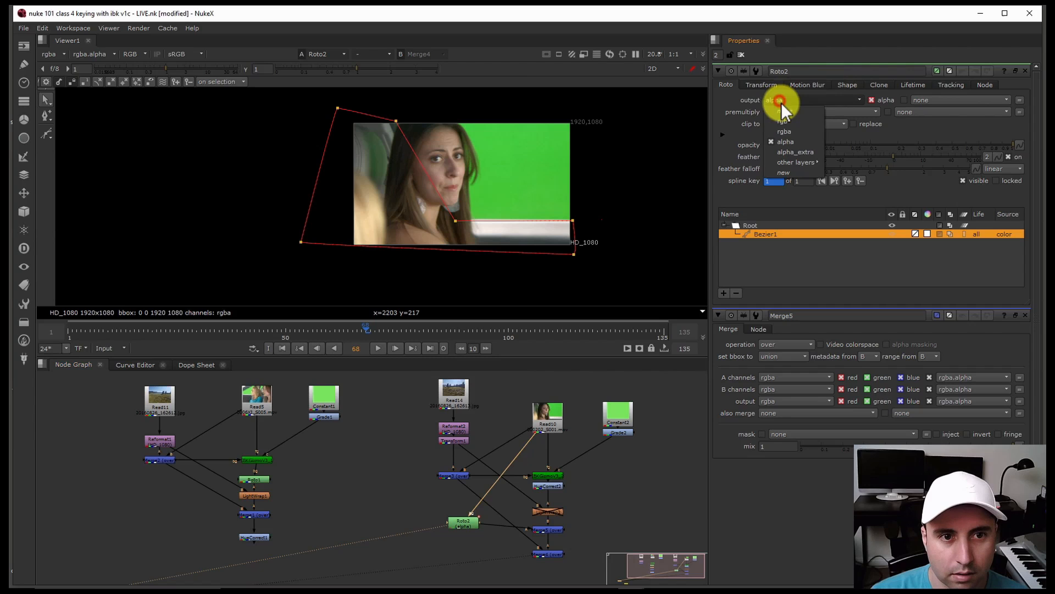
click(789, 133)
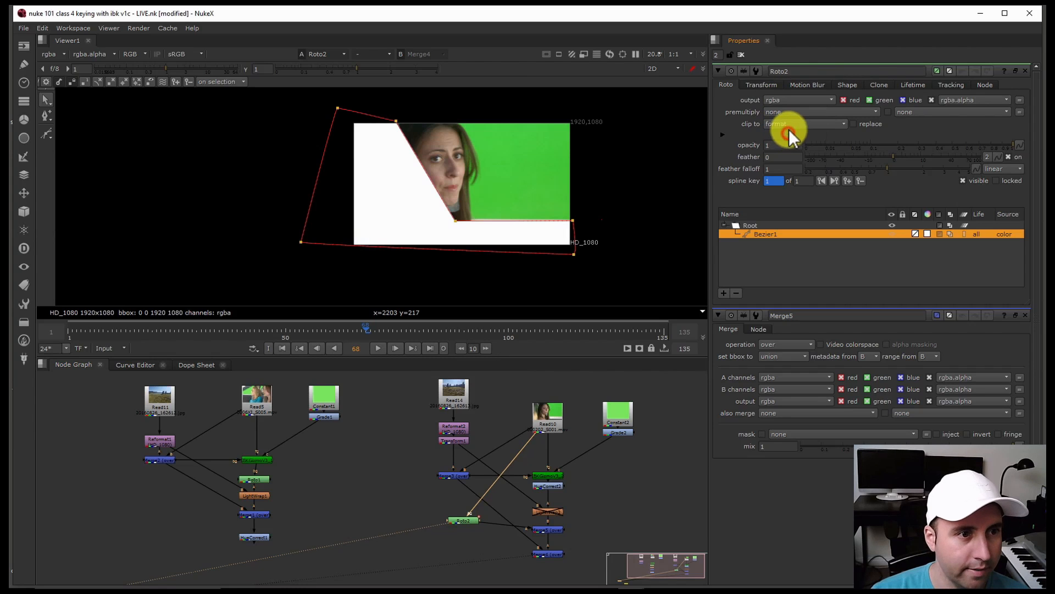
click(856, 85)
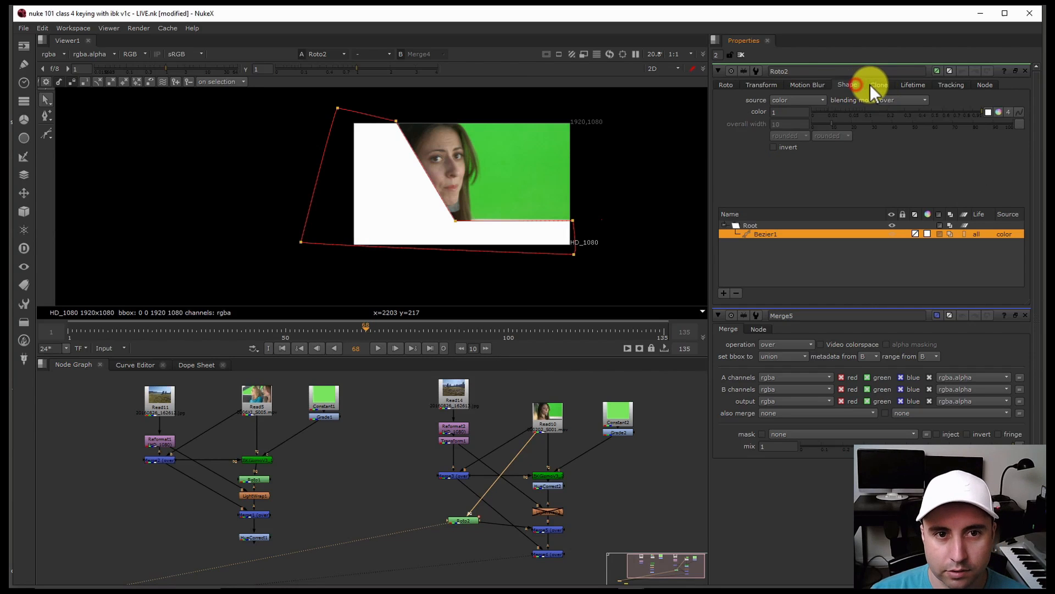
click(980, 112)
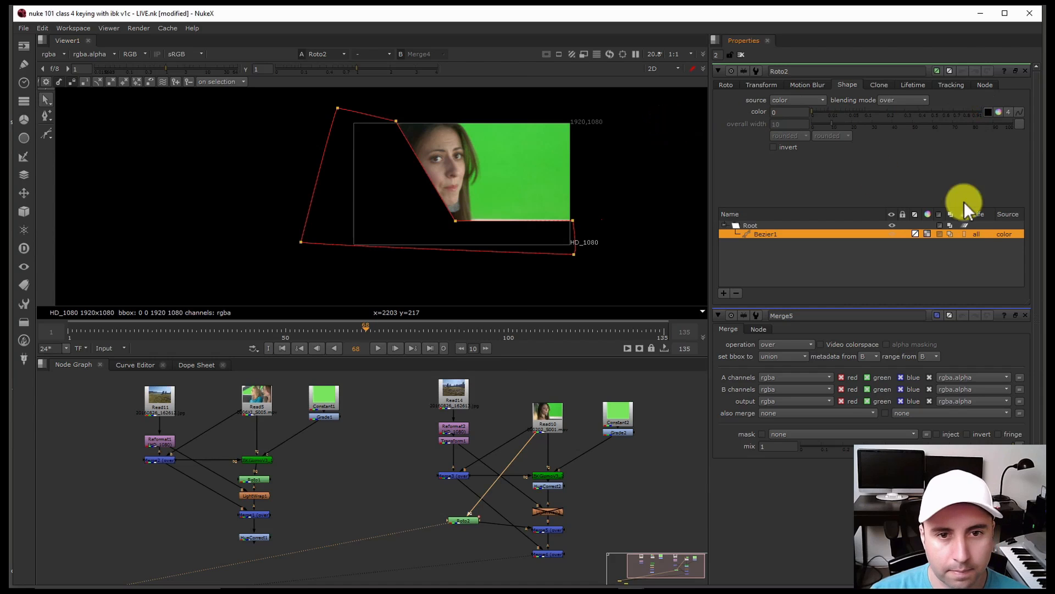
click(939, 234)
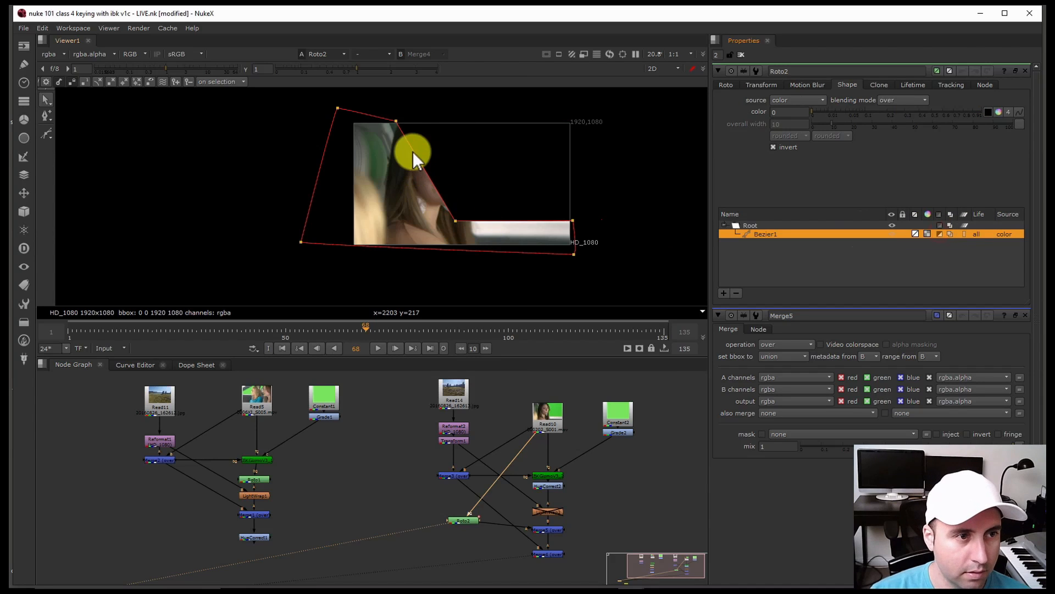
drag(301, 244, 301, 255)
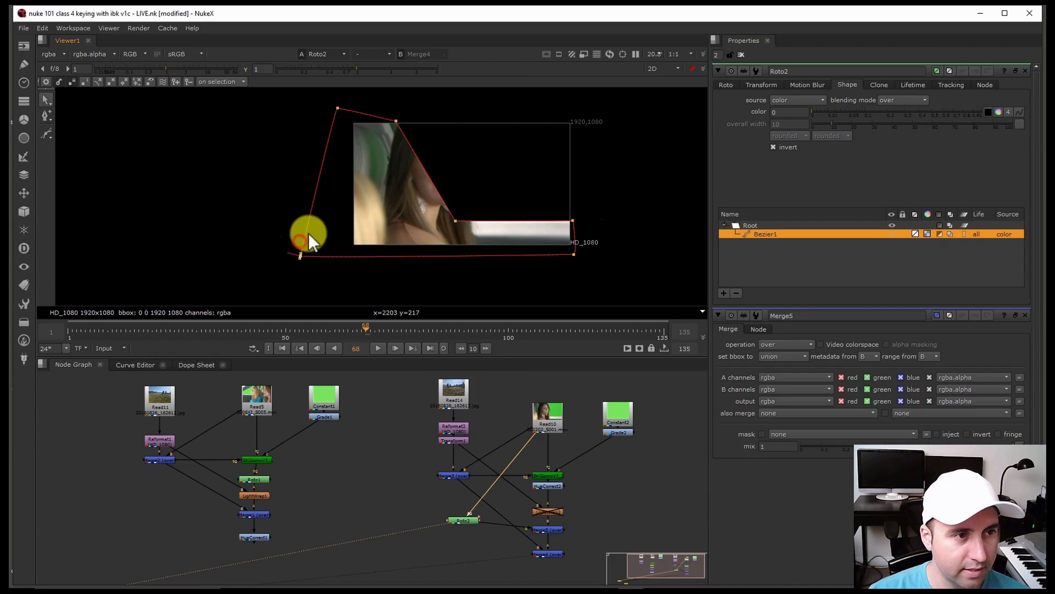
click(469, 521)
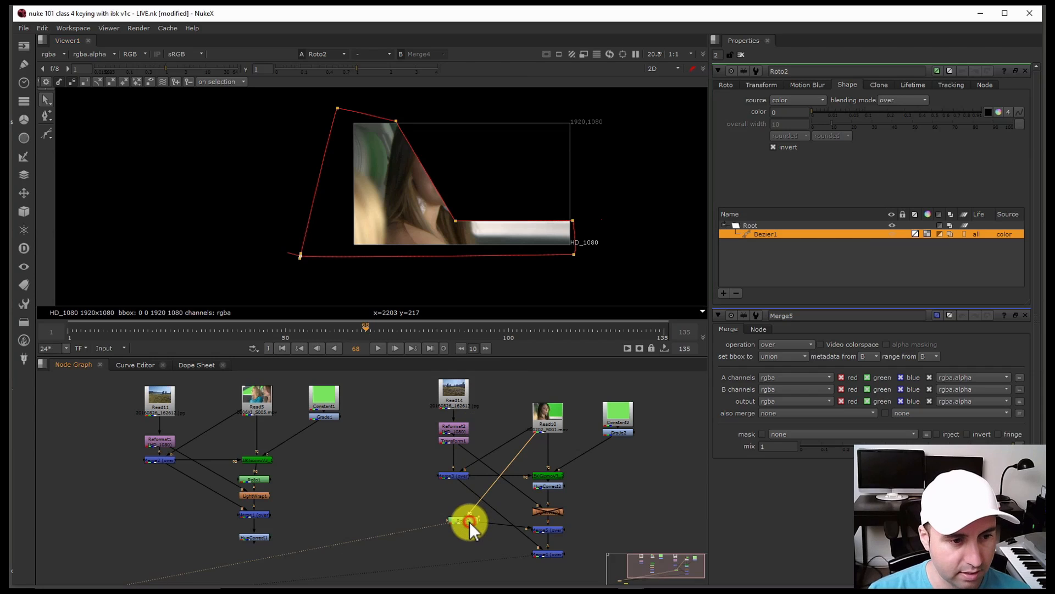
View the Merge5 result and the Merge4 composite, examining the woman's face, seat and car door.
click(550, 528)
key(1)
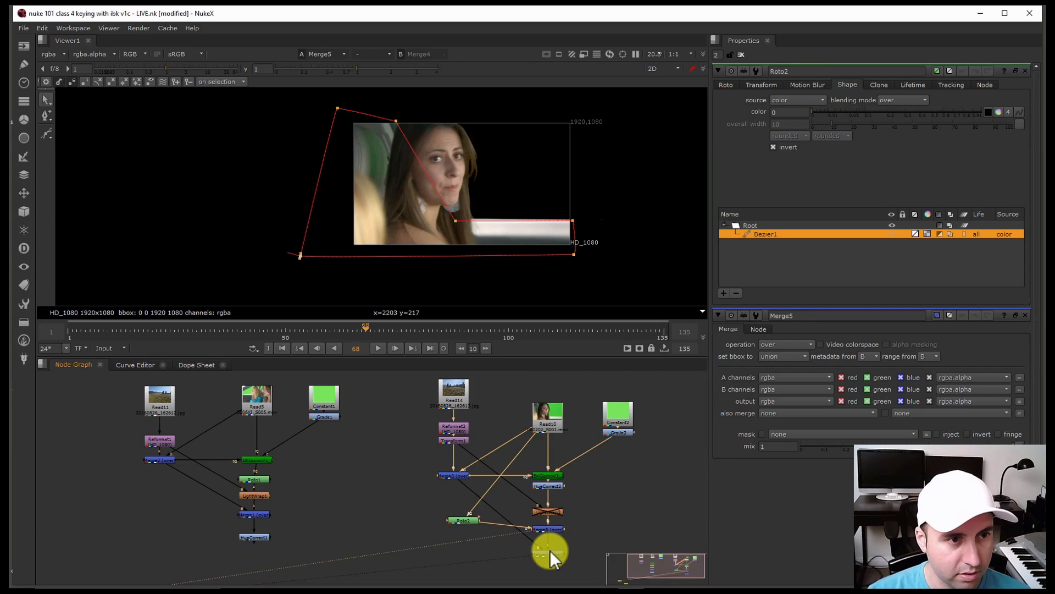
click(552, 553)
scroll(432, 192, up, 3)
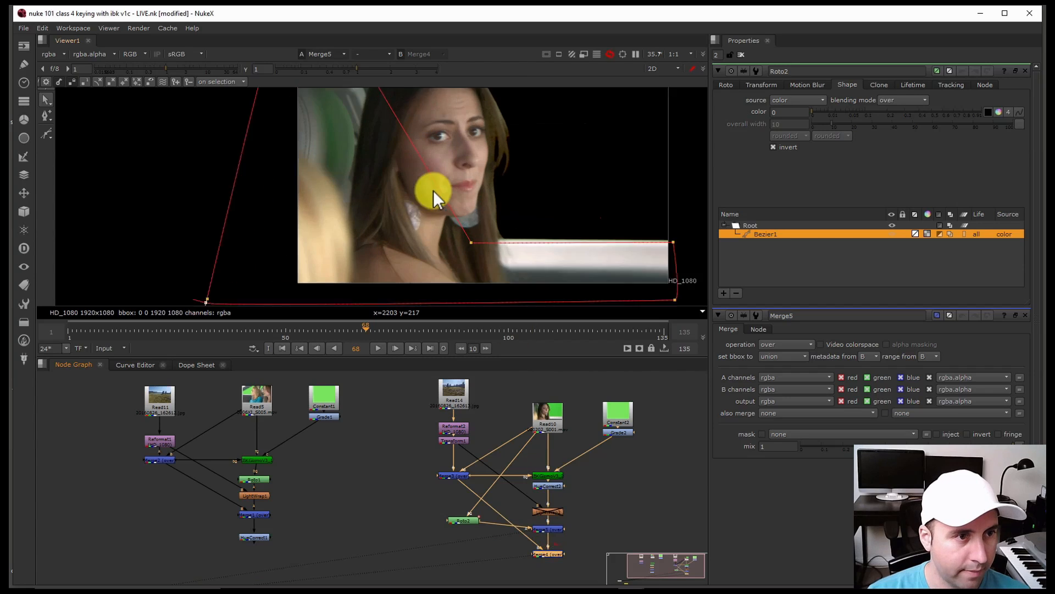
key(1)
scroll(424, 195, down, 3)
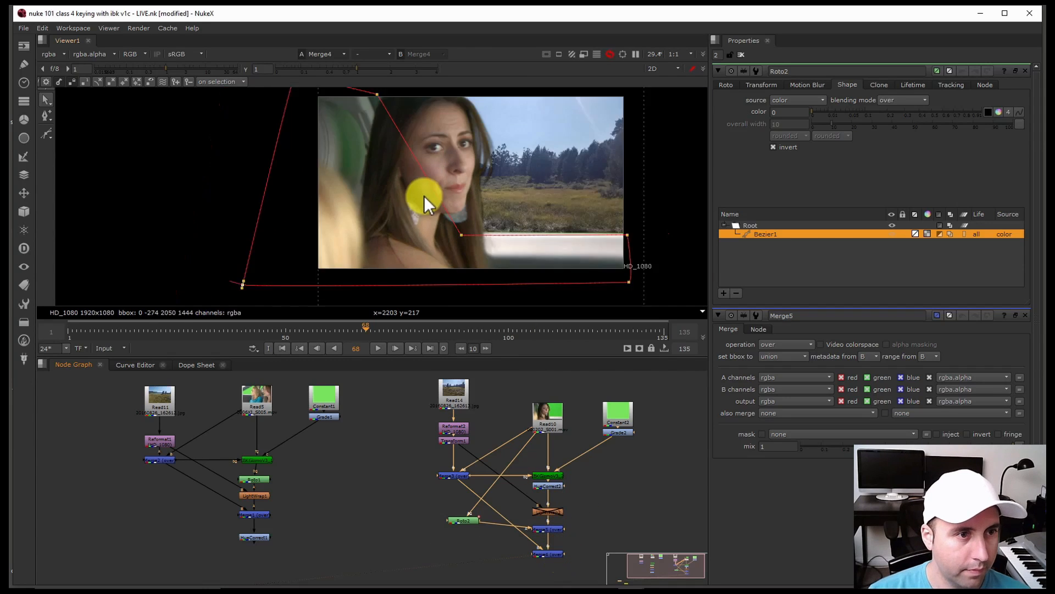
middle_drag(423, 207, 415, 214)
scroll(369, 176, up, 3)
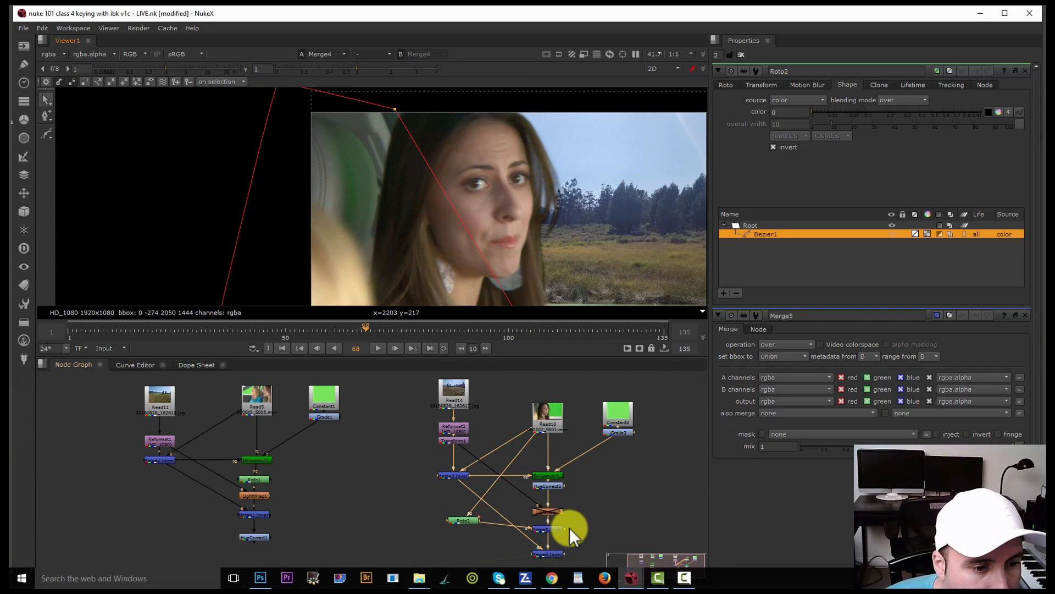
click(561, 486)
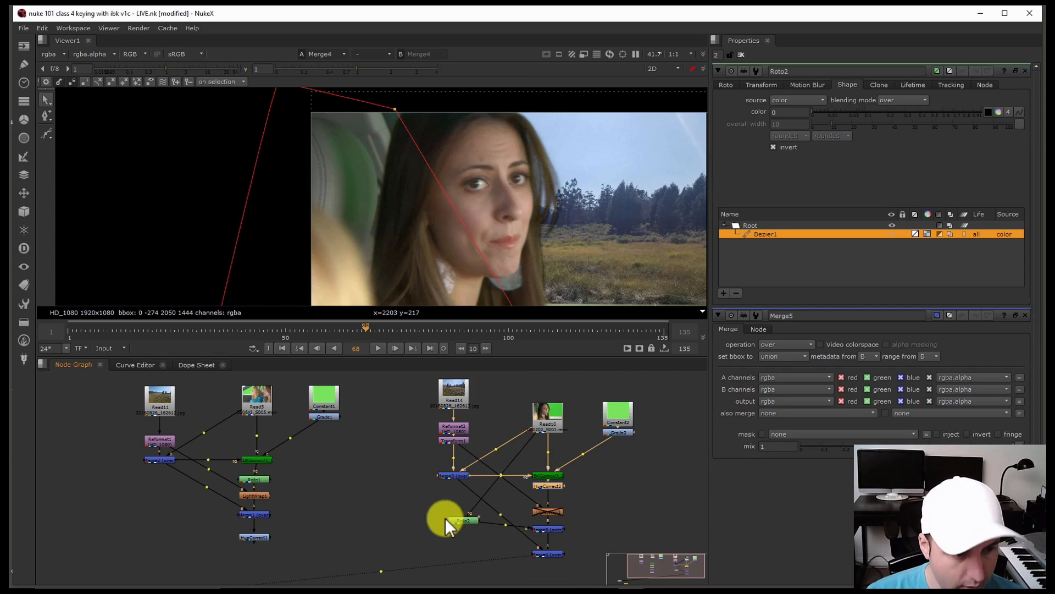
key(ctrl+v)
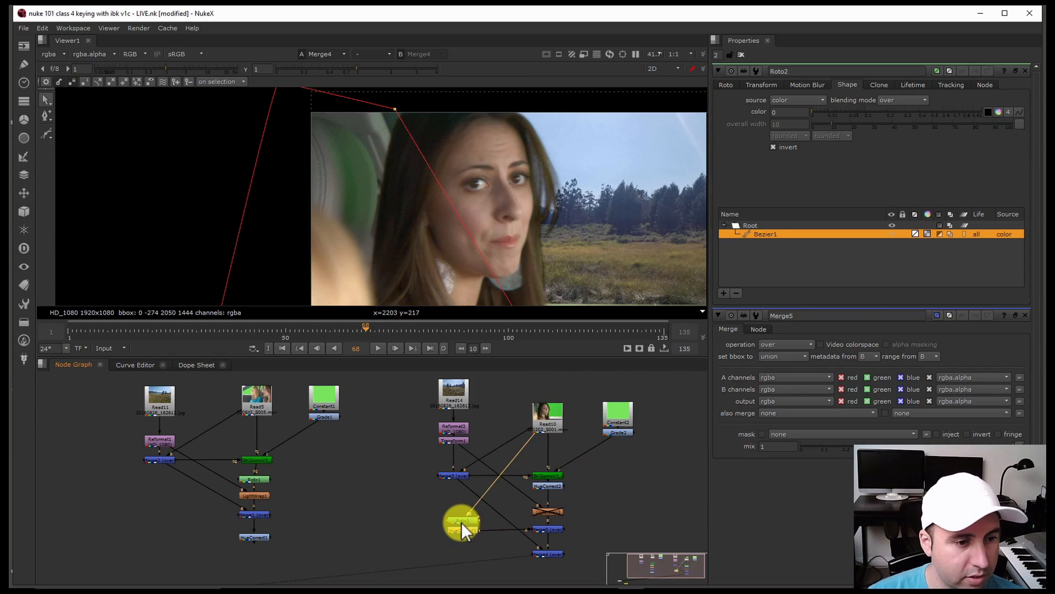
key(Delete)
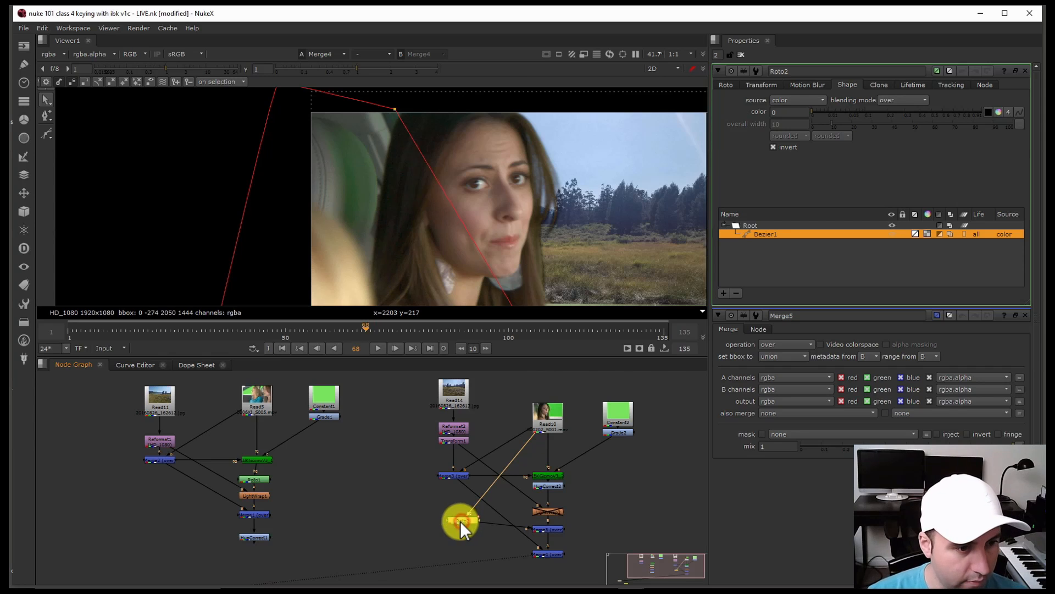
View Roto2 and add a new HueCorrect node directly below it.
key(1)
key(Tab)
text(h)
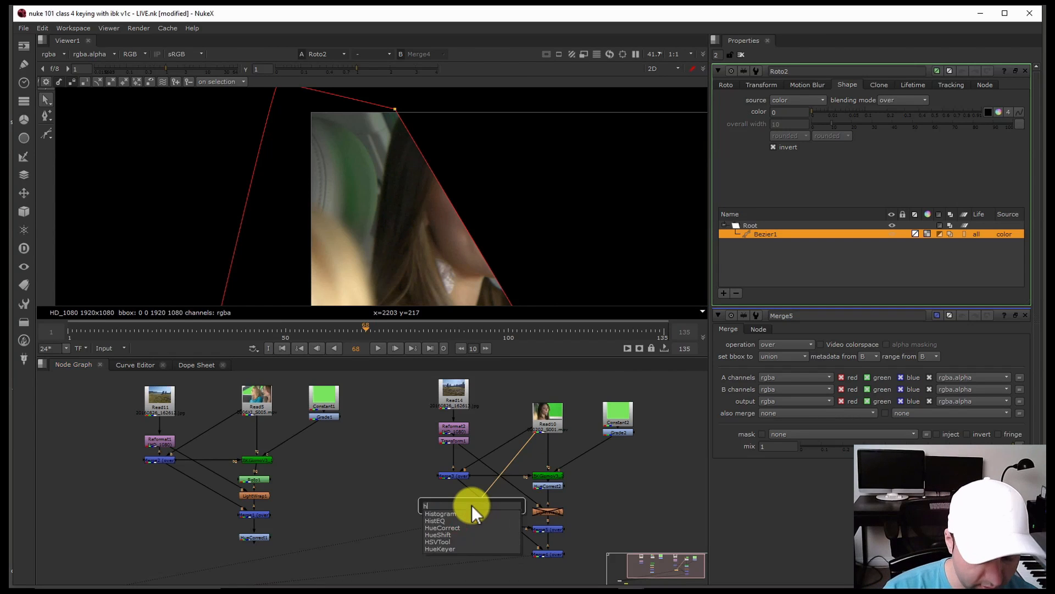
text(ueCorrect)
key(Return)
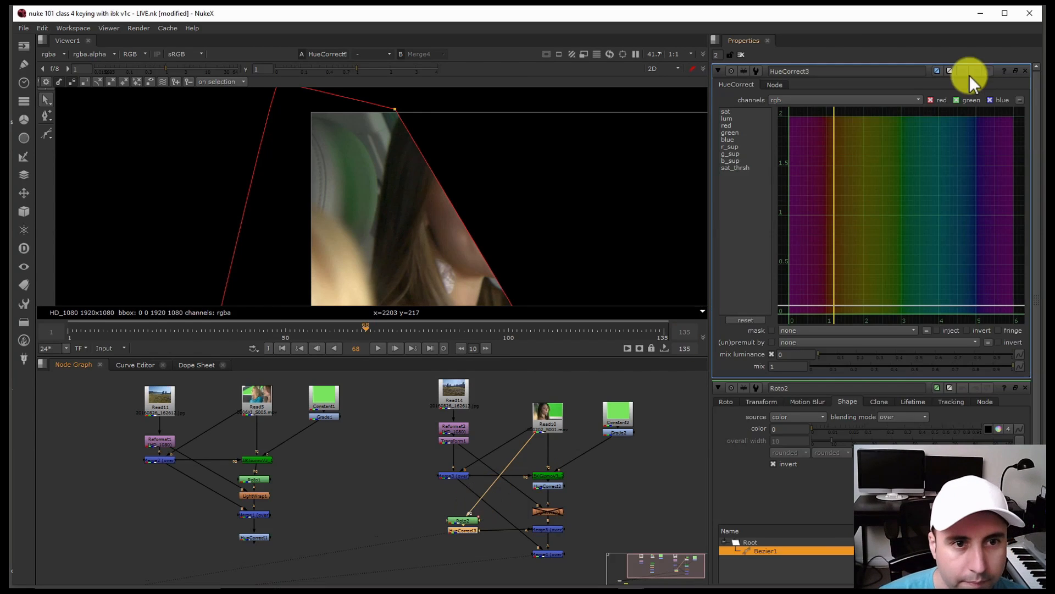
Sample the green spill on the seat and lower HueCorrect3's g_sup curve to about 0.28 at hue 2.89.
scroll(350, 164, up, 3)
ctrl+click(344, 172)
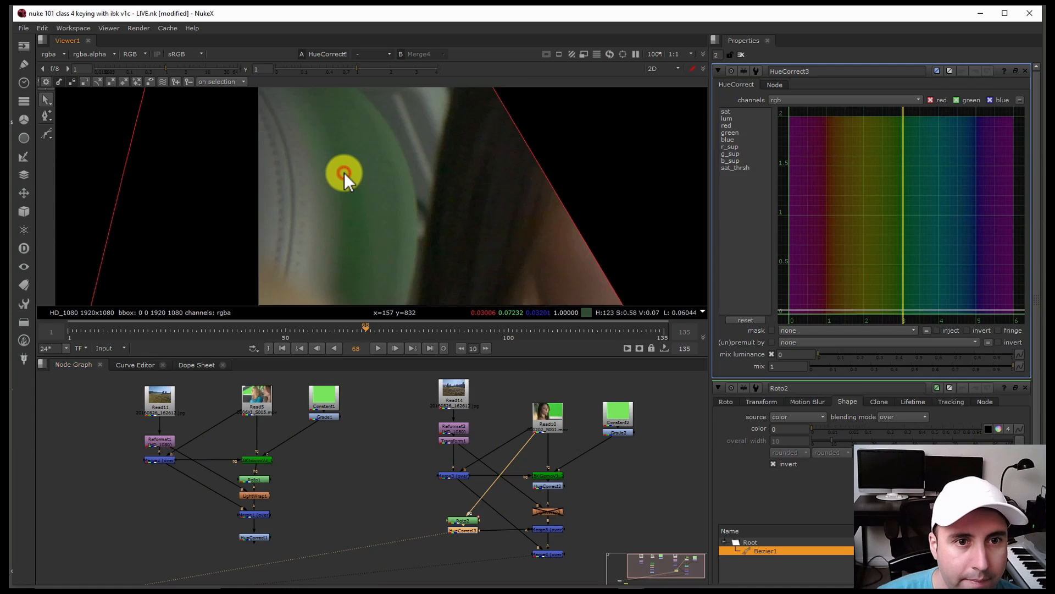
click(737, 153)
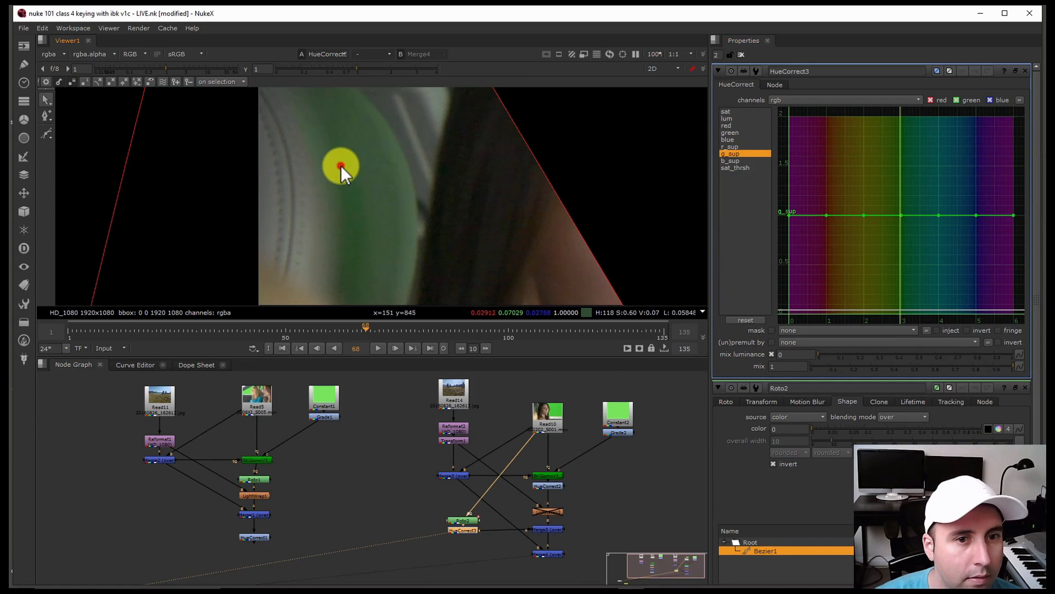
ctrl+drag(341, 165, 343, 202)
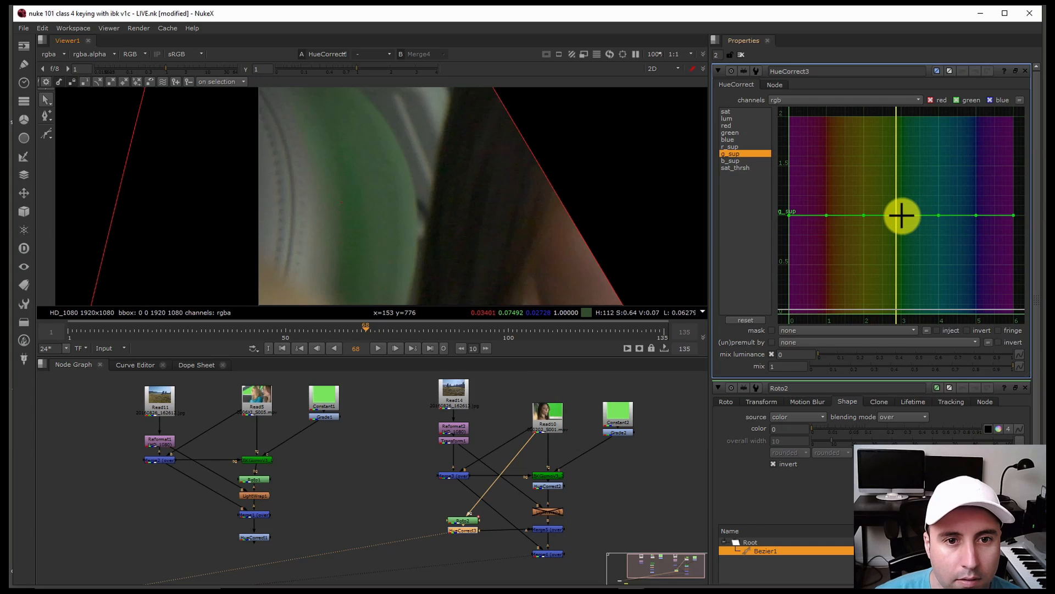
ctrl+alt+drag(902, 215, 896, 286)
View the Merge4 composite with all node properties closed and examine the despilled seat and the woman's edges.
scroll(365, 201, down, 5)
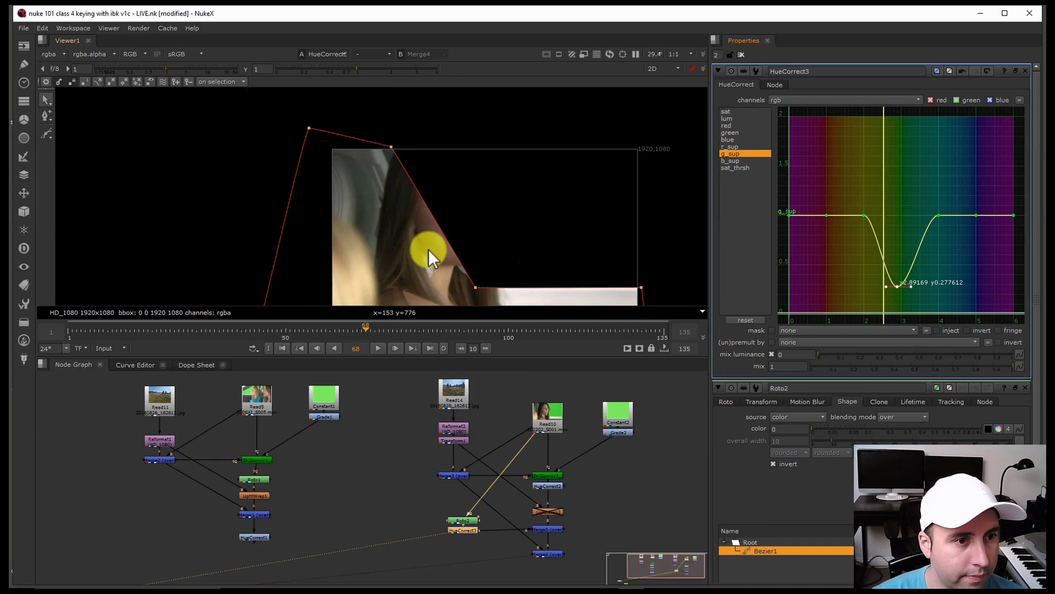
middle_drag(428, 249, 402, 181)
click(549, 554)
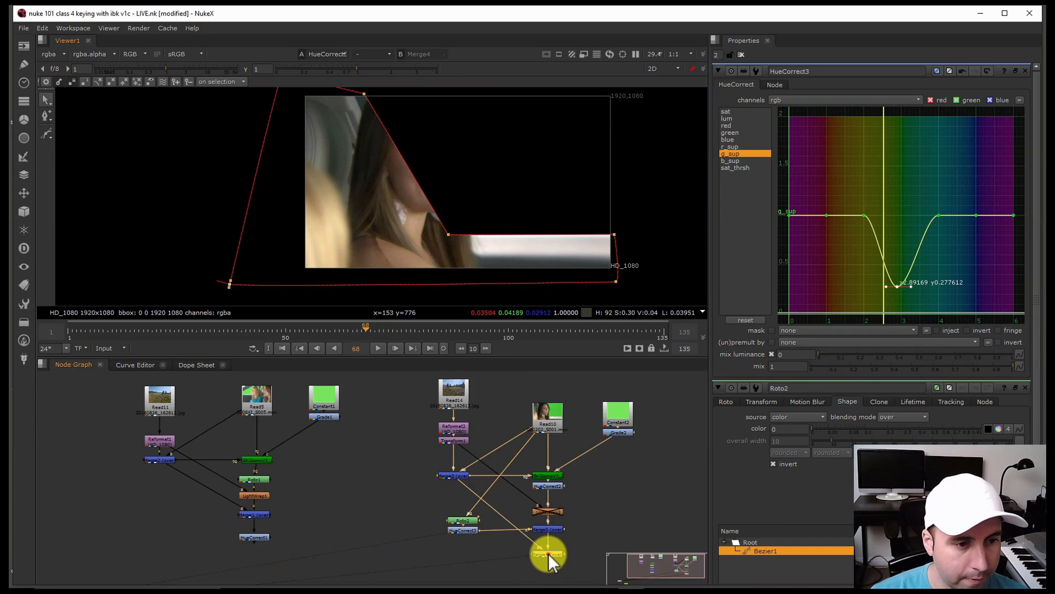
key(1)
click(740, 55)
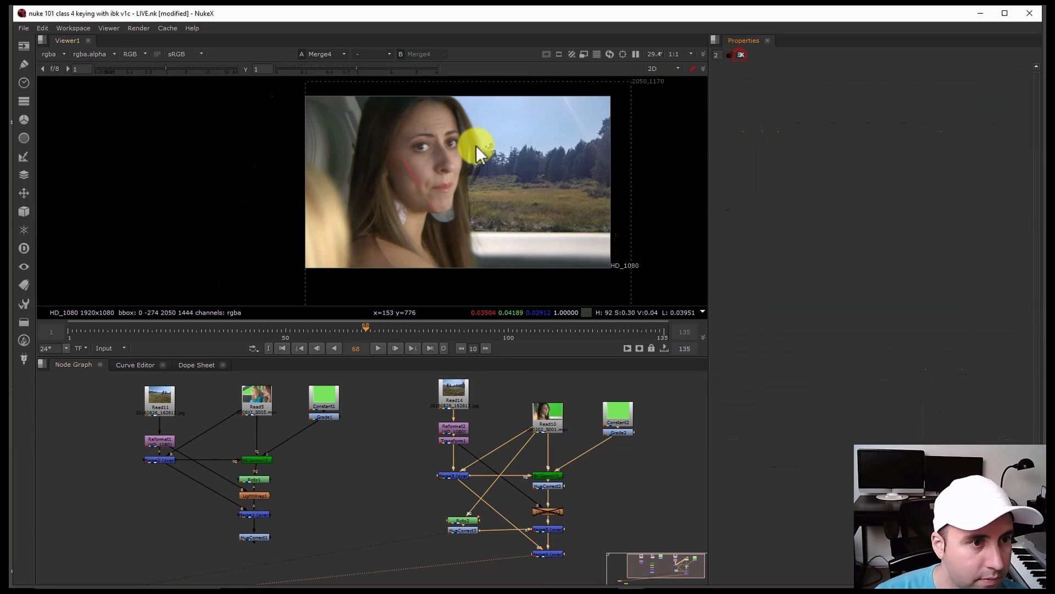
scroll(429, 165, up, 4)
scroll(415, 165, down, 4)
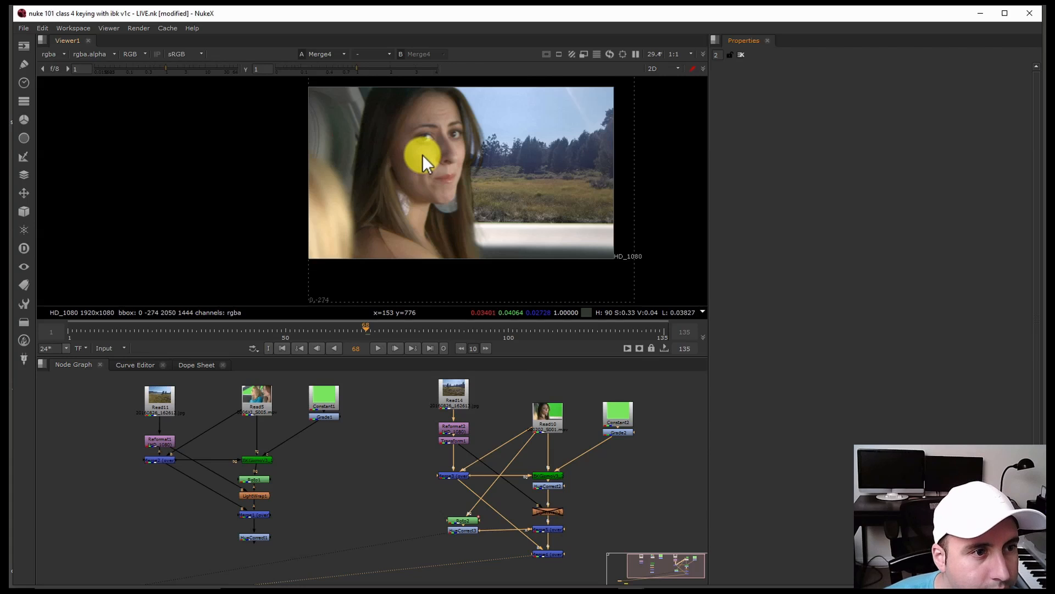
scroll(421, 160, up, 2)
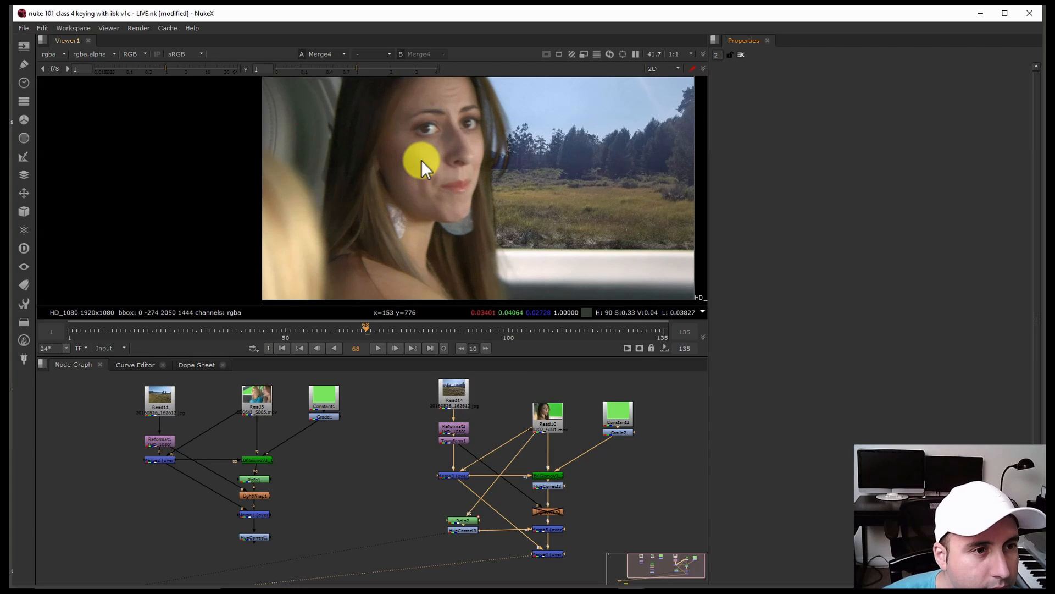
At frame 23, move Bezier1's inner corner down and away from the woman's face to exclude the green rear window.
drag(104, 327, 165, 327)
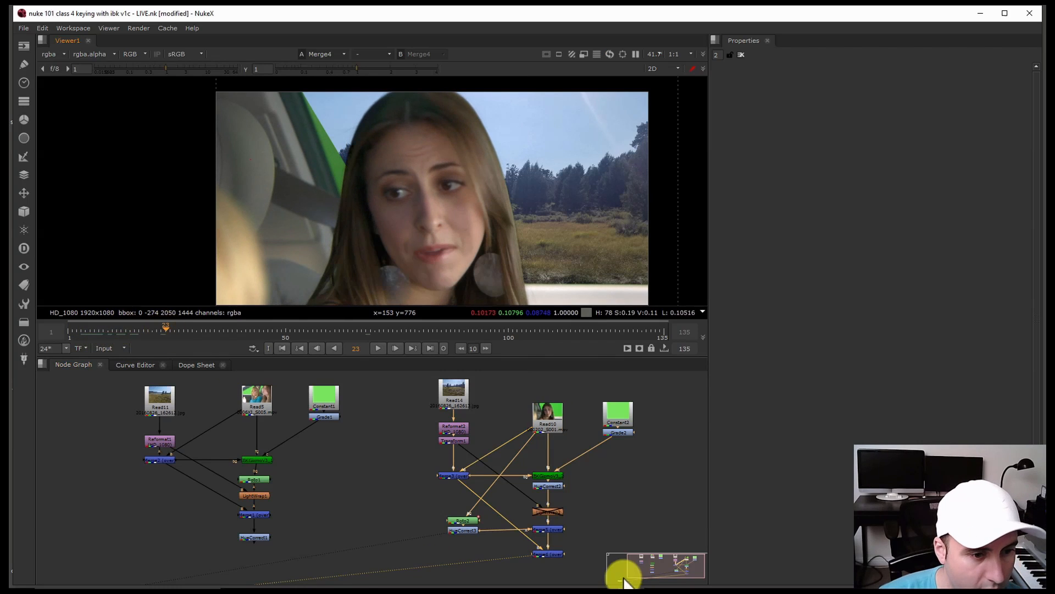
double_click(457, 519)
scroll(347, 156, down, 2)
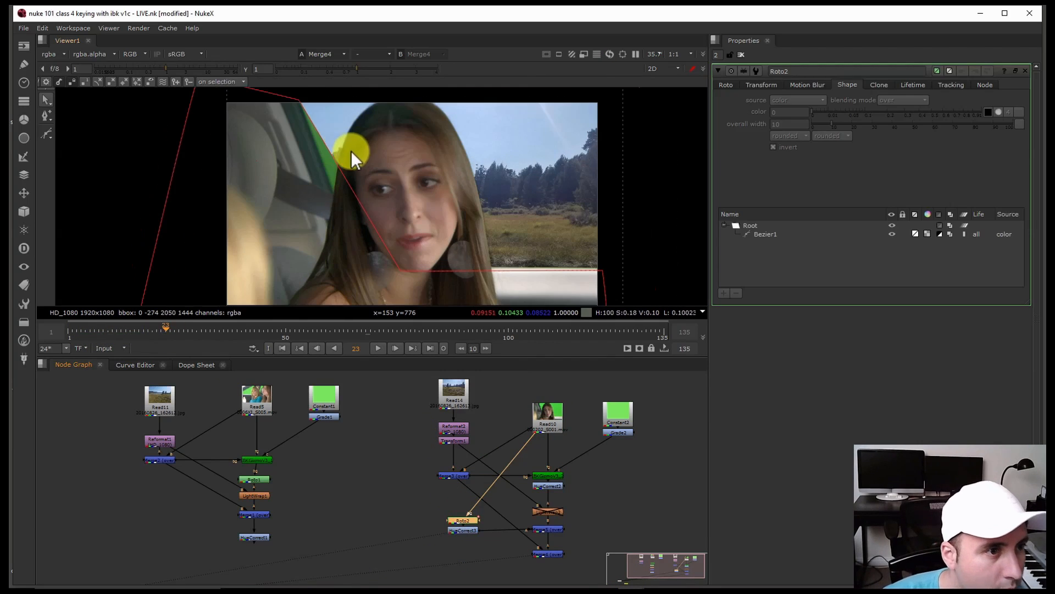
click(300, 97)
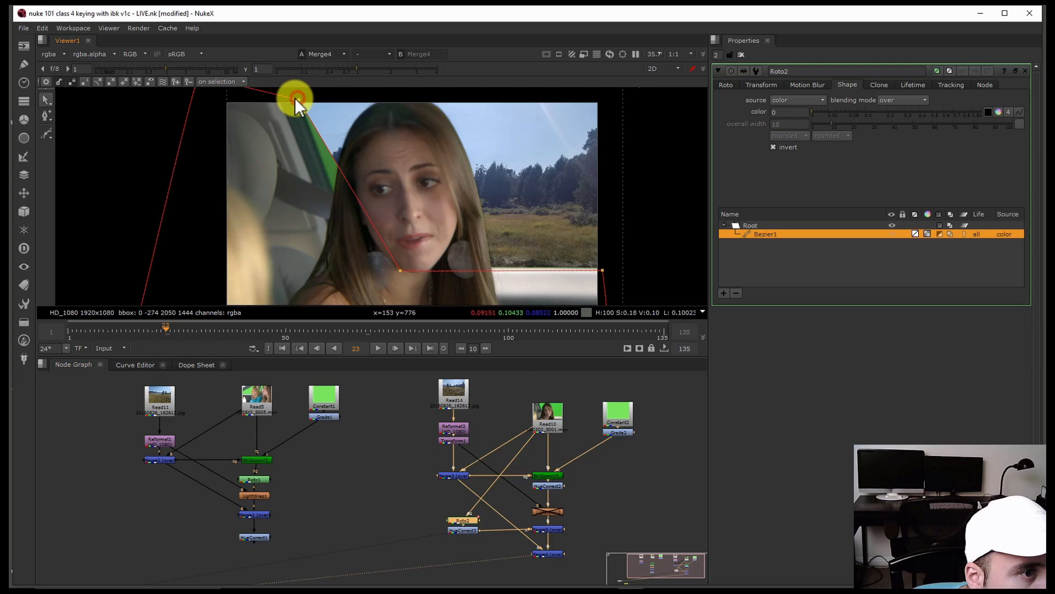
drag(399, 270, 367, 285)
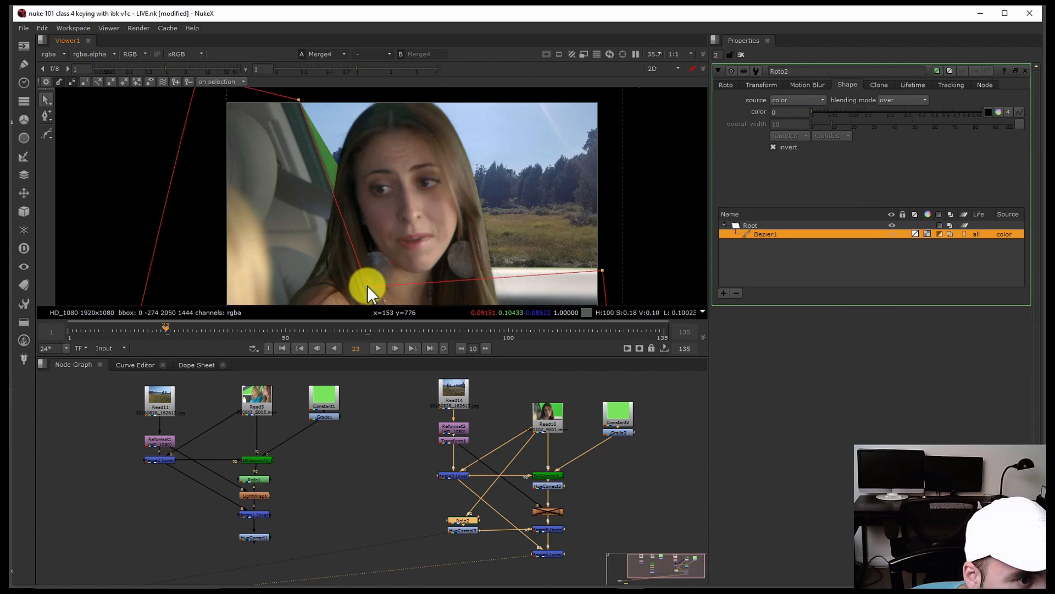
scroll(367, 238, down, 2)
scroll(368, 235, down, 1)
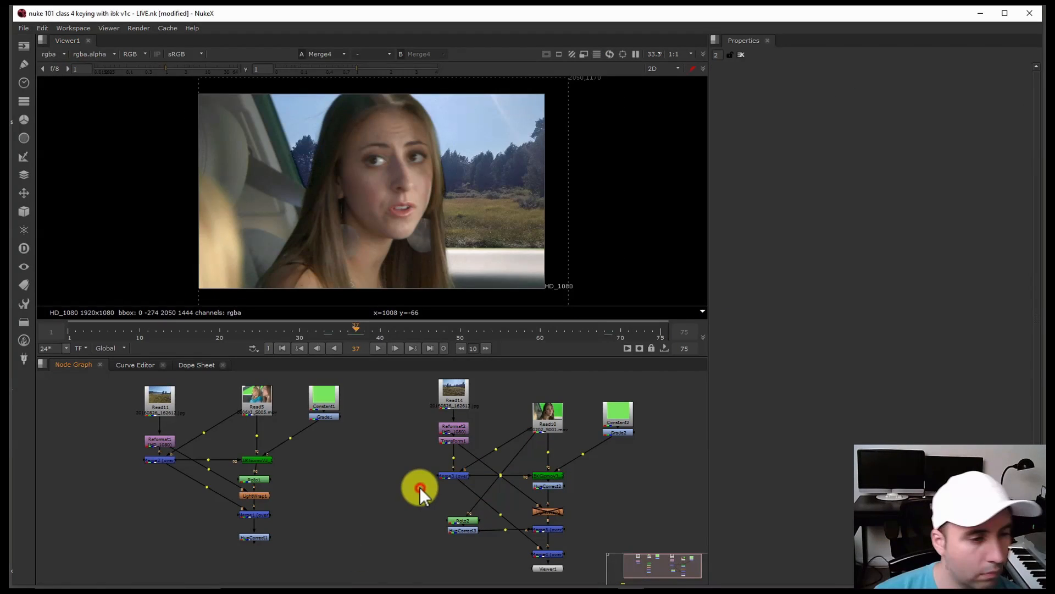
Check the Roto2 shape over the composite at frame 37 and close its properties.
double_click(466, 521)
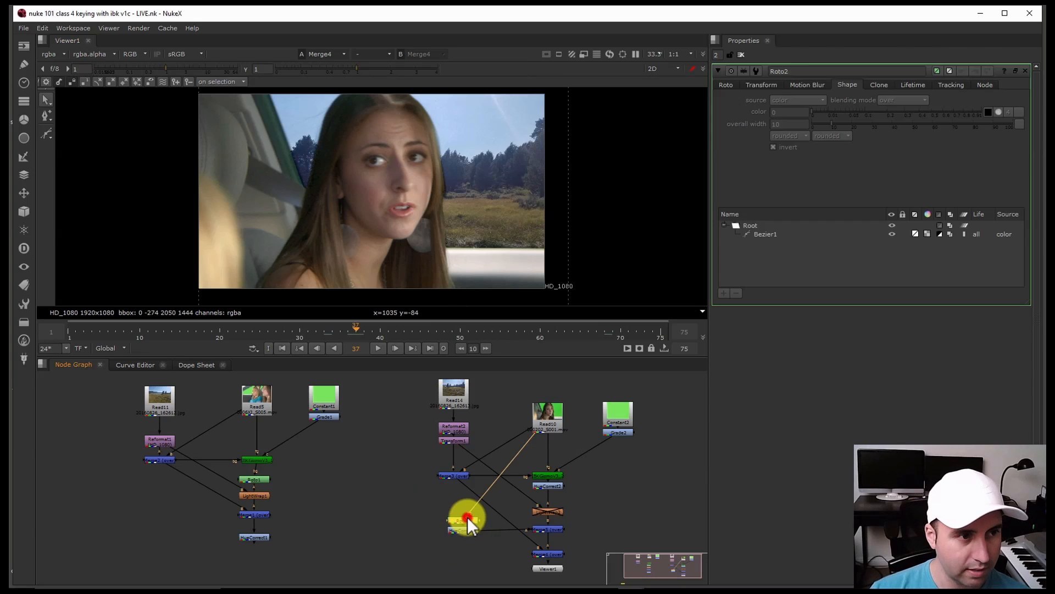
scroll(315, 240, down, 3)
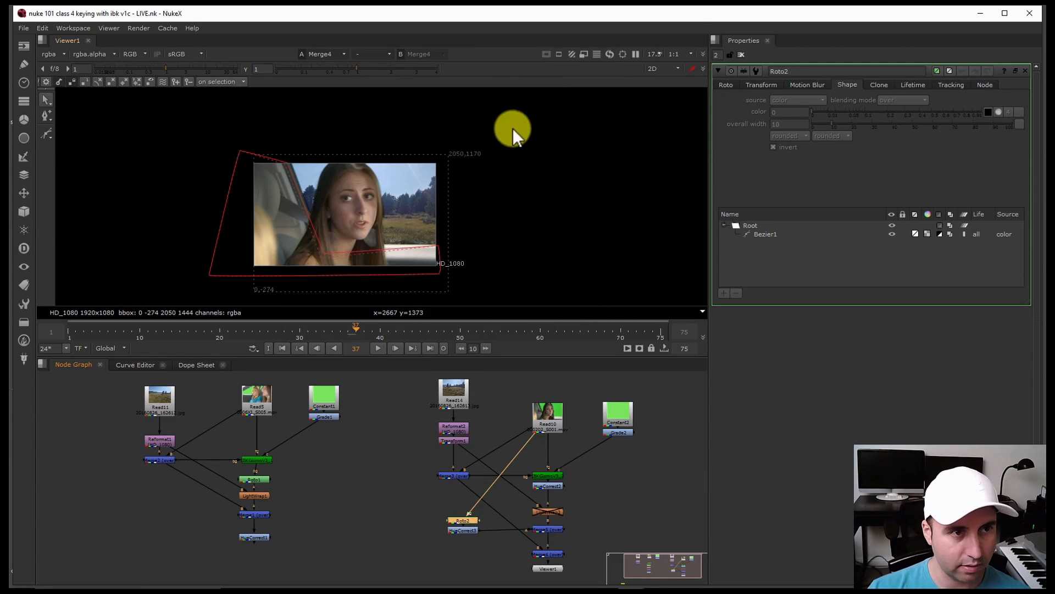
click(741, 55)
Play the Merge4 composite full-screen from frame 37 and review the car interior and hair edges.
scroll(319, 225, up, 3)
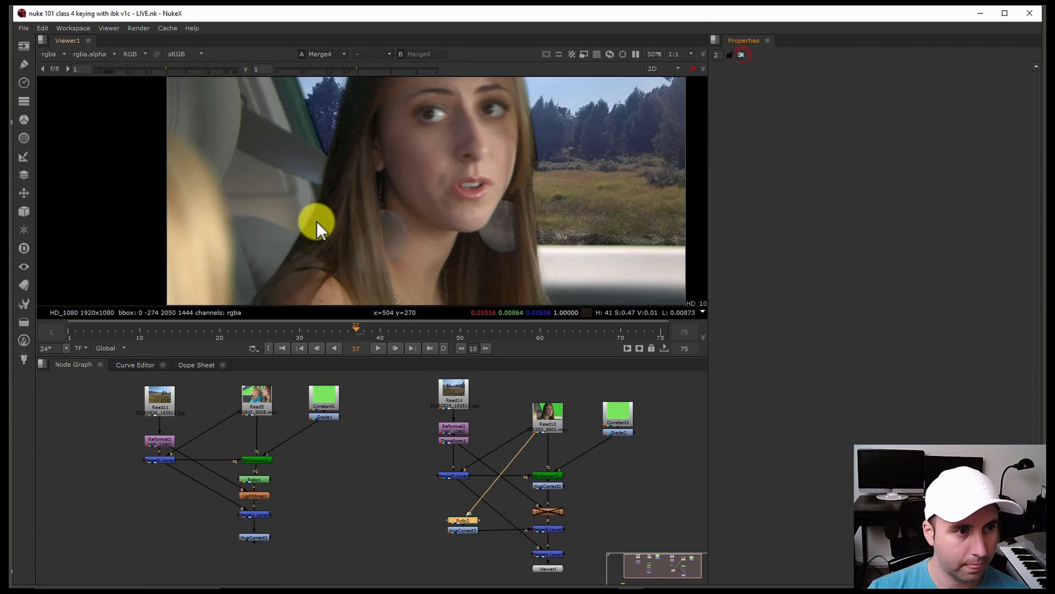
key(space)
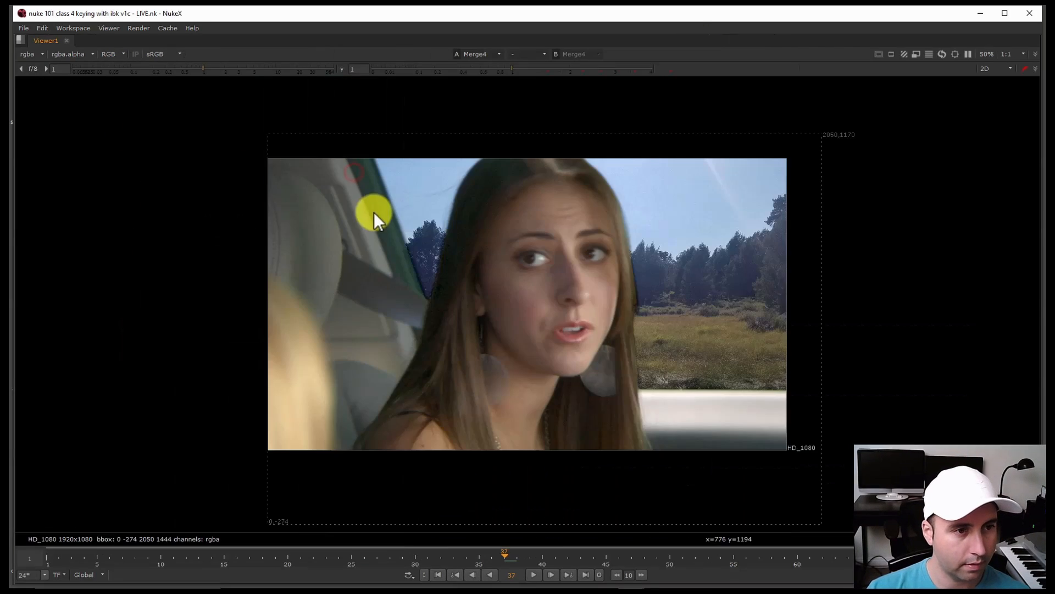
click(532, 575)
middle_drag(573, 457, 522, 440)
scroll(521, 440, down, 2)
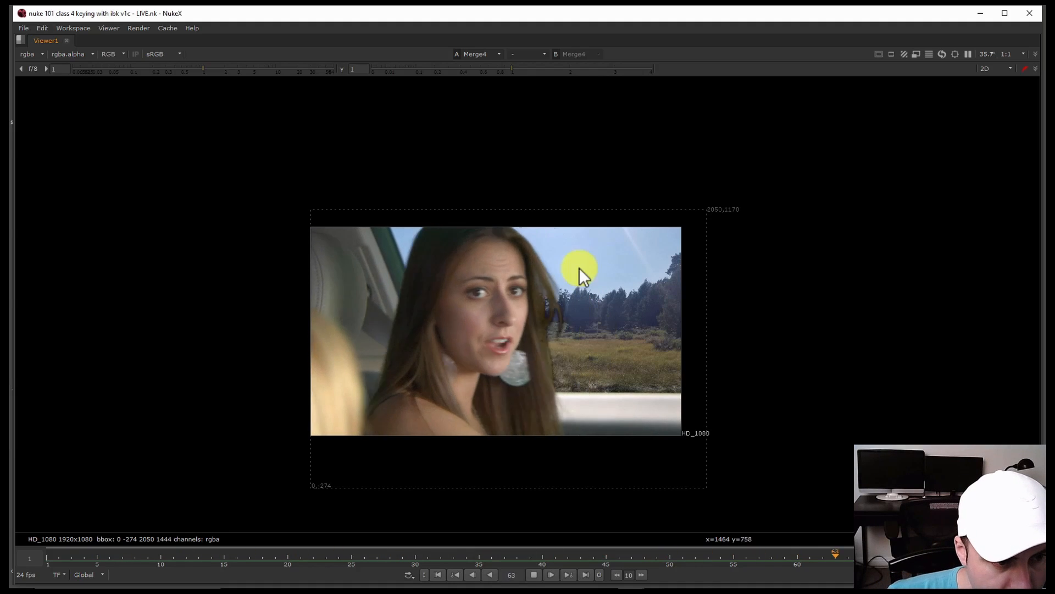
Stop playback, advance to frame 75, and examine the woman's hair edges against the trees and meadow.
click(536, 575)
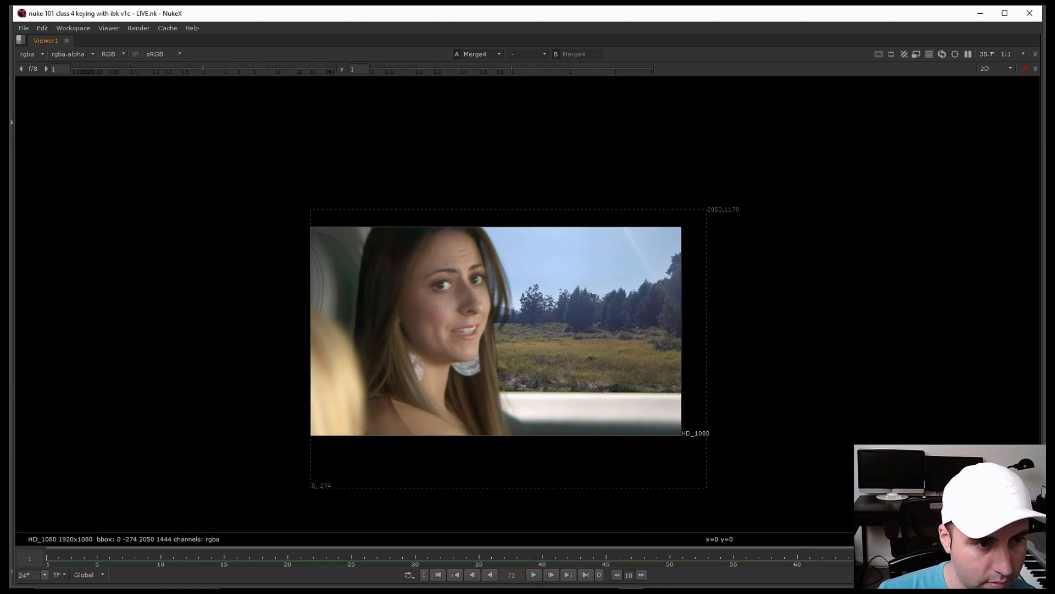
key(Right)
key(Right)
key(Right)
scroll(494, 286, up, 6)
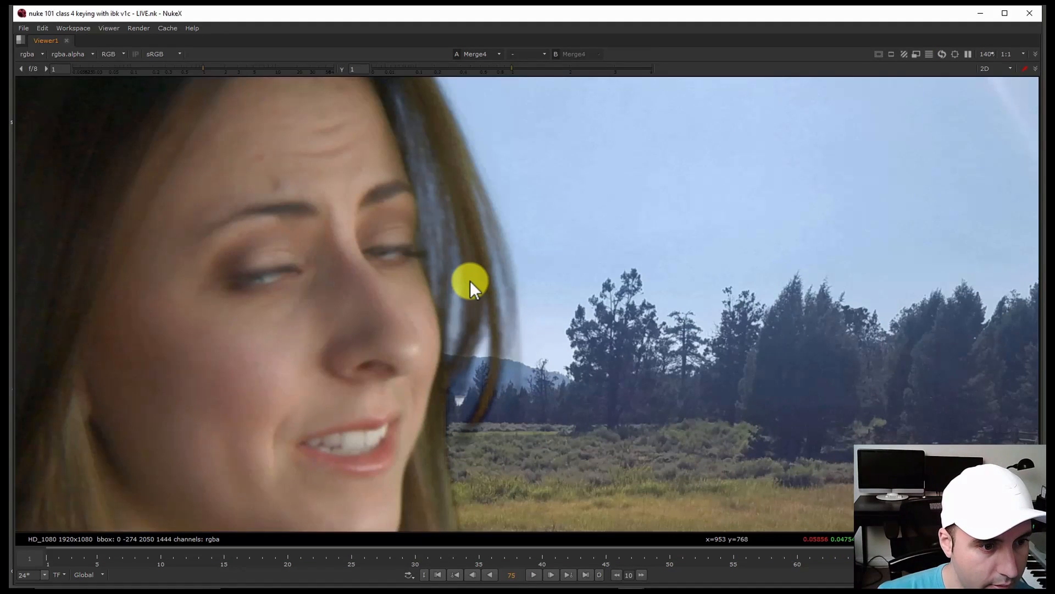
scroll(470, 281, down, 4)
scroll(470, 279, up, 2)
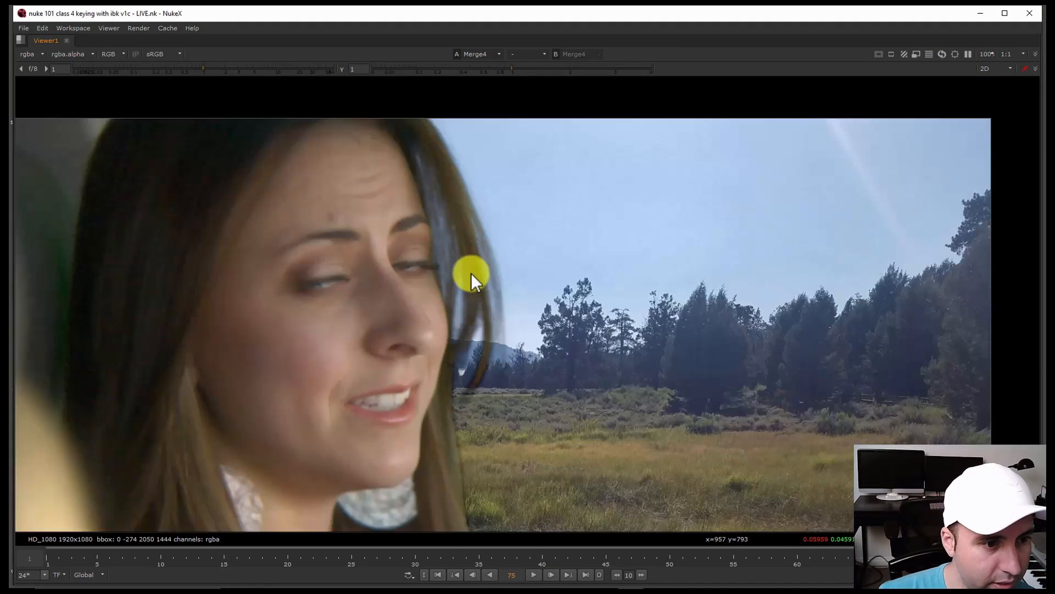
scroll(484, 465, down, 2)
middle_drag(487, 461, 489, 398)
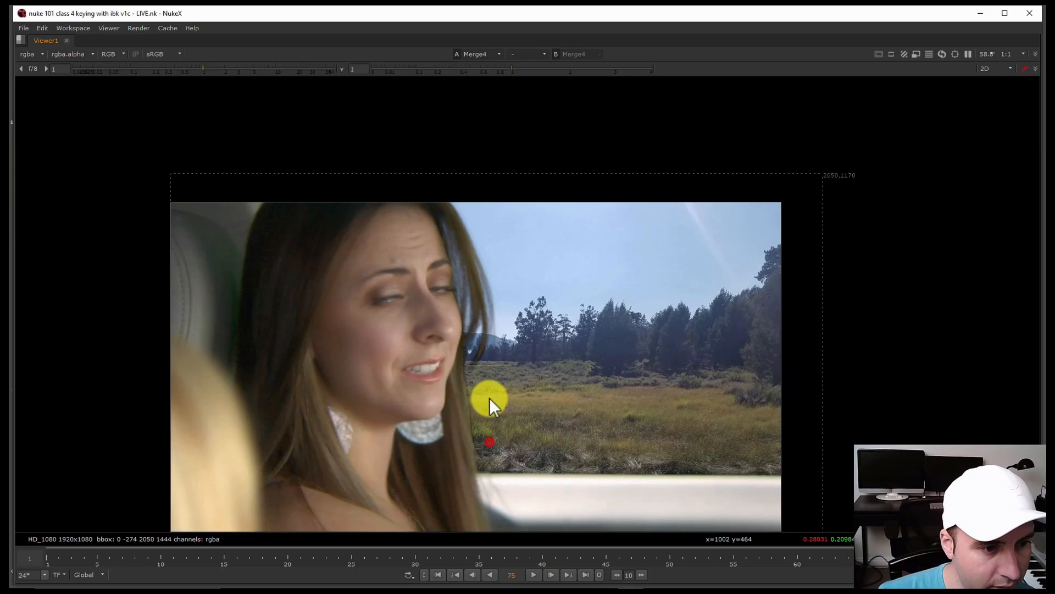
scroll(483, 401, up, 2)
key(space)
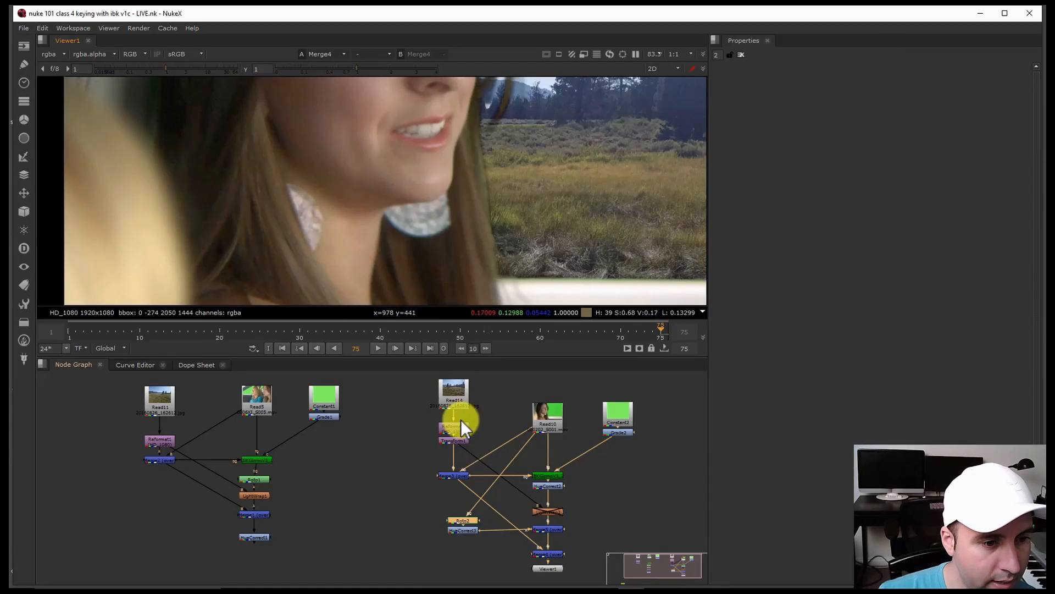
Lower the multiply of Grade2, below the green constant, to 0.46 and check the hair edge at frame 75.
click(548, 475)
double_click(621, 433)
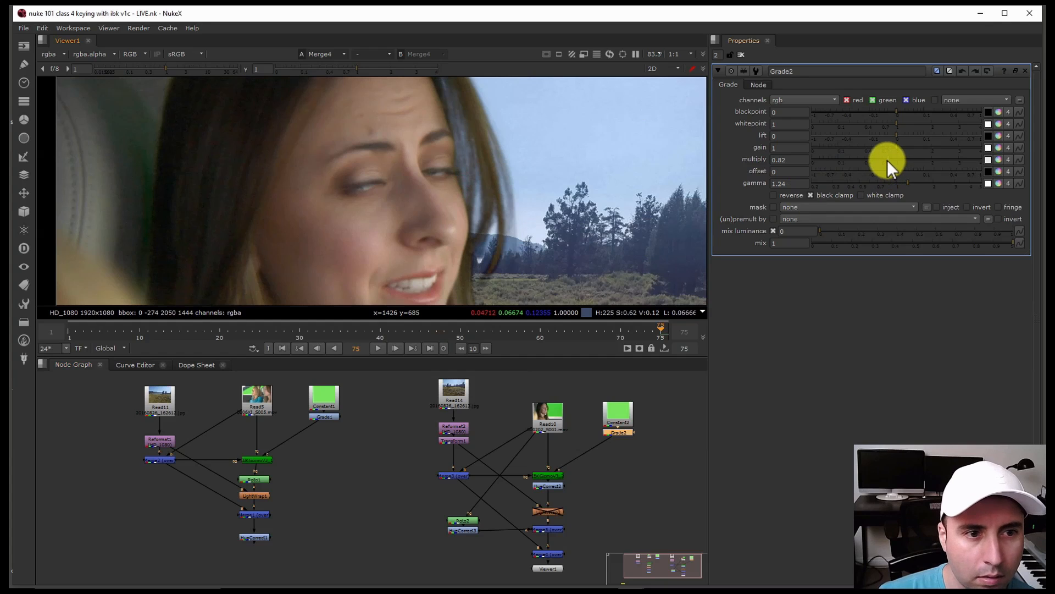
drag(886, 160, 870, 161)
scroll(459, 214, down, 3)
scroll(476, 247, up, 3)
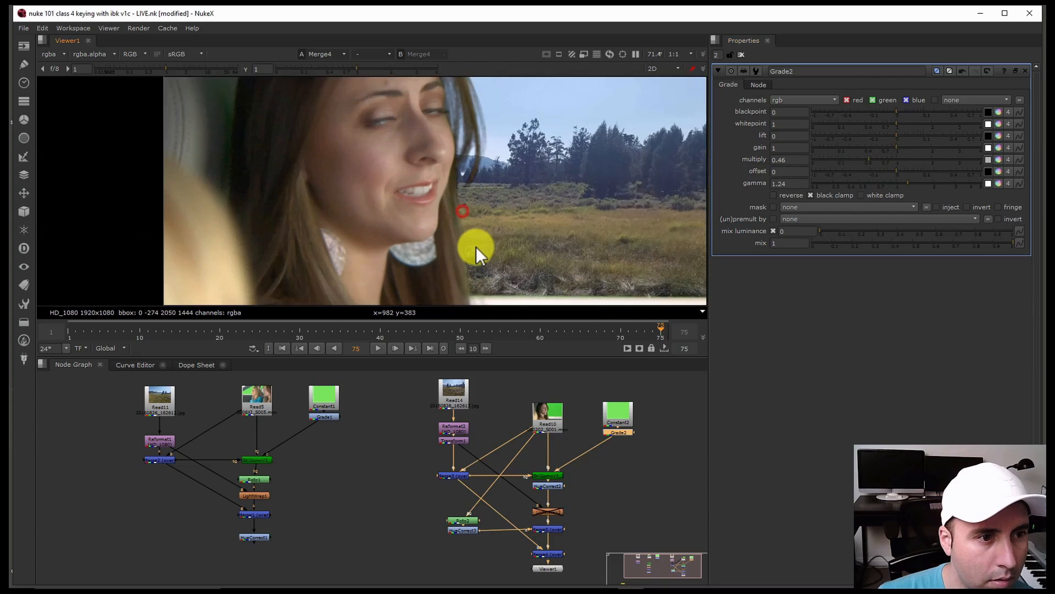
Check the composite at frames 44 and 19, examining the woman's hair edges up close.
click(413, 332)
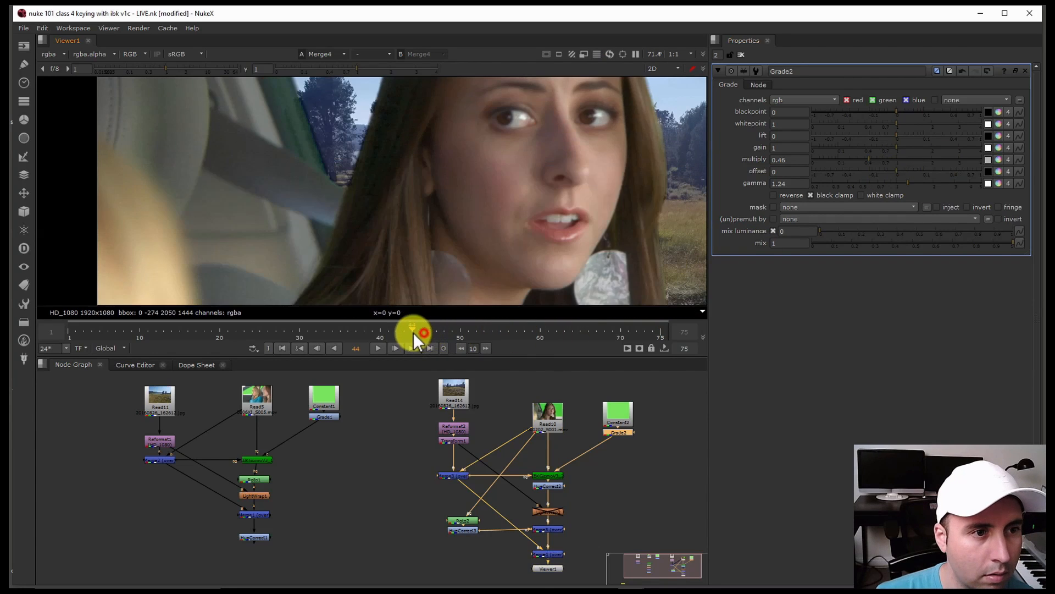
drag(413, 332, 209, 331)
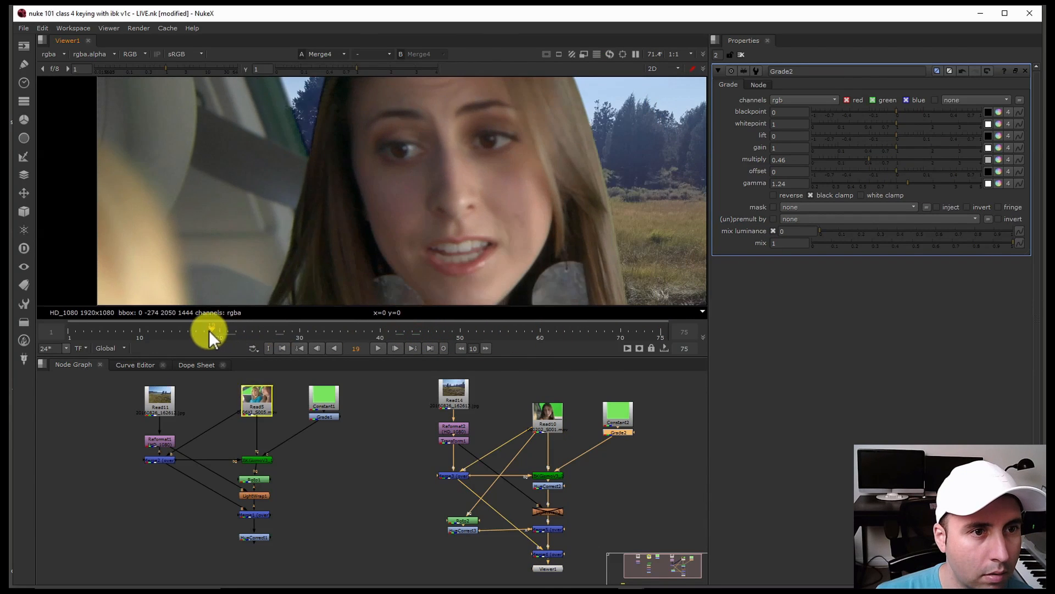
scroll(476, 146, down, 2)
scroll(446, 163, up, 4)
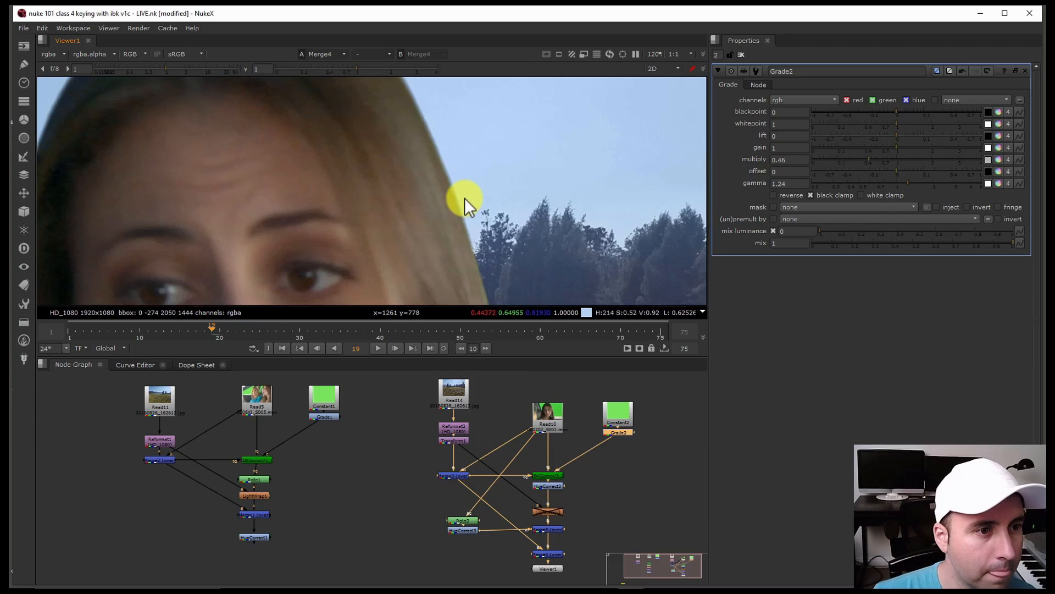
scroll(463, 194, down, 3)
scroll(457, 167, up, 4)
scroll(457, 163, down, 5)
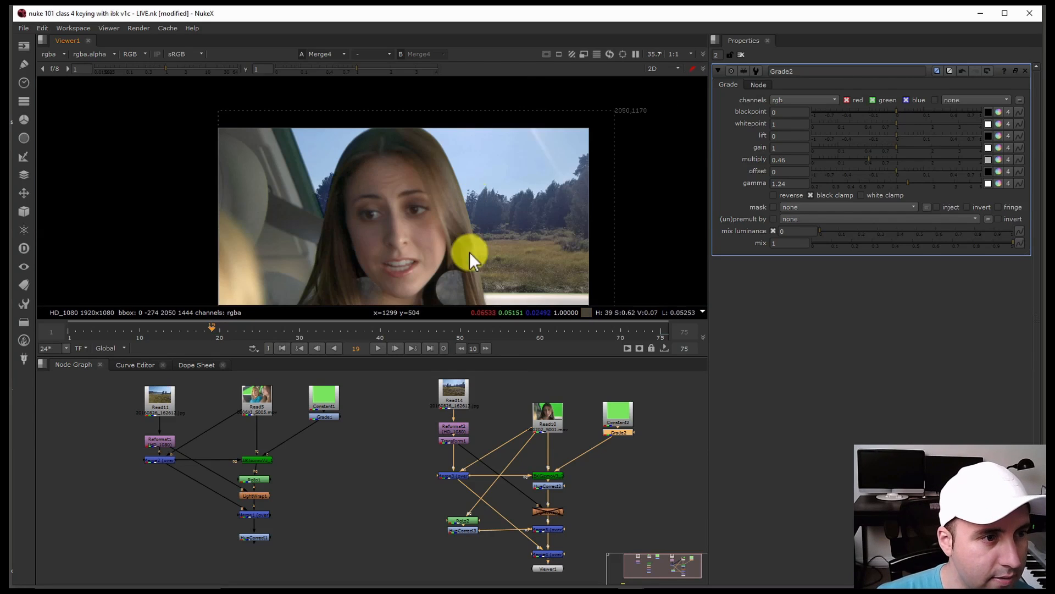
Set Grade2's multiply to 0.55 and move the Viewer1 node farther below Merge4.
middle_drag(586, 497, 575, 449)
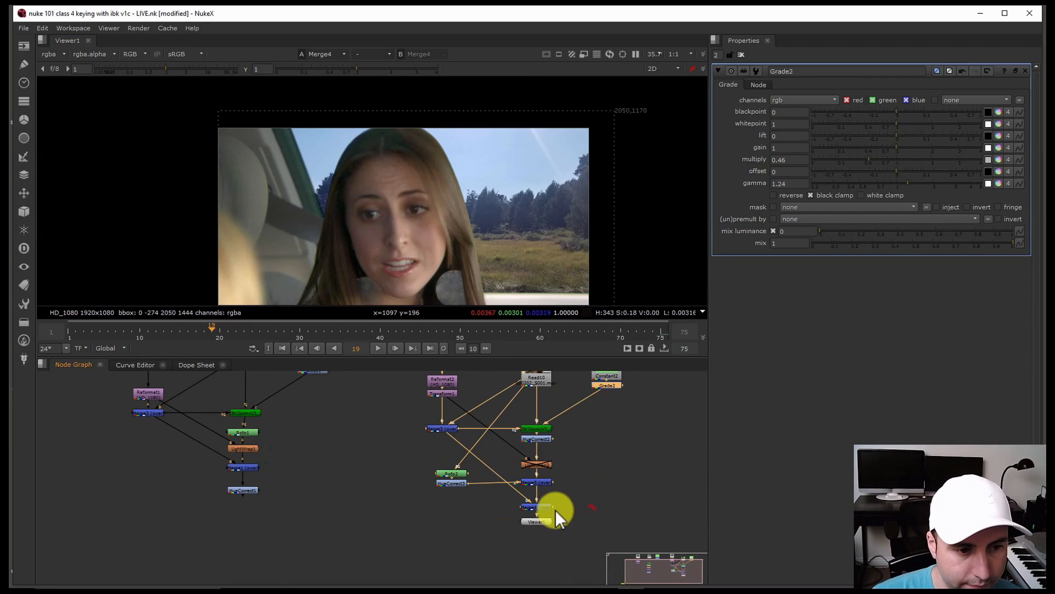
click(875, 159)
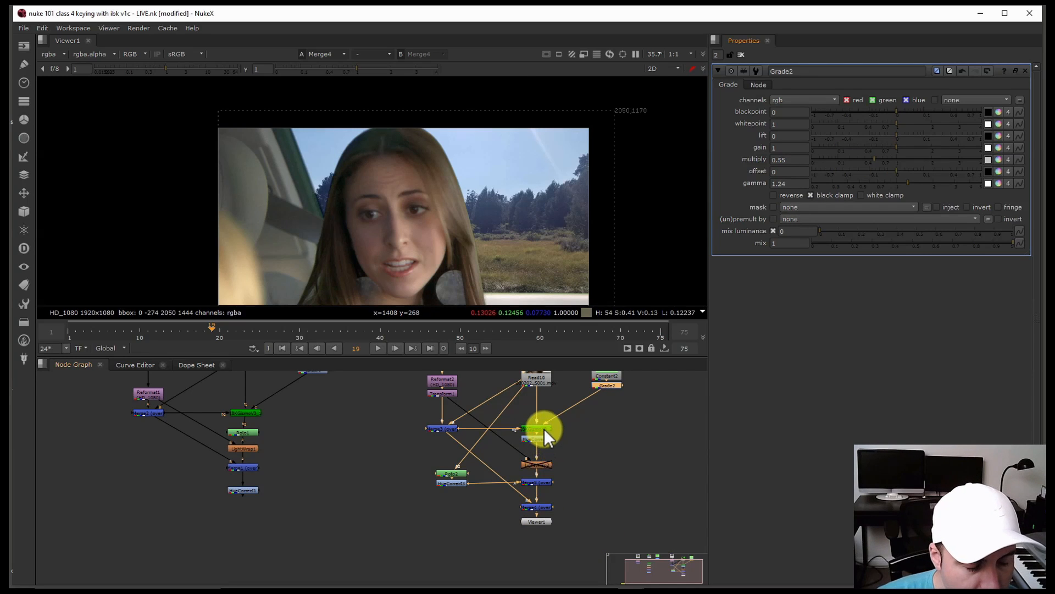
drag(533, 521, 537, 544)
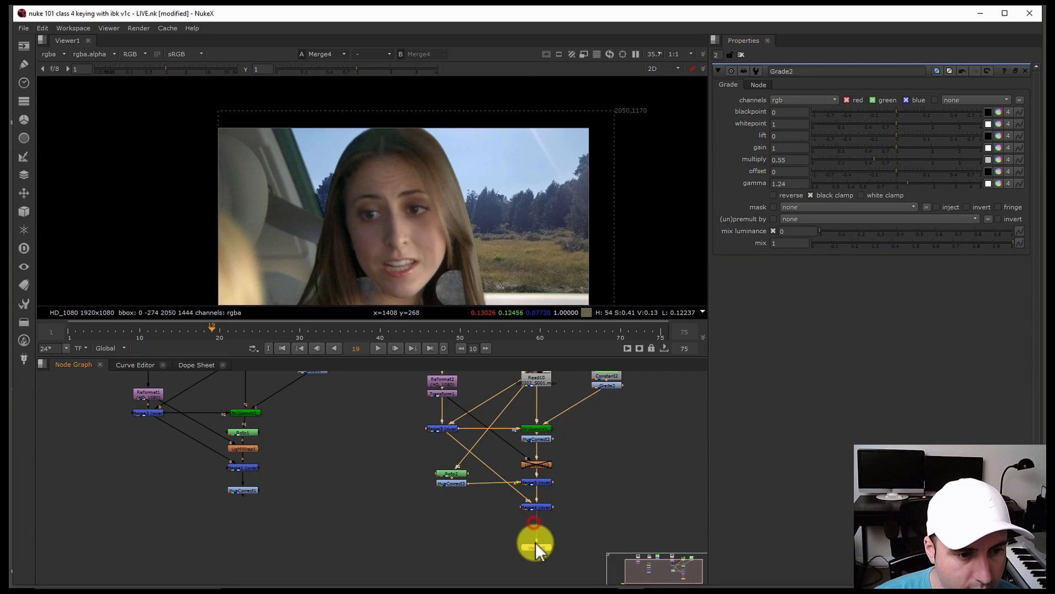
Open LightWrap2's properties and enable the node, comparing the composite with and without the light wrap.
double_click(541, 465)
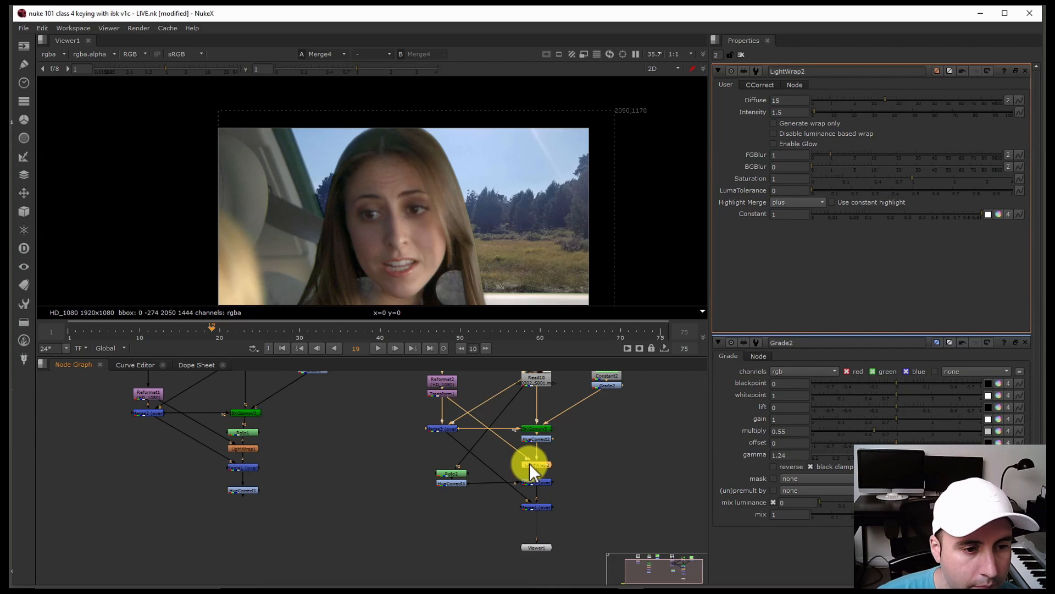
key(d)
key(d)
key(d)
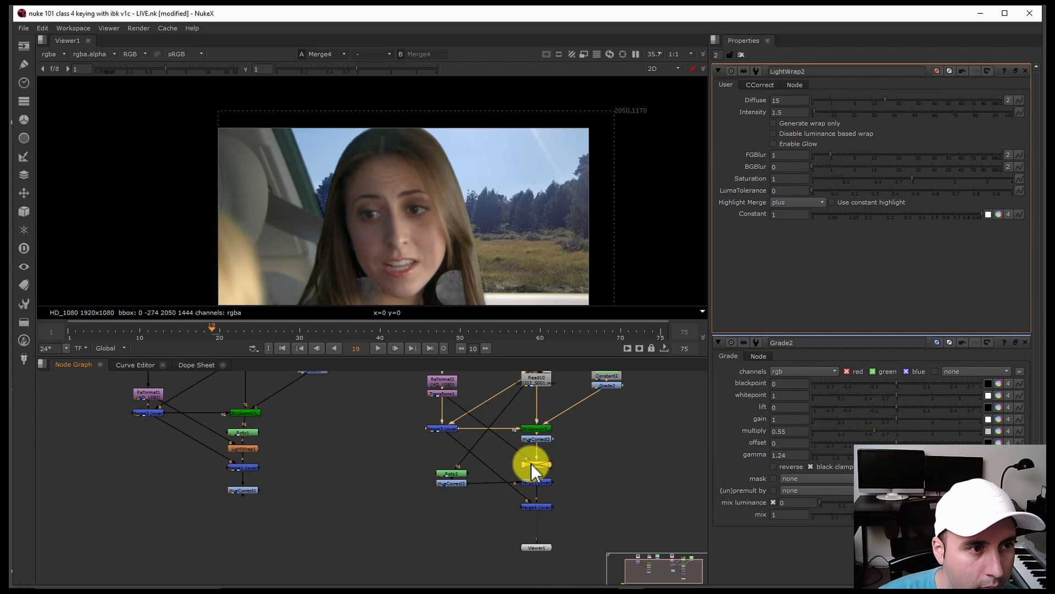
key(d)
key(d)
scroll(391, 182, up, 6)
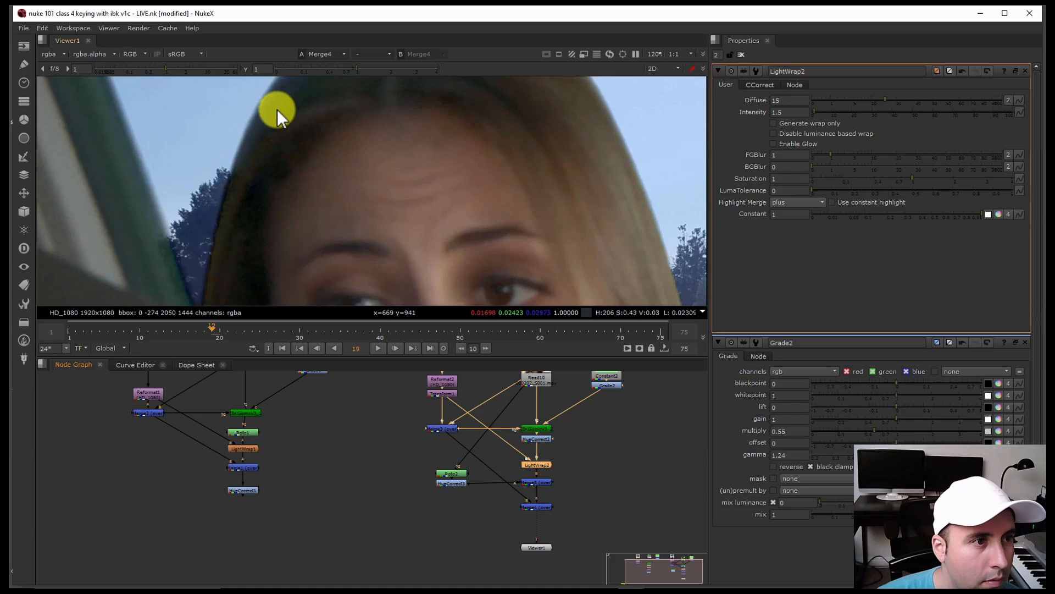
Compare the top edge of the woman's hair at frame 19 with LightWrap2 enabled and disabled.
middle_drag(284, 134, 303, 226)
key(d)
key(d)
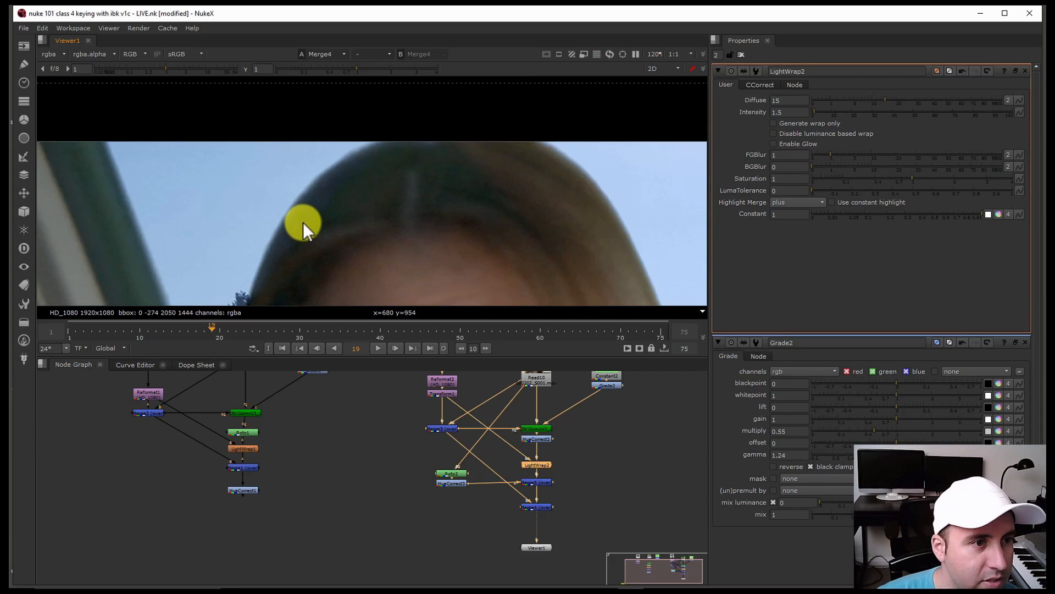
key(d)
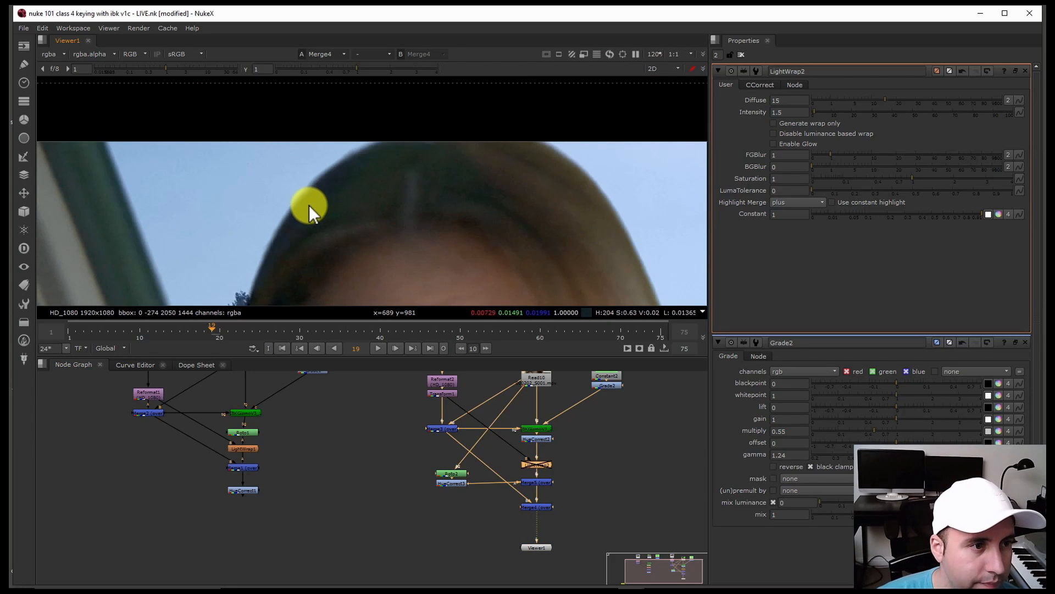
key(d)
key(d)
key(d)
key(d)
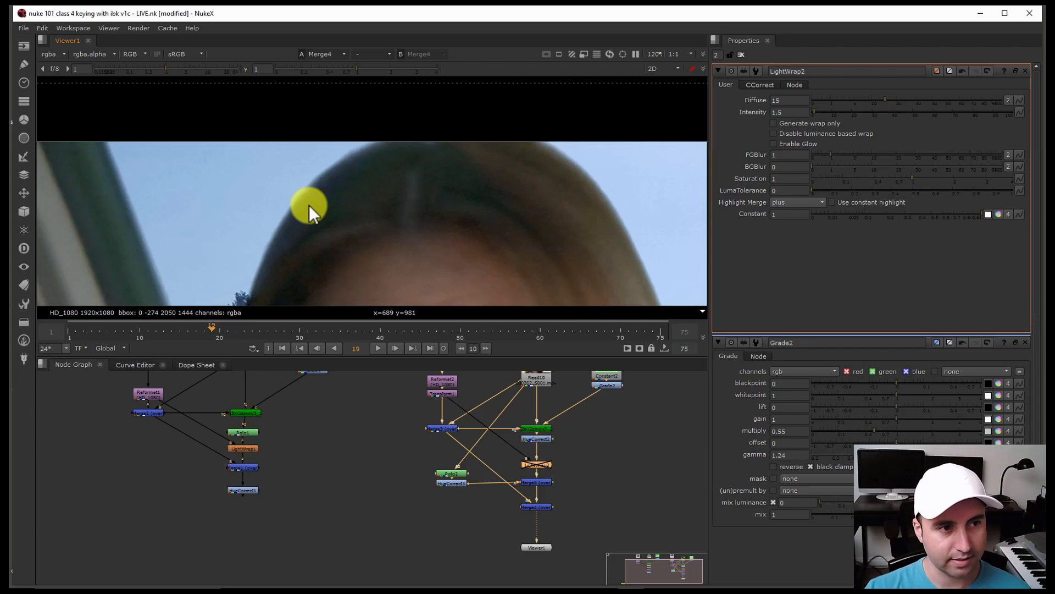
Turn LightWrap2 back on and review its effect across the whole frame.
key(d)
scroll(309, 204, down, 3)
key(d)
key(d)
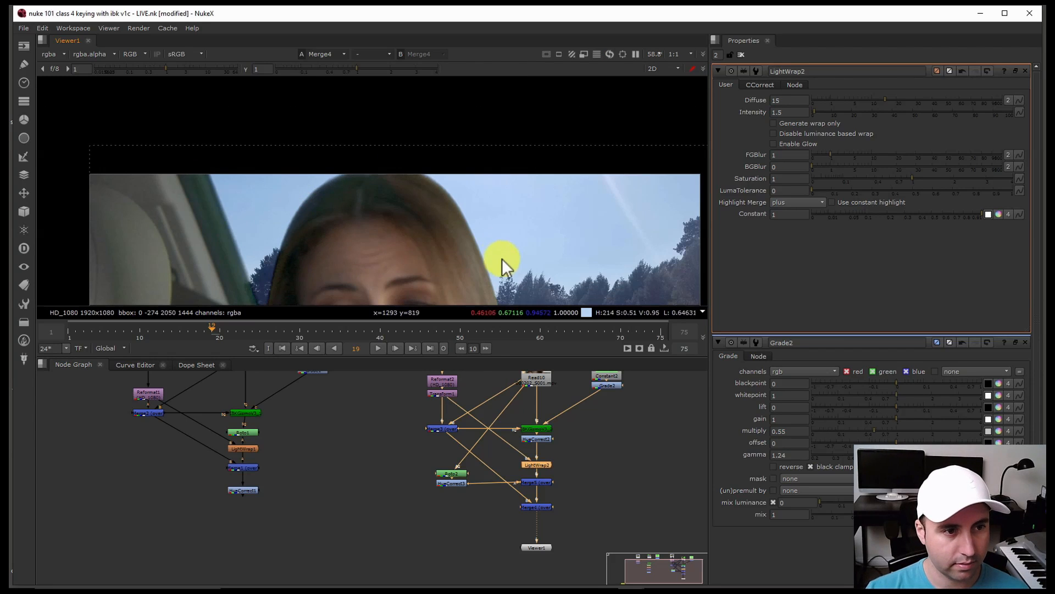
middle_drag(503, 258, 502, 147)
key(f)
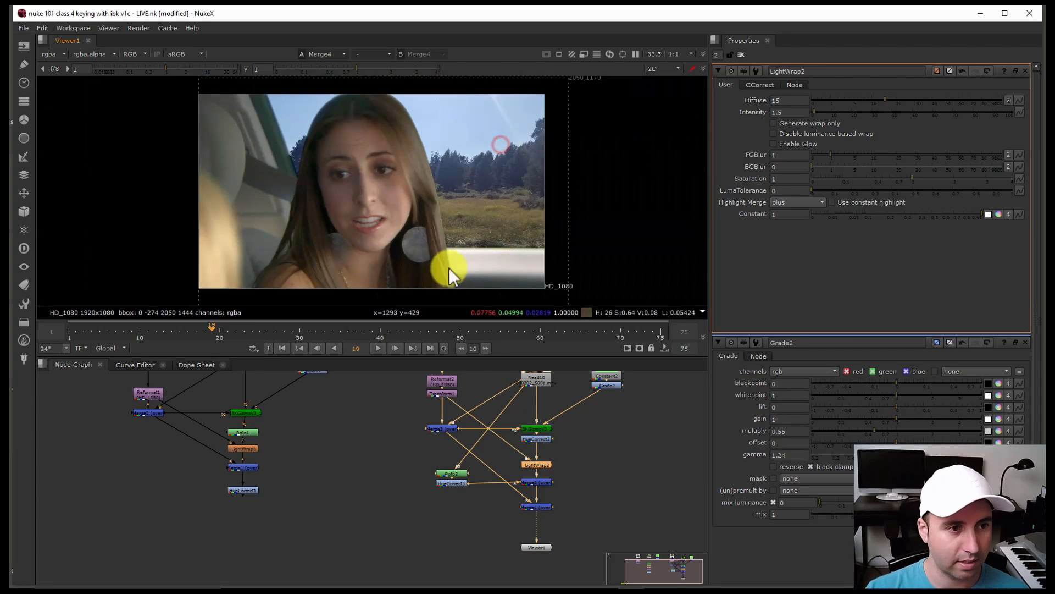
Play the light-wrapped composite from frame 19, stop it, and inspect the hair beside the face at frame 68.
click(383, 348)
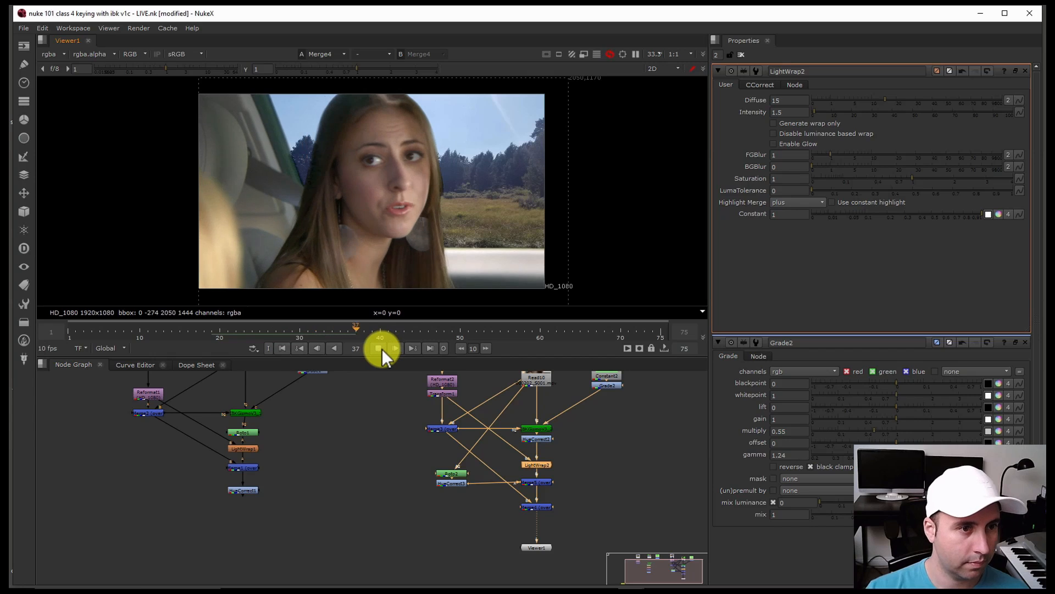
click(382, 349)
drag(519, 330, 605, 330)
scroll(381, 187, up, 3)
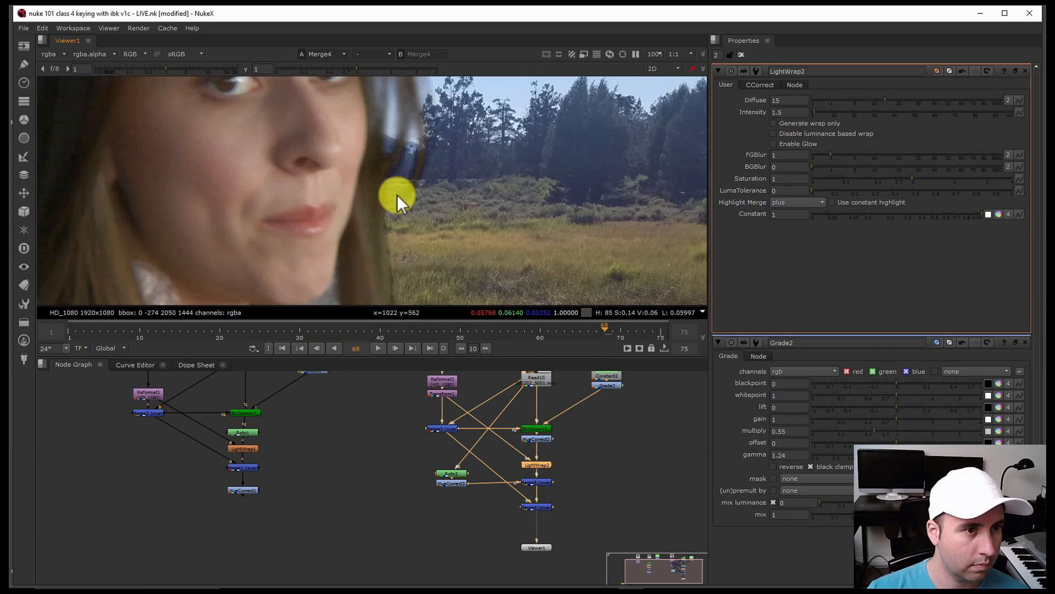
Open IBKGizmoV3_2 and compare the hair edges with luminance match off and on.
double_click(544, 428)
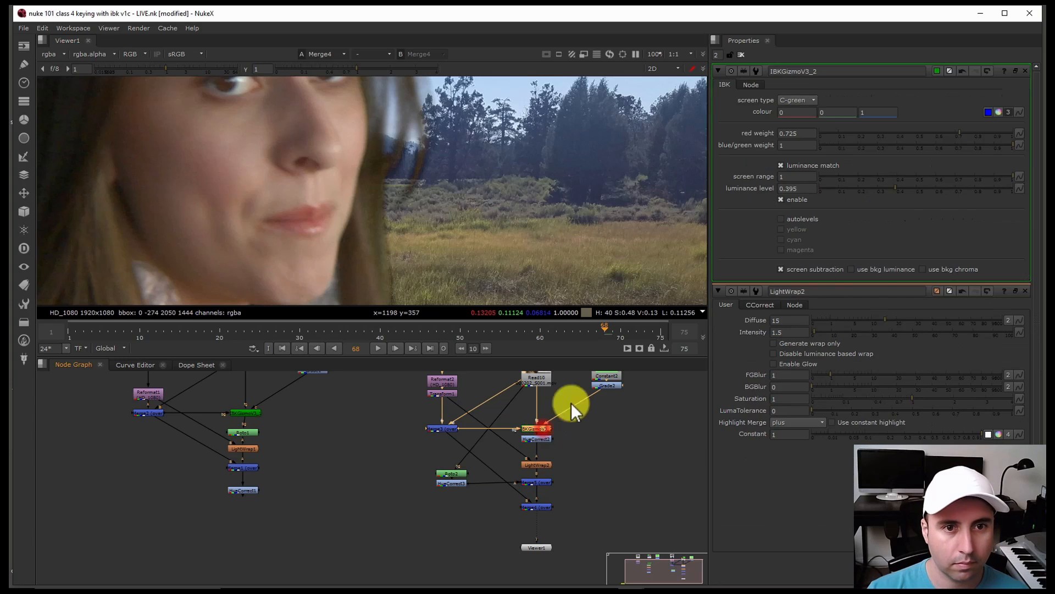
click(809, 164)
click(809, 164)
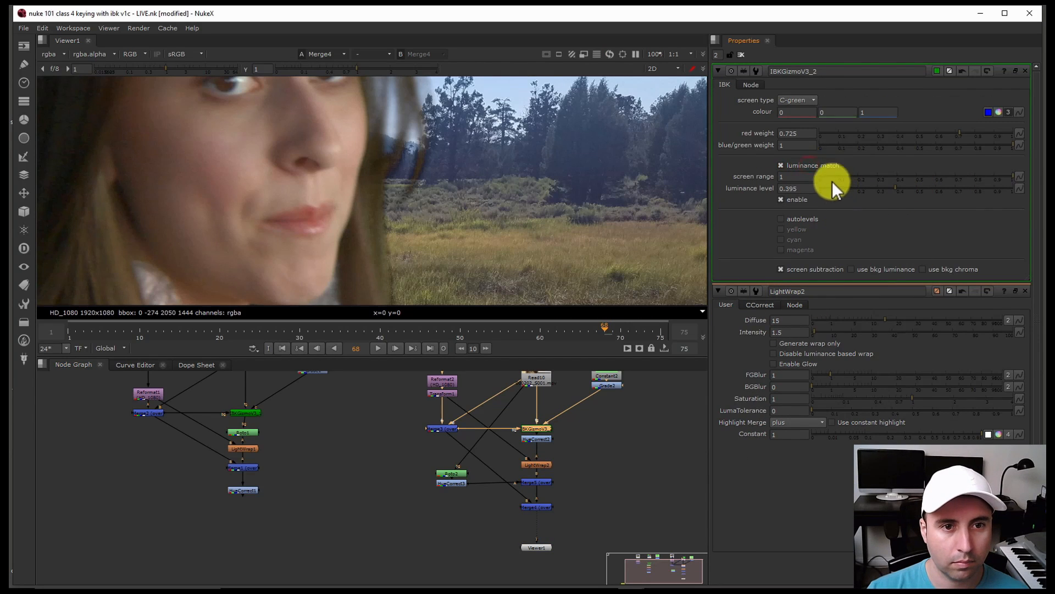
click(812, 164)
click(812, 164)
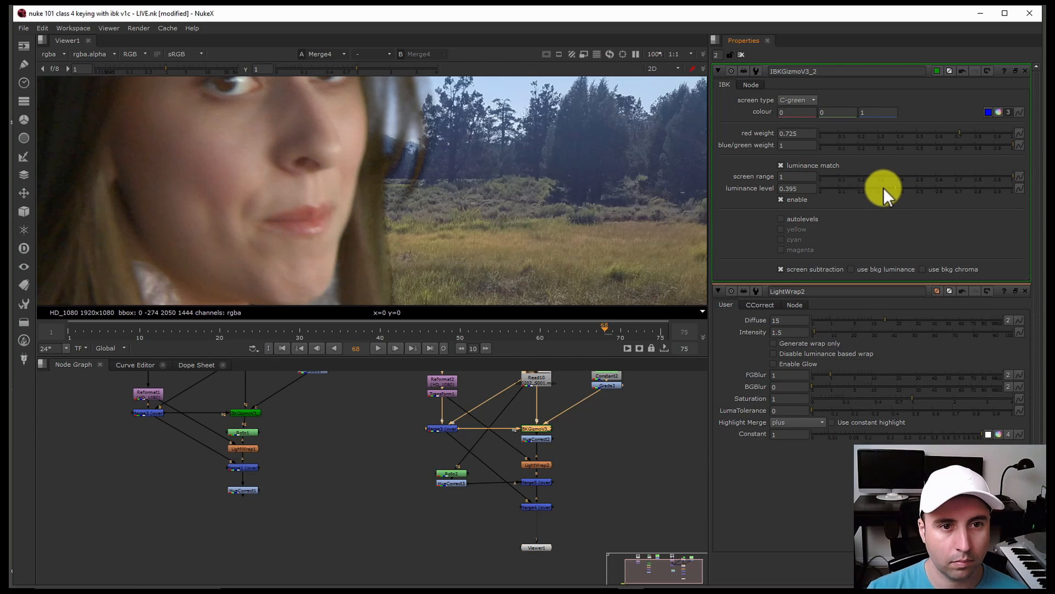
Try a red weight of 0.715 and a blue/green weight of 0.89 on IBKGizmoV3_2, and undo both changes.
double_click(537, 439)
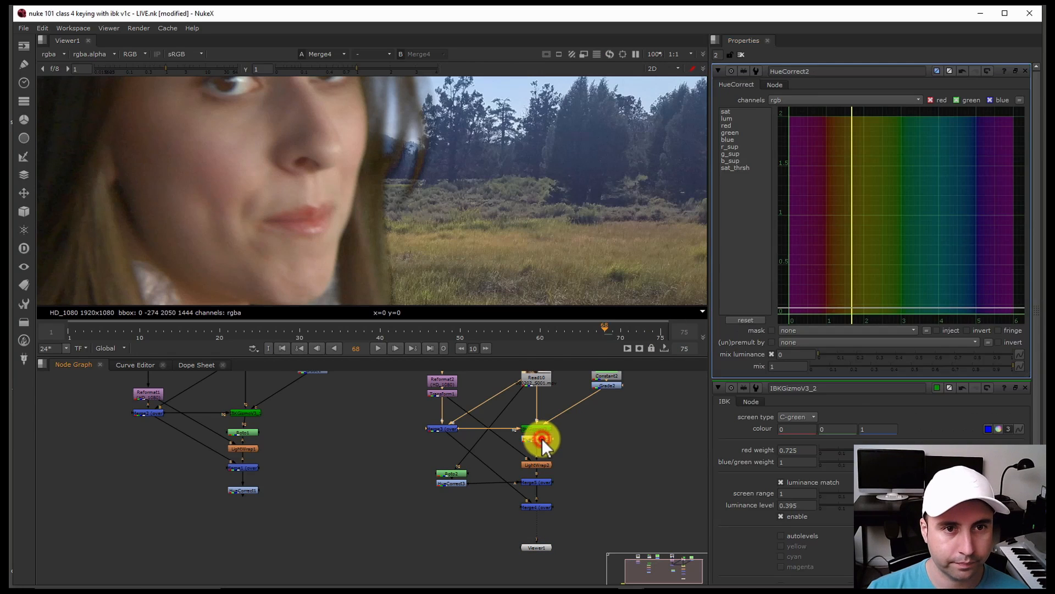
double_click(542, 429)
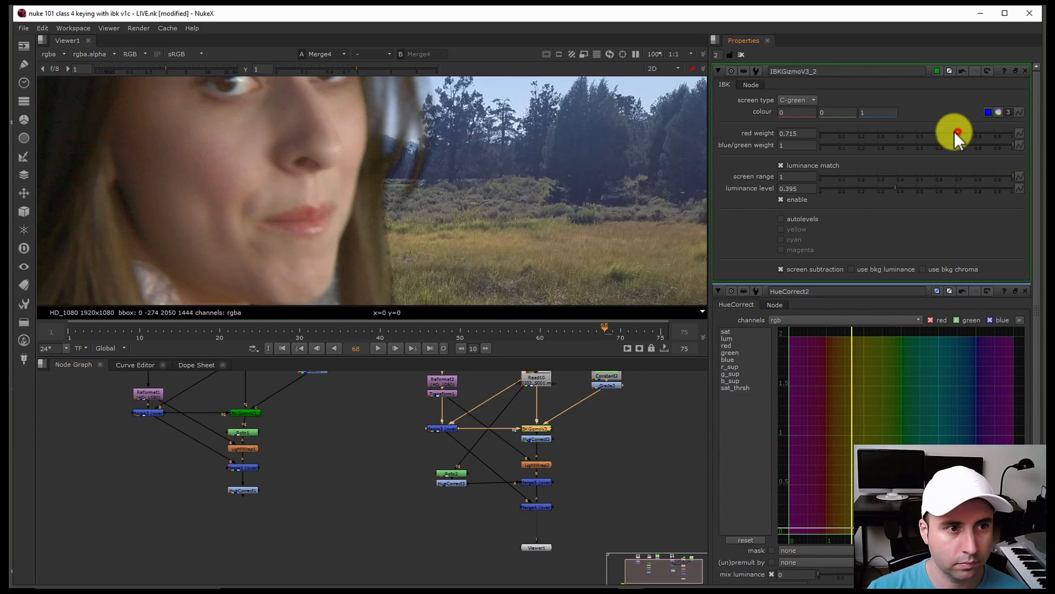
drag(954, 133, 999, 150)
key(ctrl+z)
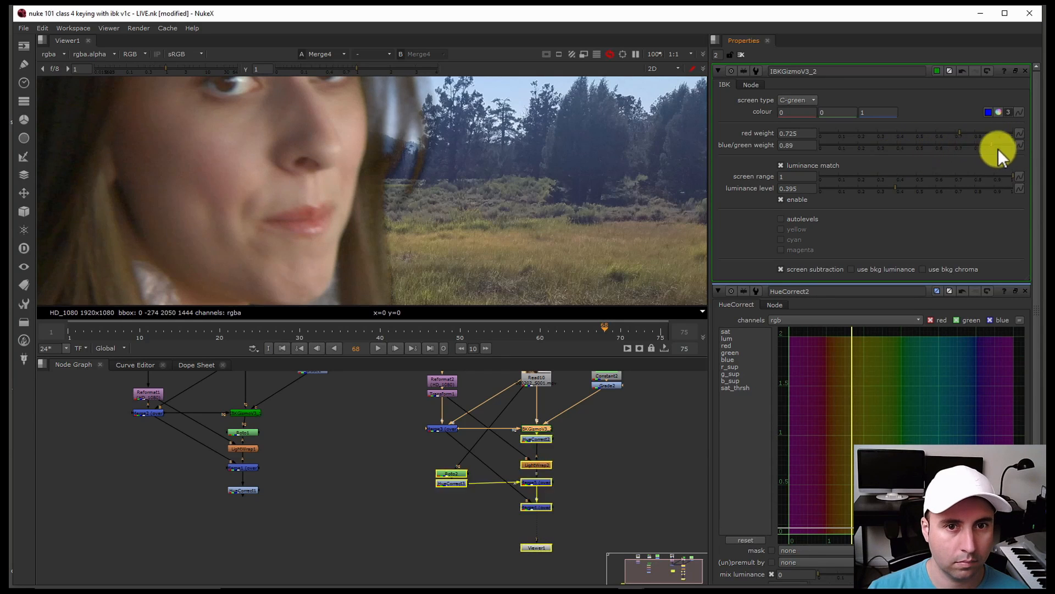
Examine the fine hair strands beside the woman's face at frames 68 and 78, and return to the full frame.
key(f)
scroll(408, 182, up, 5)
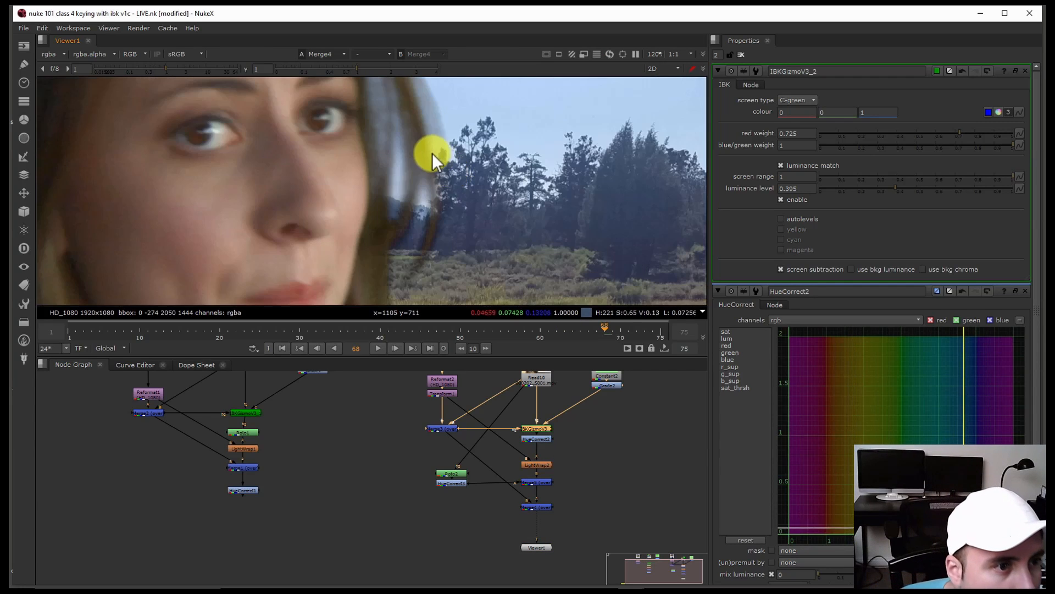
scroll(433, 152, down, 3)
key(Right)
drag(630, 336, 653, 333)
scroll(394, 149, up, 4)
middle_drag(375, 146, 426, 239)
middle_drag(420, 167, 454, 217)
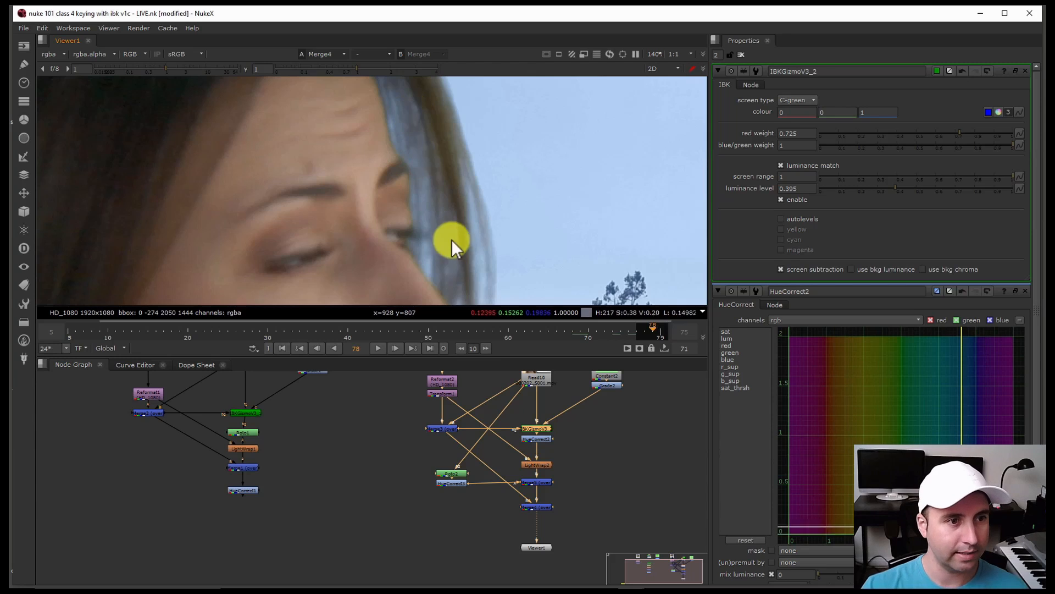
scroll(414, 151, down, 3)
scroll(419, 150, up, 8)
scroll(430, 180, down, 15)
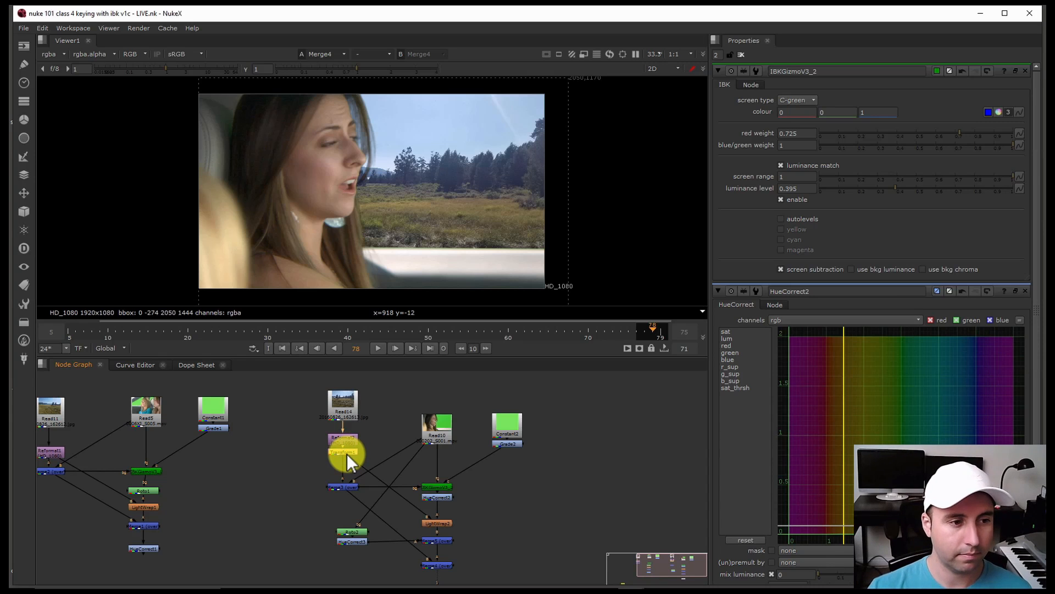
Insert an F_ReGrain below the second background's transform, feed its grain input from Read10, and place the analysis region over the frame's lower-right corner.
key(Tab)
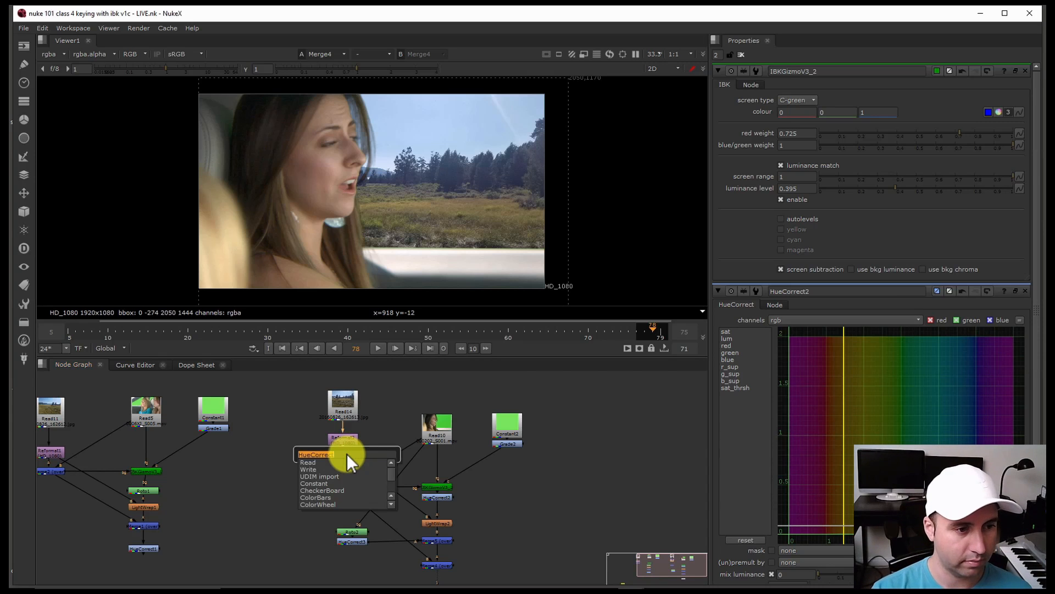
text(F_ReGrain)
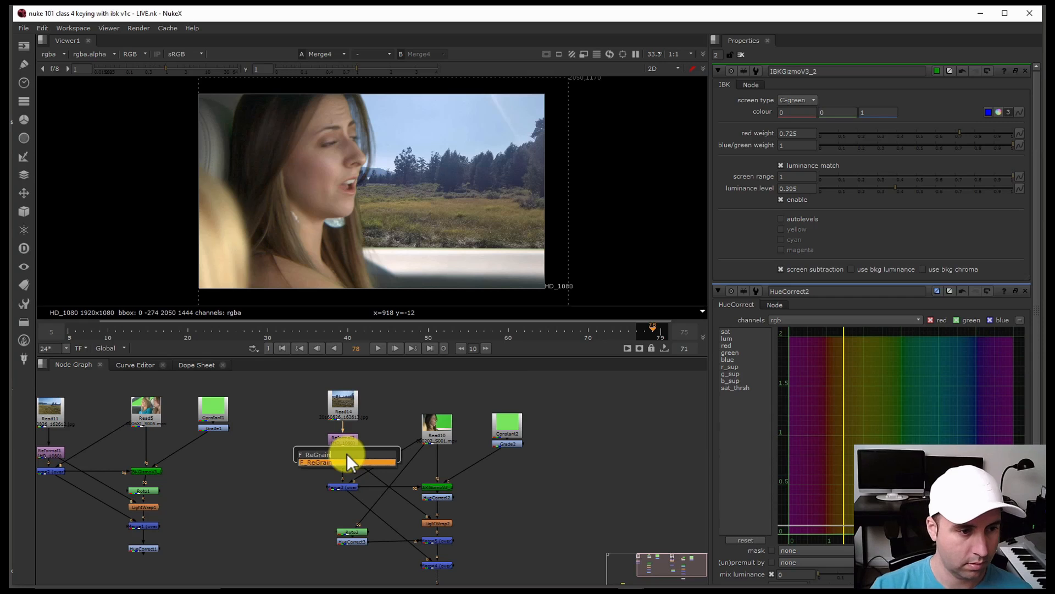
key(Return)
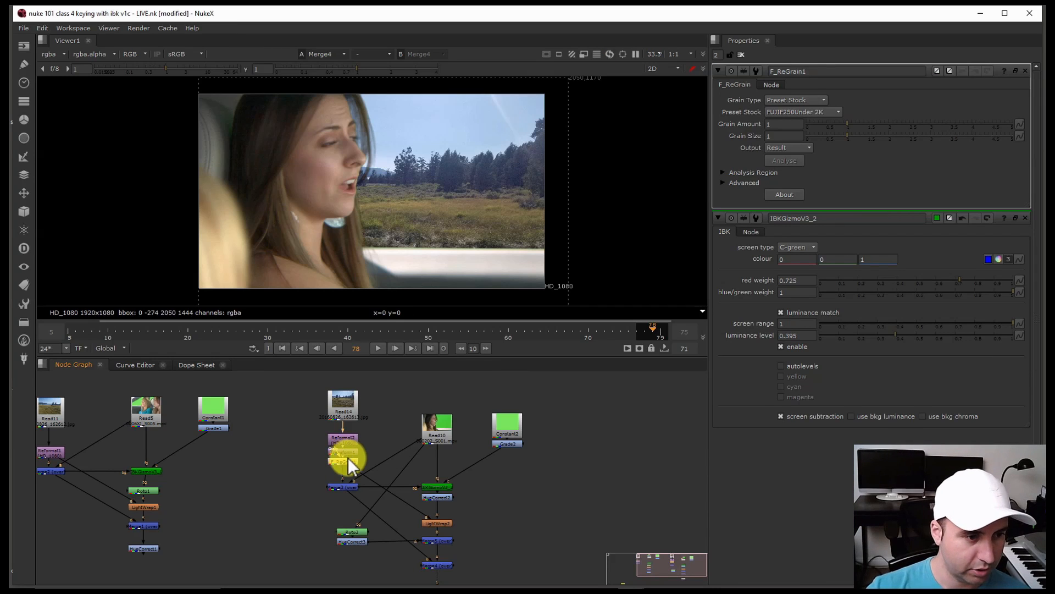
drag(340, 460, 444, 428)
drag(375, 193, 509, 275)
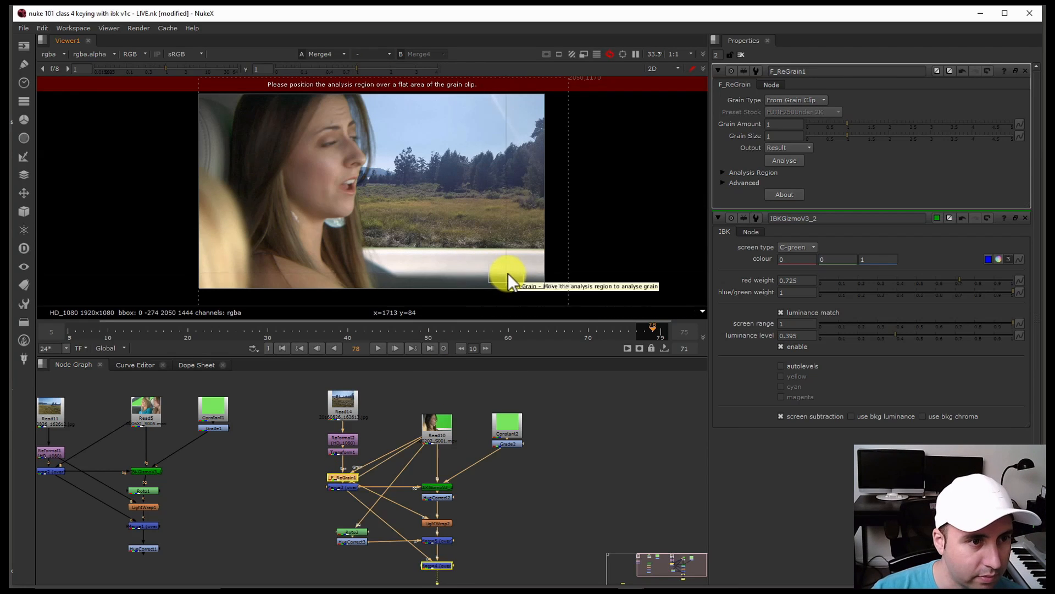
Compare the sky beside the woman's face at frame 78 with F_ReGrain1 disabled and enabled, leaving it enabled.
scroll(385, 175, up, 5)
scroll(379, 164, up, 2)
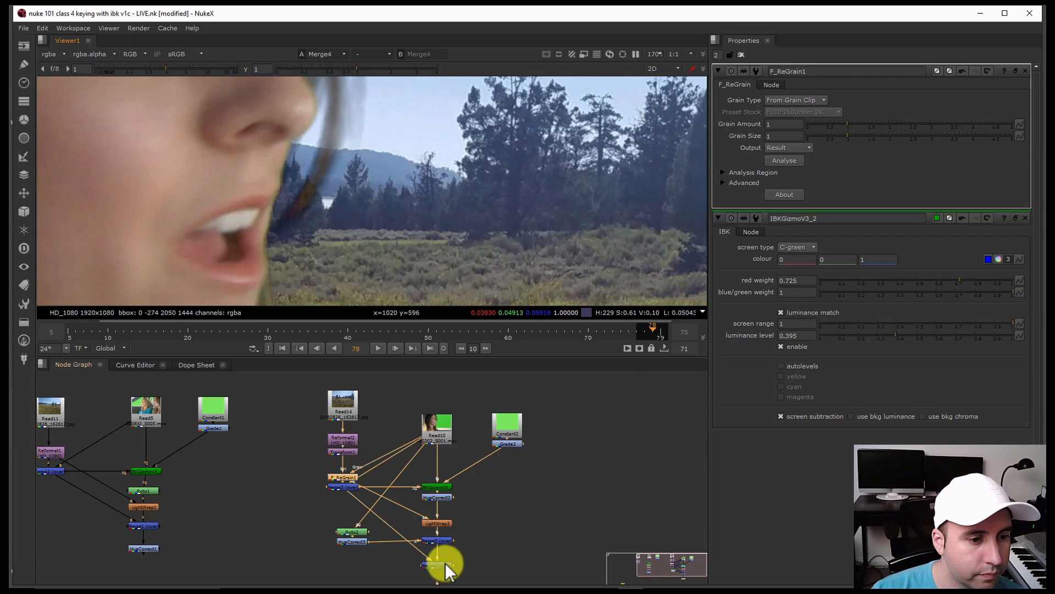
click(446, 563)
scroll(463, 234, down, 3)
scroll(465, 166, up, 3)
middle_drag(464, 161, 425, 198)
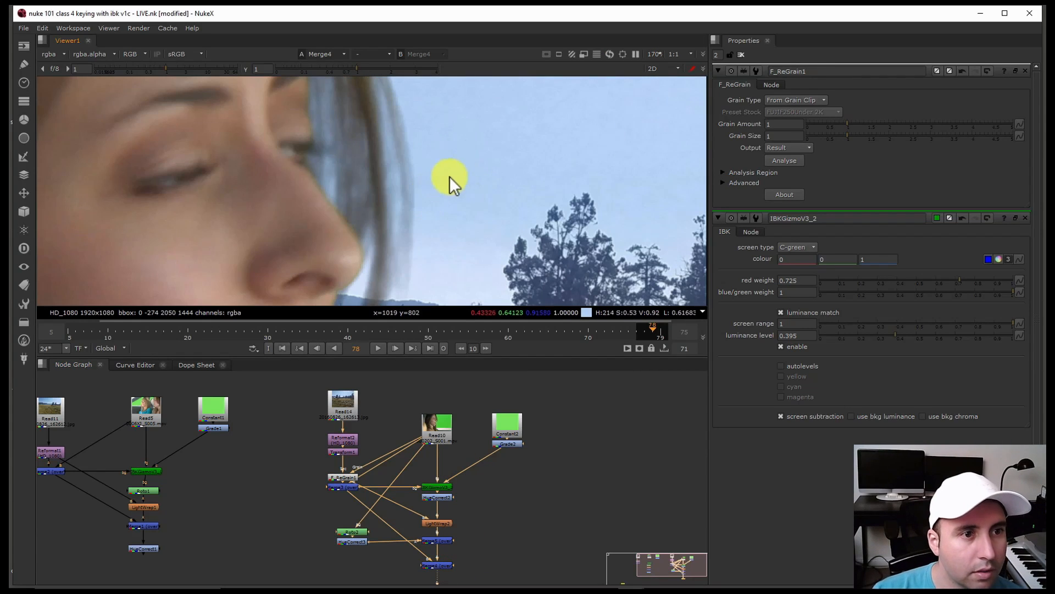
click(345, 476)
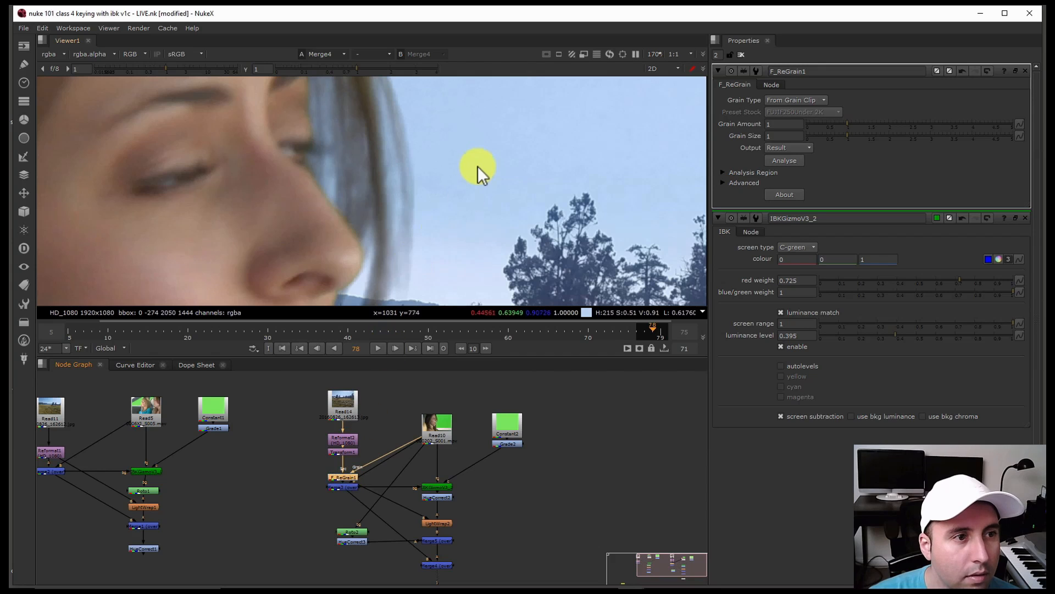
key(d)
scroll(500, 164, up, 5)
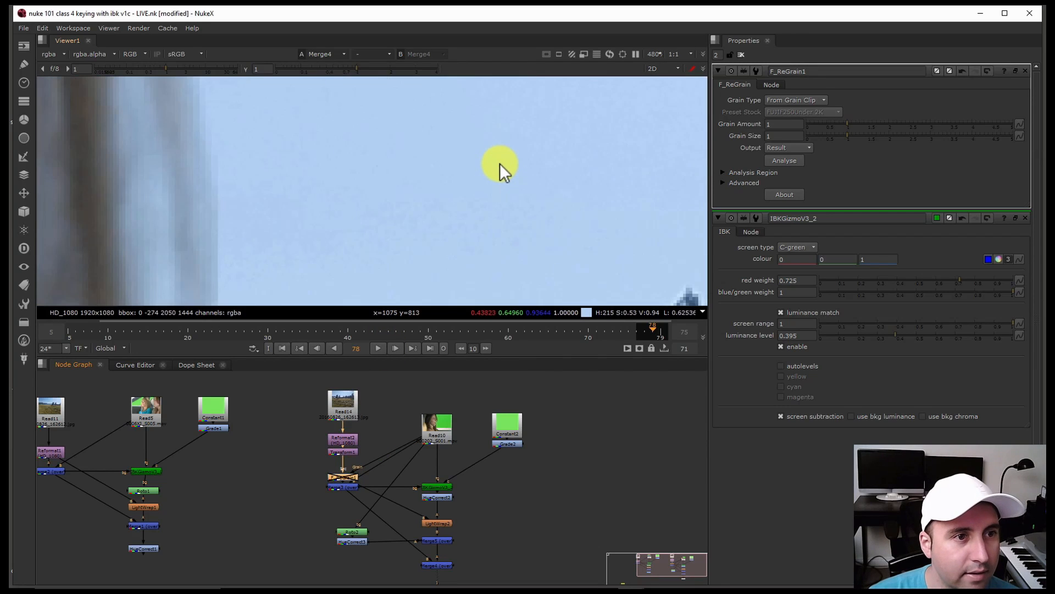
key(d)
key(d)
key(d)
scroll(500, 163, down, 10)
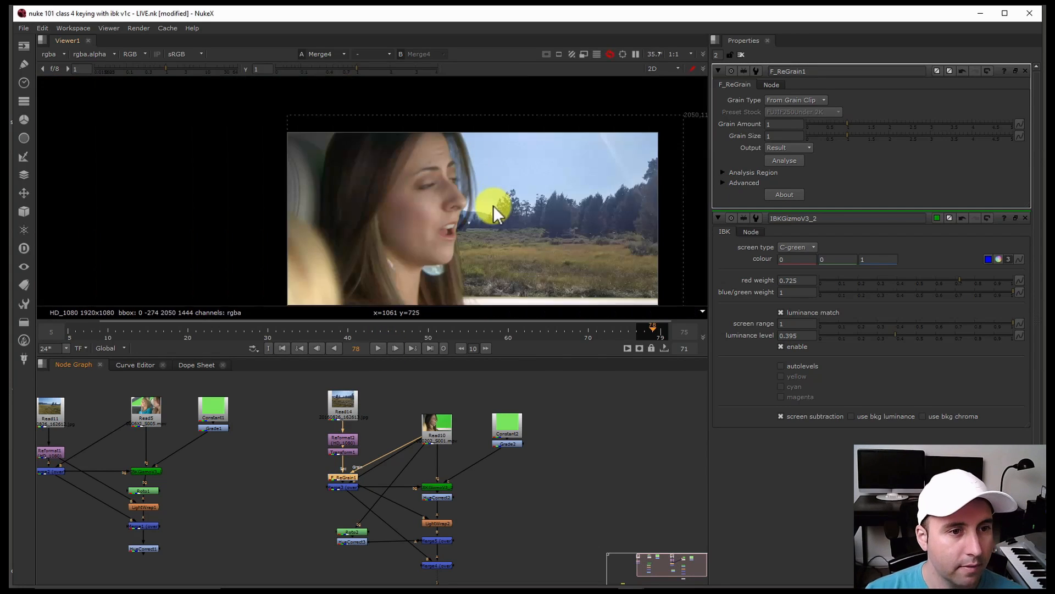
Examine the background grain at frames 82, 87, 19 and 15 of the second shot, and return to the full frame.
scroll(501, 234, up, 6)
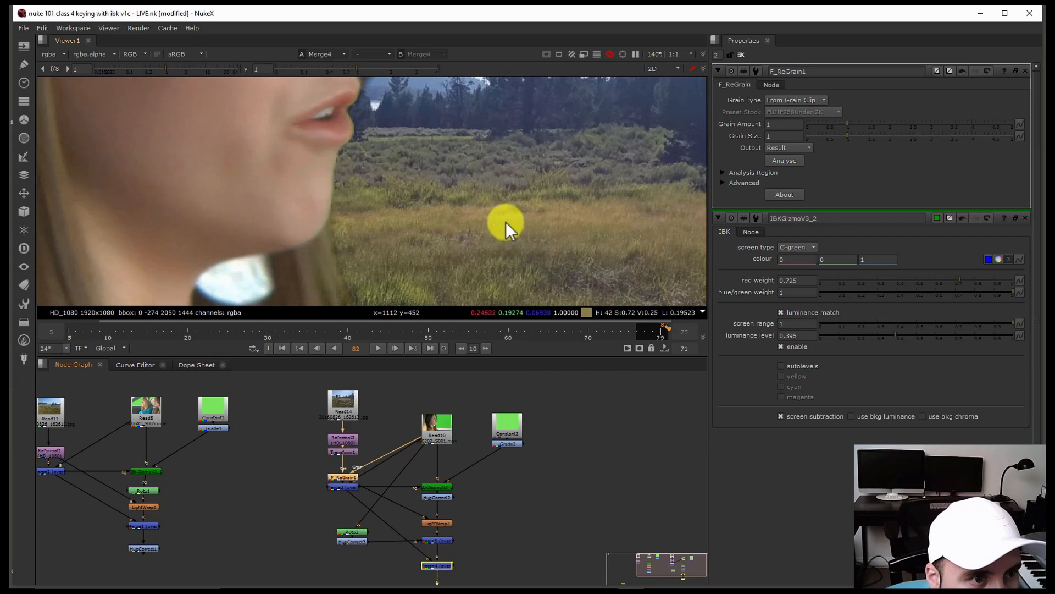
scroll(503, 225, down, 6)
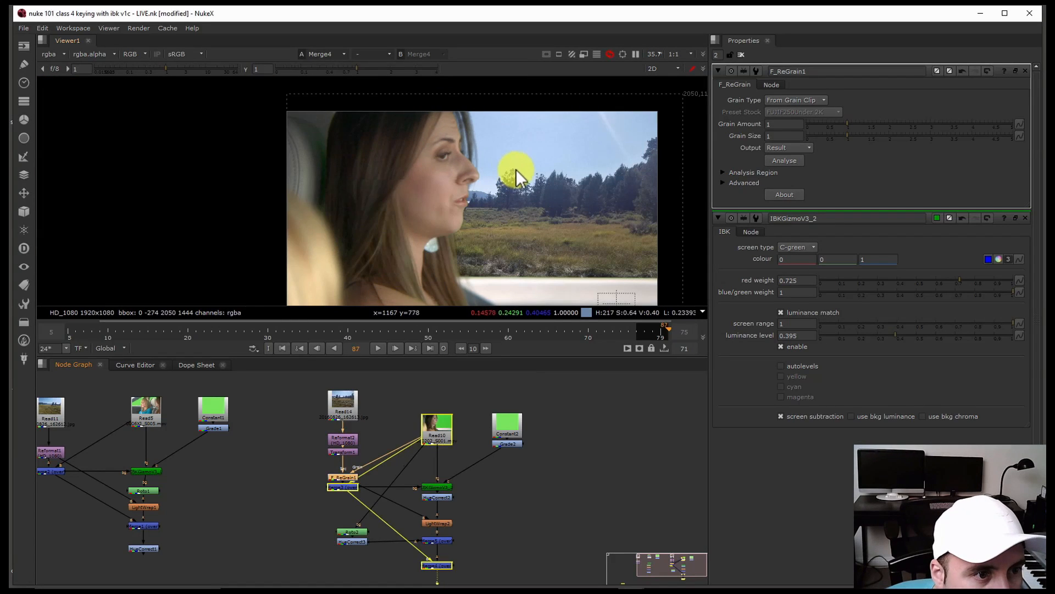
click(549, 328)
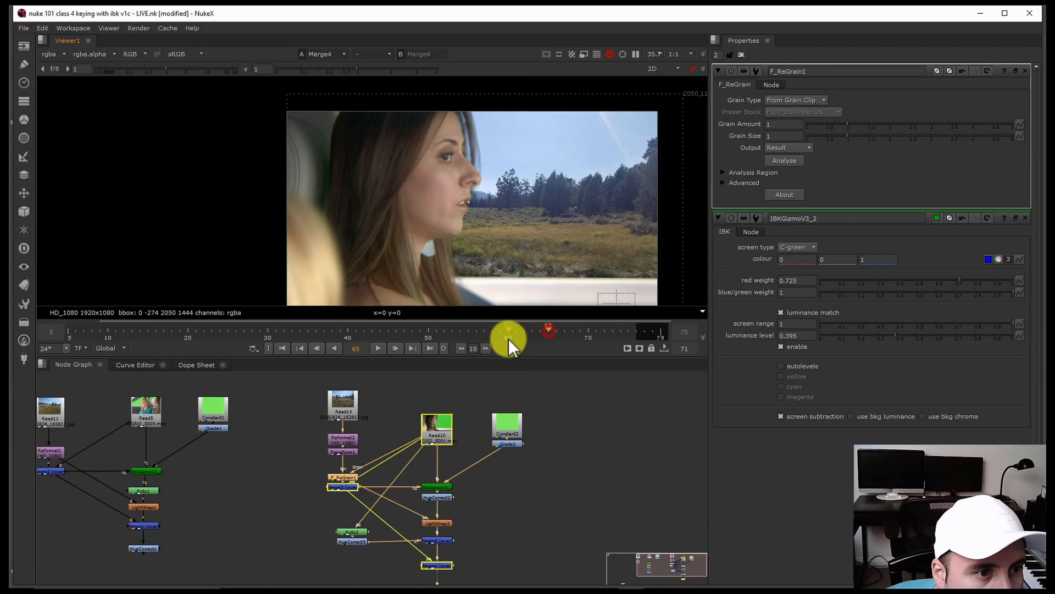
drag(509, 338, 166, 325)
scroll(632, 153, up, 5)
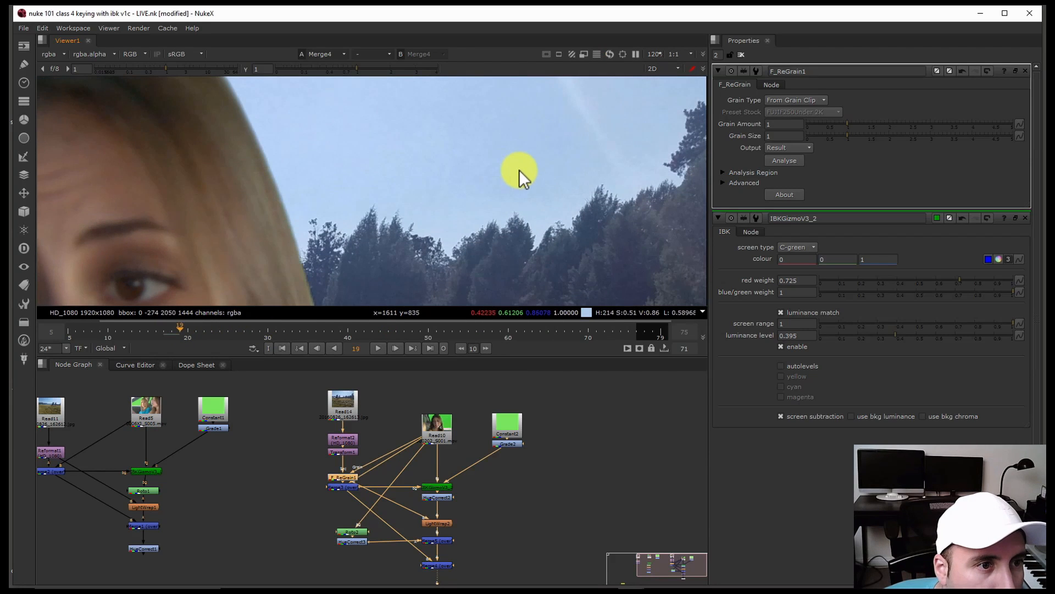
key(Right)
key(Right)
key(Left)
key(Left)
key(Left)
key(Left)
key(Left)
key(Left)
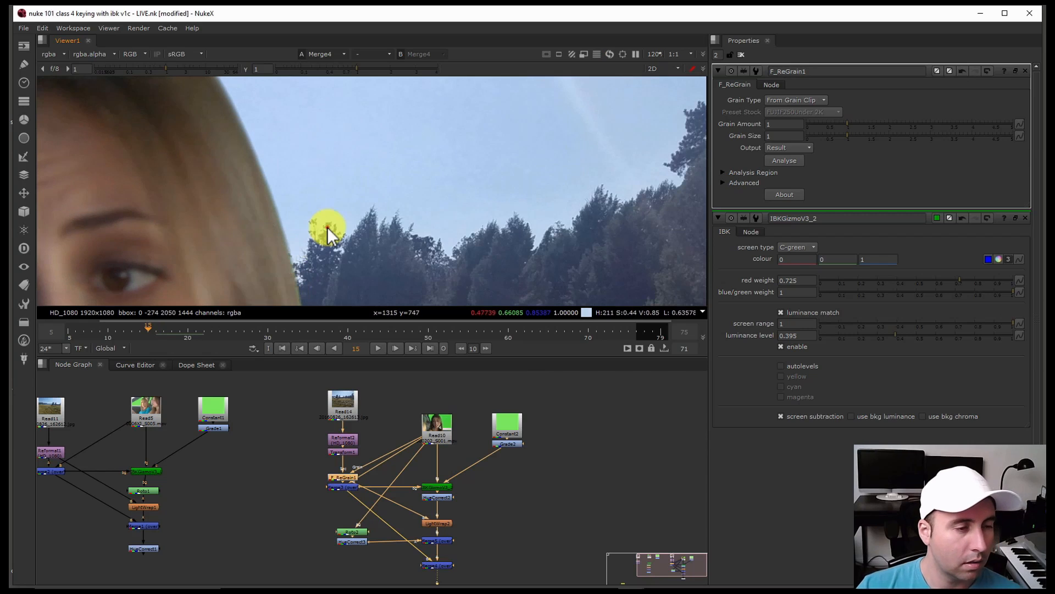
key(f)
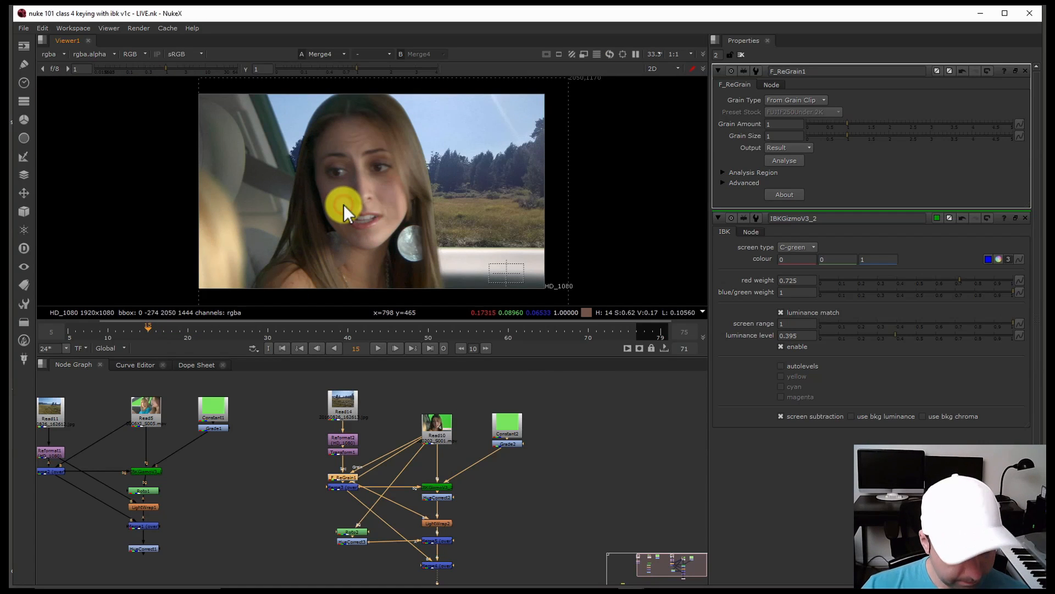
Close all open node properties and view the first shot's final HueCorrect1 composite, focusing on the lake background.
click(741, 55)
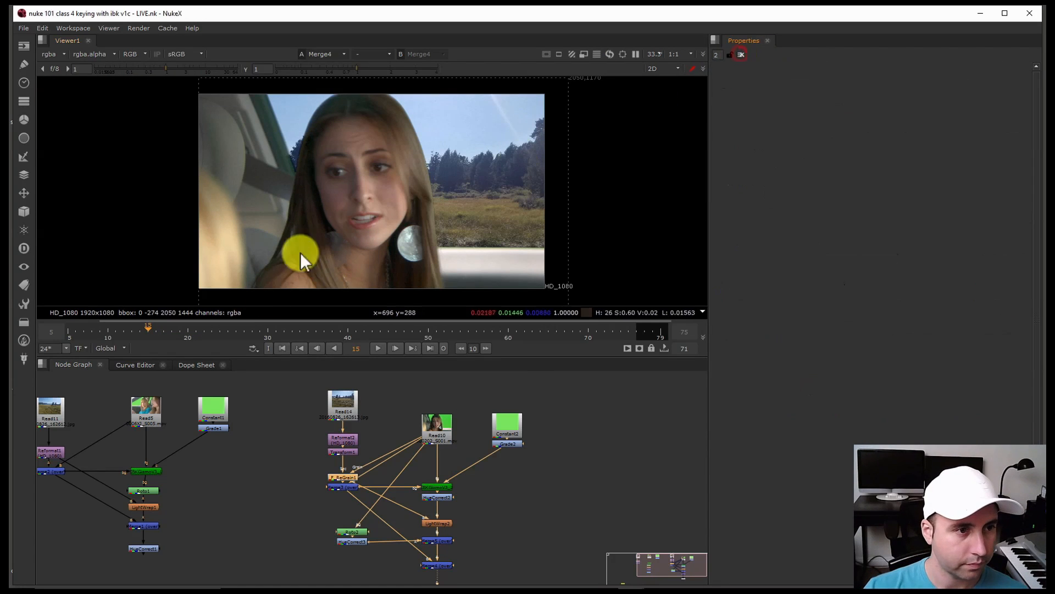
key(f)
key(1)
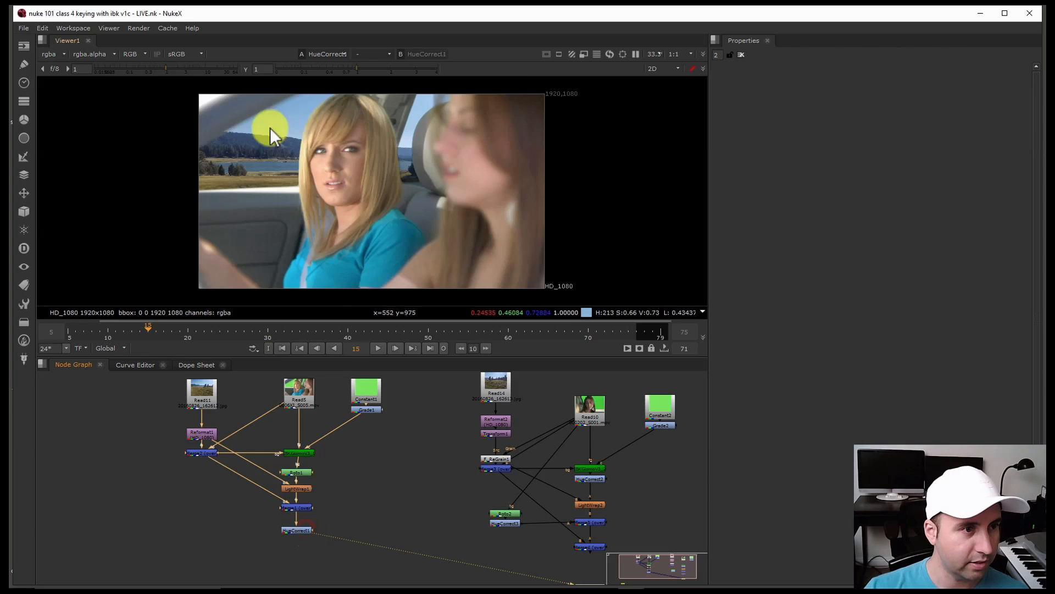
scroll(331, 263, up, 5)
Insert an F_ReGrain below Reformat1, feed its grain input from Read5, and place the analysis region over the flat car door panel.
click(200, 452)
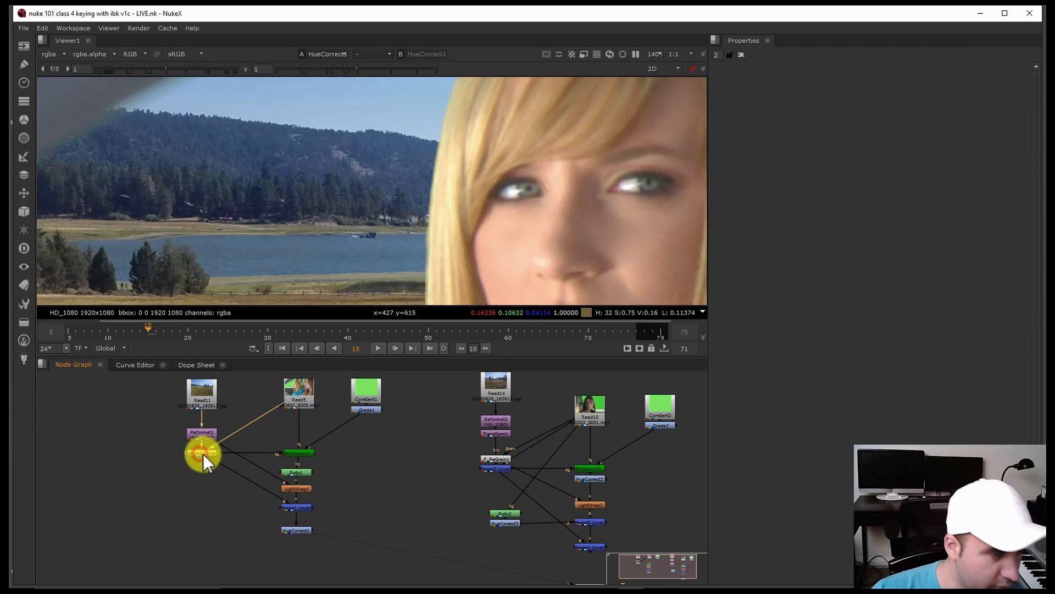
drag(203, 454, 202, 475)
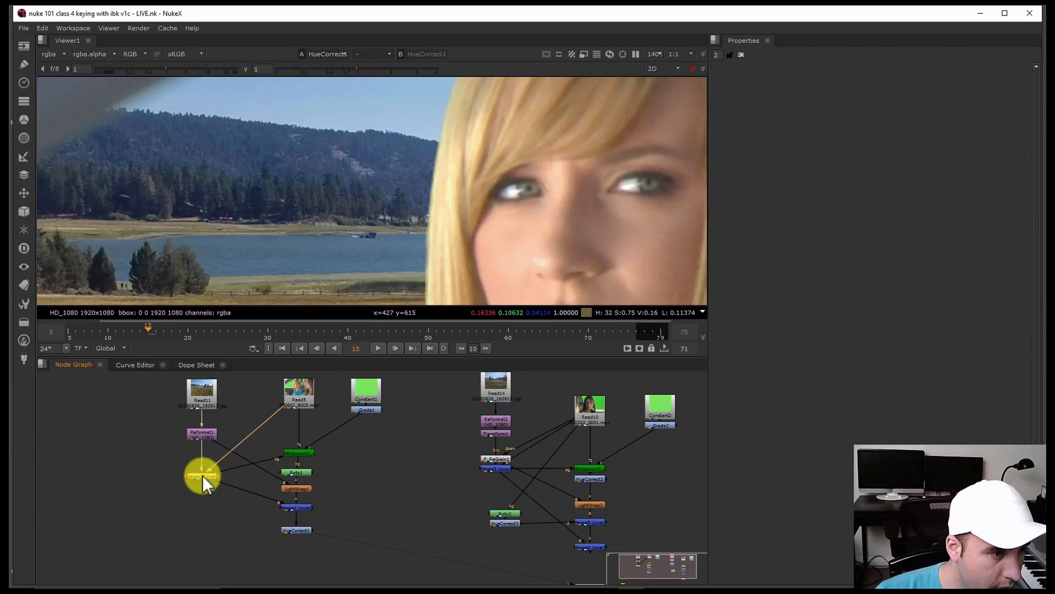
click(206, 435)
key(Tab)
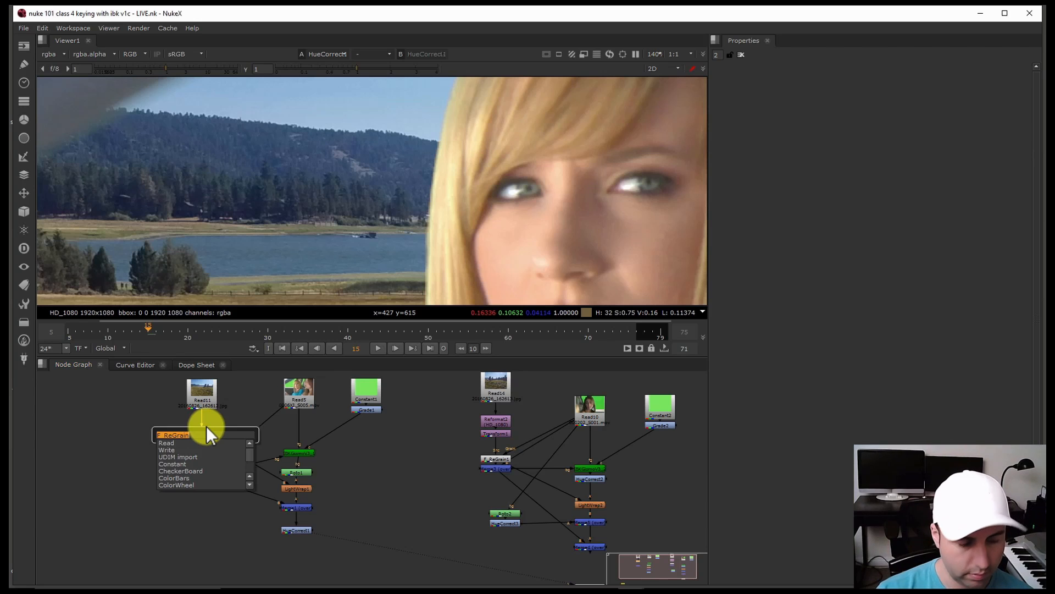
key(Return)
drag(207, 447, 294, 394)
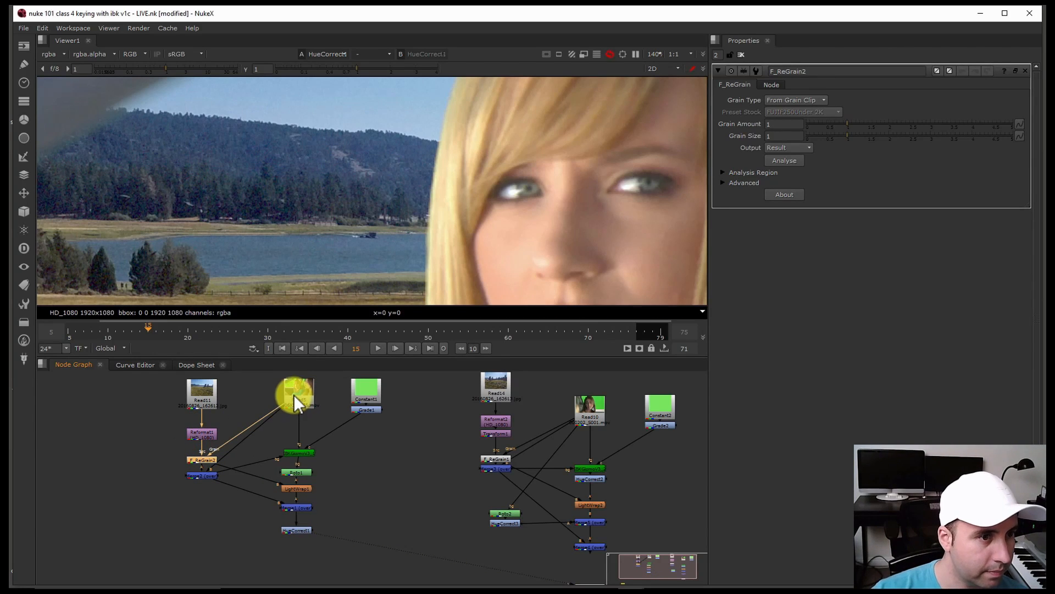
key(f)
drag(448, 228, 287, 236)
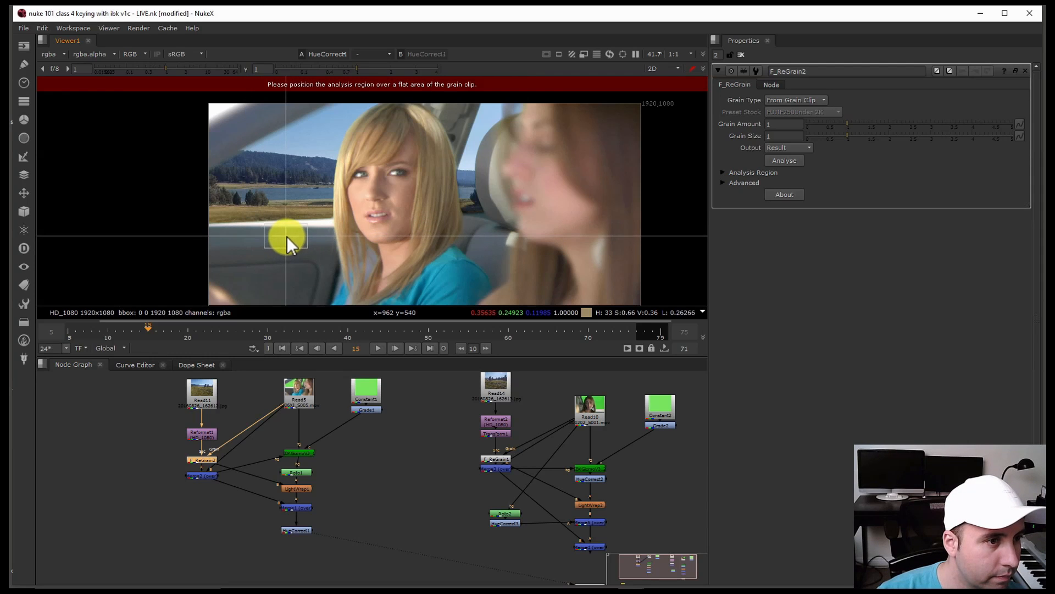
Examine the grain on the lake background beside the blonde woman's hair between frames 15 and 41.
scroll(287, 165, up, 5)
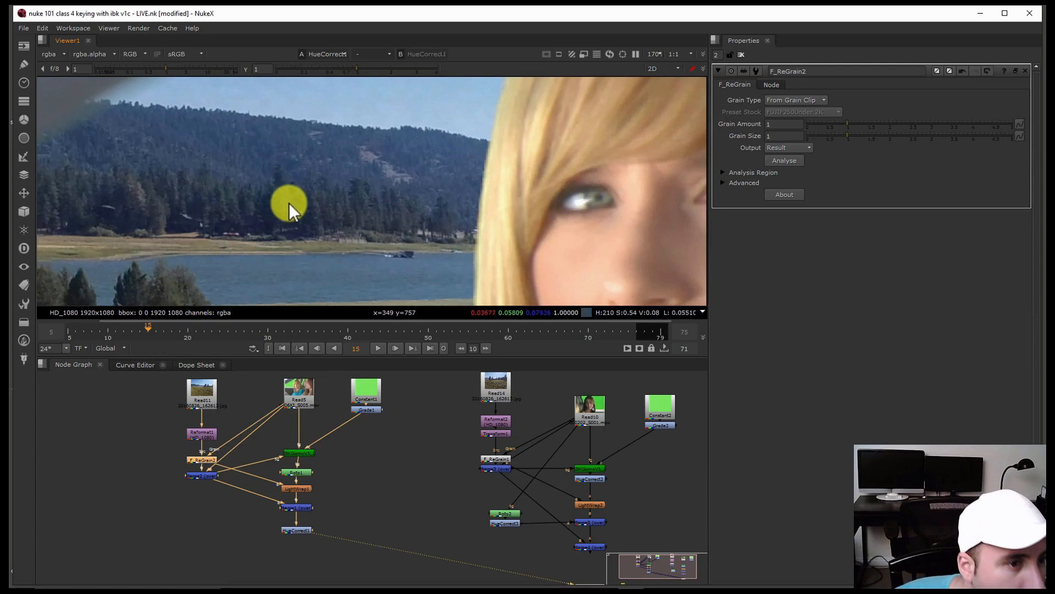
scroll(289, 223, up, 6)
key(Right)
key(Right)
key(Right)
scroll(288, 221, down, 6)
key(l)
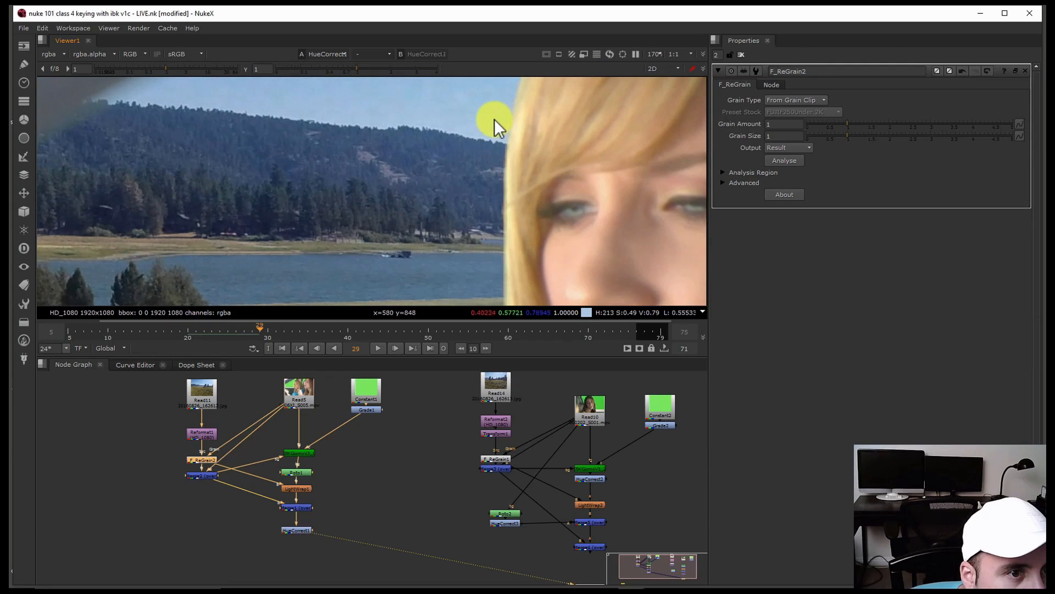
scroll(437, 142, down, 4)
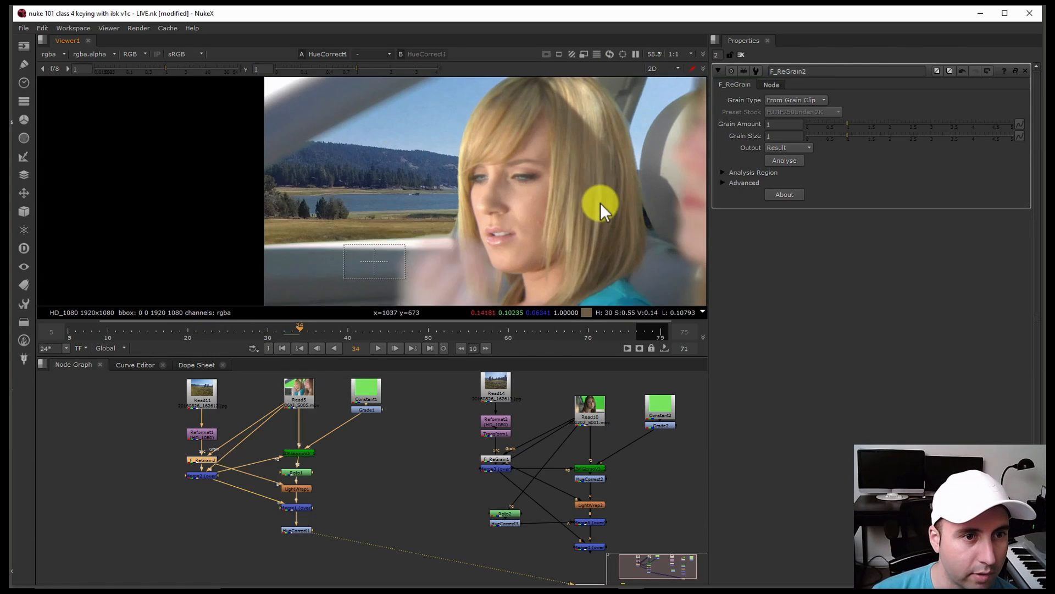
scroll(600, 204, up, 4)
scroll(226, 231, down, 4)
key(Right)
key(Right)
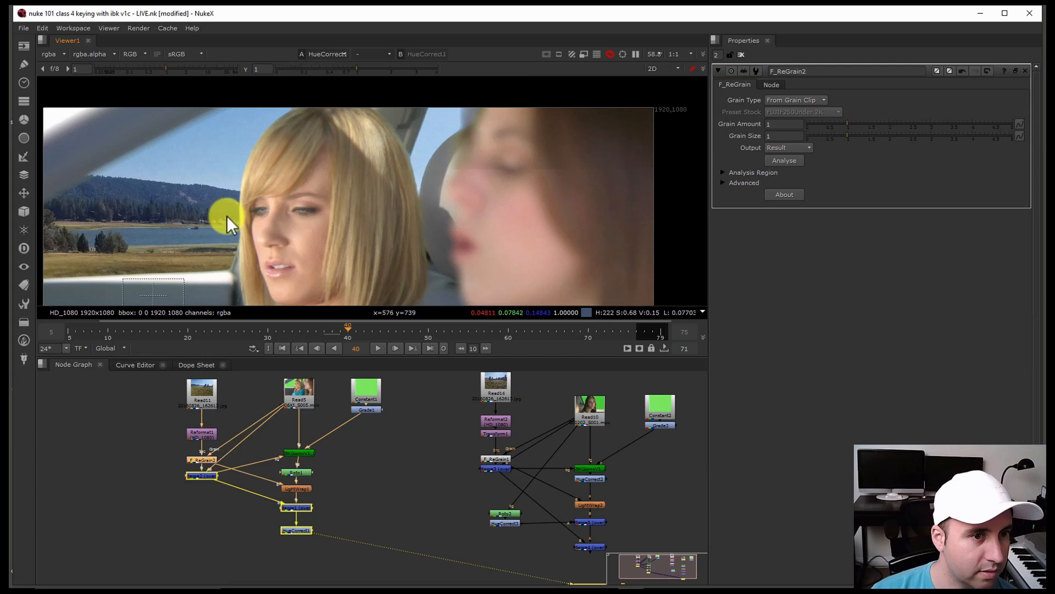
alt+drag(217, 232, 399, 221)
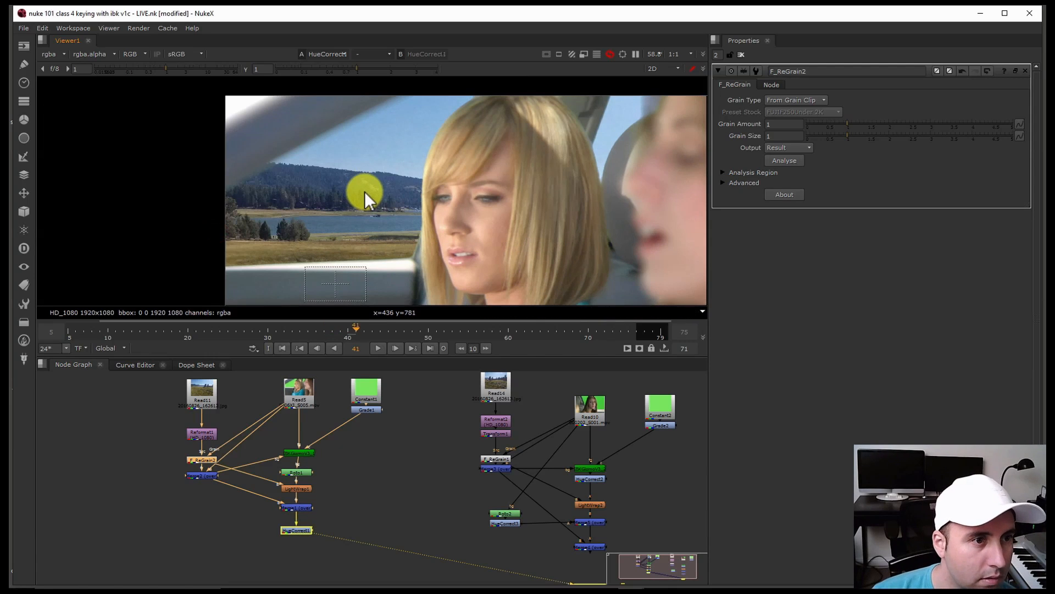
Set F_ReGrain2's grain amount to 0.38 and grain size to 0.24.
click(201, 460)
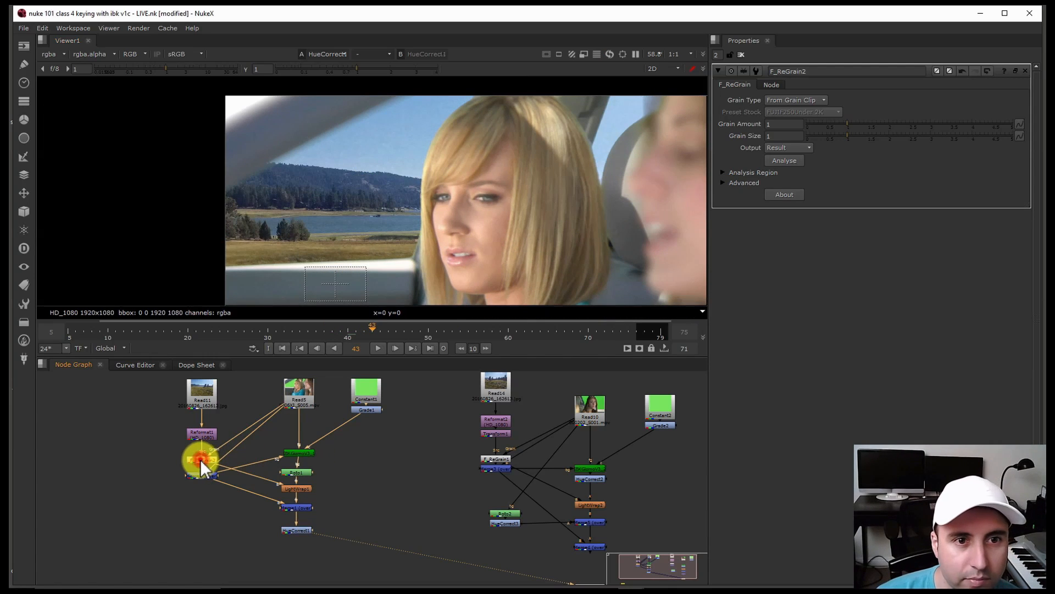
drag(821, 139, 822, 125)
click(818, 138)
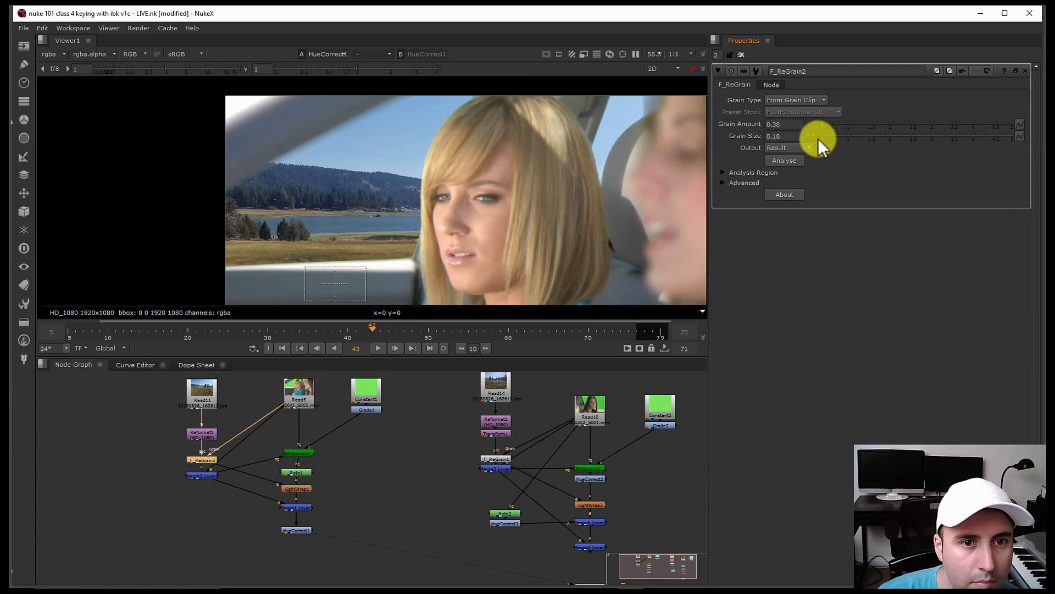
Check the adjusted grain in the sky through frame 52, return to the full frame, and save the script.
scroll(498, 138, up, 5)
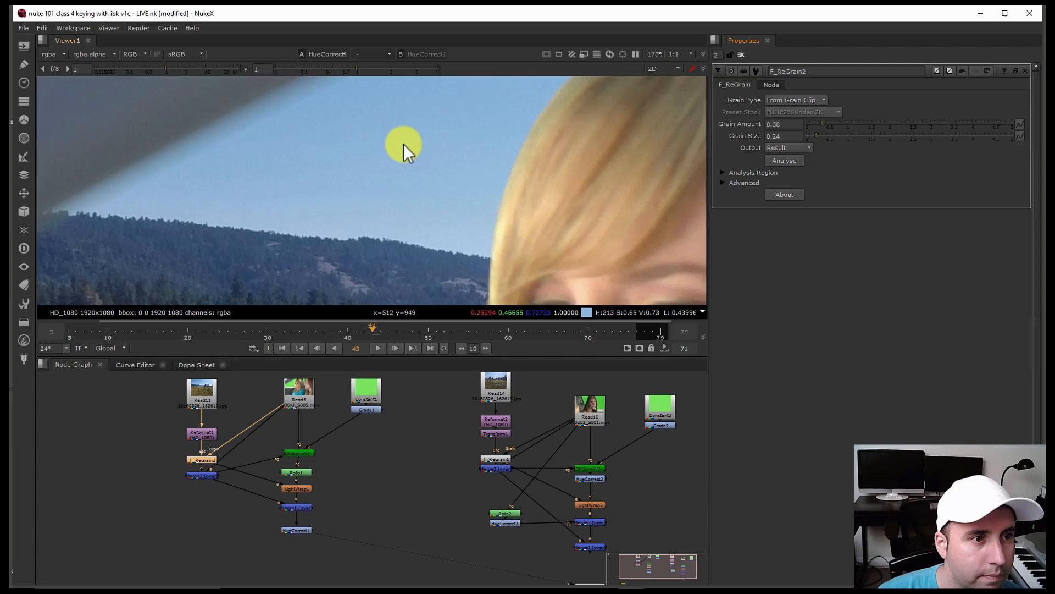
key(Right)
key(Right)
key(Right)
click(439, 171)
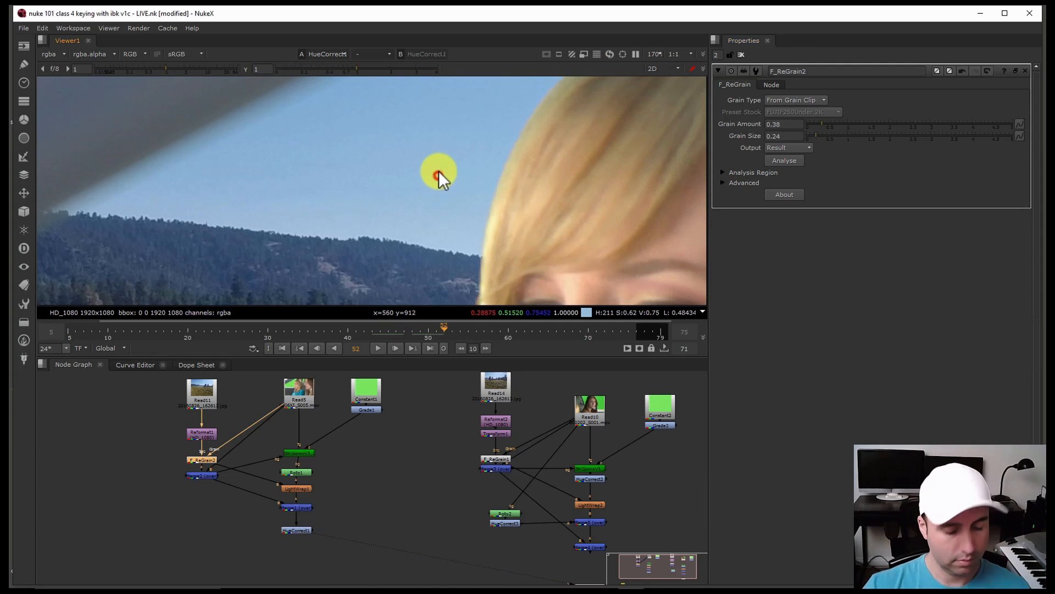
key(f)
click(439, 171)
key(ctrl+s)
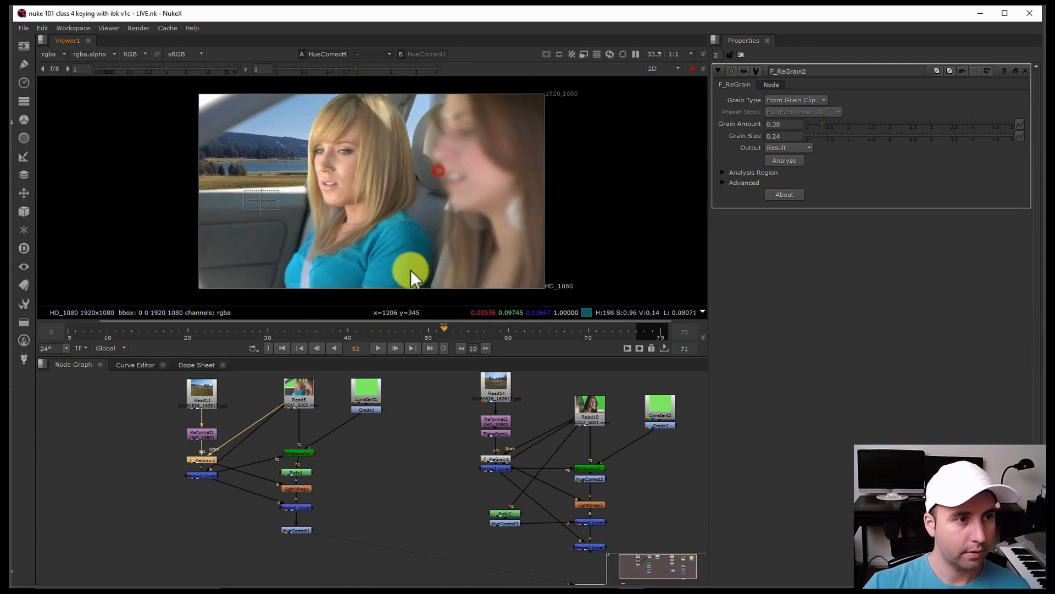